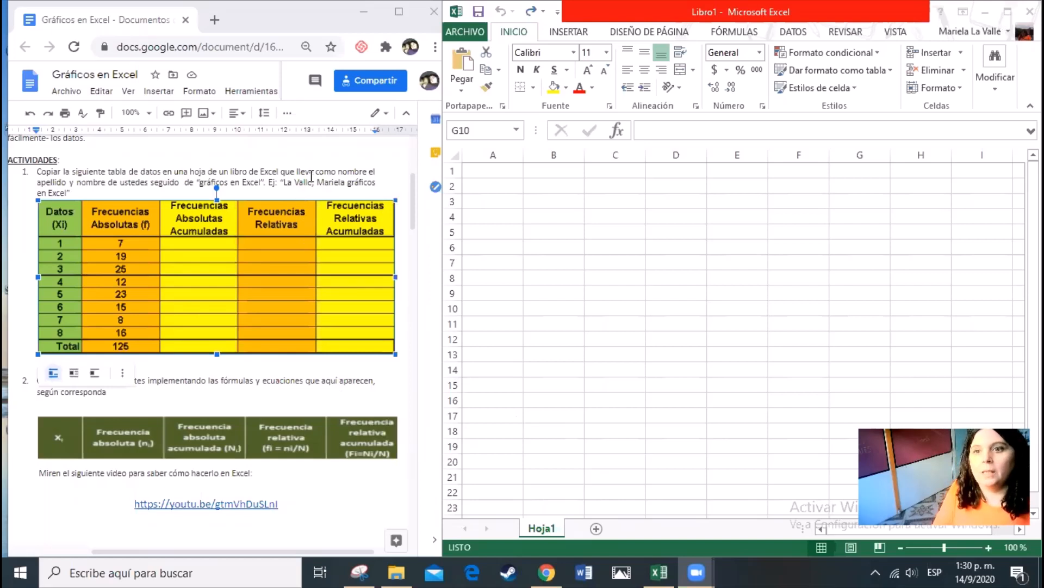
# Copy the frequency table image from the Google Docs activity document
pyautogui.click(311, 176)
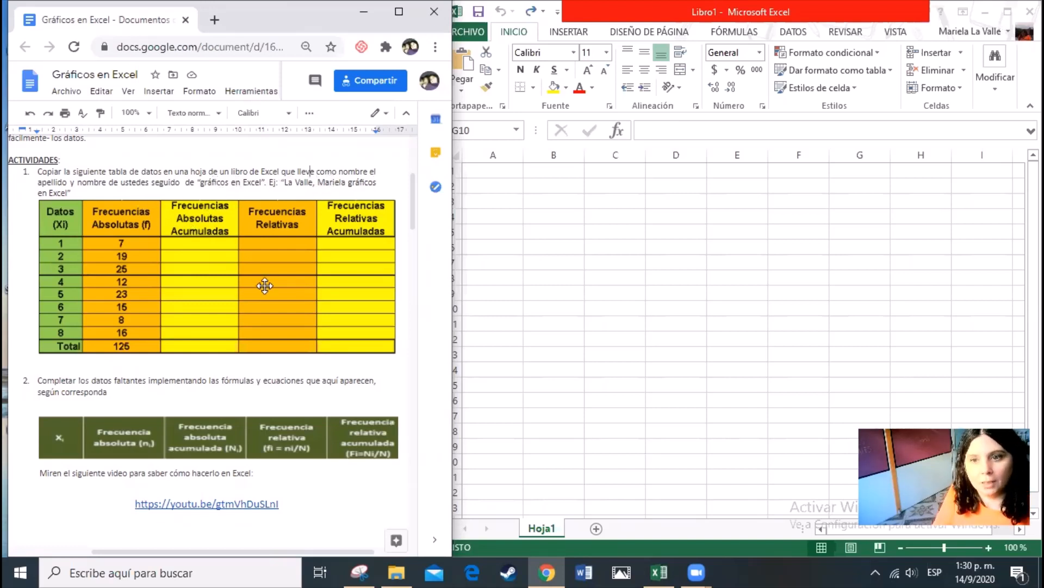
pyautogui.click(303, 251)
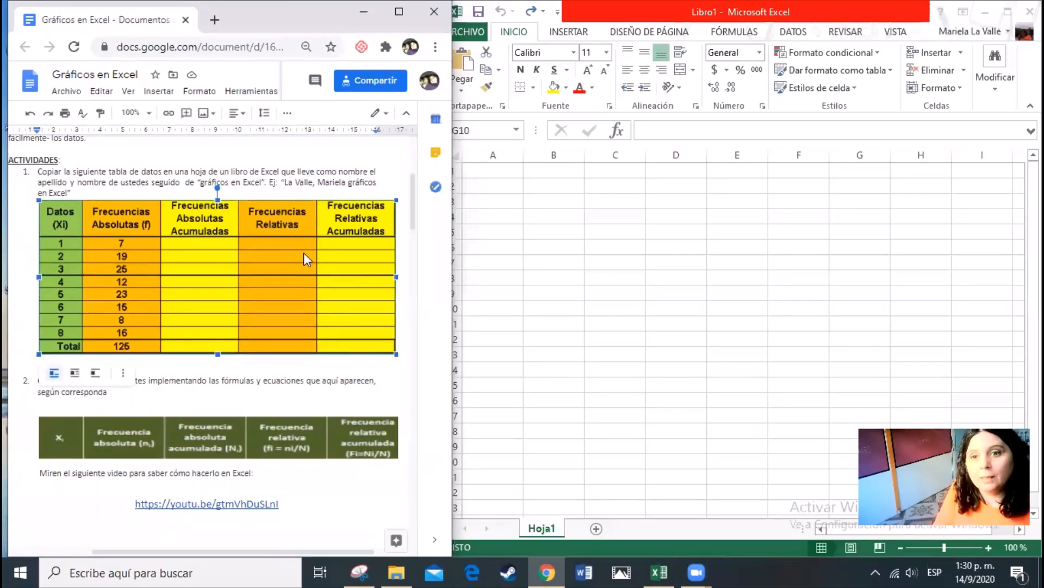
pyautogui.rightClick(255, 253)
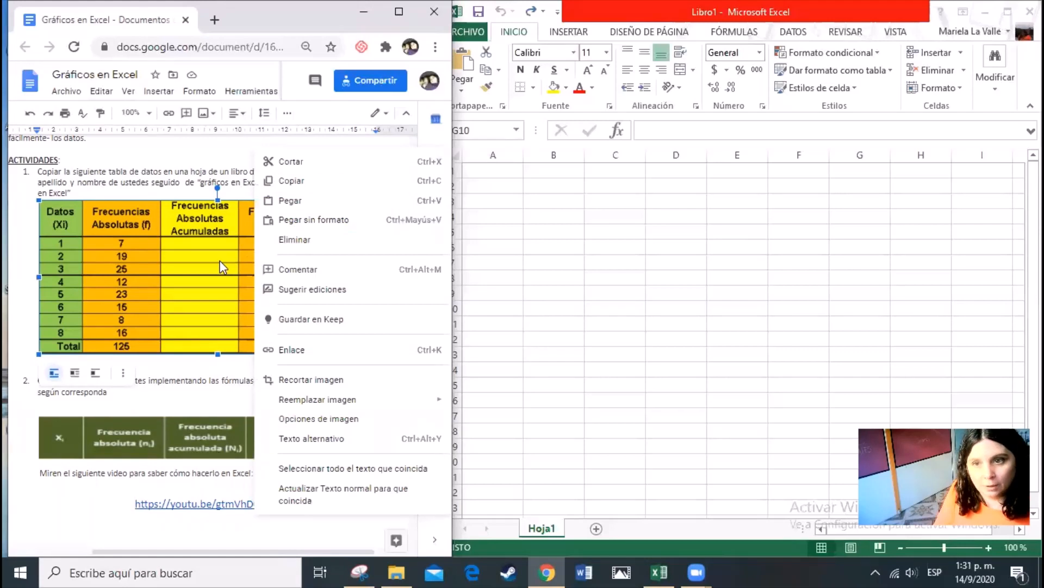
pyautogui.click(283, 181)
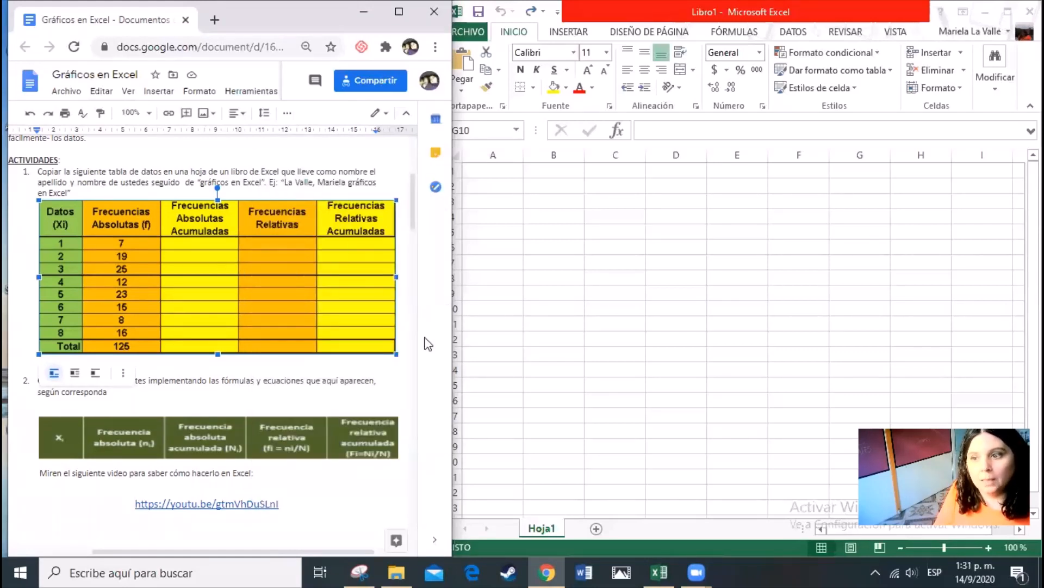
# Switch to the blank Excel workbook, paste the table image and move it to start around cell B11
pyautogui.click(861, 319)
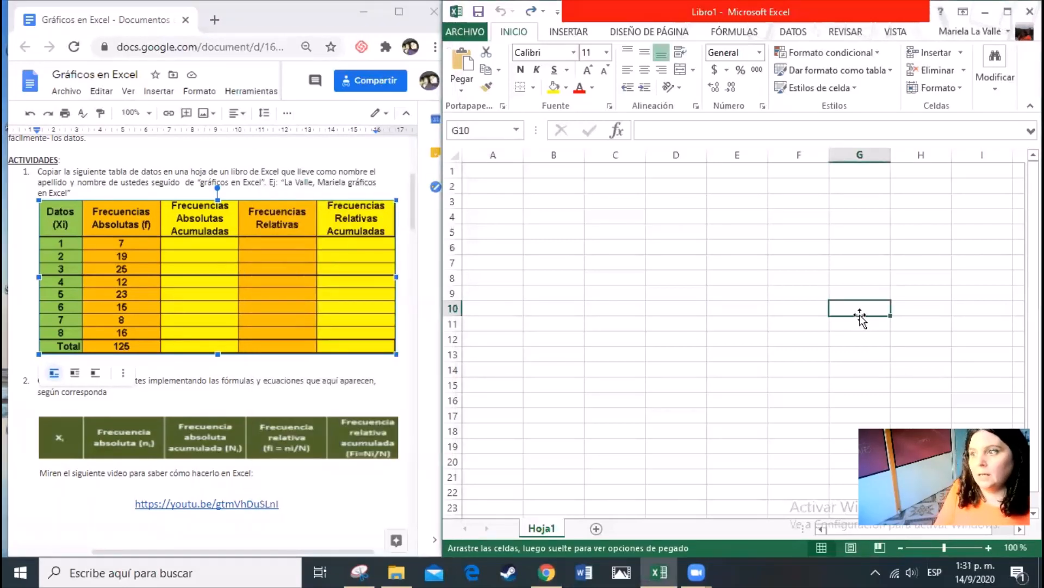
pyautogui.rightClick(866, 307)
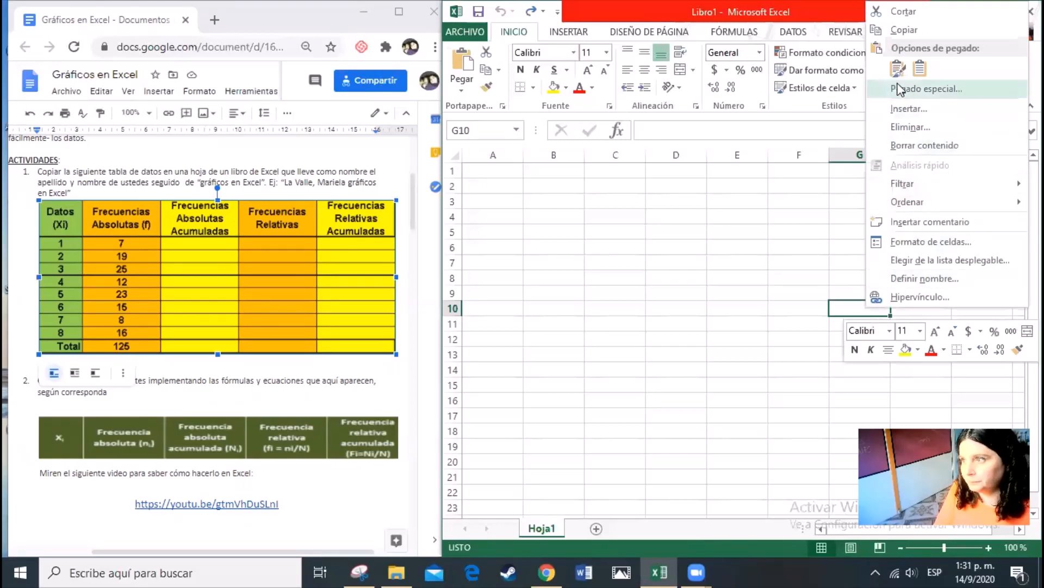
pyautogui.click(899, 68)
pyautogui.moveTo(864, 318); pyautogui.dragTo(621, 337)
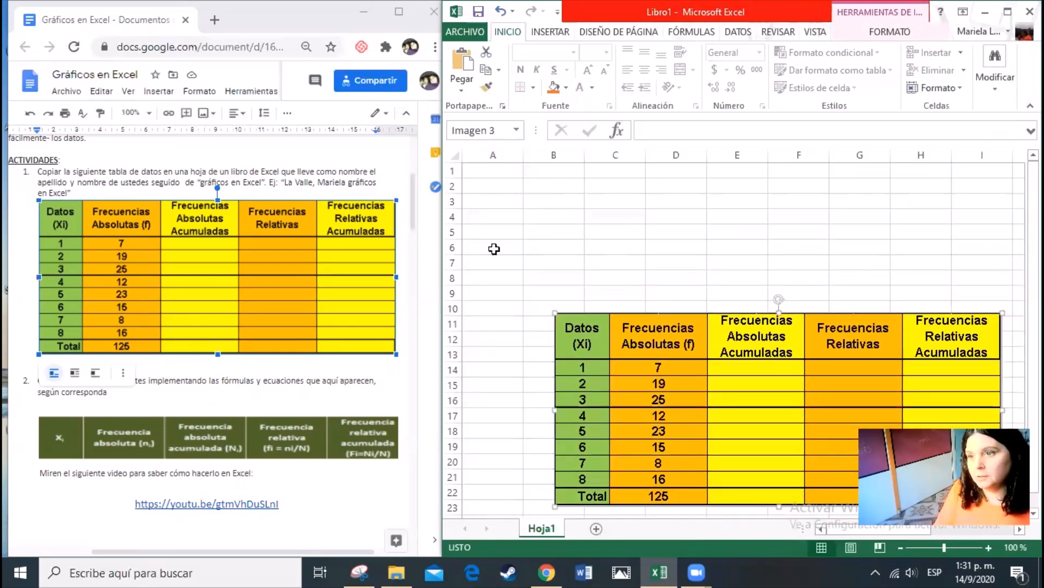
# Enter the column headers "Datos (Xi)" in A1 and "Frecuencias Absolutas (f)" in B1
pyautogui.click(495, 170)
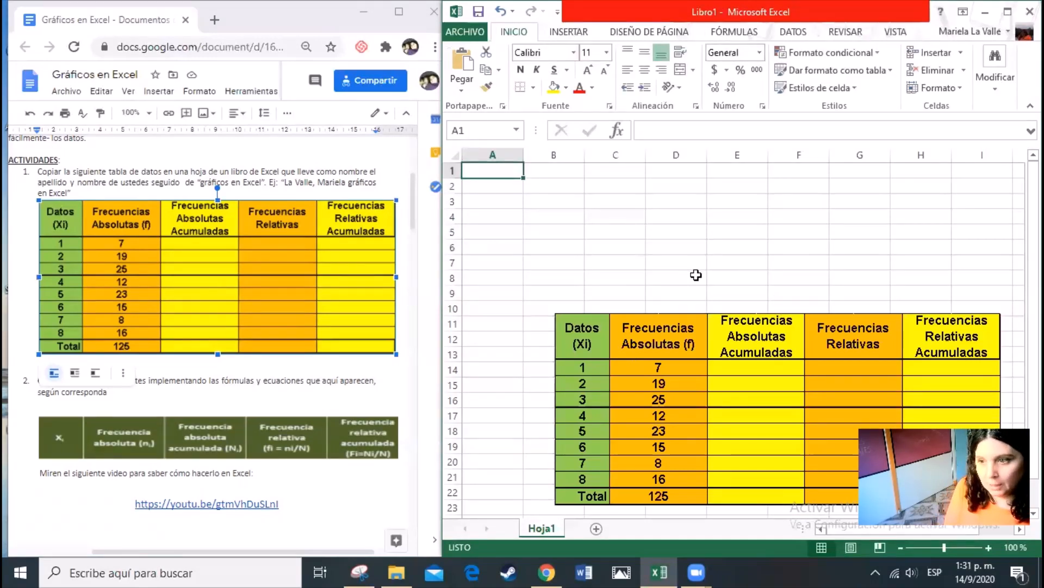
pyautogui.write('Datos')
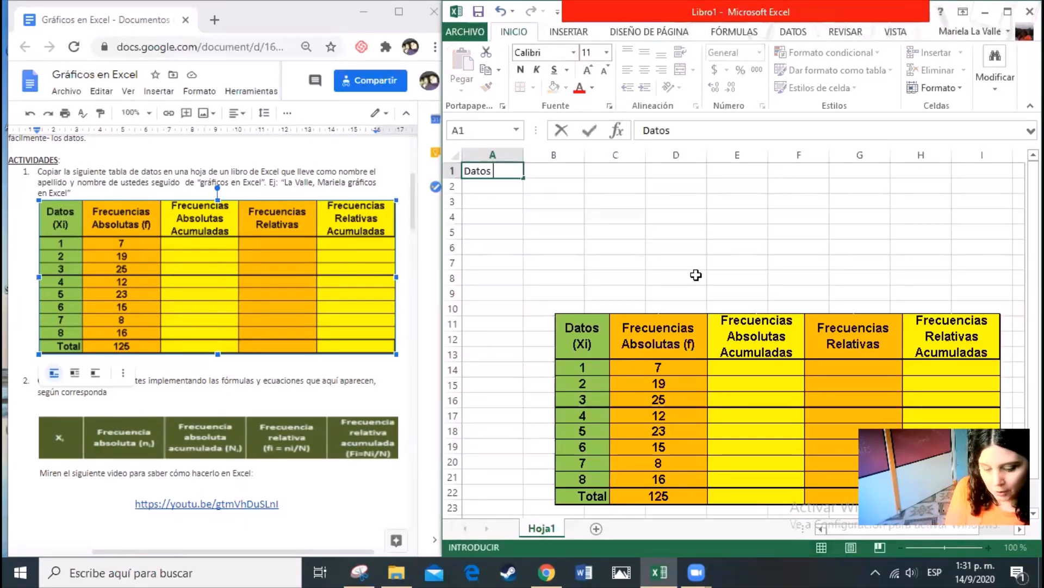
pyautogui.write(' (X')
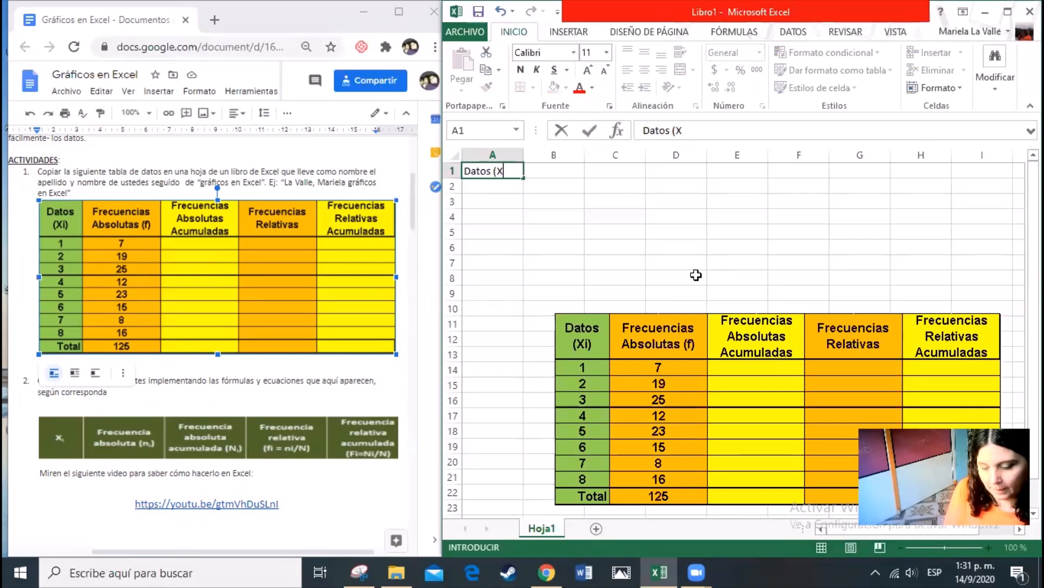
pyautogui.write('i)')
pyautogui.press('Tab')
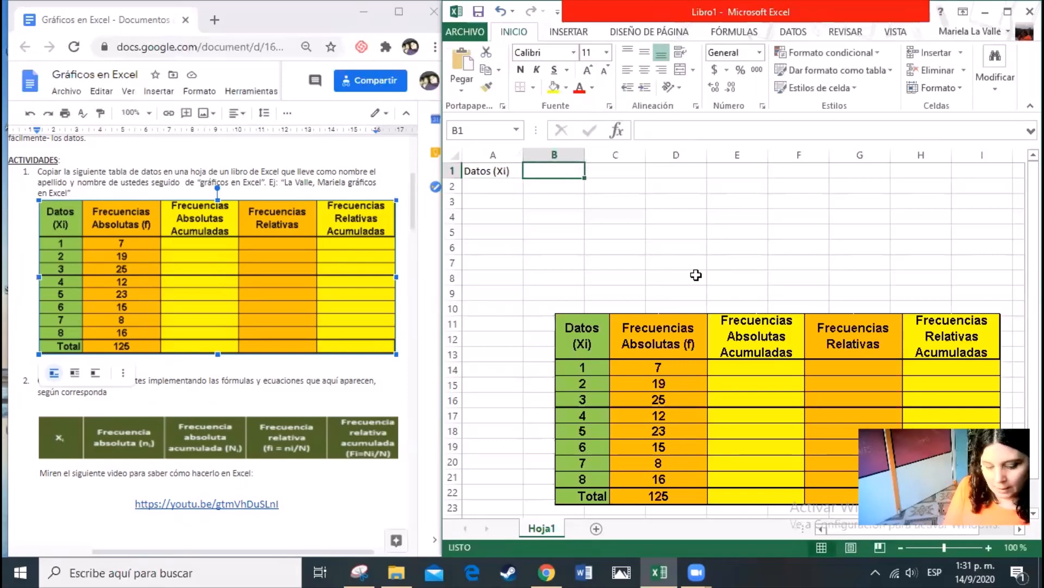
pyautogui.write('Frecuencias')
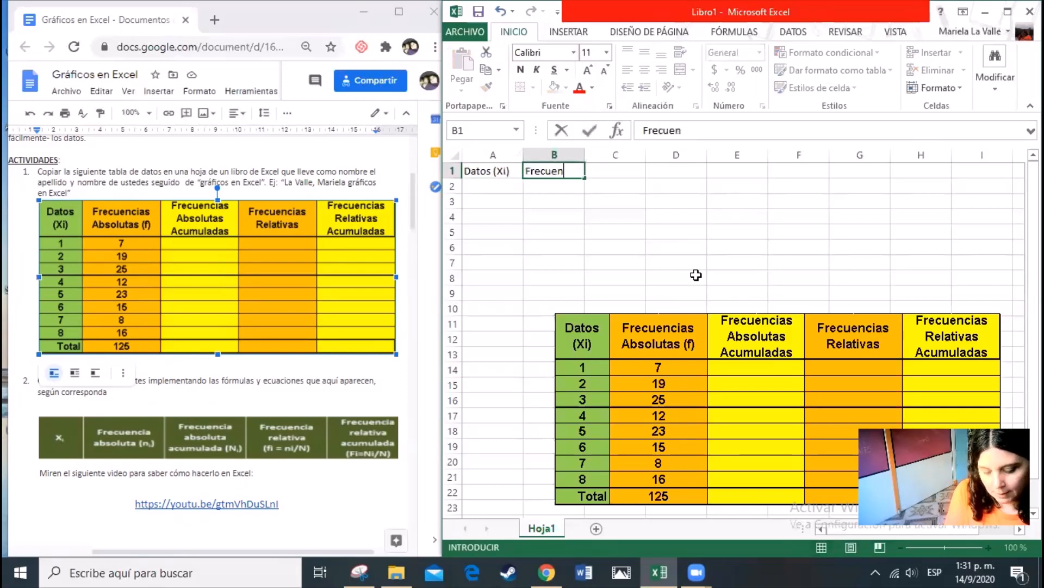
pyautogui.write(' Absolutas')
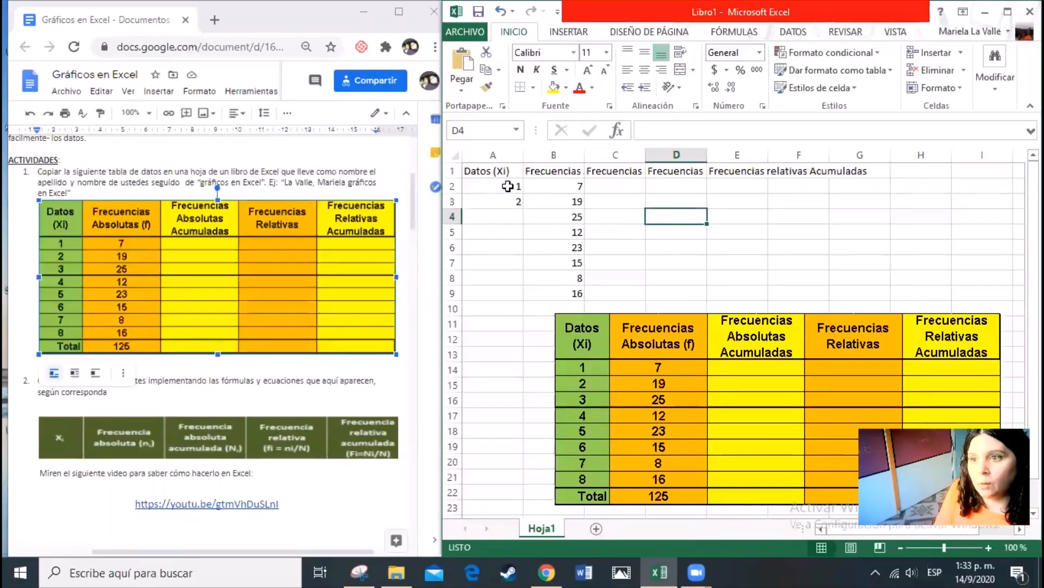
# Extend the number series in A2:A3 down to A9 to fill the Datos (Xi) column through 8
pyautogui.moveTo(509, 187); pyautogui.dragTo(508, 199)
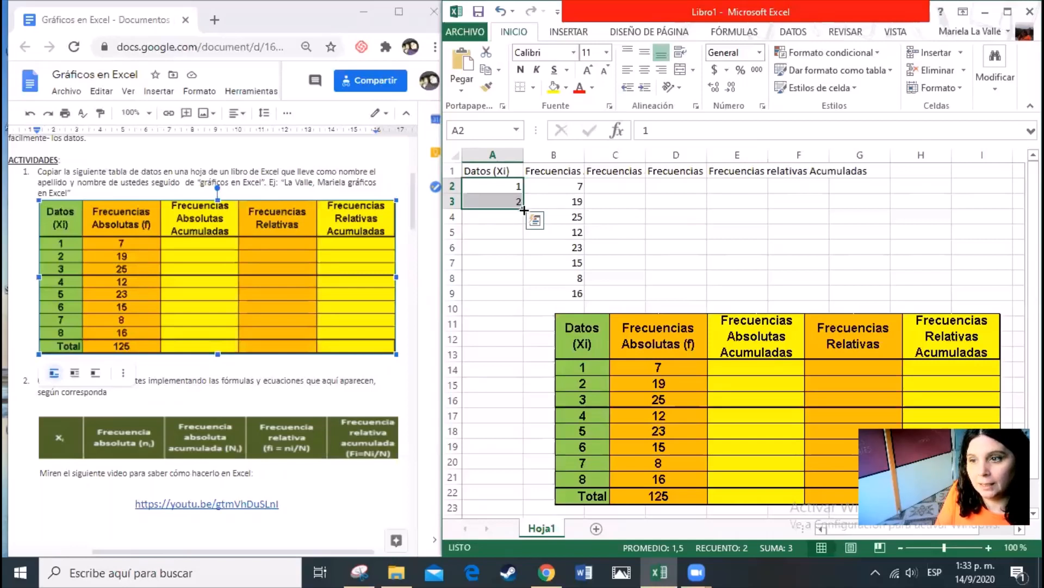
pyautogui.moveTo(524, 210); pyautogui.dragTo(523, 300)
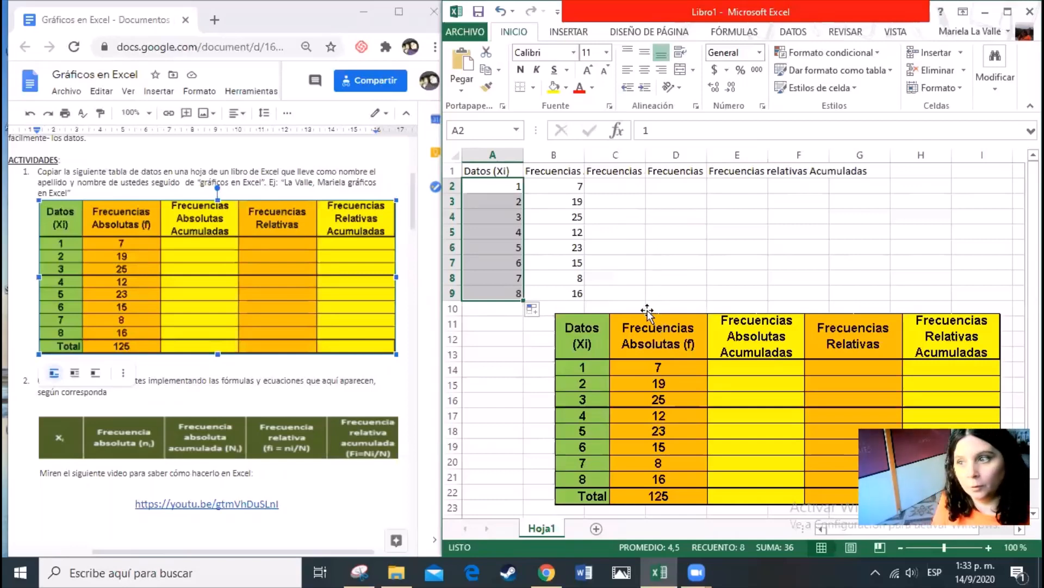
pyautogui.click(607, 183)
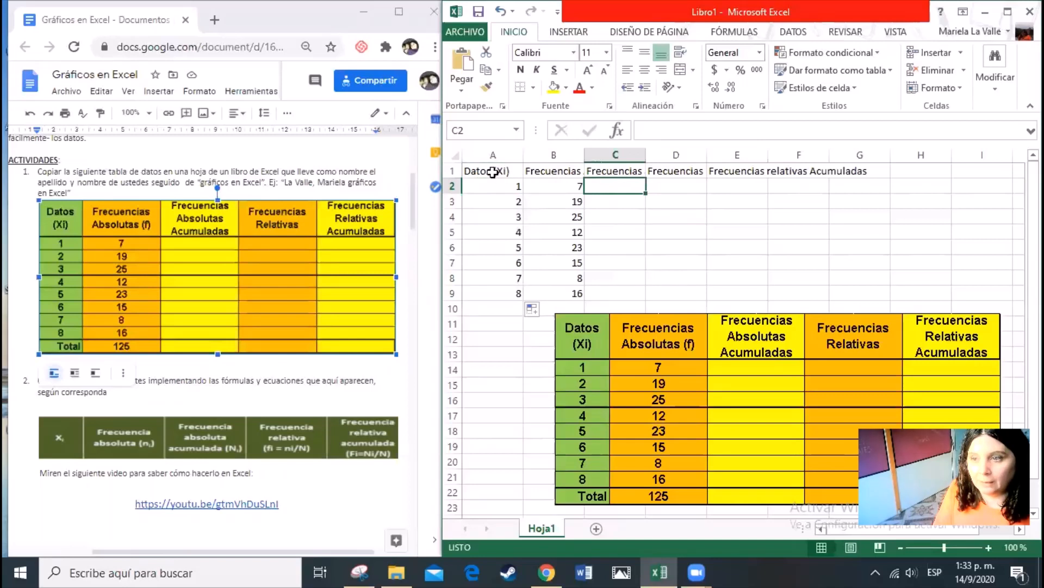
pyautogui.moveTo(493, 172); pyautogui.dragTo(857, 287)
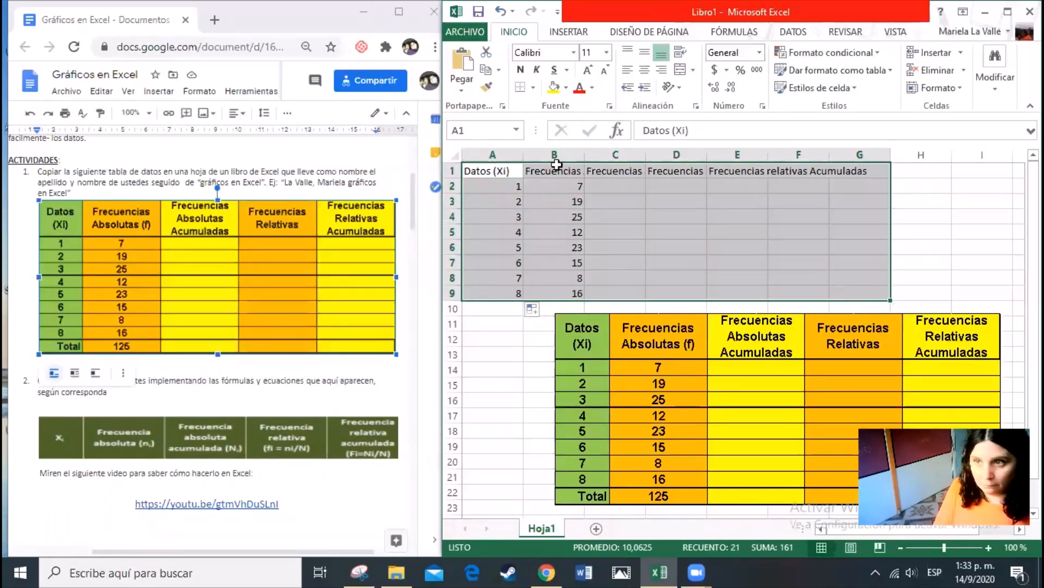
# Turn on text wrapping (Ajustar texto) for the "Frecuencias Absolutas (f)" header in B1
pyautogui.click(539, 171)
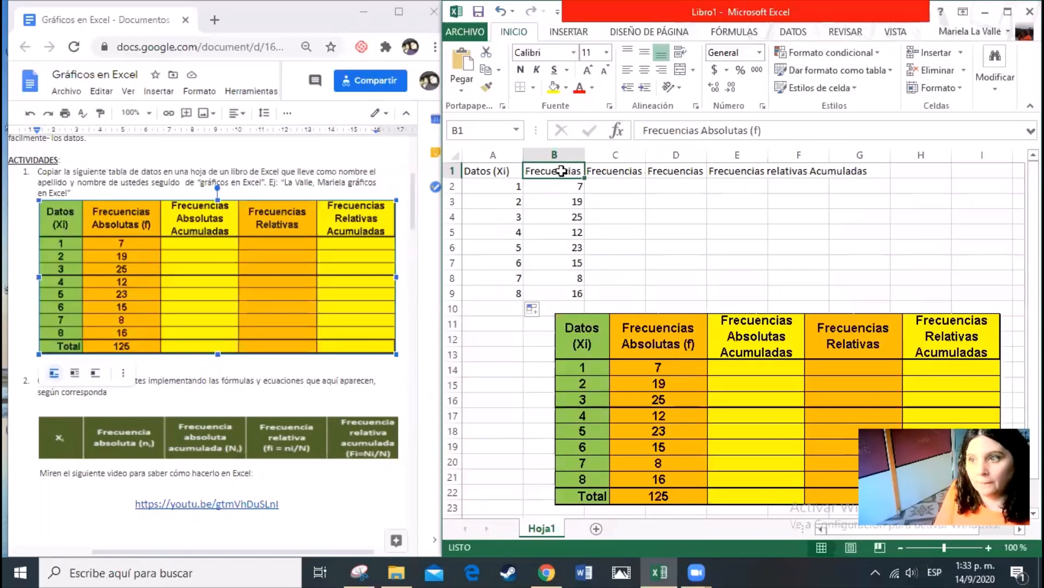
pyautogui.click(696, 107)
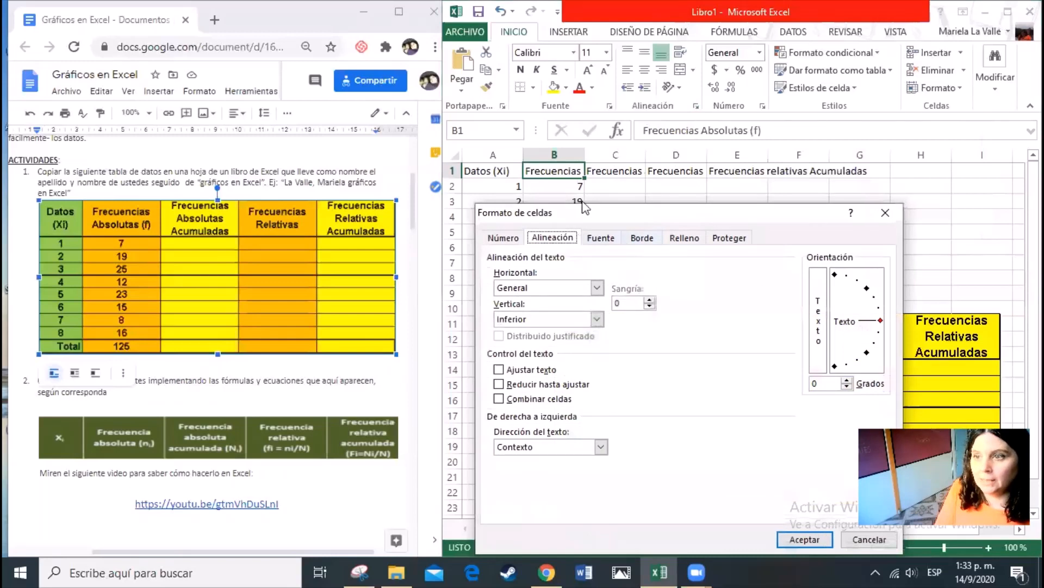
pyautogui.click(503, 237)
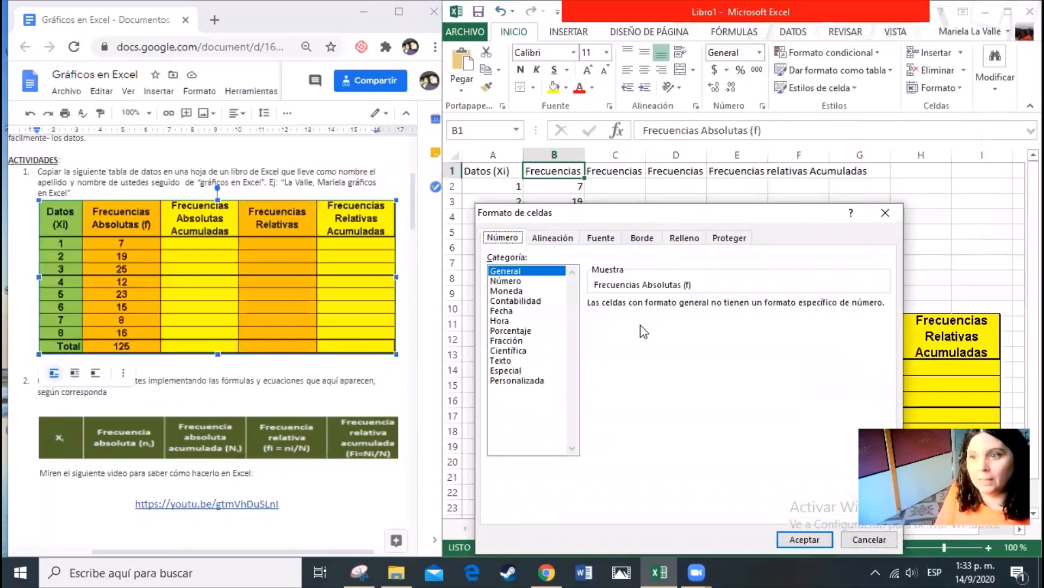
pyautogui.click(567, 243)
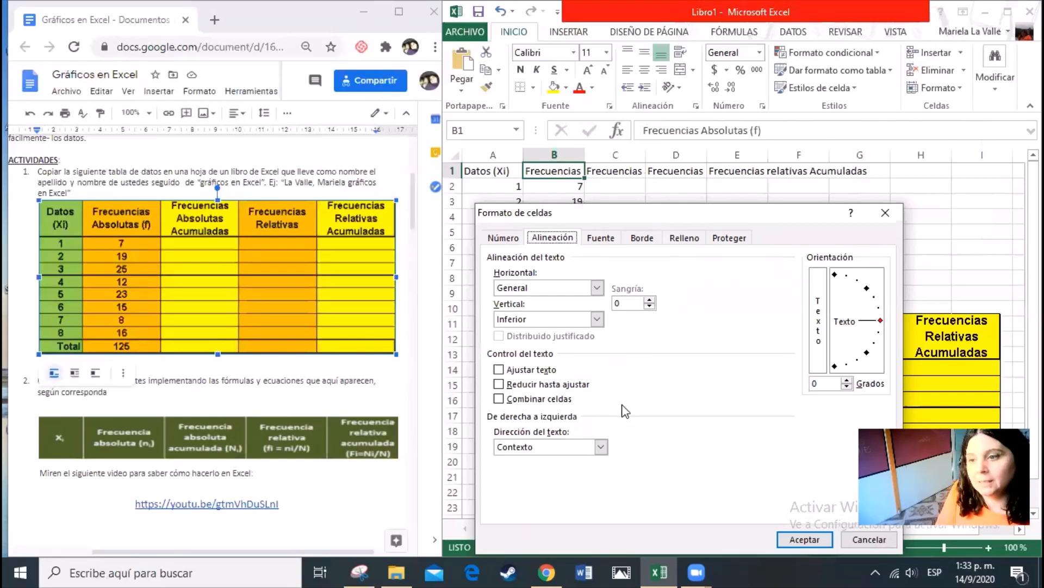
pyautogui.click(503, 370)
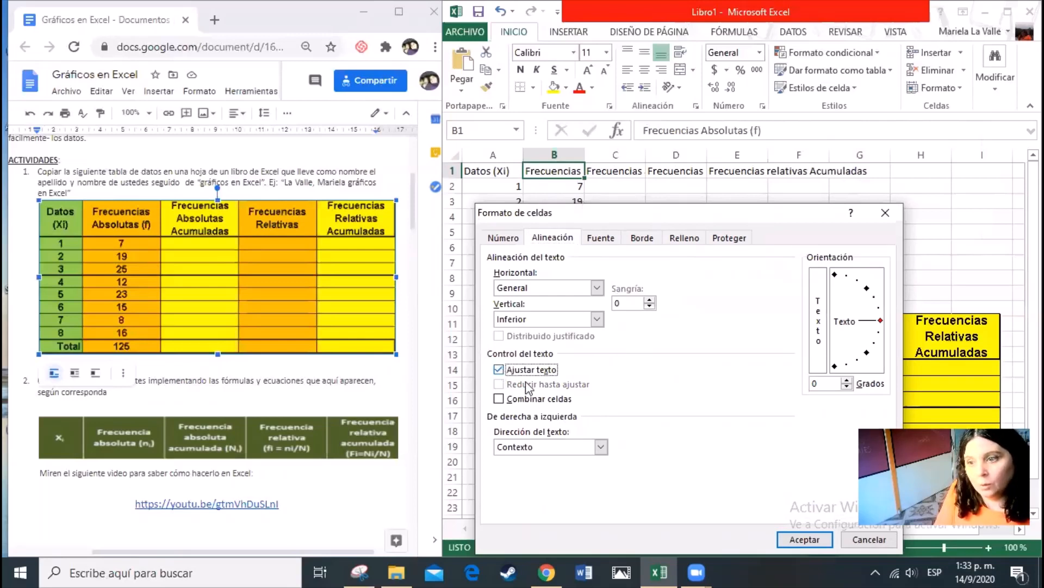
pyautogui.click(794, 528)
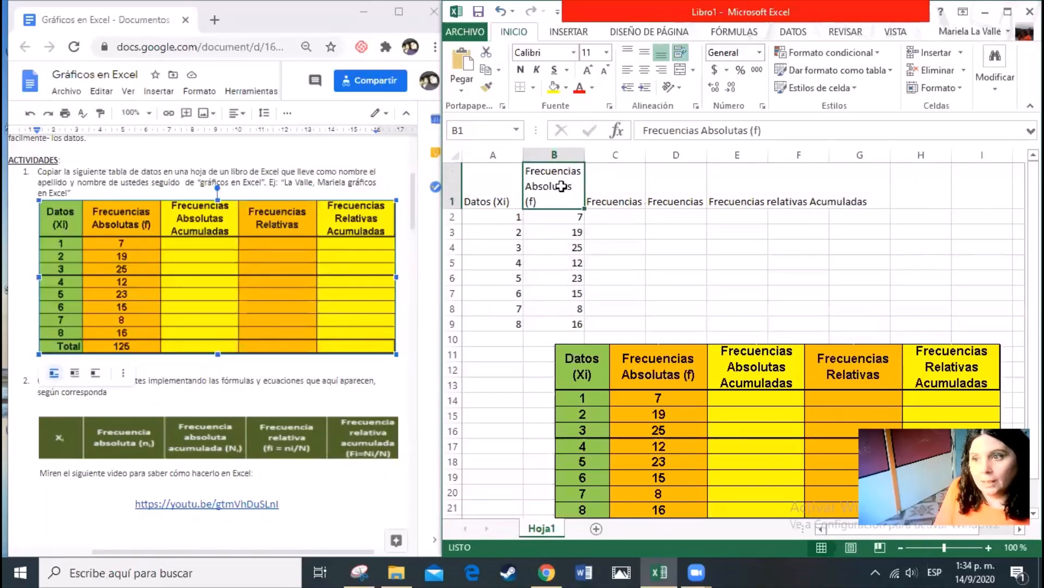
# Center the text of header cell B1 both horizontally and vertically (Centrar)
pyautogui.click(696, 106)
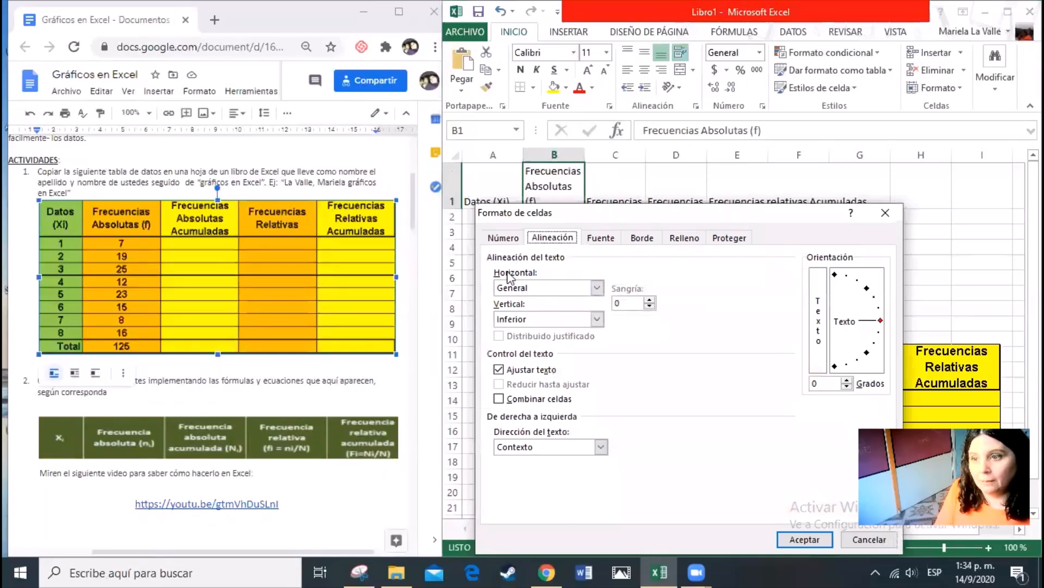
pyautogui.click(598, 289)
pyautogui.click(566, 321)
pyautogui.click(597, 319)
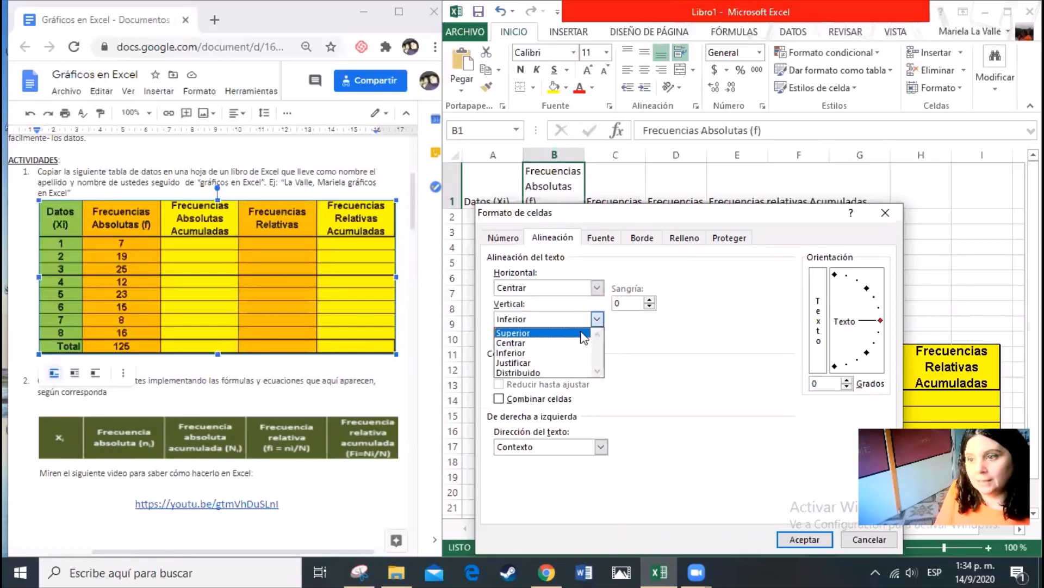
pyautogui.click(556, 344)
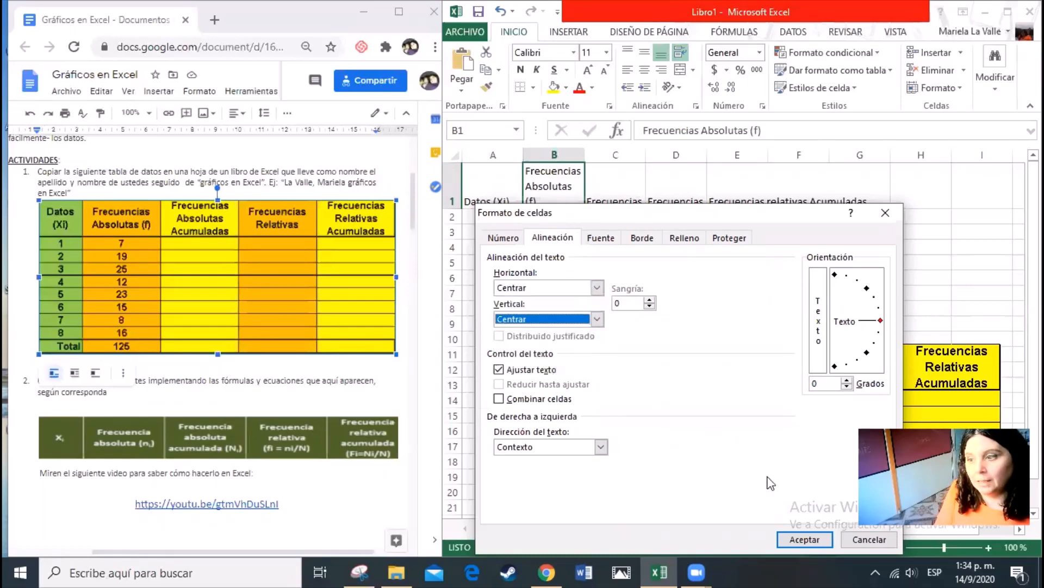
pyautogui.click(806, 530)
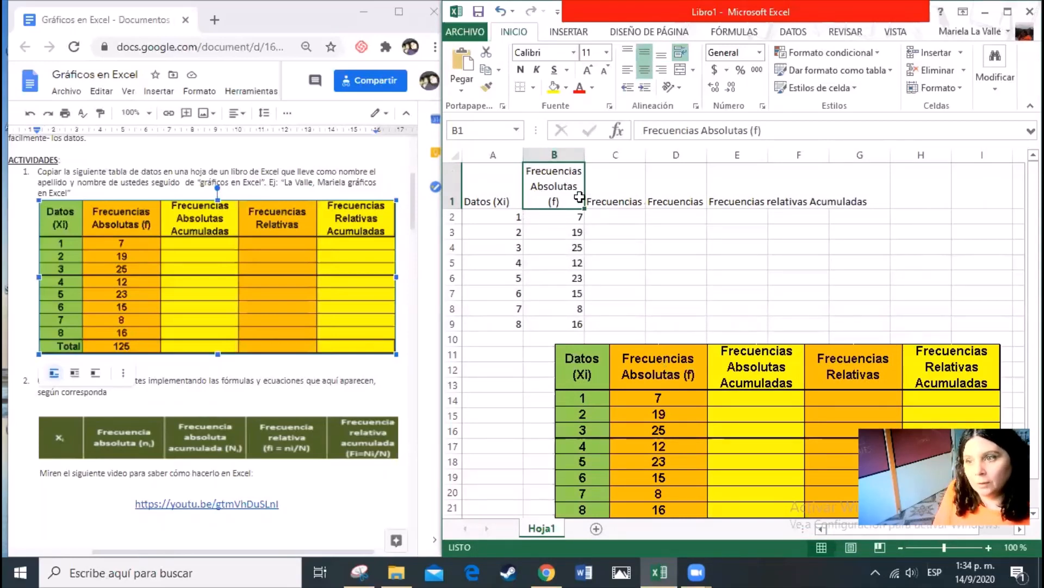
# Copy the formatting of header cell B1 onto cells C1:F1 with the format painter
pyautogui.click(490, 90)
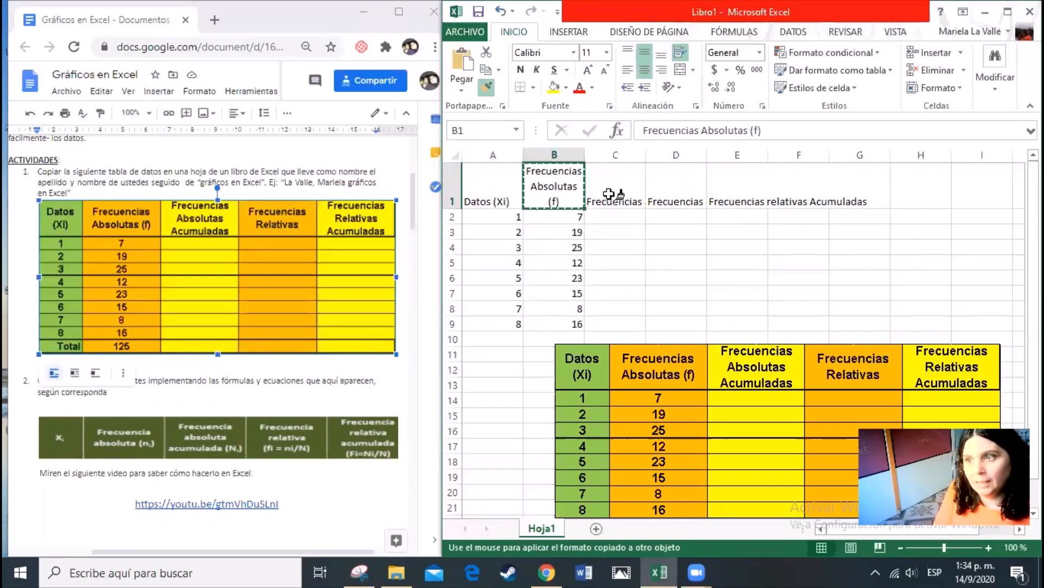
pyautogui.moveTo(609, 193); pyautogui.dragTo(788, 198)
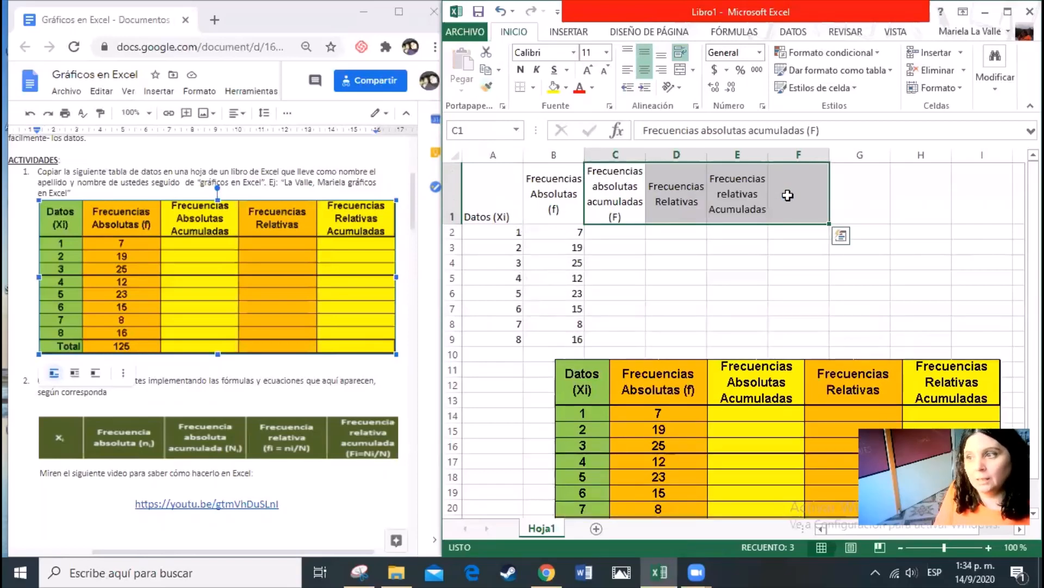
pyautogui.click(677, 204)
# Copy the formatting of header cell B1 onto the "Datos (Xi)" header in A1
pyautogui.click(540, 185)
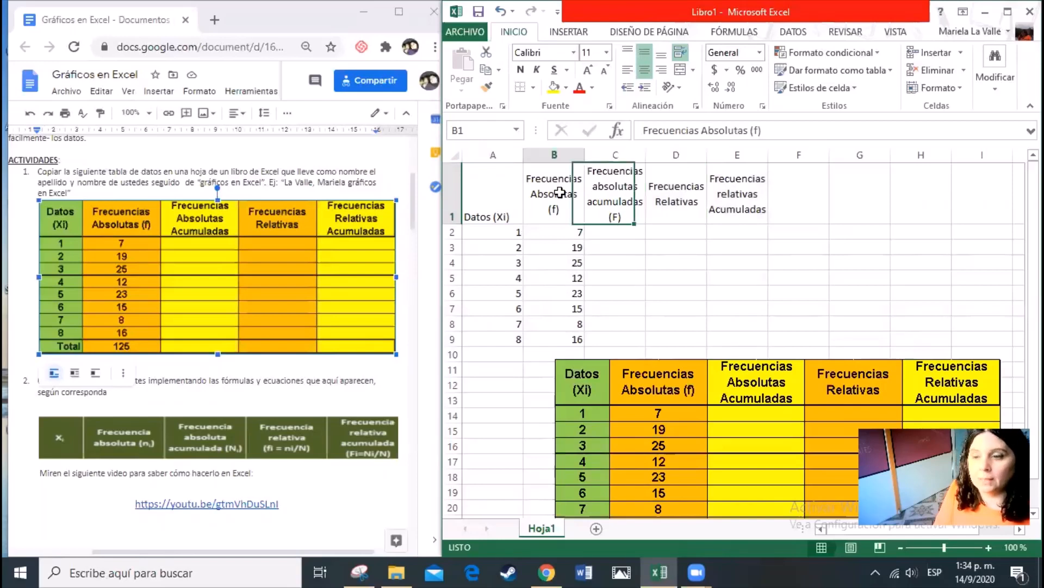
pyautogui.click(488, 88)
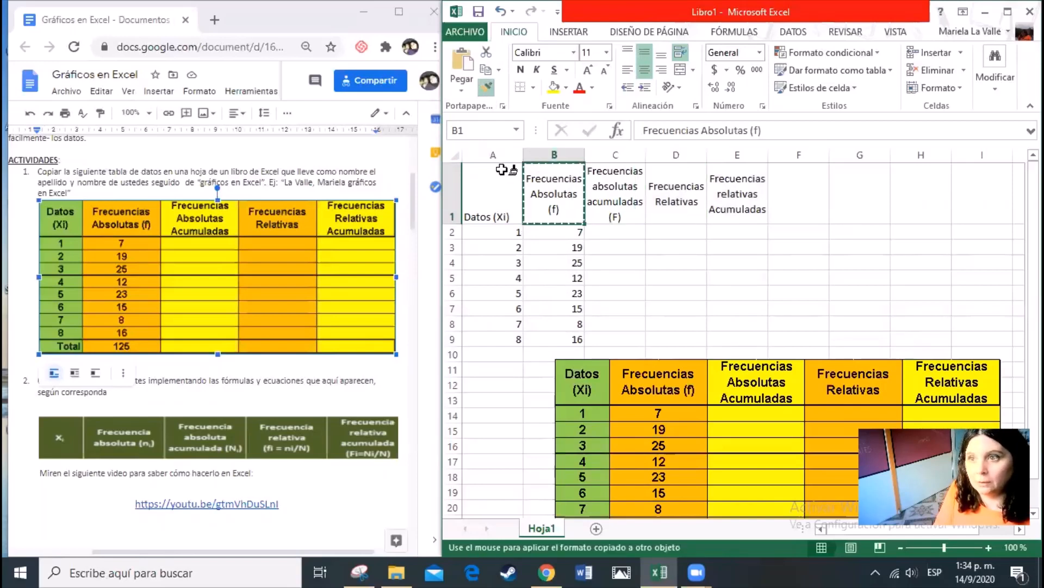
pyautogui.click(494, 201)
pyautogui.click(664, 246)
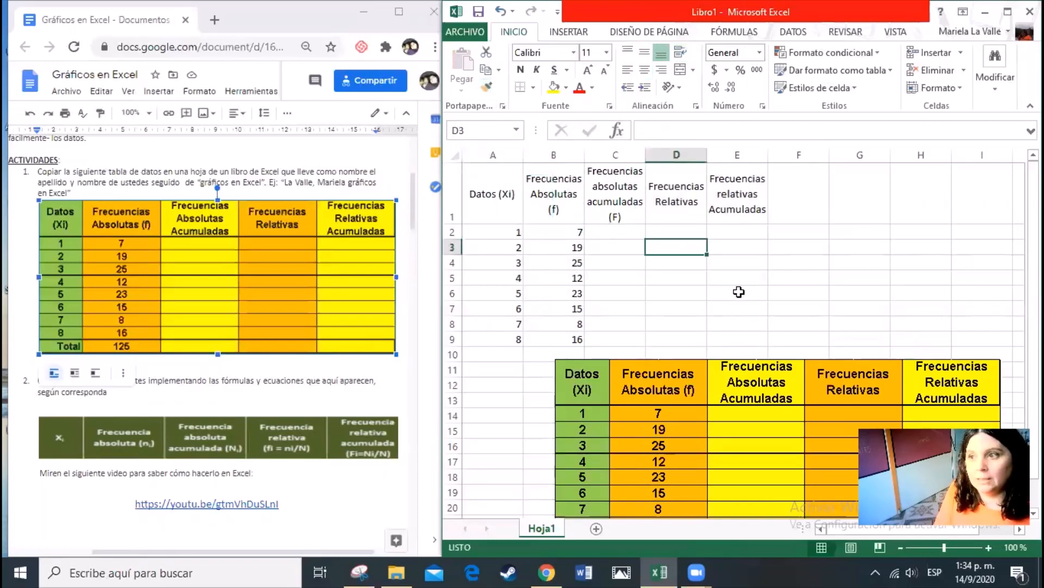
# Enter the label "Total" in A10 and move the reference table picture down, clear of the total row
pyautogui.scroll(-1, 630, 295)
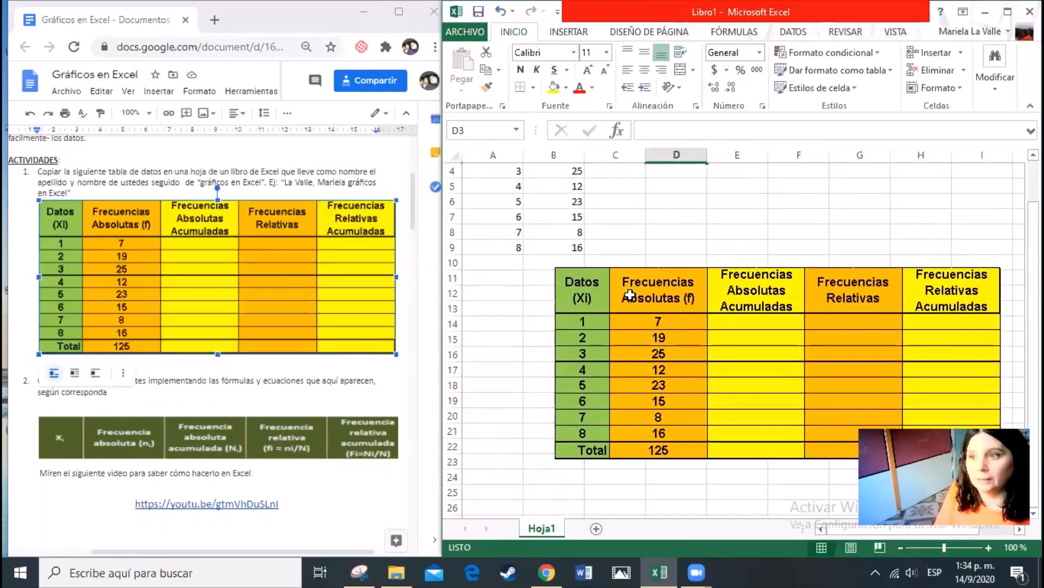
pyautogui.scroll(1, 630, 293)
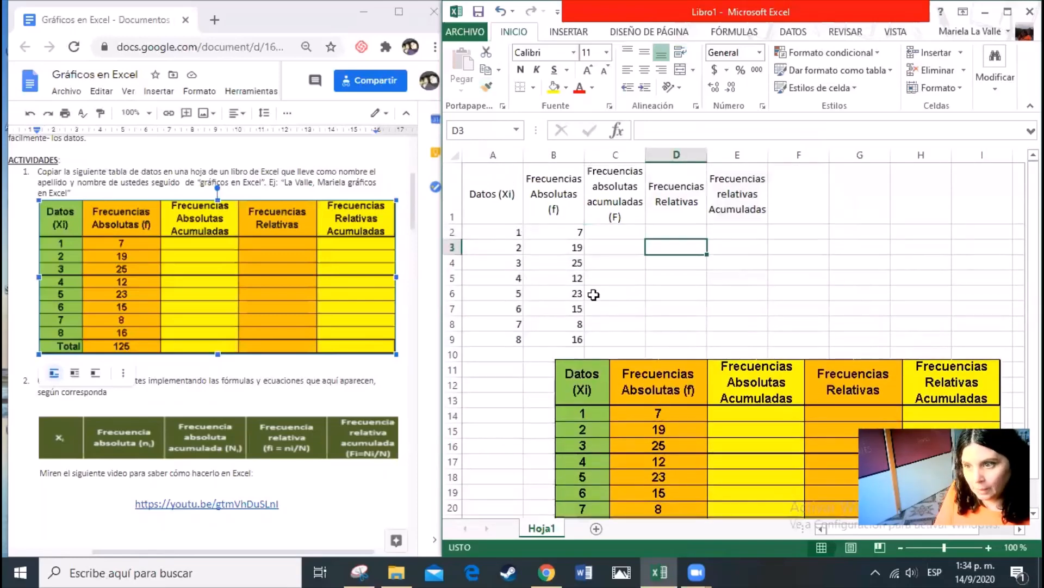
pyautogui.click(511, 352)
pyautogui.write('Total')
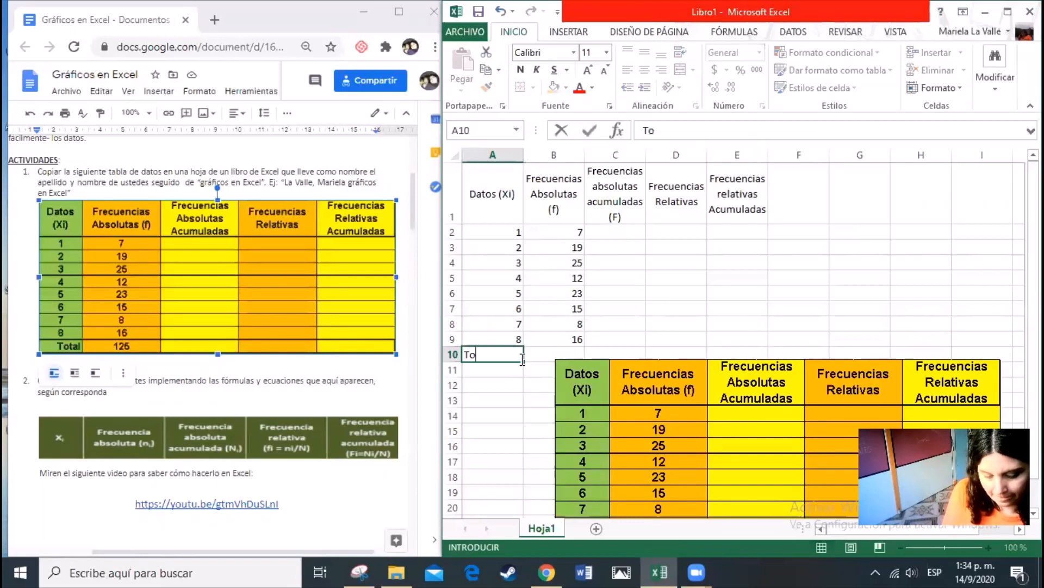
pyautogui.click(569, 363)
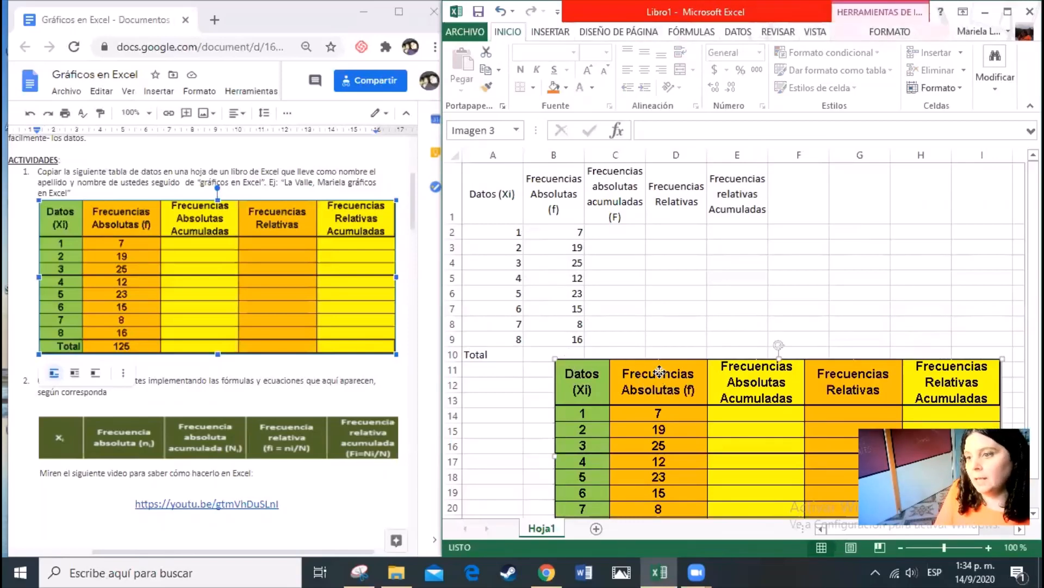
pyautogui.moveTo(660, 371); pyautogui.dragTo(712, 430)
# Total the absolute frequencies in B10 with the formula =suma(B2:B9)
pyautogui.click(576, 356)
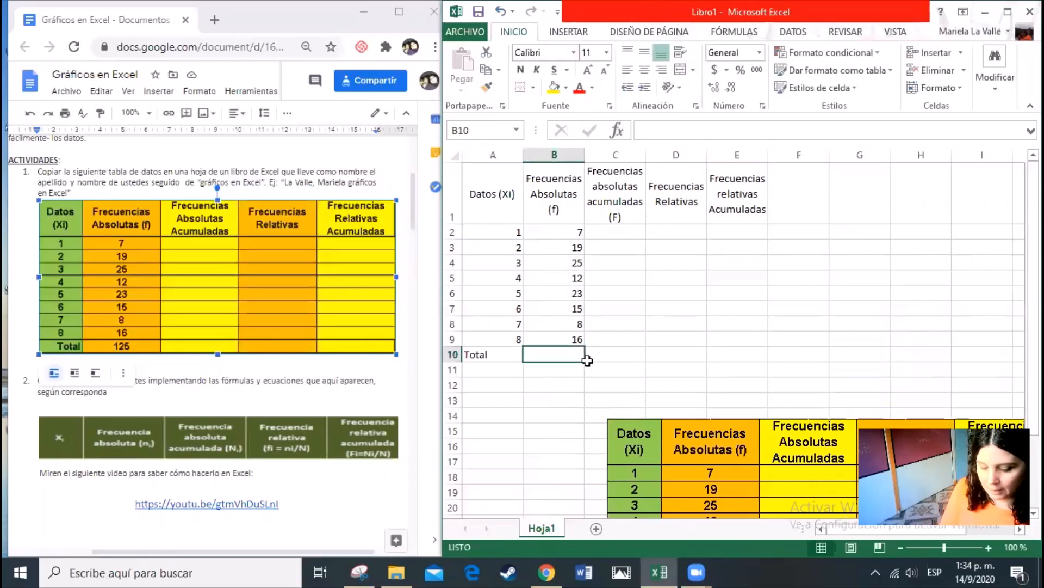
pyautogui.write('=s')
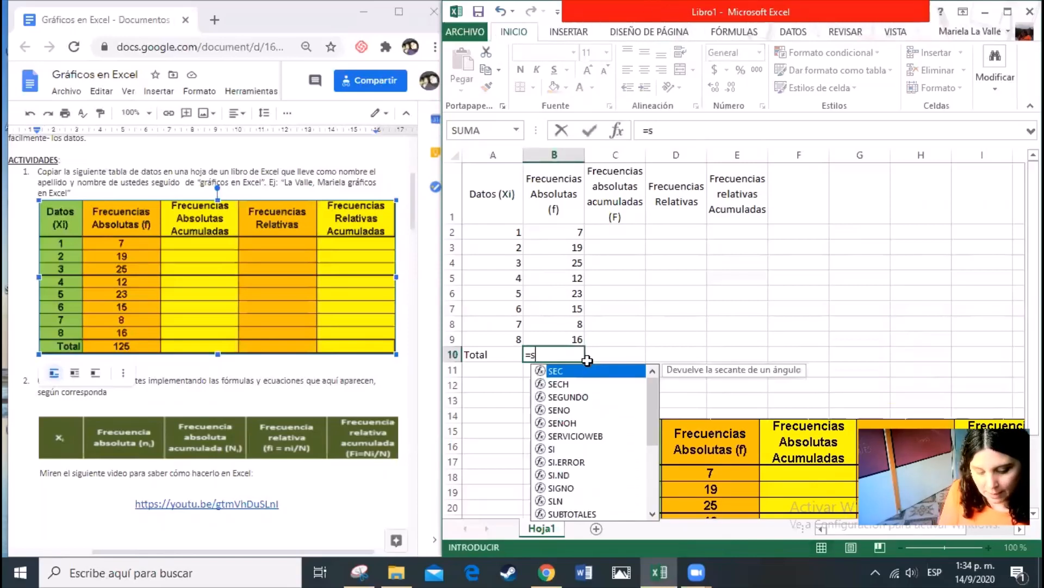
pyautogui.write('uma')
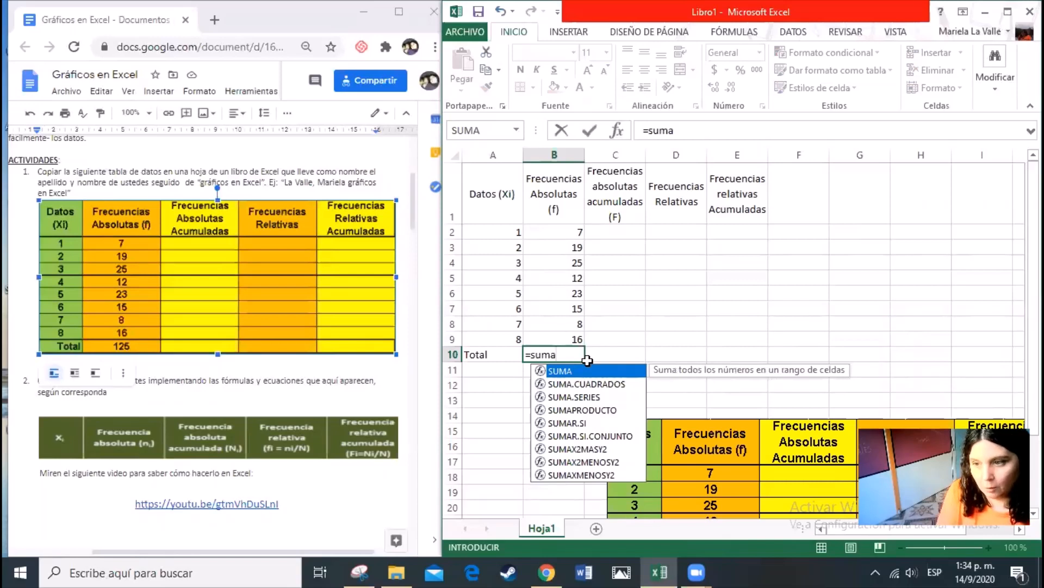
pyautogui.write('(')
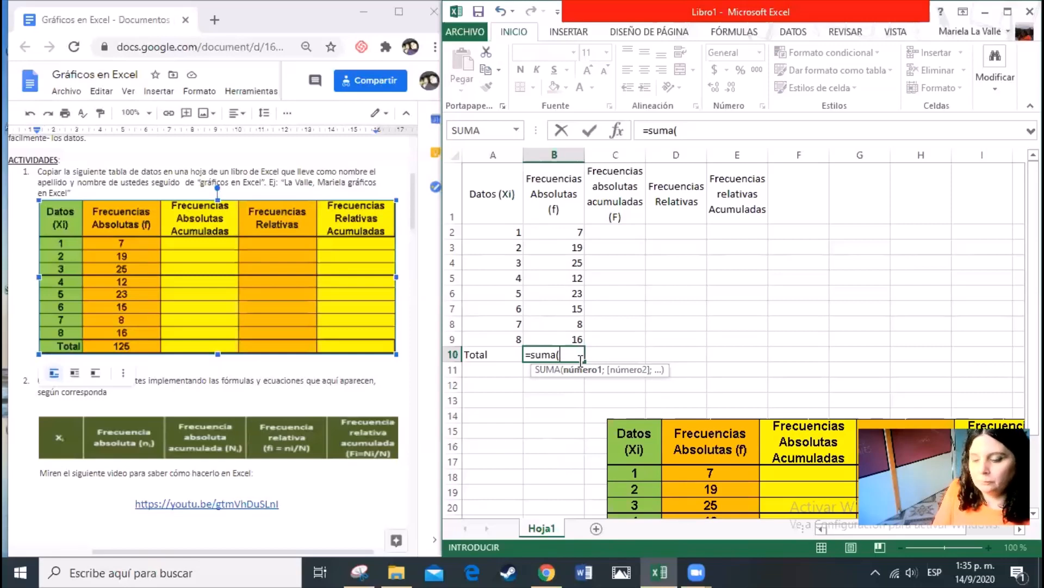
pyautogui.click(561, 230)
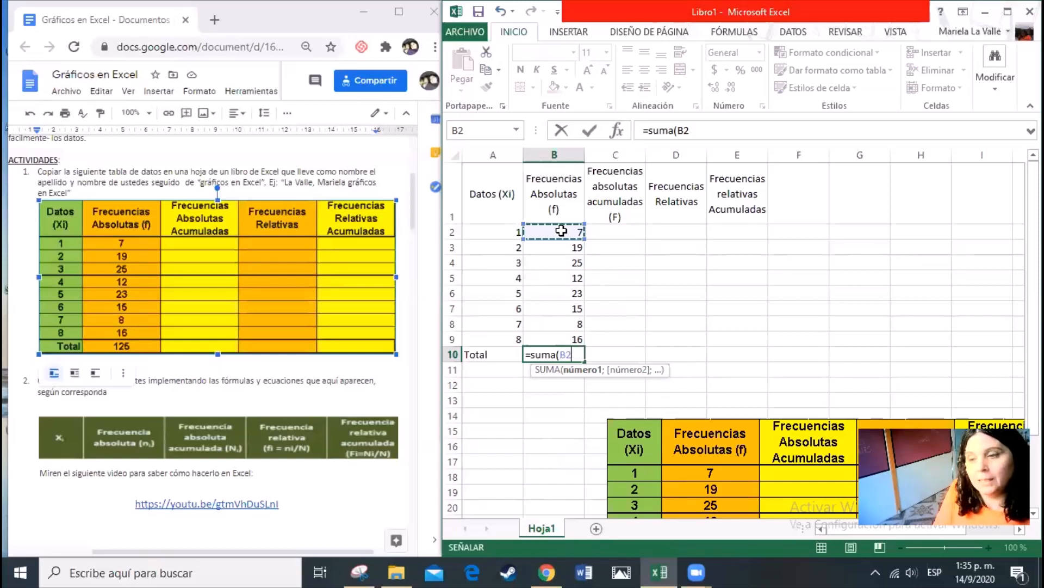
pyautogui.moveTo(561, 231); pyautogui.dragTo(560, 336)
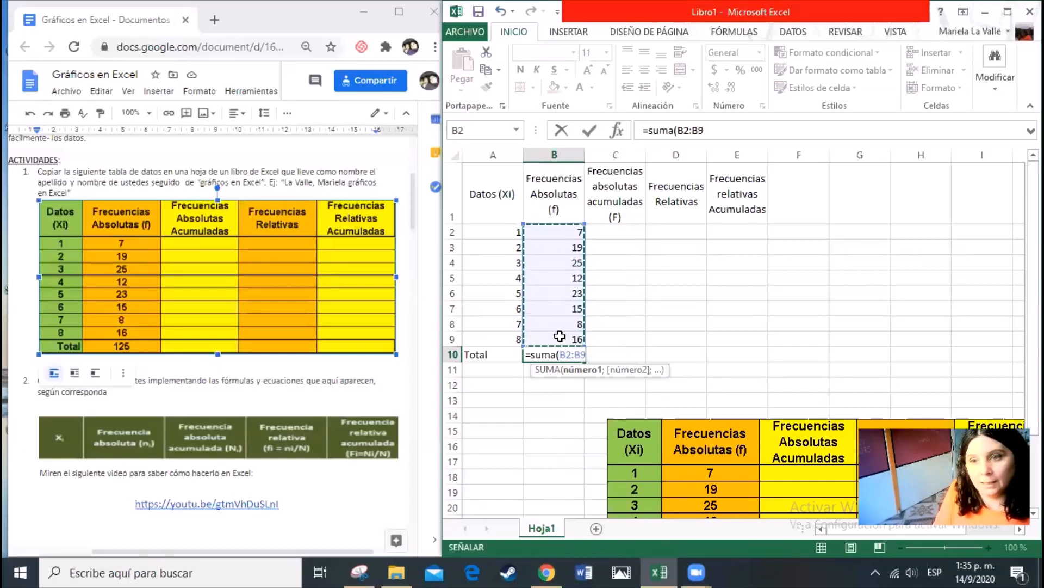
pyautogui.write(')')
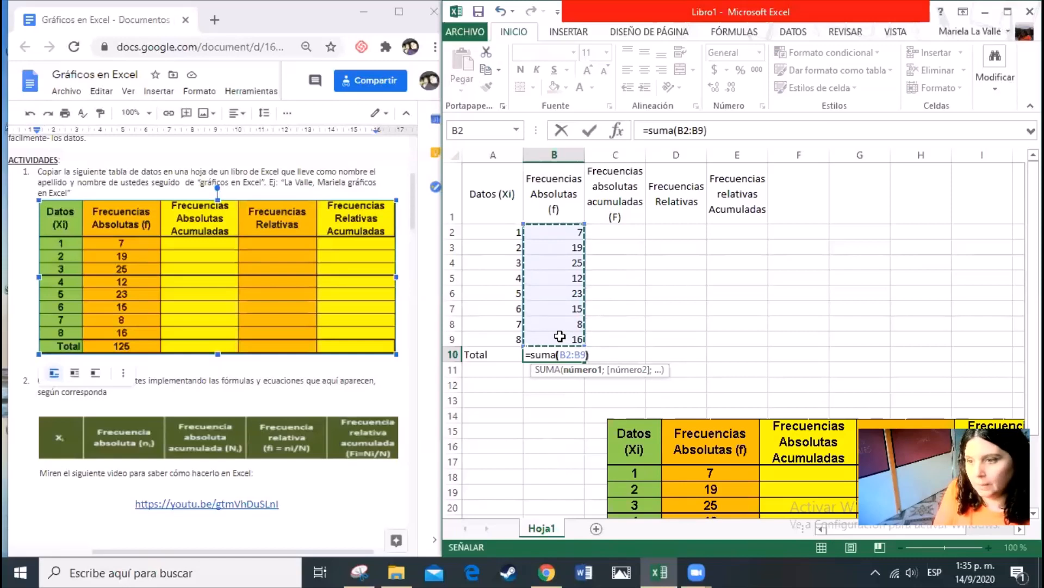
pyautogui.press('Return')
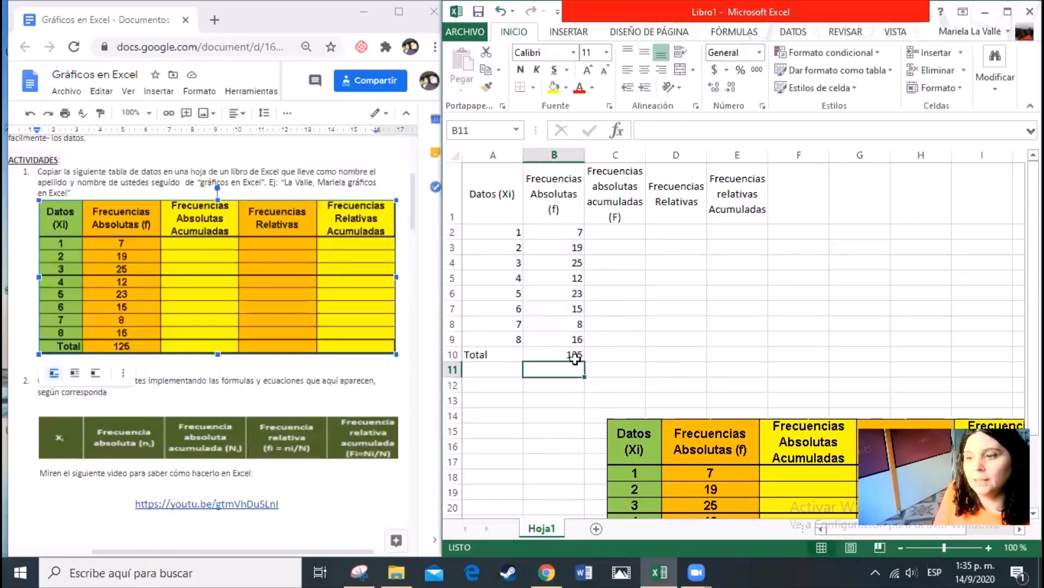
pyautogui.click(579, 354)
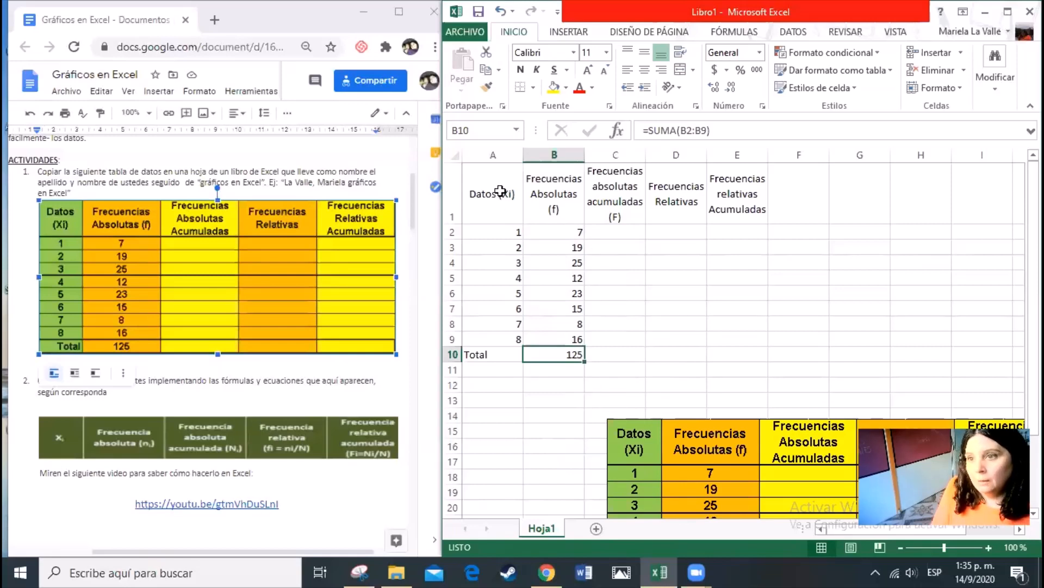
# Apply all borders (Todos los bordes) to the whole frequency table, A1:E10
pyautogui.moveTo(500, 191); pyautogui.dragTo(751, 358)
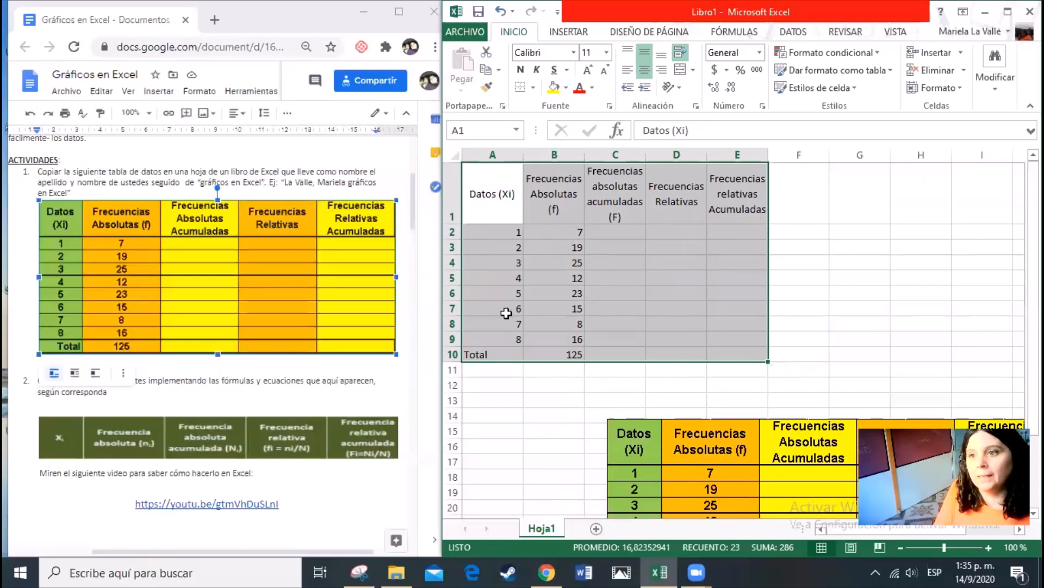
pyautogui.click(533, 88)
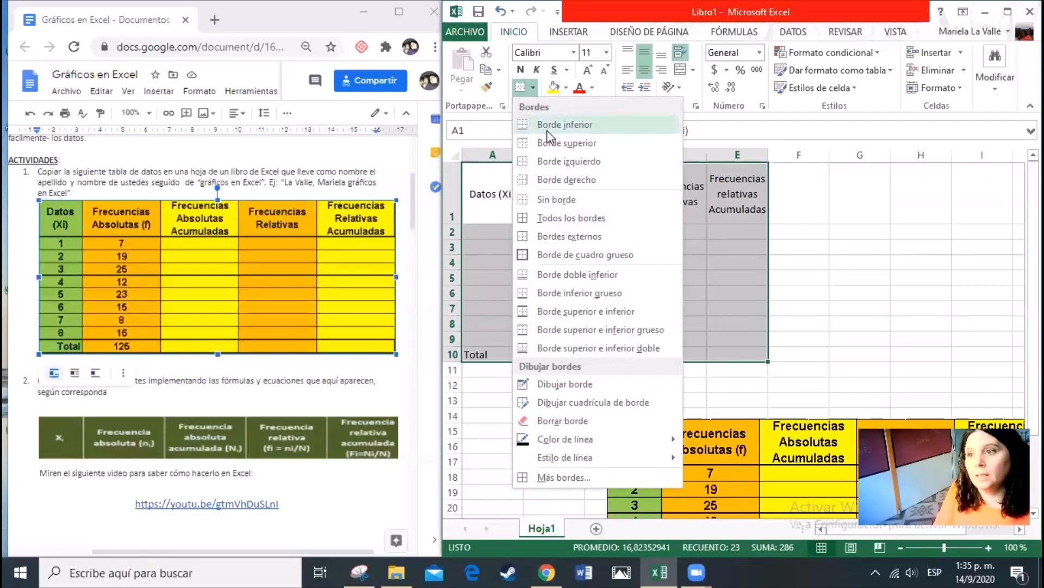
pyautogui.click(571, 219)
pyautogui.click(727, 306)
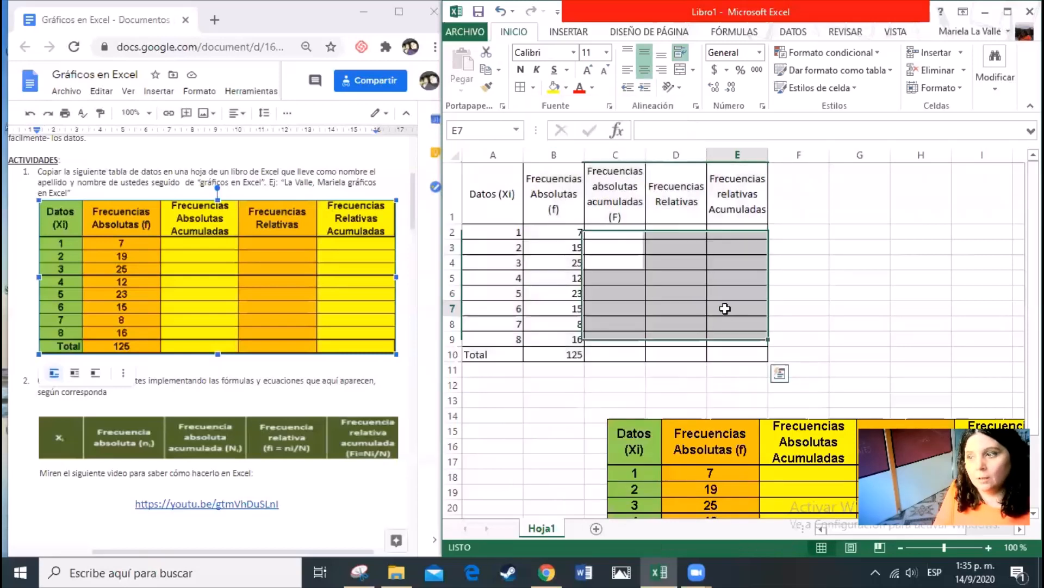
pyautogui.click(804, 299)
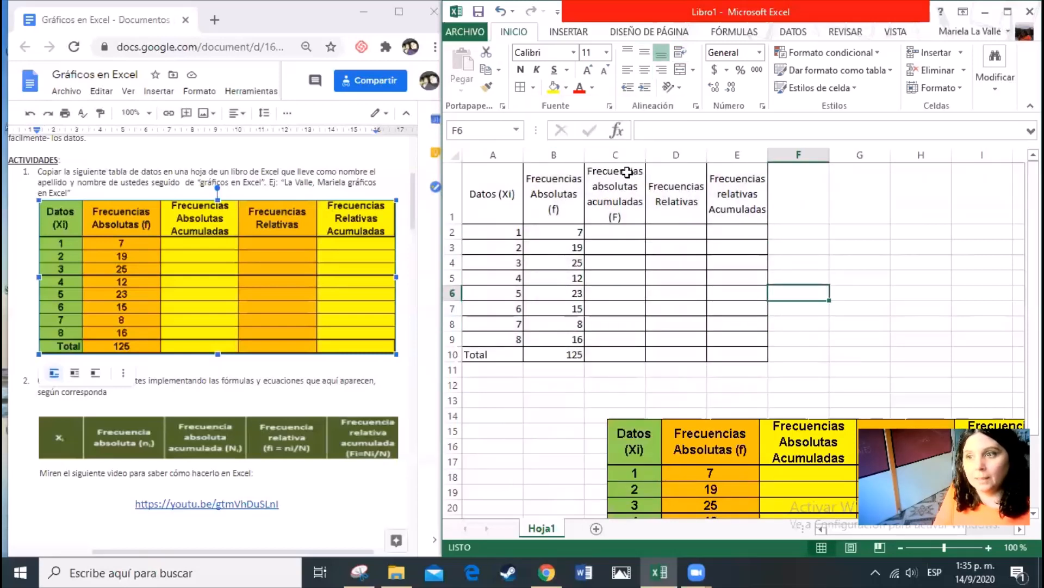
pyautogui.moveTo(484, 173); pyautogui.dragTo(739, 357)
pyautogui.moveTo(799, 196); pyautogui.dragTo(990, 365)
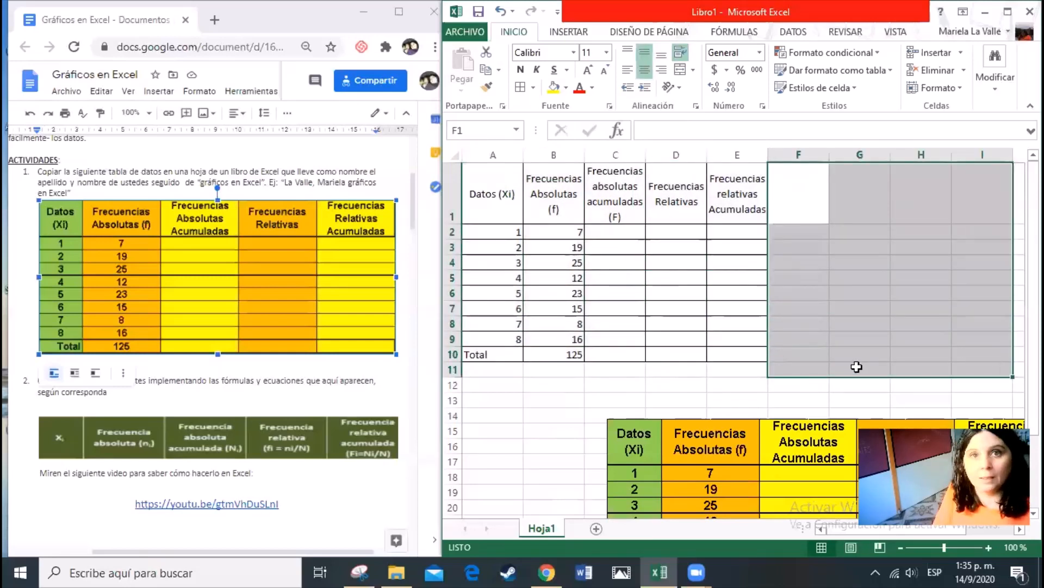
pyautogui.click(681, 385)
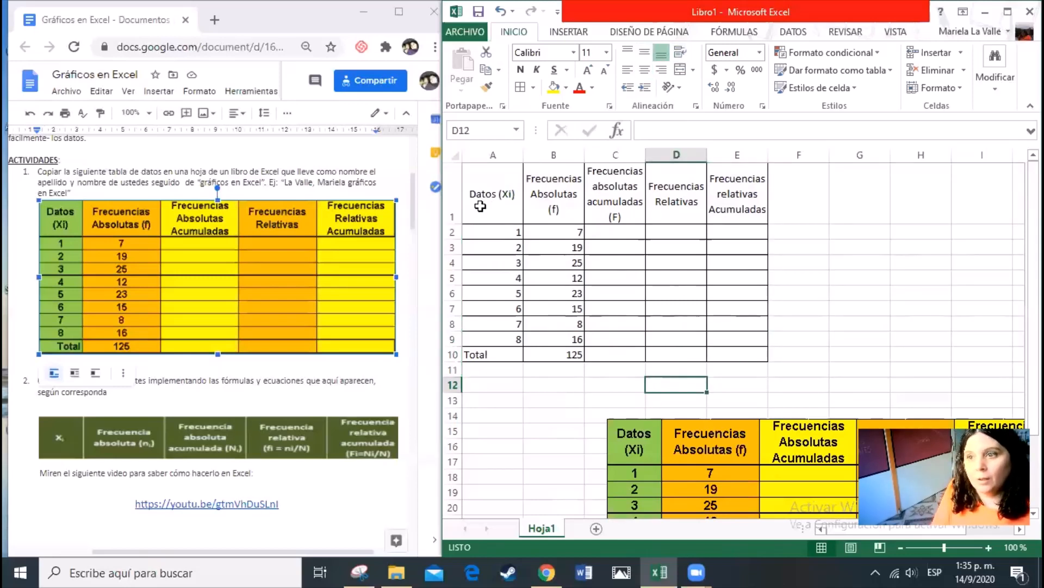
# Fill the "Datos (Xi)" column, A1:A10, with a light green theme color
pyautogui.click(498, 185)
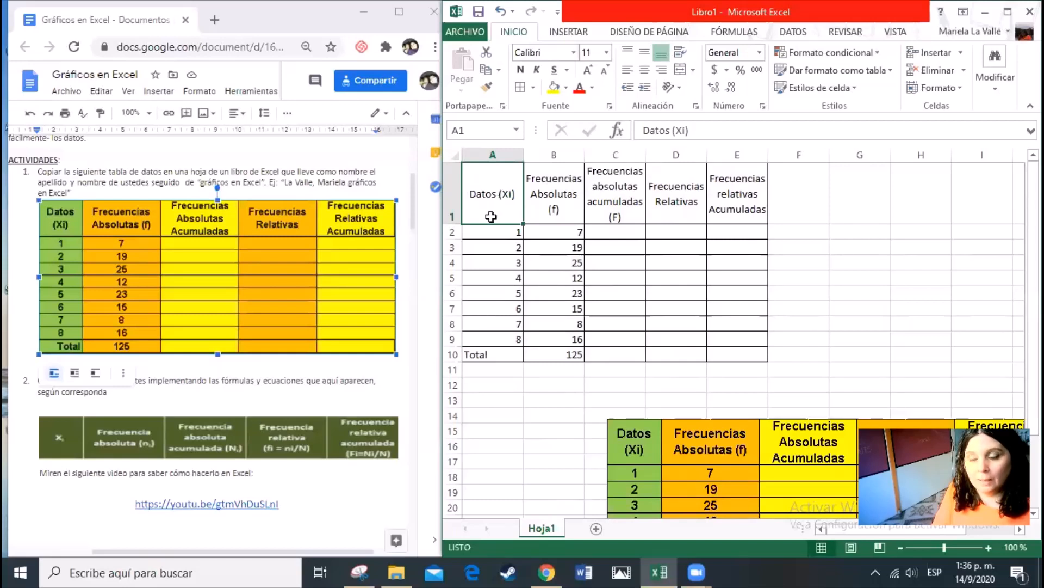
pyautogui.moveTo(489, 227); pyautogui.dragTo(501, 355)
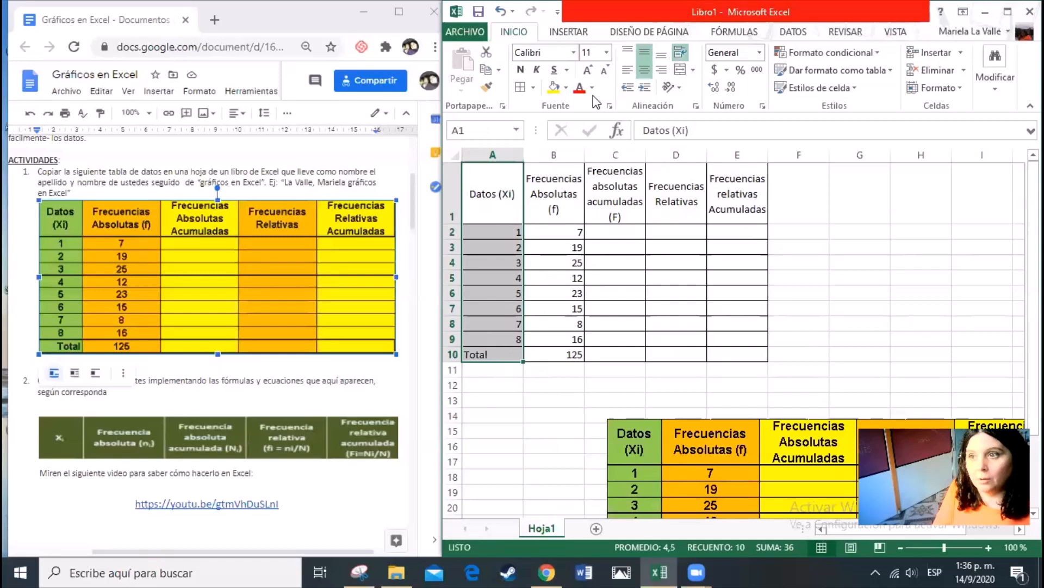
pyautogui.click(566, 88)
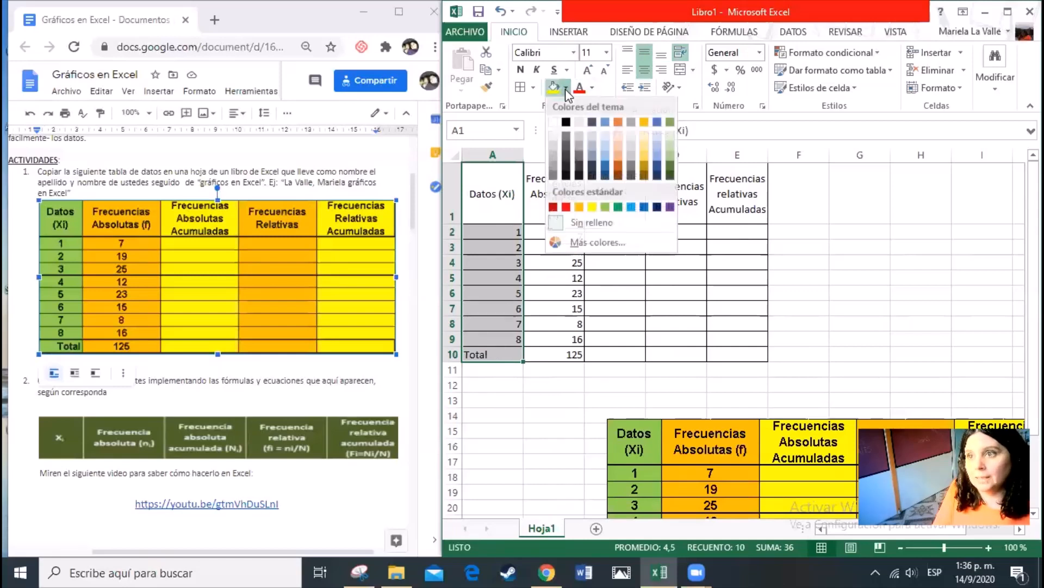
pyautogui.click(670, 157)
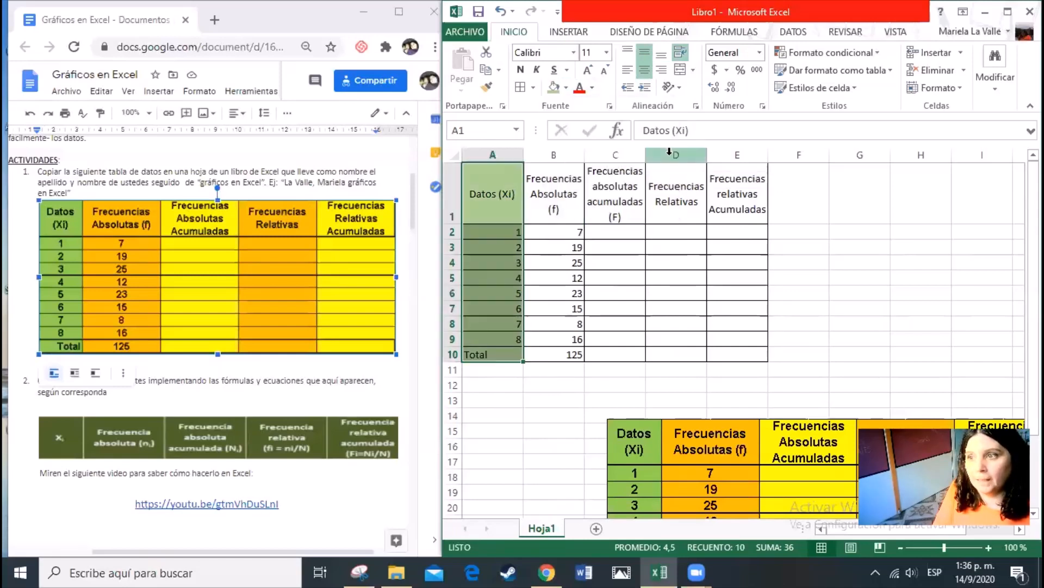
# Fill the "Frecuencias Absolutas (f)" column, B1:B10, with the dark gold theme color
pyautogui.moveTo(554, 209); pyautogui.dragTo(550, 354)
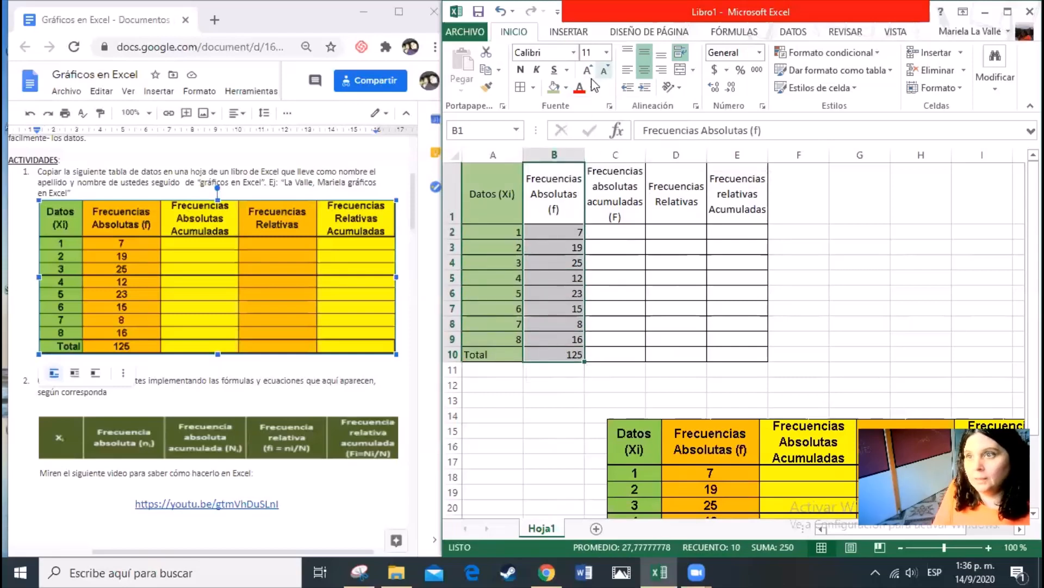
pyautogui.click(565, 89)
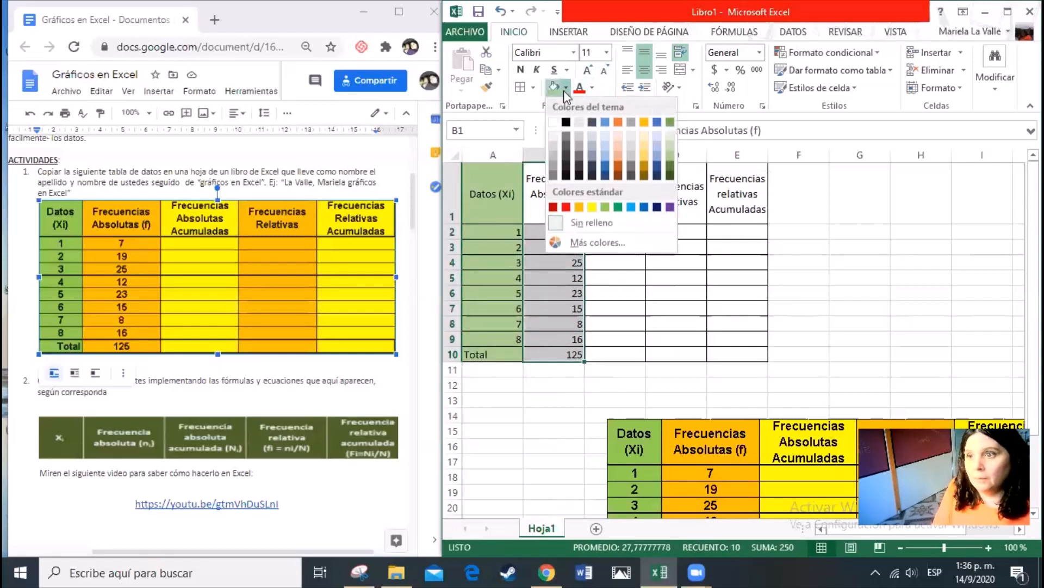
pyautogui.click(645, 171)
# Fill both accumulated frequency columns, C1:C10 and E1:E10, with standard yellow
pyautogui.moveTo(617, 185); pyautogui.dragTo(635, 358)
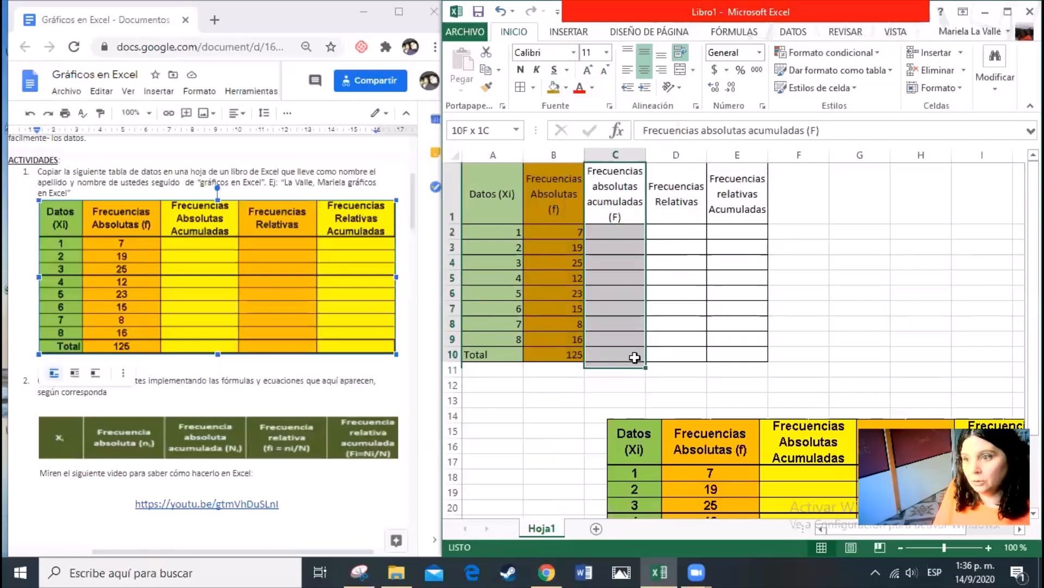
pyautogui.click(566, 89)
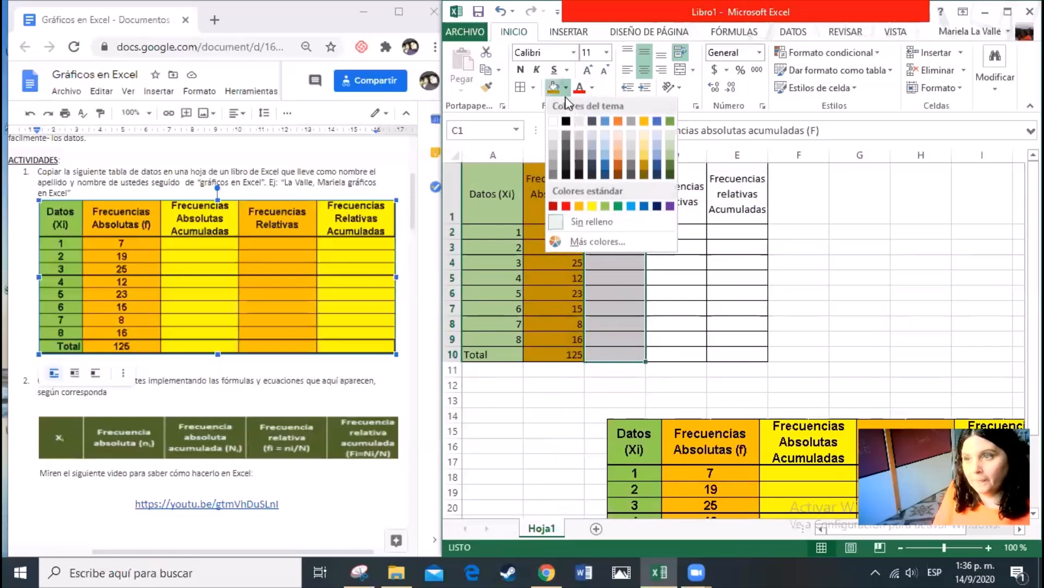
pyautogui.click(592, 206)
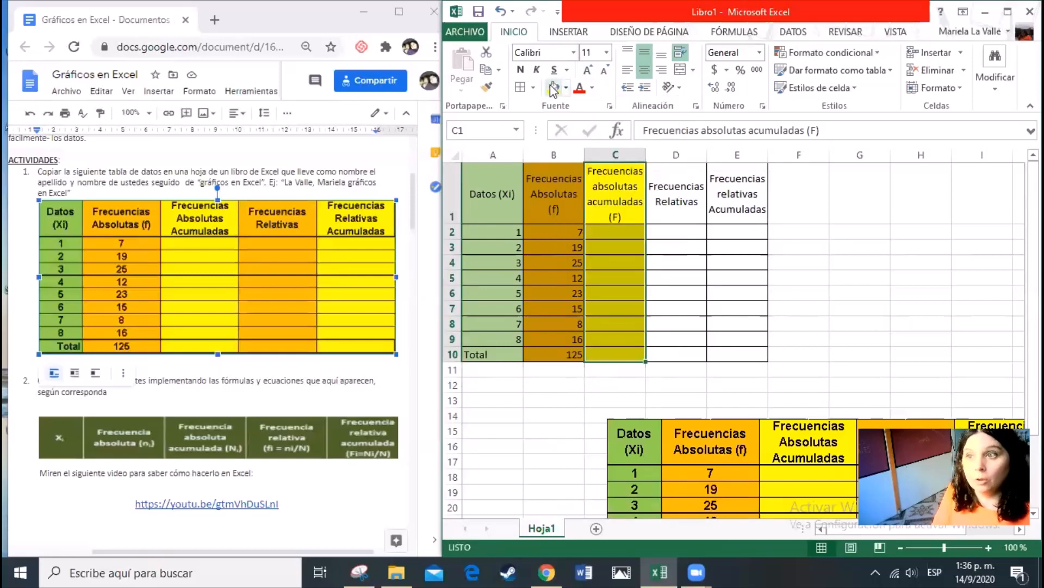
pyautogui.moveTo(726, 174); pyautogui.dragTo(746, 357)
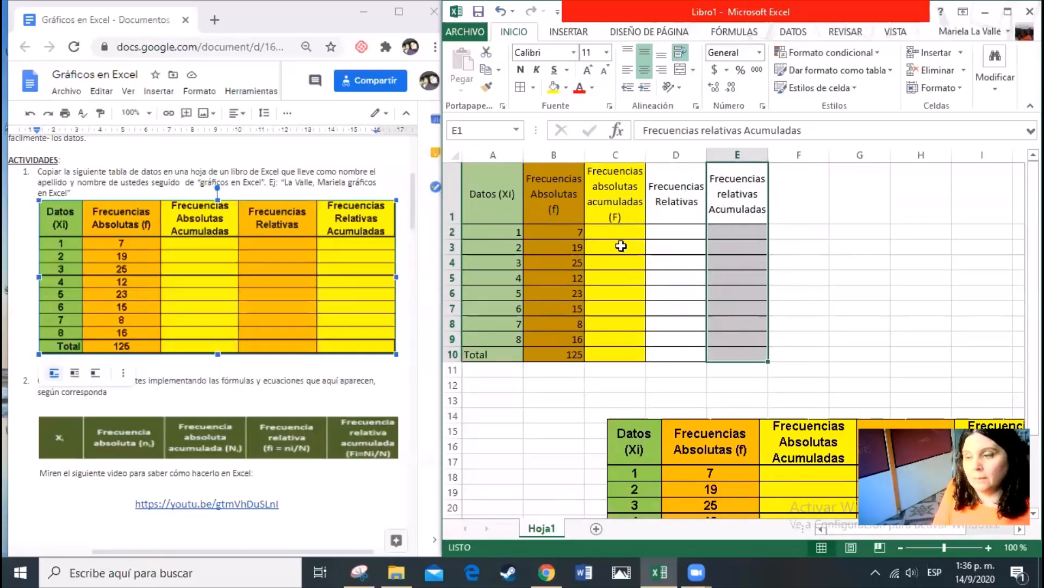
pyautogui.click(566, 88)
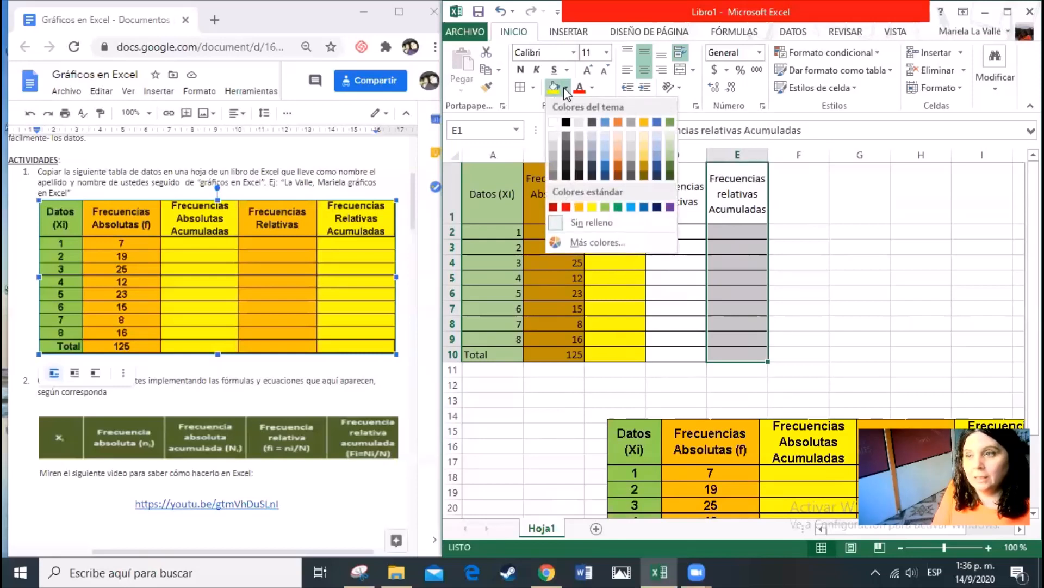
pyautogui.click(566, 90)
pyautogui.click(554, 88)
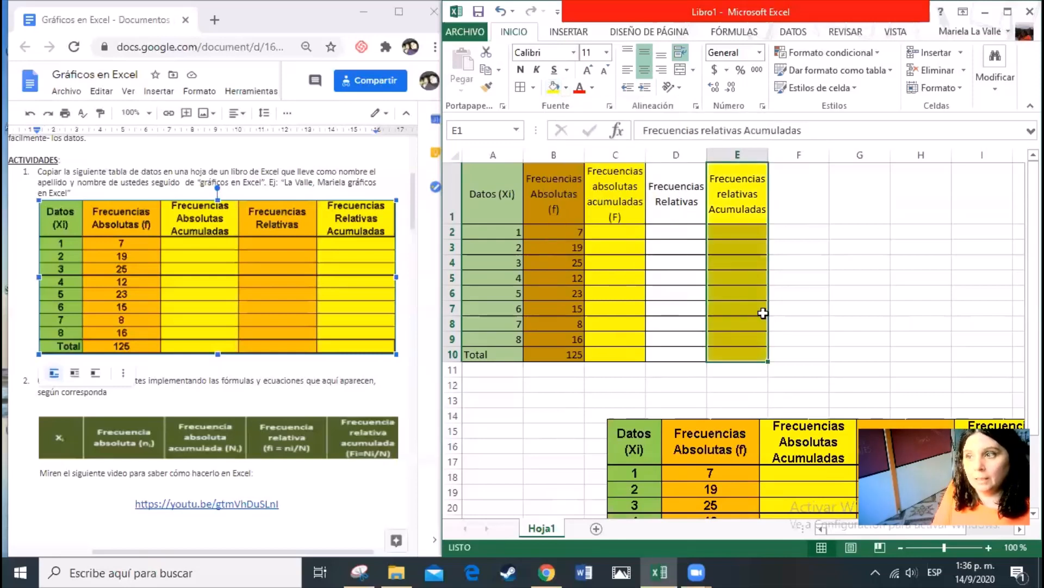
# Fill the "Frecuencias Relativas" column, D1:D10, with the same dark gold theme color as column B
pyautogui.moveTo(687, 175); pyautogui.dragTo(696, 356)
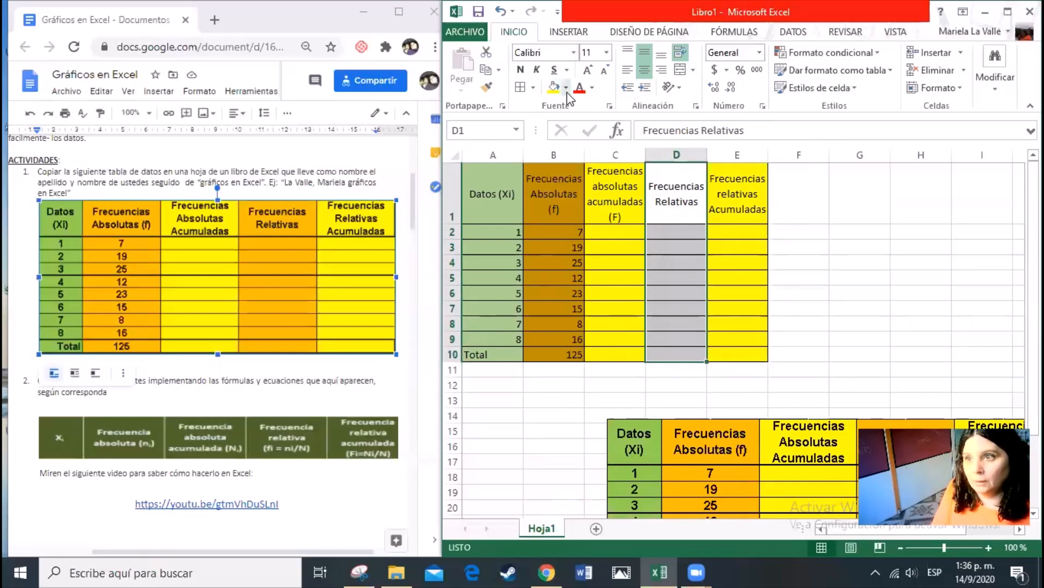
pyautogui.click(566, 89)
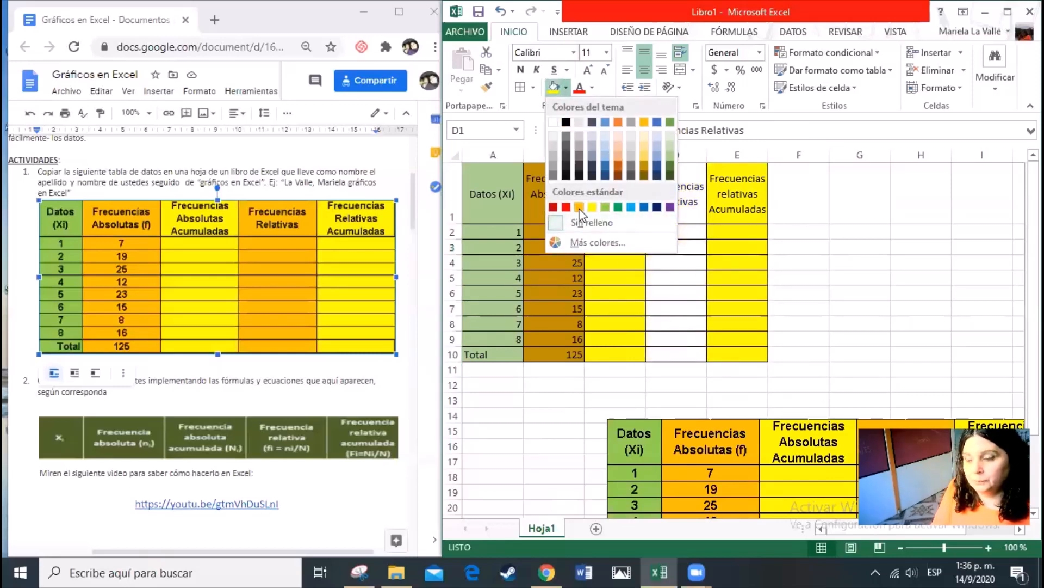
pyautogui.click(646, 169)
pyautogui.click(751, 275)
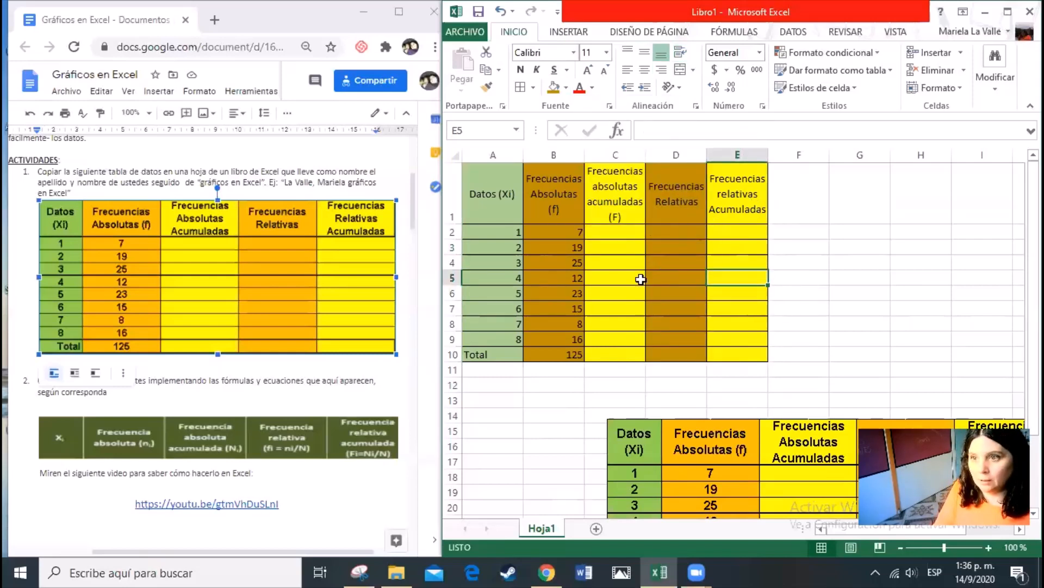
# Delete the pasted reference image of the frequency table below the sheet's data
pyautogui.click(796, 446)
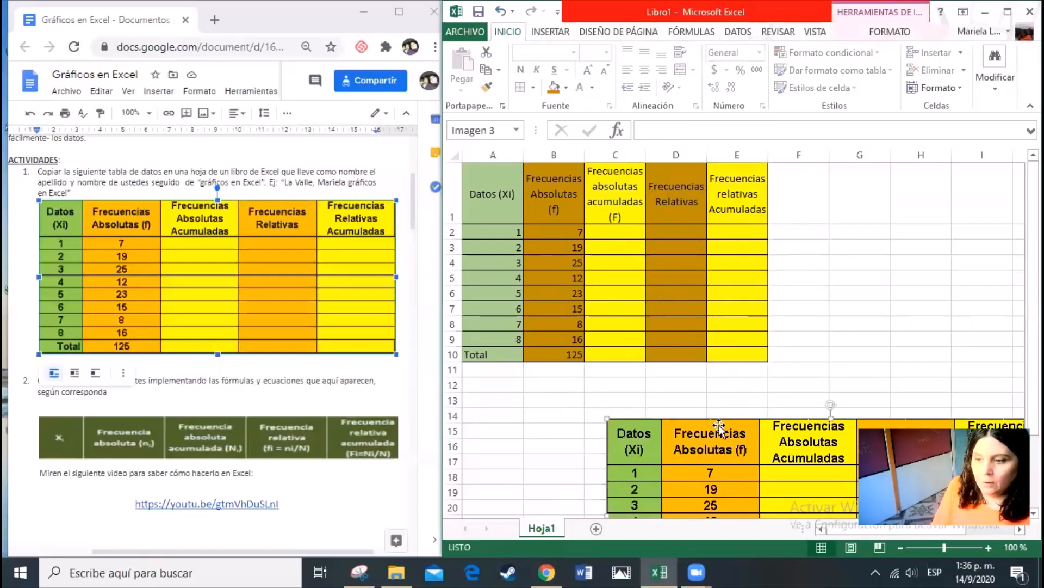
pyautogui.press('Delete')
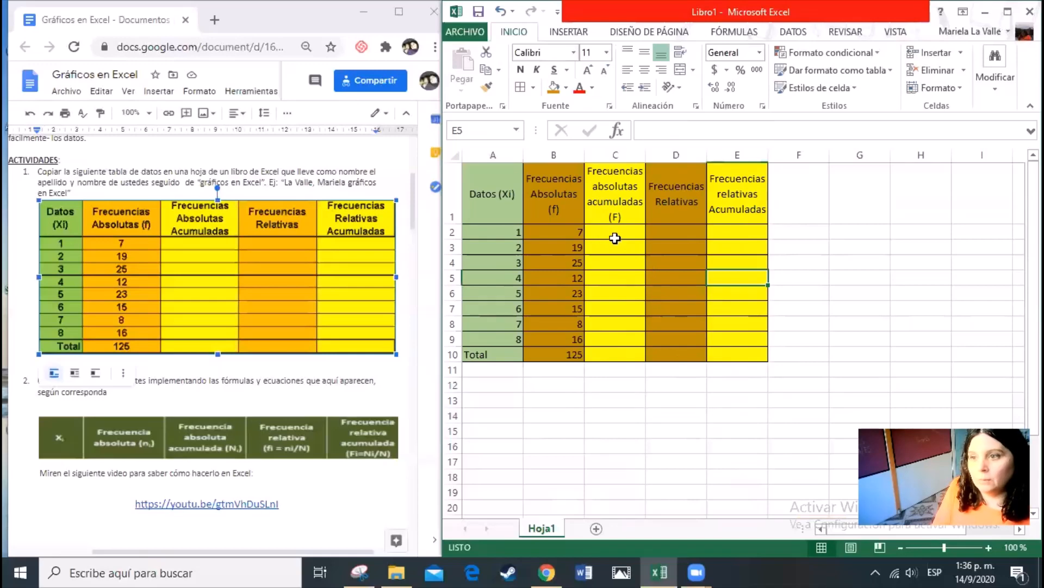
pyautogui.click(622, 240)
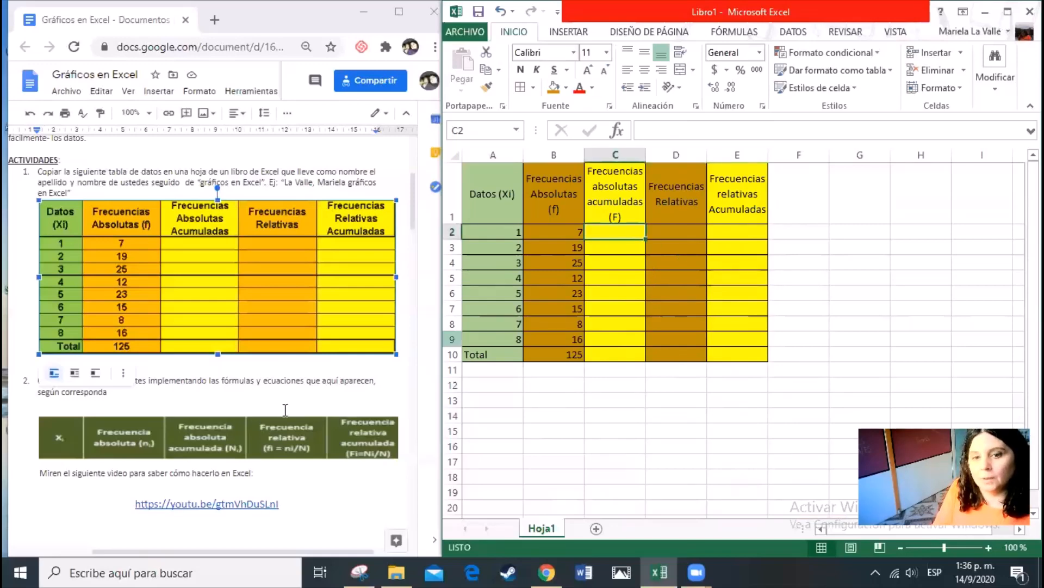
# Switch to the Google Docs activity document and highlight instruction 2 about completing the missing data with formulas
pyautogui.scroll(-3, 282, 402)
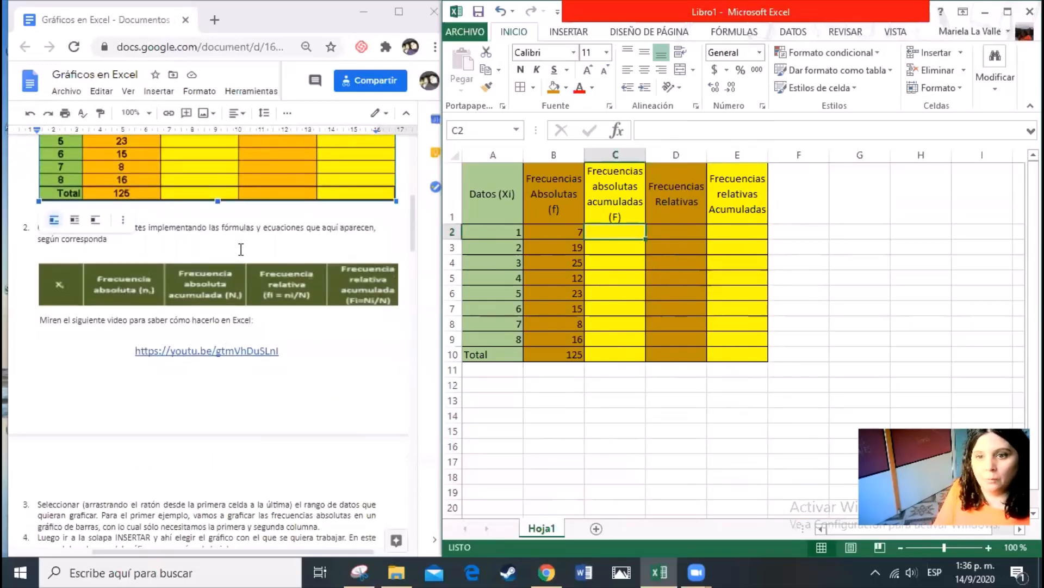
pyautogui.click(244, 248)
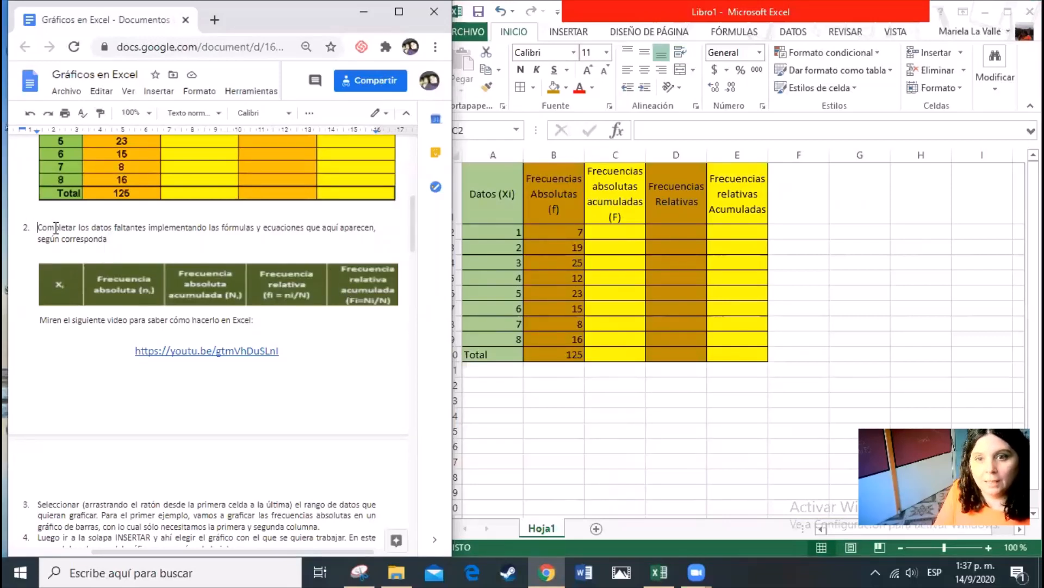
pyautogui.moveTo(36, 227); pyautogui.dragTo(112, 255)
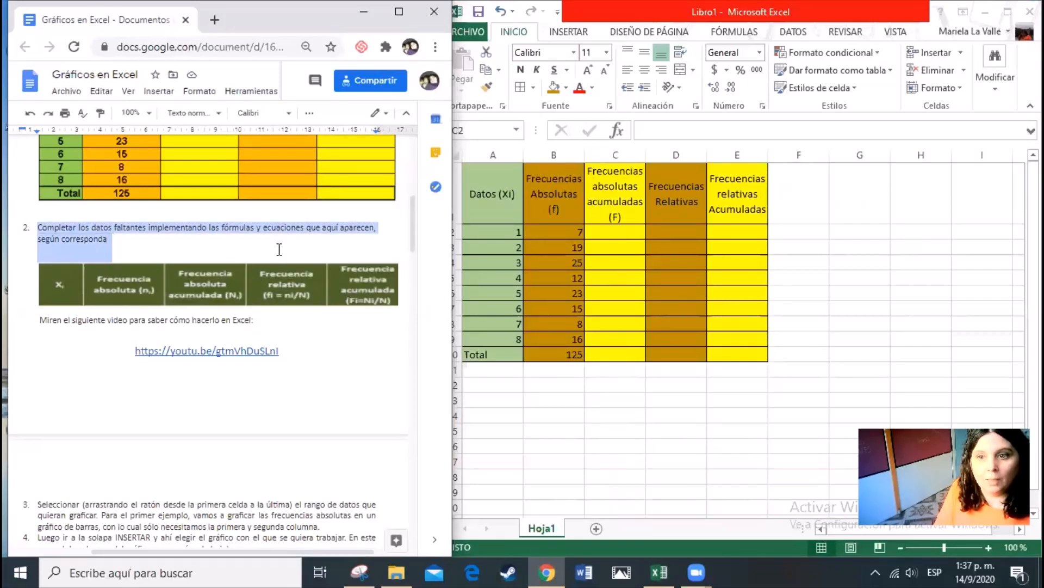
# Back in Excel, enter the formula +B2 in C2 as the first accumulated absolute frequency
pyautogui.click(629, 233)
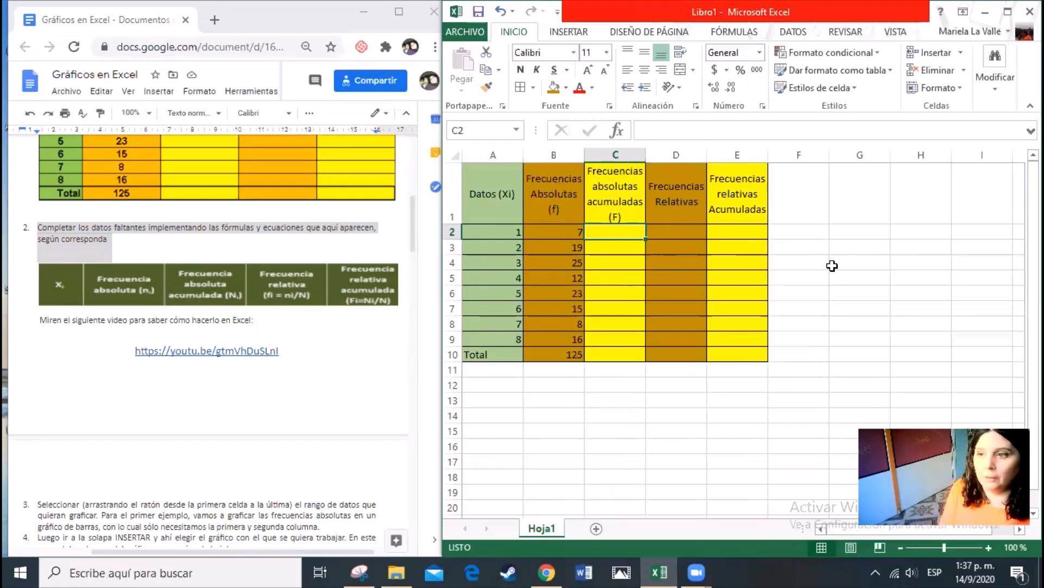
pyautogui.write('+')
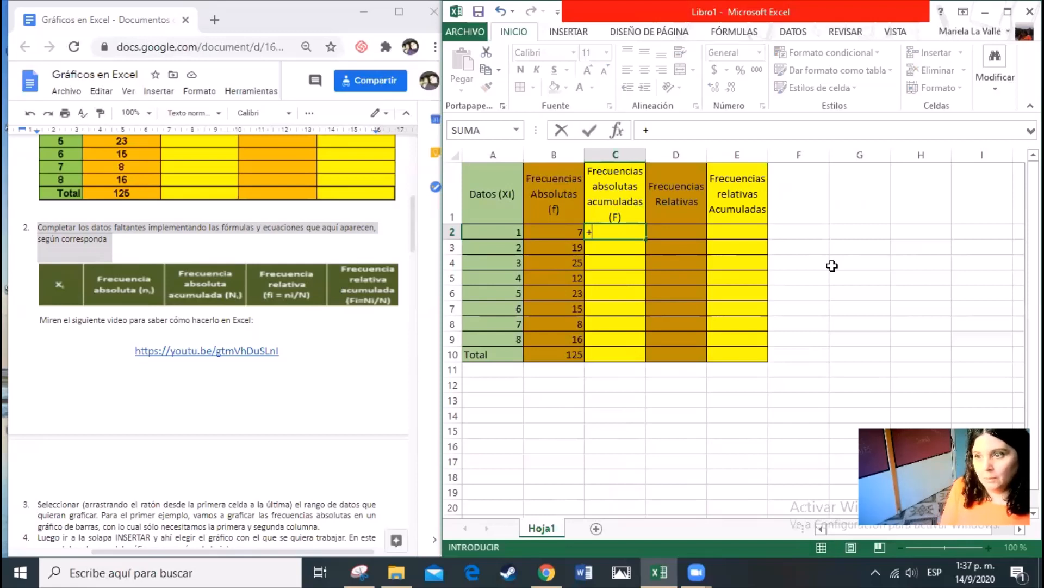
pyautogui.press('Left')
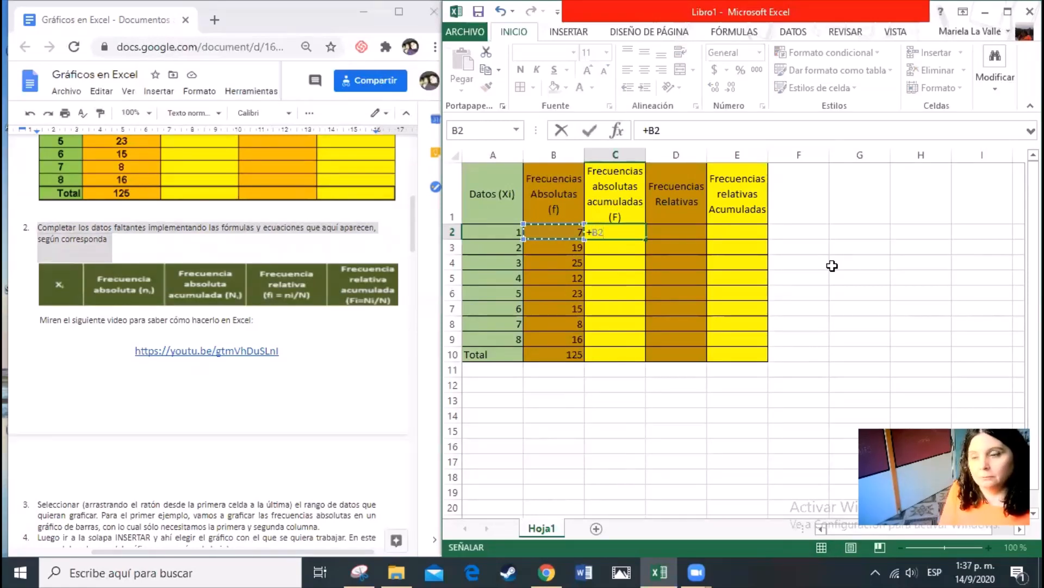
pyautogui.press('Return')
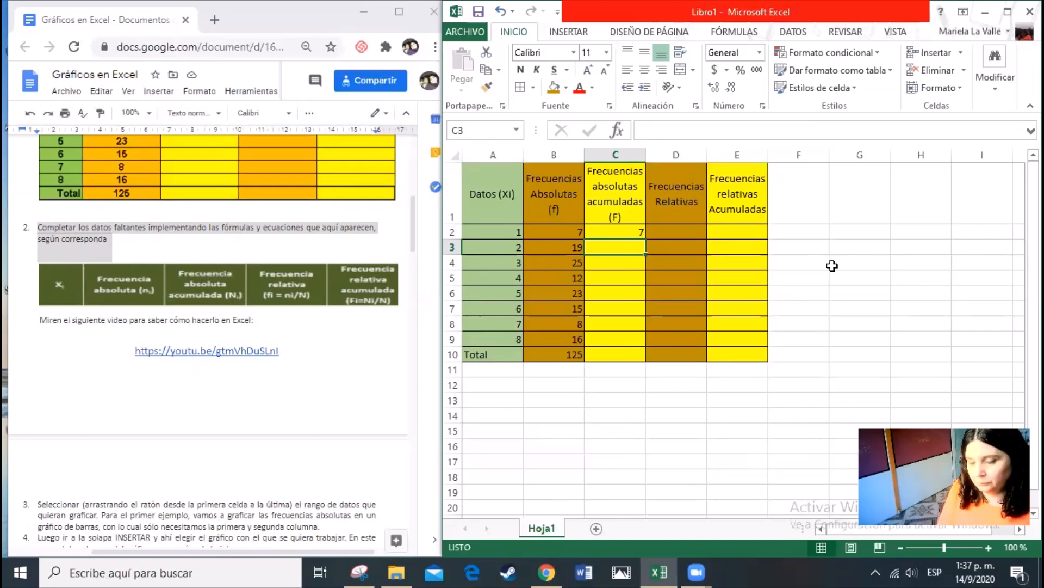
# Enter the formula =C2+B3 in C3 to accumulate the second absolute frequency
pyautogui.press('Up')
pyautogui.press('Down')
pyautogui.press('Left')
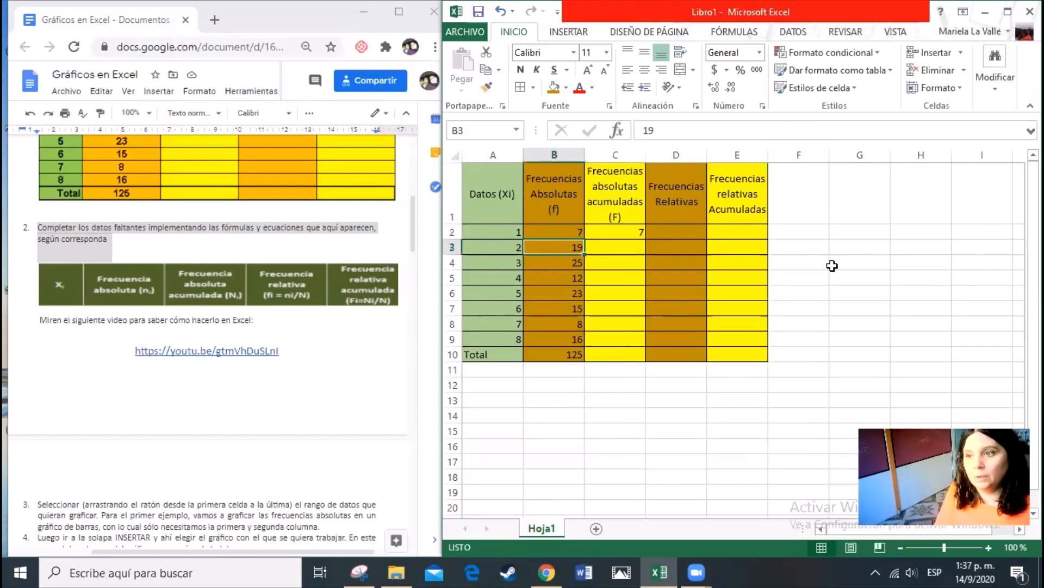
pyautogui.press('Right')
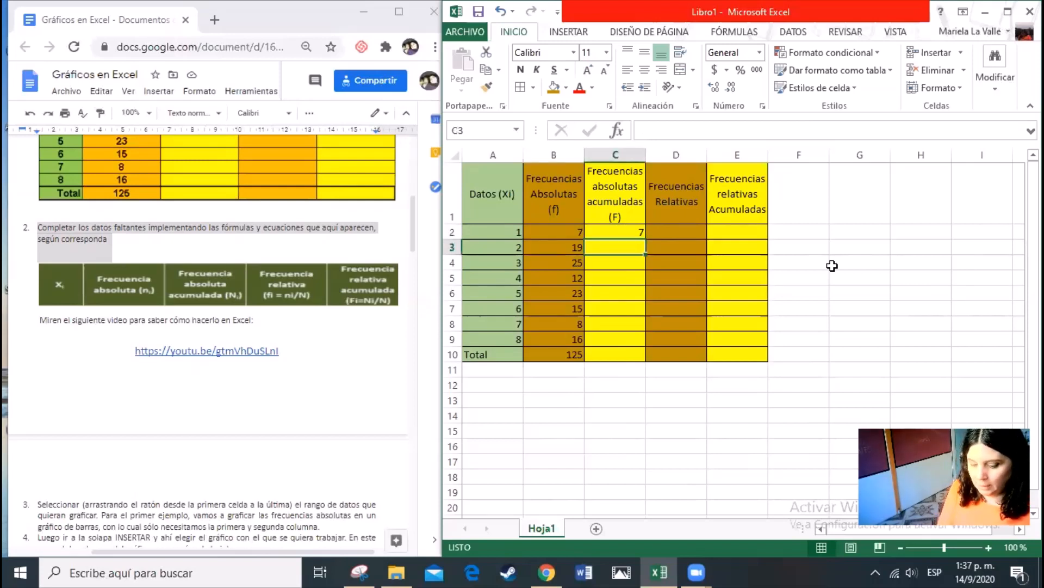
pyautogui.write('=')
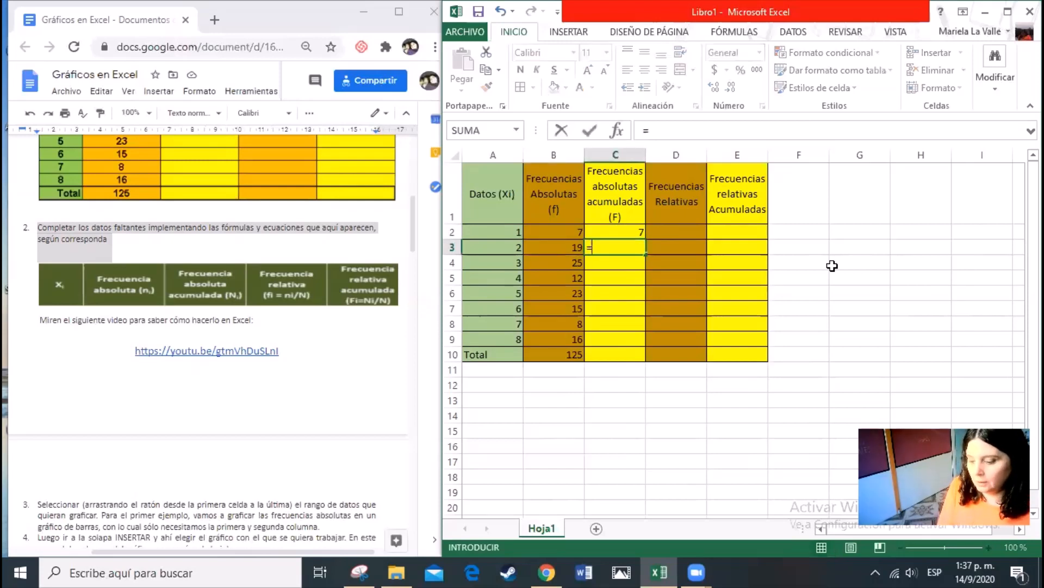
pyautogui.press('Up')
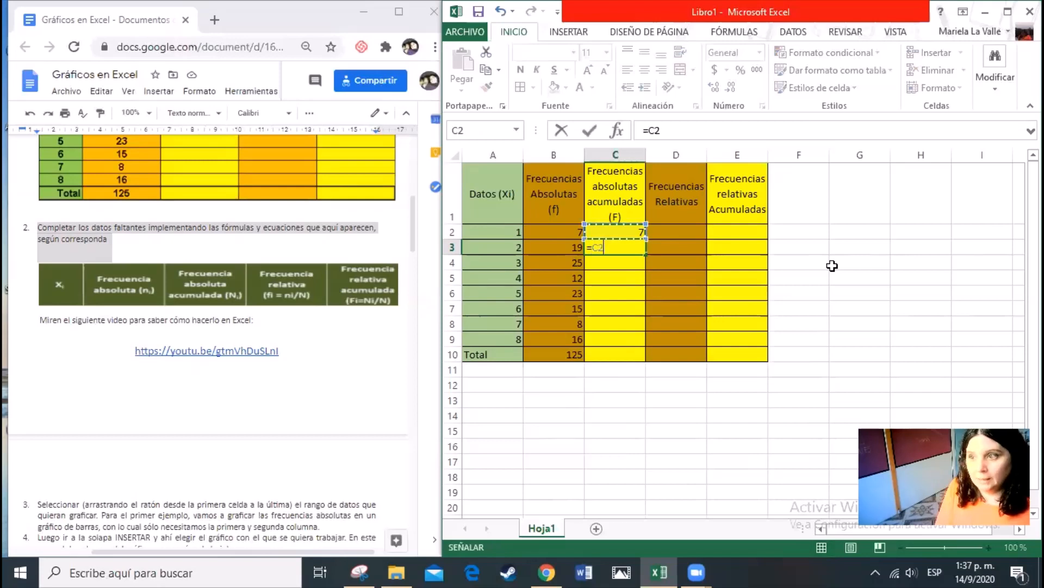
pyautogui.write('+')
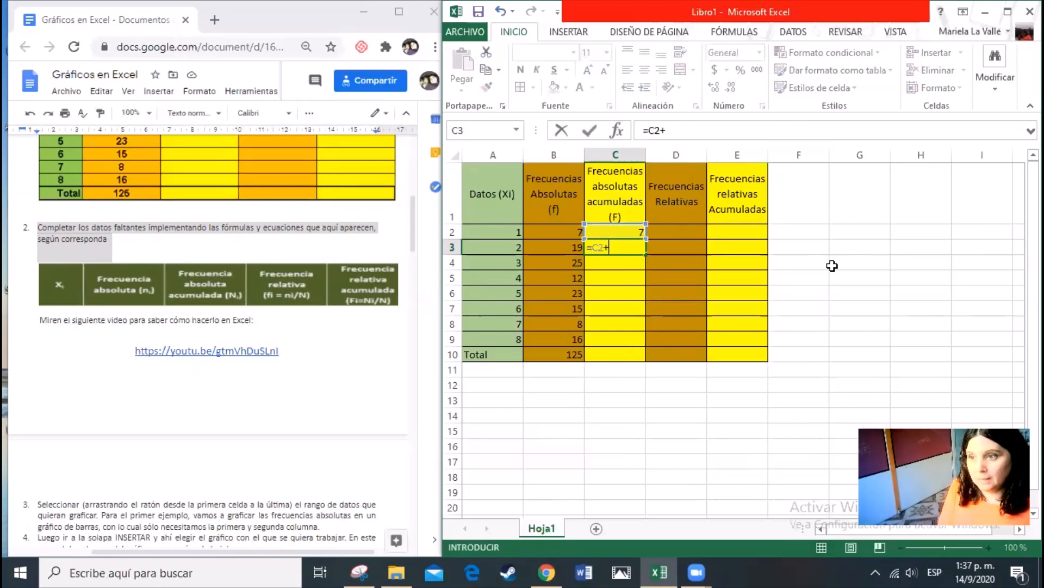
pyautogui.press('Left')
pyautogui.press('Return')
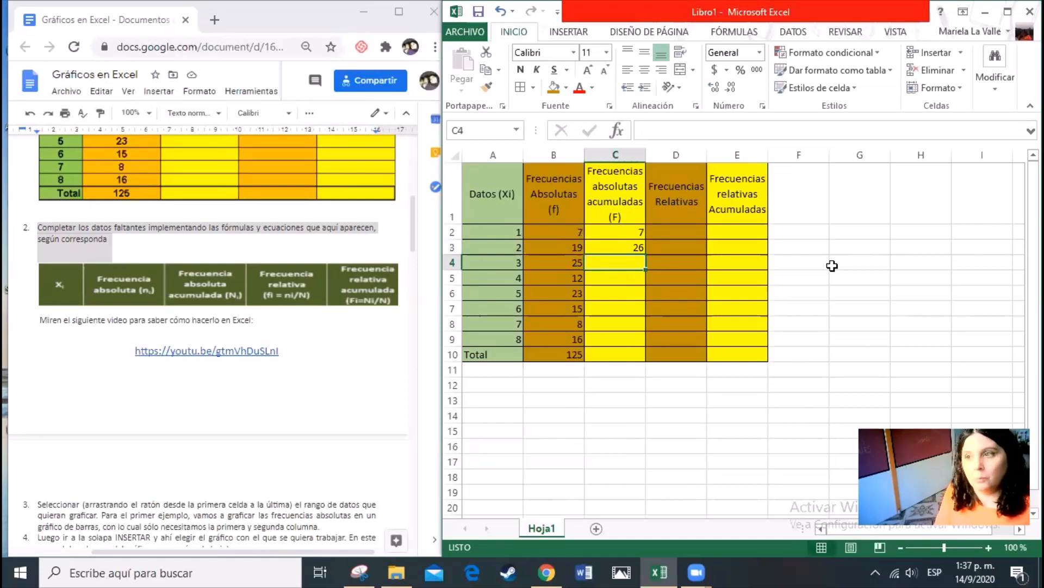
# Test the accumulated frequency formulas by changing B2 to 9, and set it back to 7
pyautogui.click(606, 248)
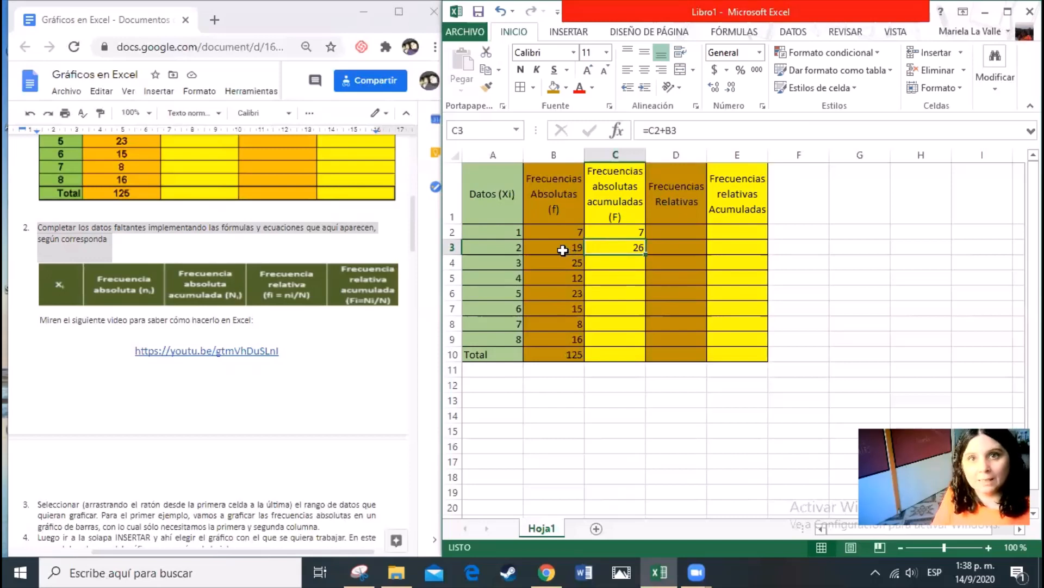
pyautogui.click(556, 233)
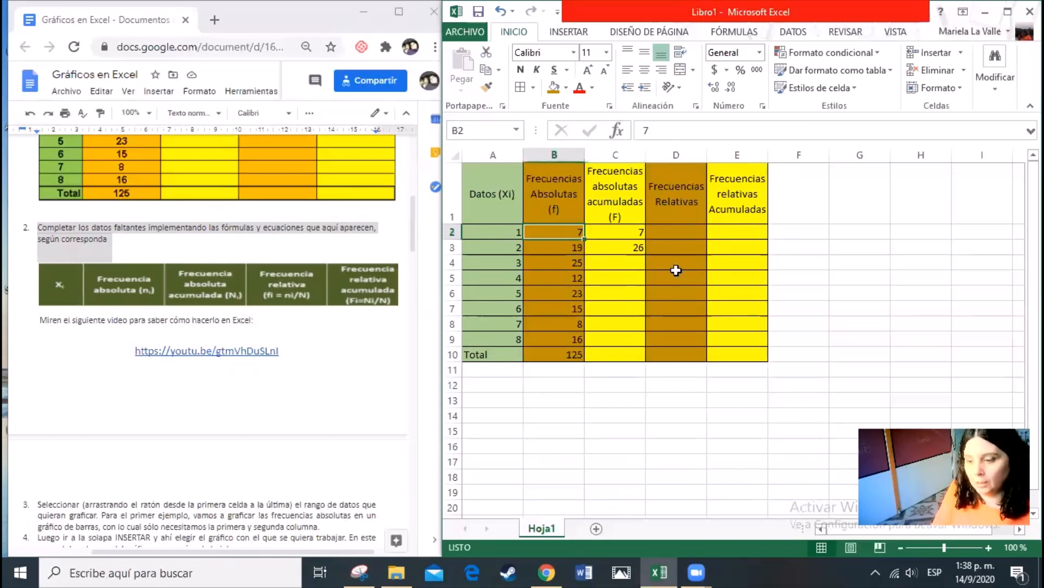
pyautogui.write('9')
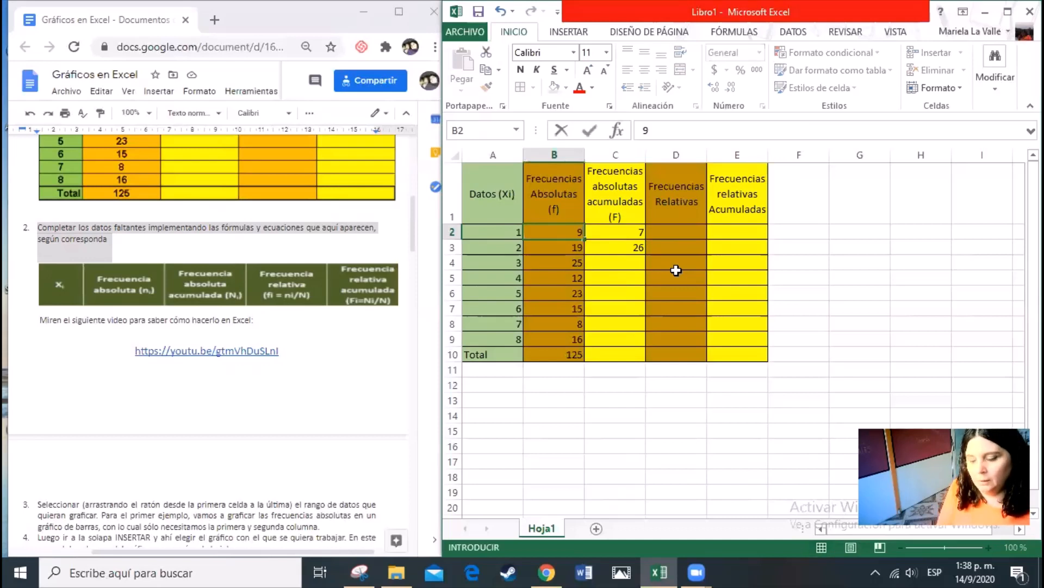
pyautogui.press('Return')
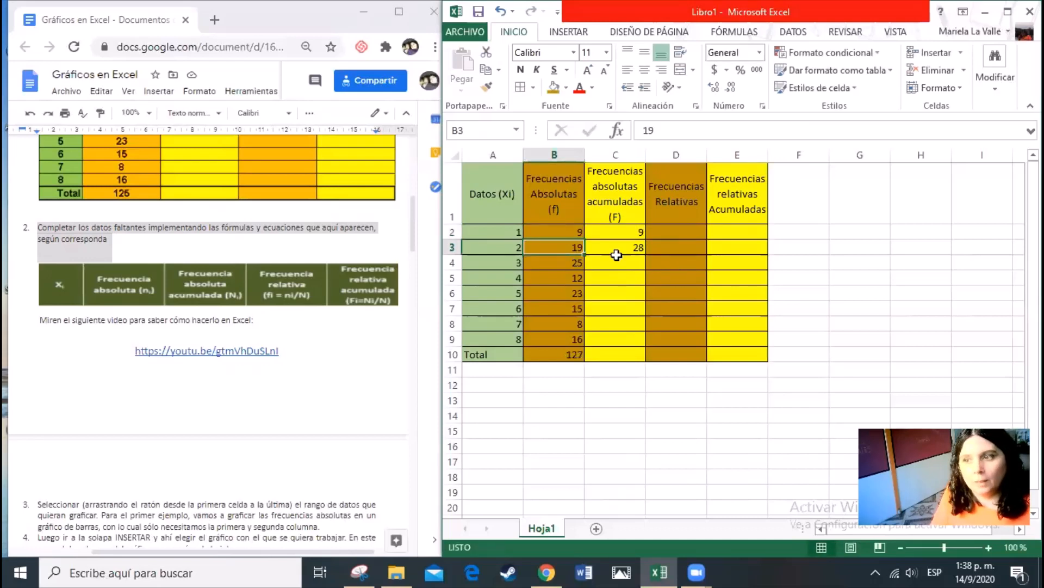
pyautogui.click(551, 235)
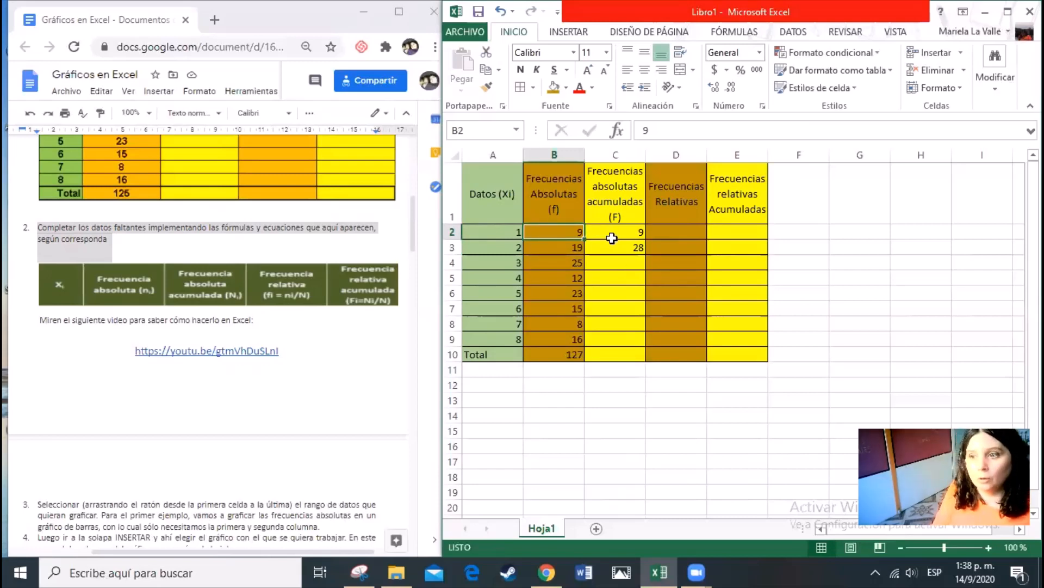
pyautogui.write('7')
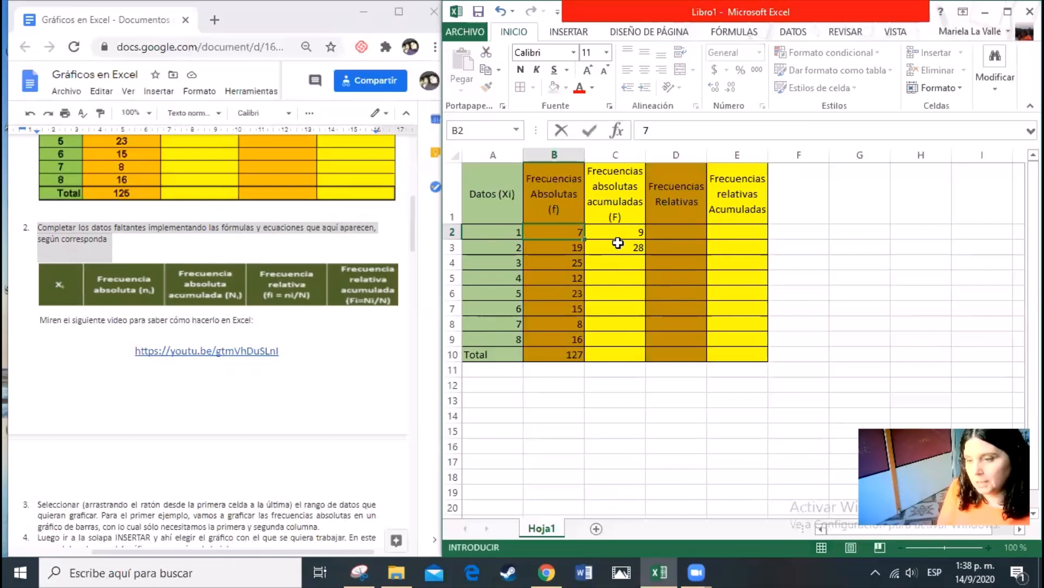
pyautogui.press('Return')
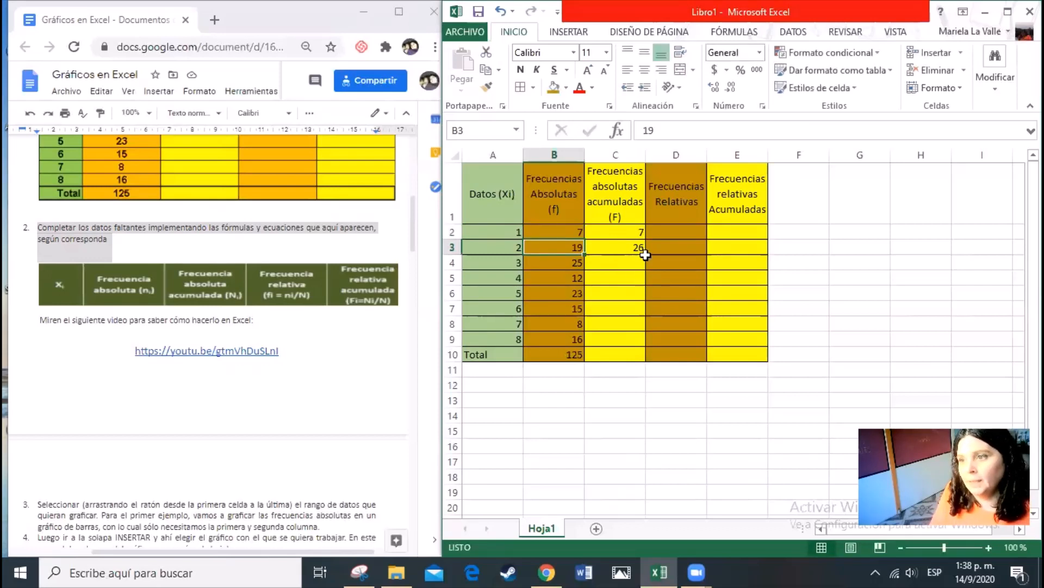
# Copy the accumulated frequency formula from C3 down through C9
pyautogui.click(635, 251)
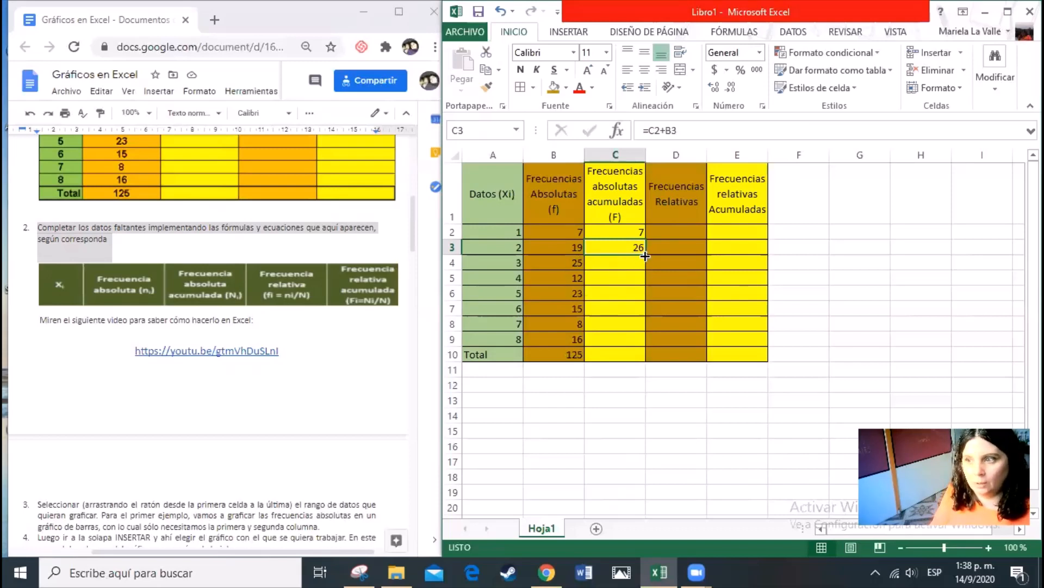
pyautogui.moveTo(645, 254); pyautogui.dragTo(638, 339)
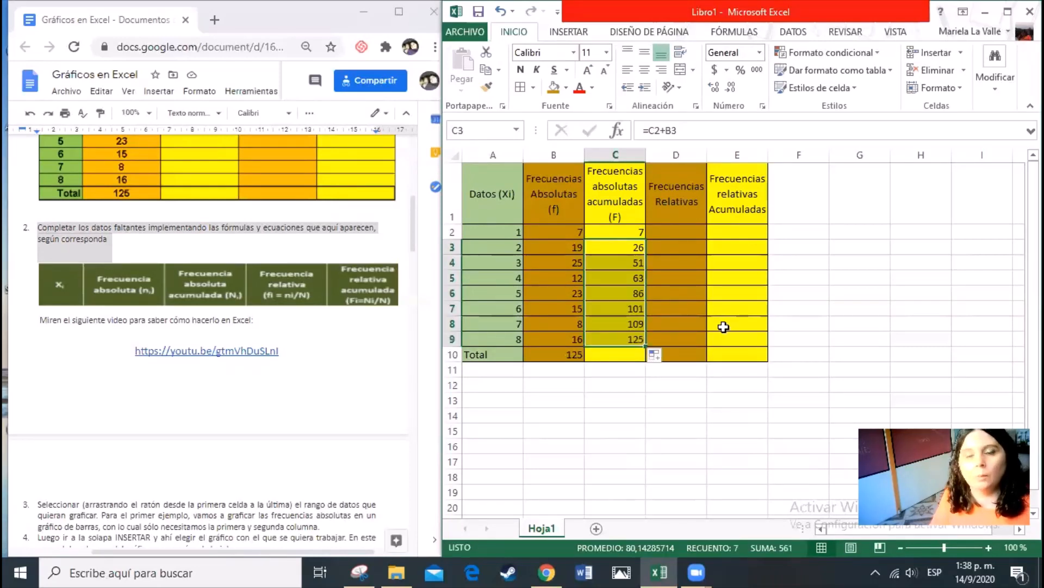
pyautogui.click(669, 305)
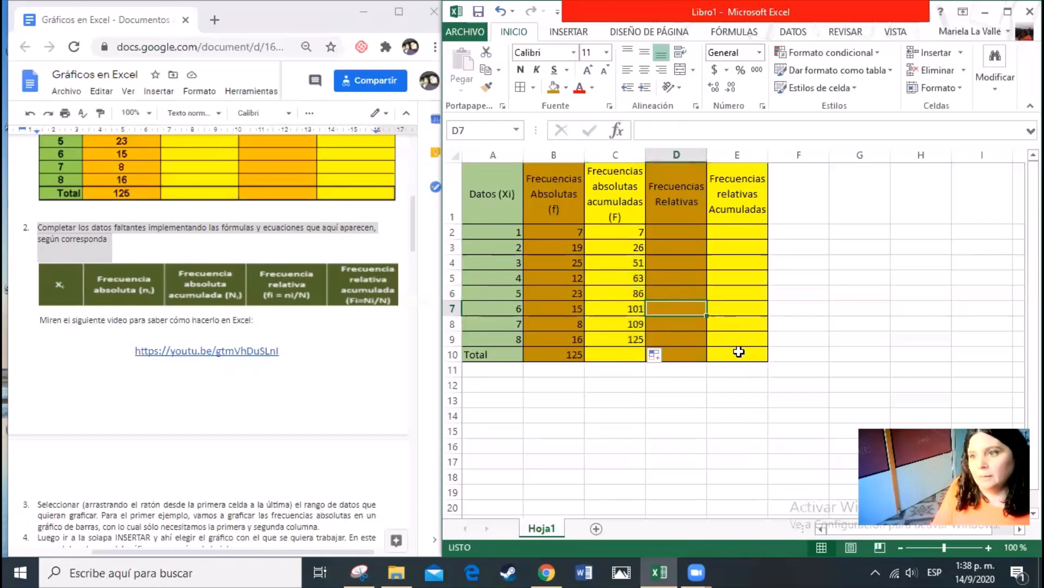
# Enter the formula +B2/B10 in D2 to calculate the first relative frequency
pyautogui.click(689, 233)
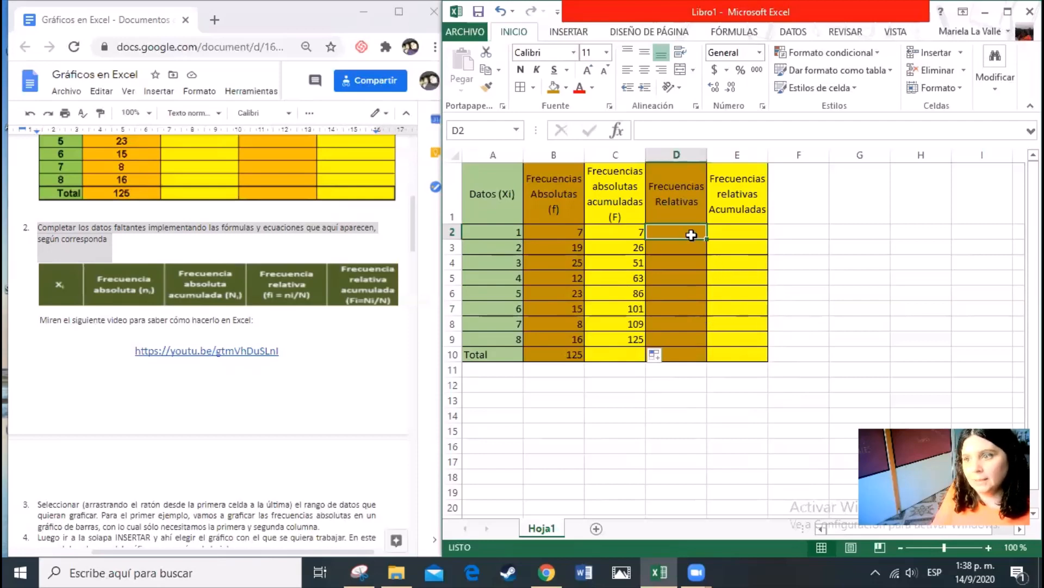
pyautogui.click(575, 232)
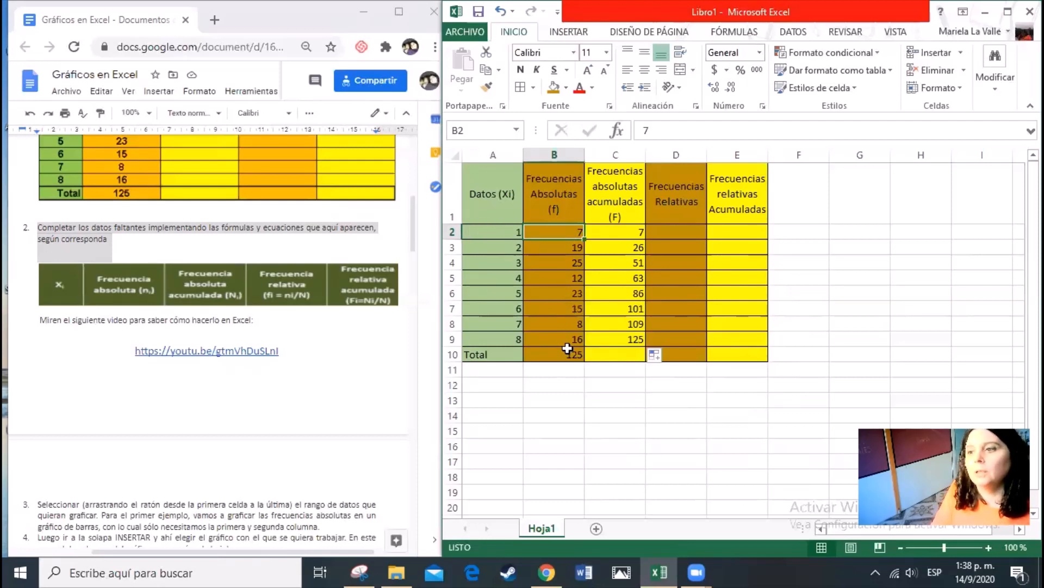
pyautogui.click(675, 232)
pyautogui.write('+')
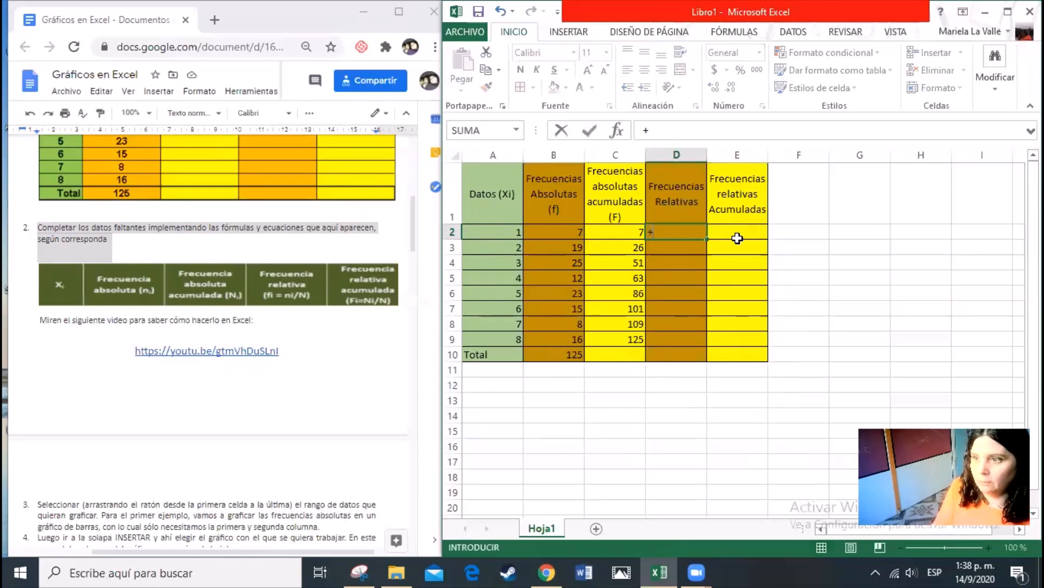
pyautogui.click(575, 233)
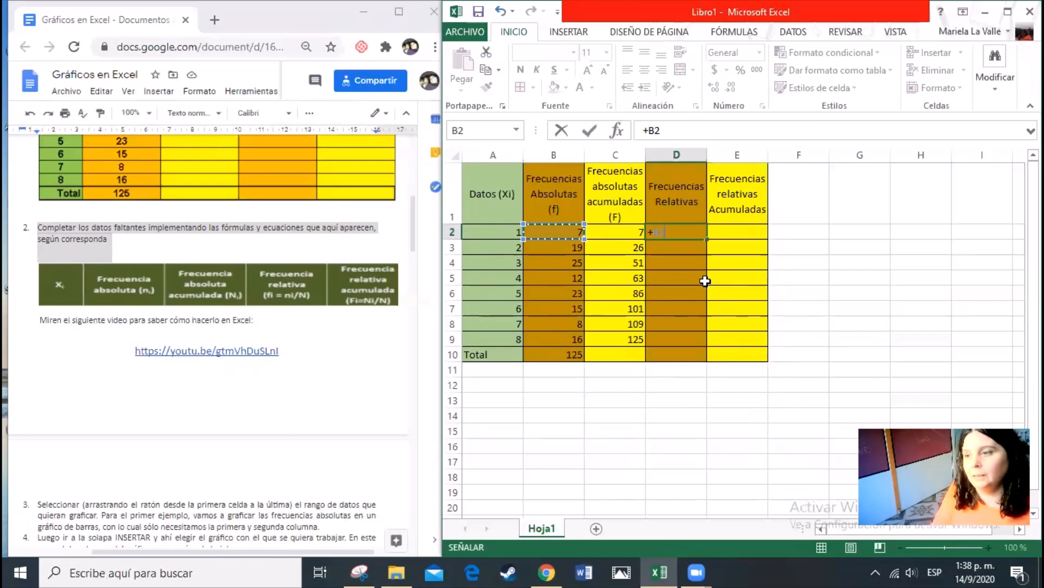
pyautogui.write('/')
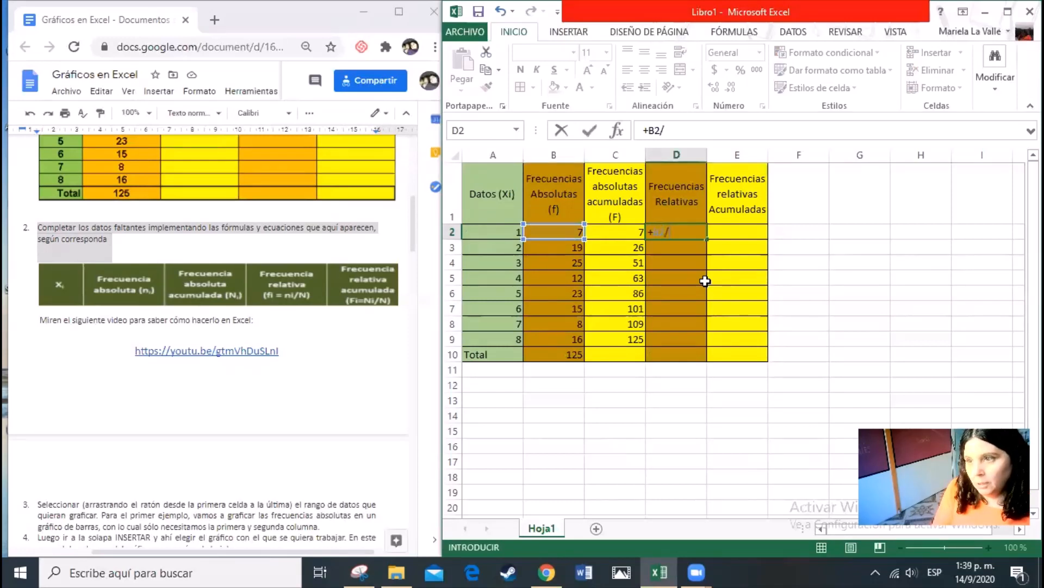
pyautogui.click(568, 352)
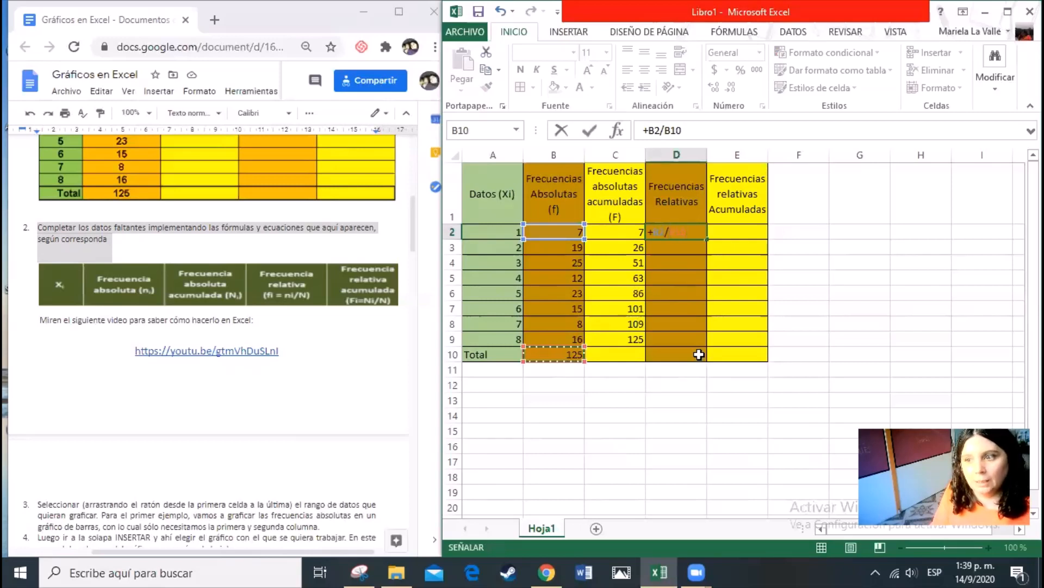
pyautogui.press('Return')
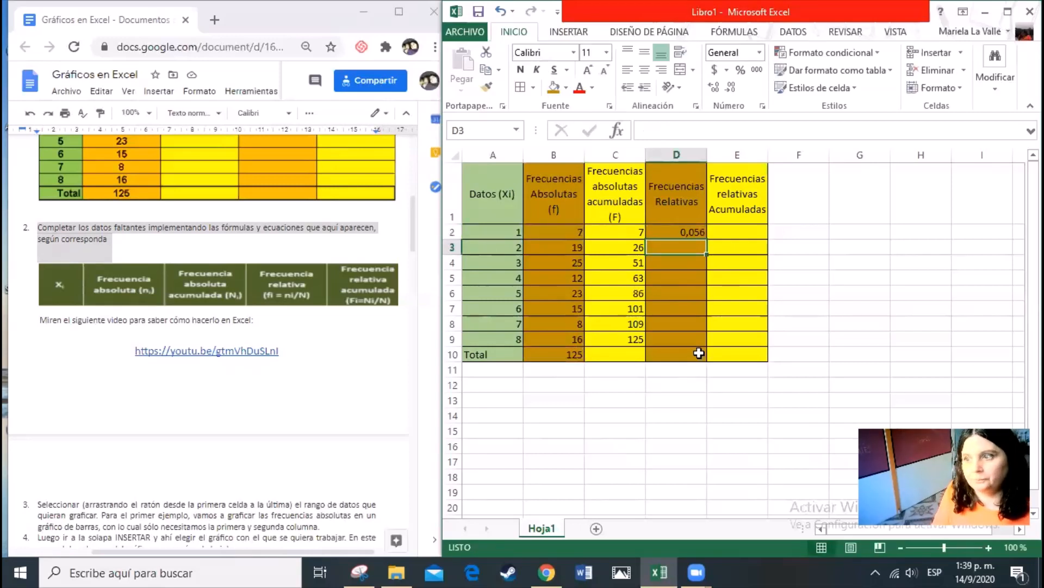
# Try to copy the relative frequency formula from D2 down through D9
pyautogui.click(693, 232)
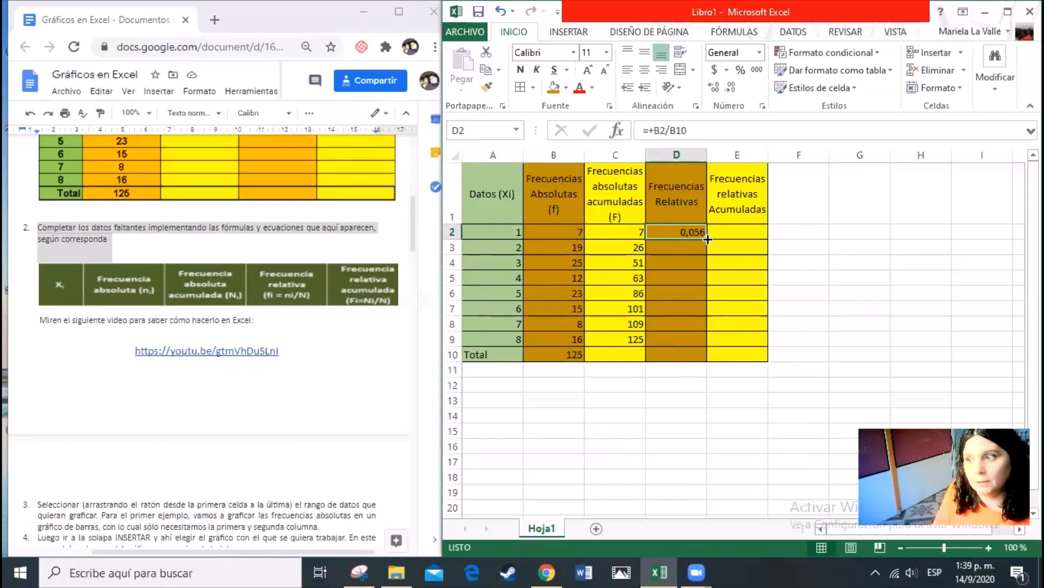
pyautogui.moveTo(707, 238); pyautogui.dragTo(708, 347)
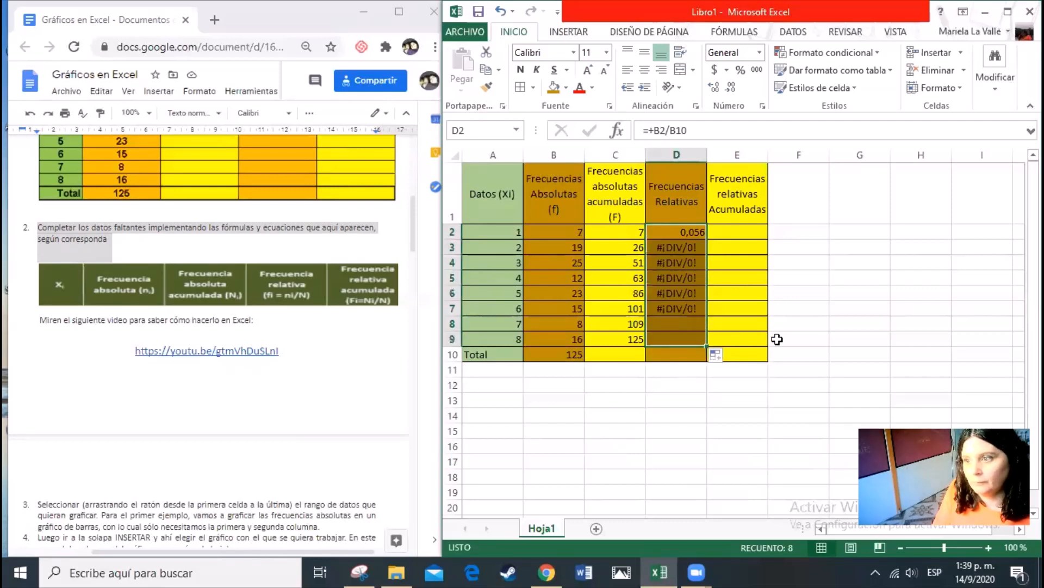
# Rewrite the relative frequency formula in D2 as =B2/B10
pyautogui.click(694, 235)
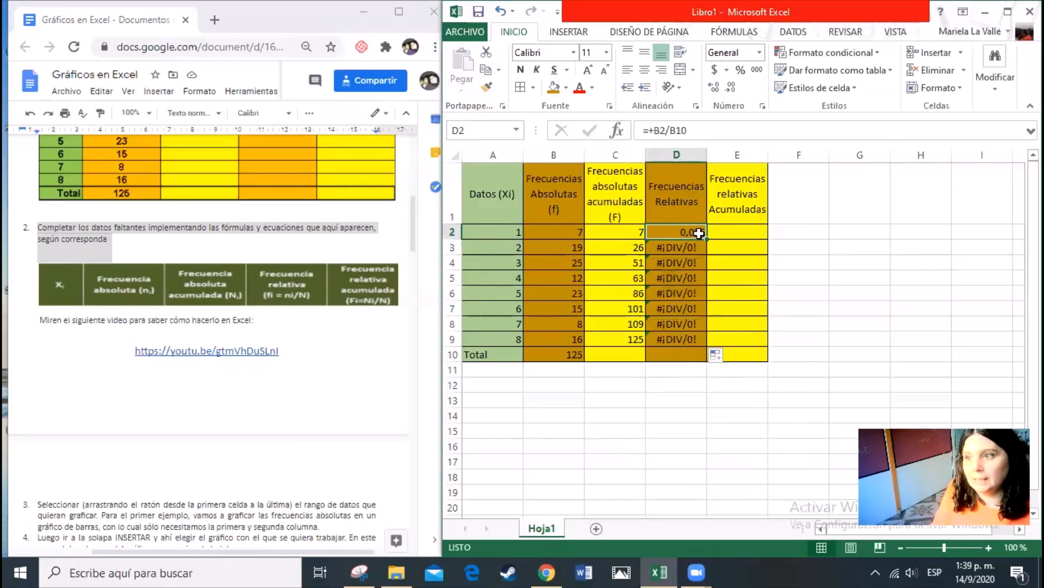
pyautogui.doubleClick(699, 230)
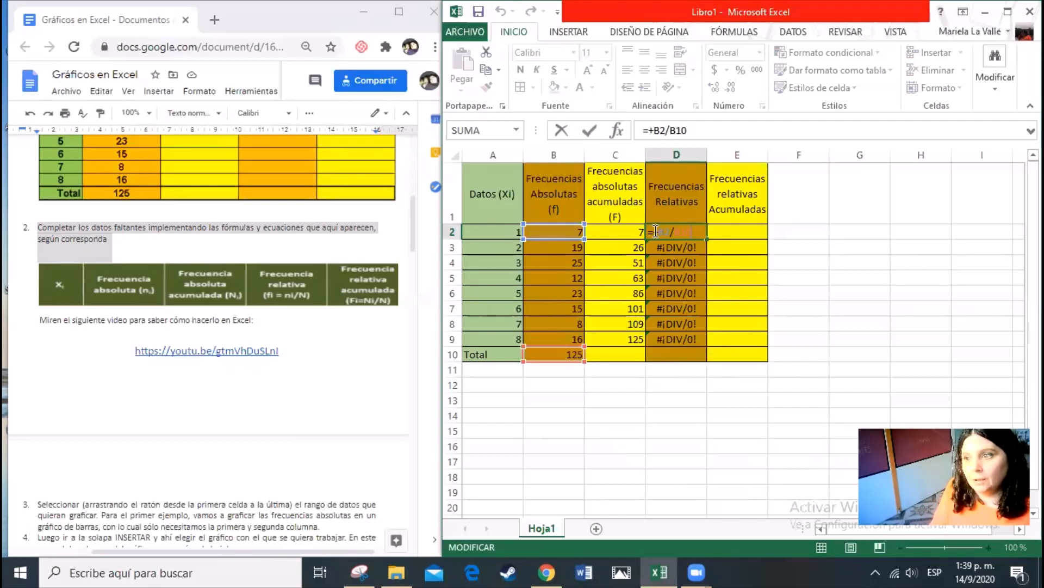
pyautogui.moveTo(655, 231); pyautogui.dragTo(672, 229)
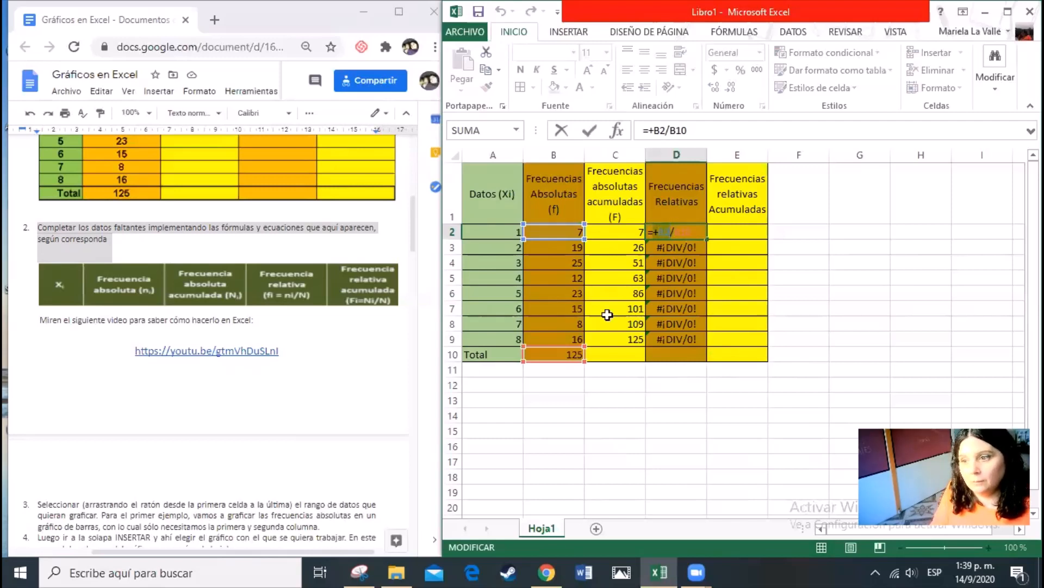
pyautogui.click(675, 247)
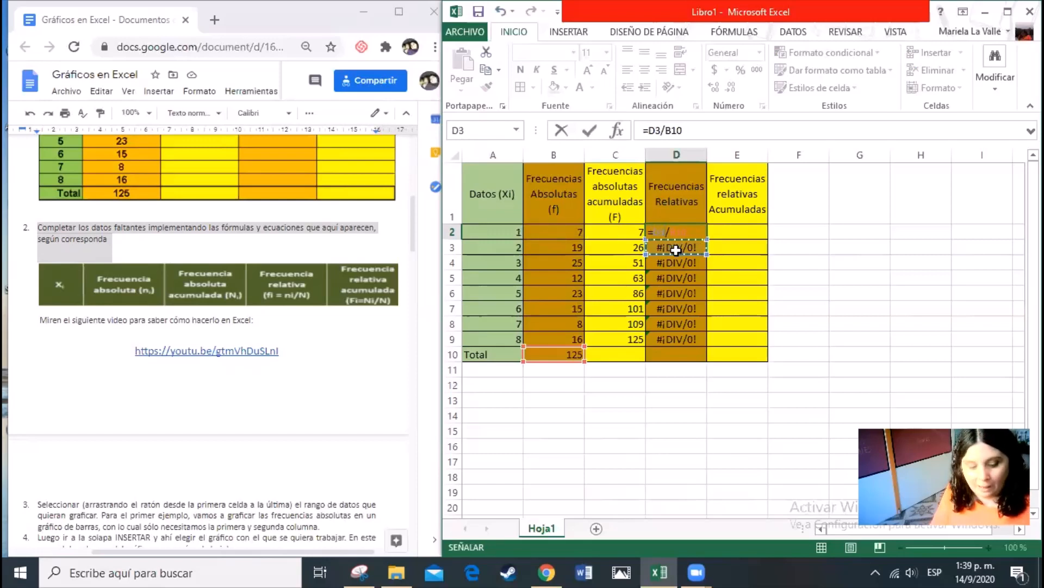
pyautogui.click(576, 232)
pyautogui.press('Return')
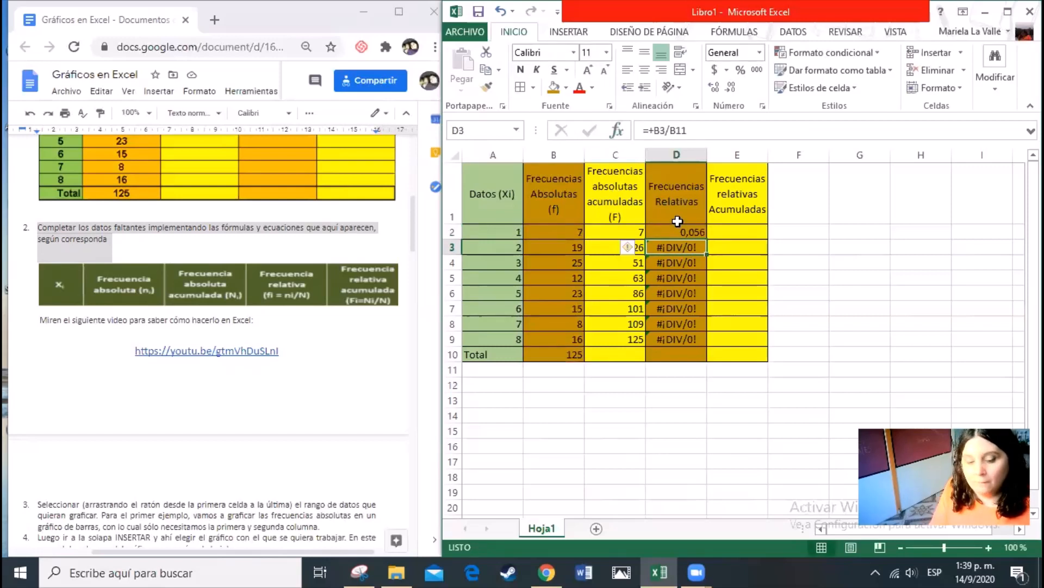
# Make the total's reference absolute in the D2 formula, so that it reads =B2/$B$10
pyautogui.press('F2')
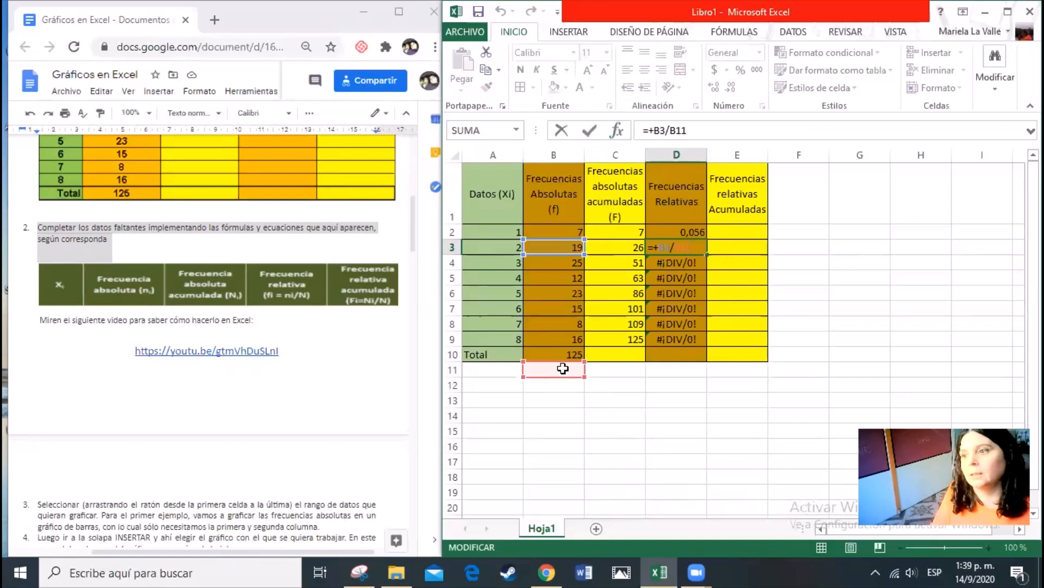
pyautogui.press('Escape')
pyautogui.click(692, 231)
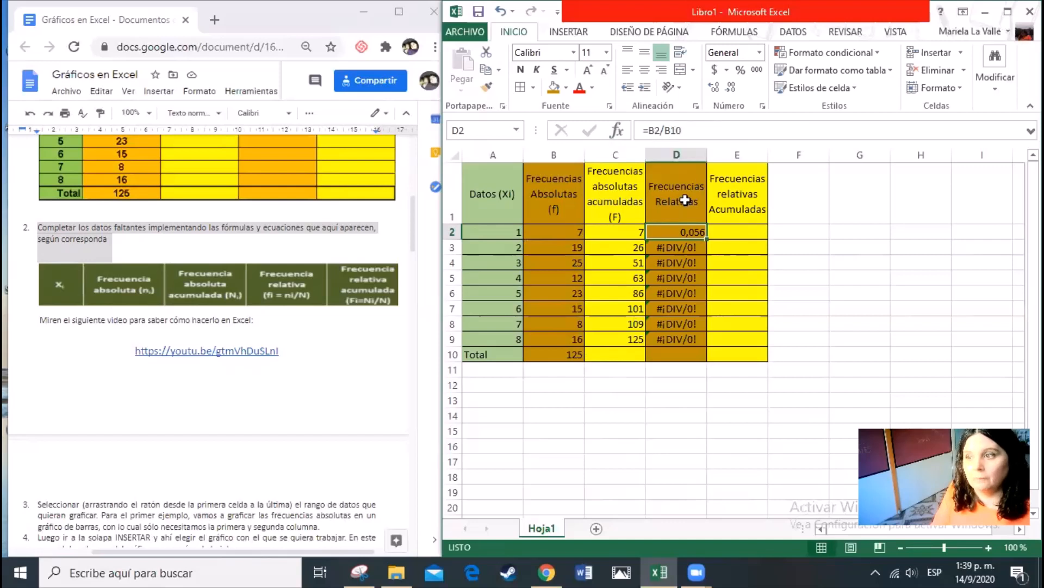
pyautogui.click(674, 130)
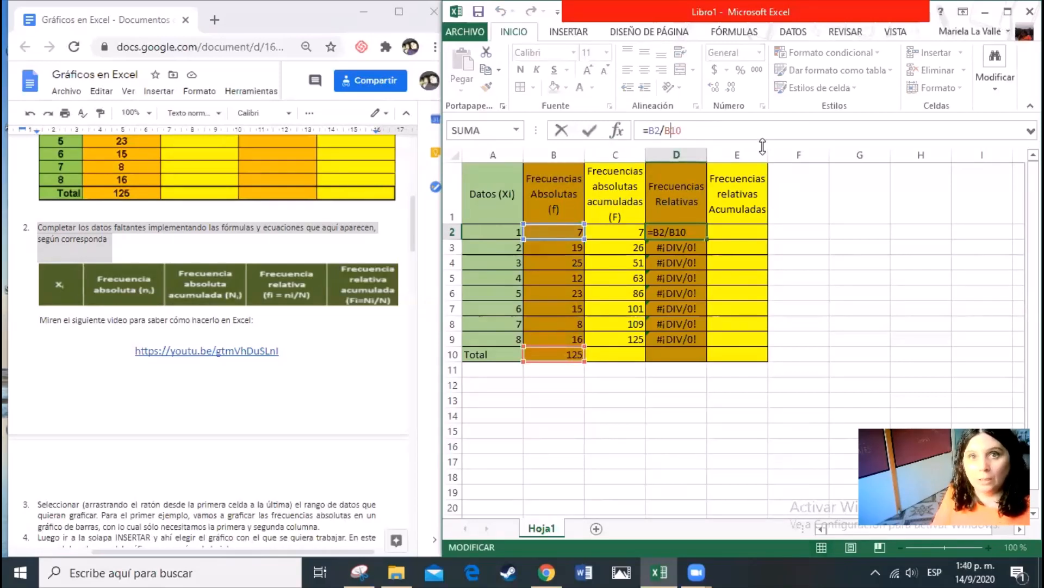
pyautogui.press('F4')
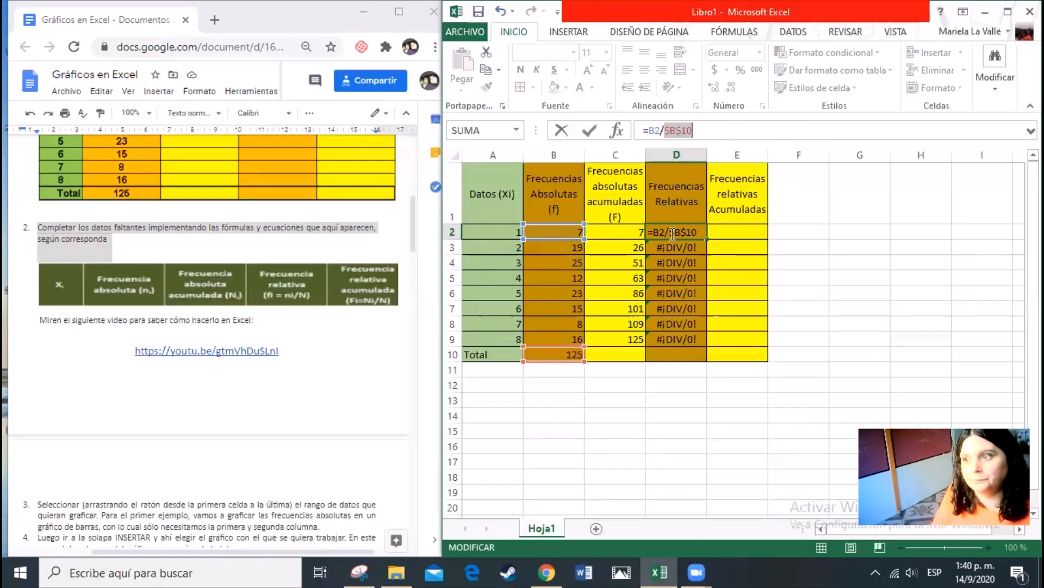
pyautogui.press('Return')
# Copy the corrected relative frequency formula from D2 down through D9
pyautogui.click(700, 233)
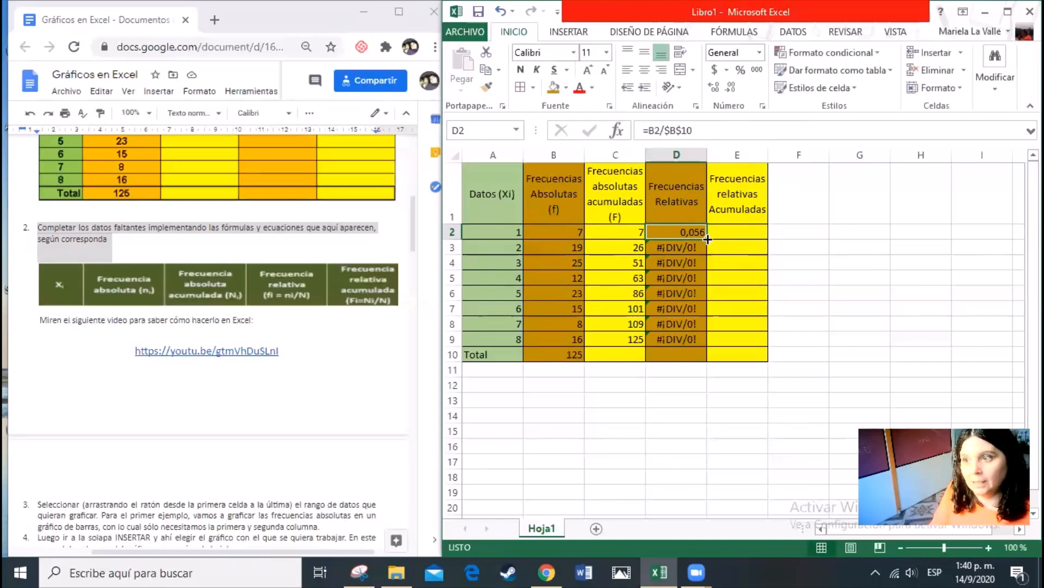
pyautogui.moveTo(708, 240); pyautogui.dragTo(708, 239)
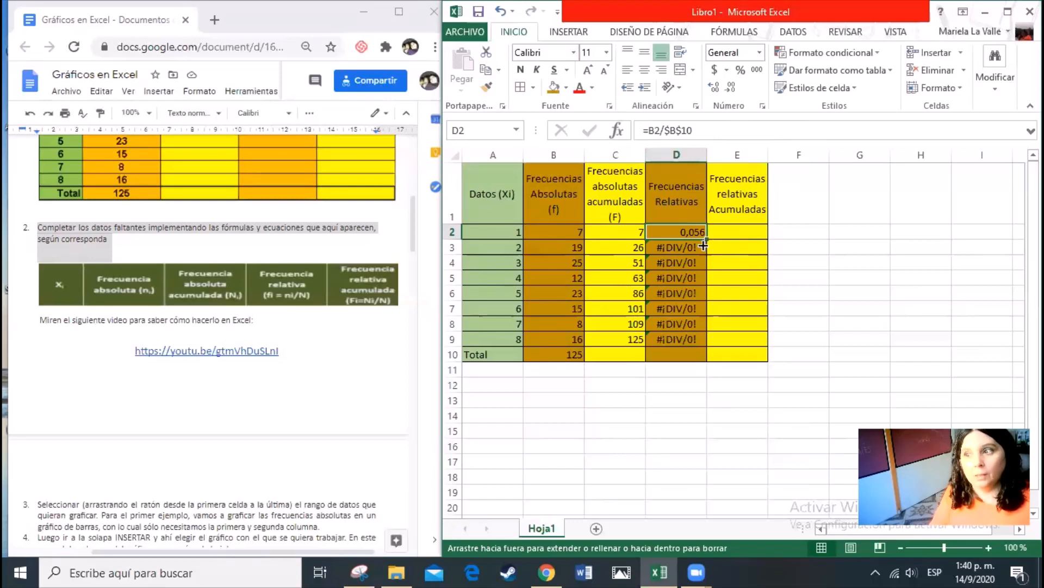
pyautogui.moveTo(703, 246); pyautogui.dragTo(698, 348)
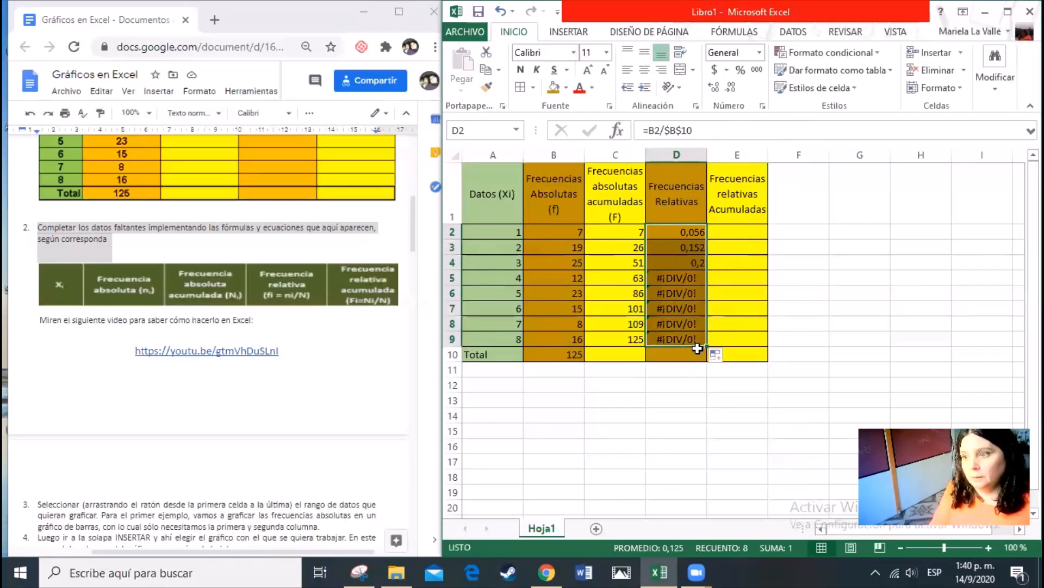
# Check the copied relative frequency formulas one by one in cells D3 through D9
pyautogui.click(695, 247)
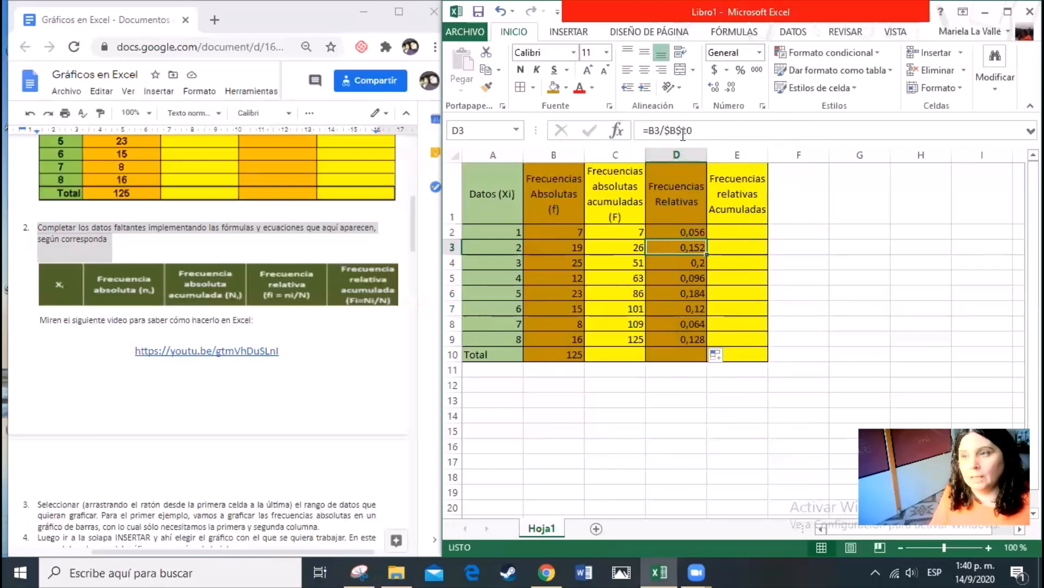
pyautogui.click(690, 264)
pyautogui.click(700, 281)
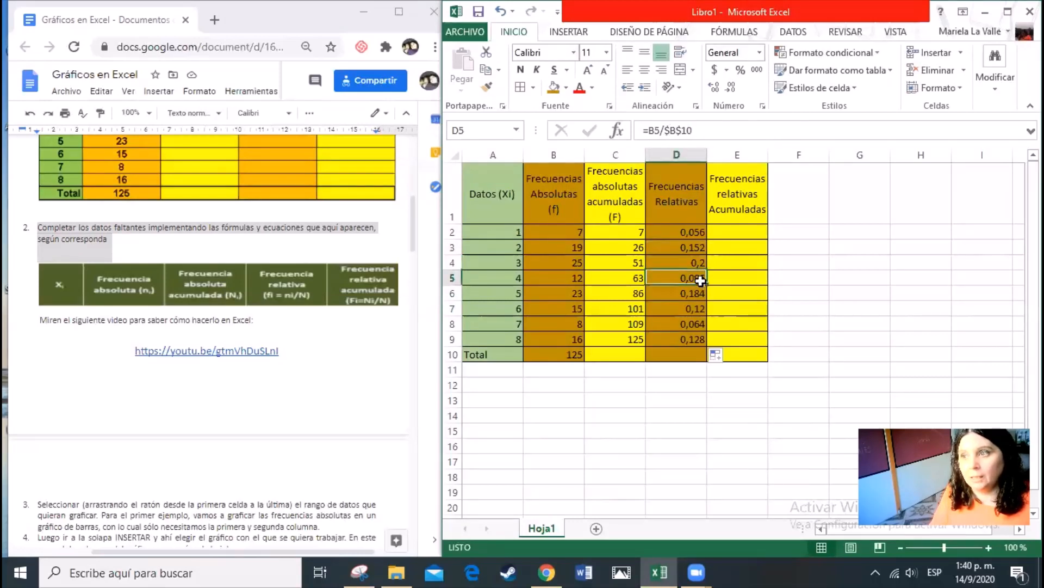
pyautogui.click(693, 294)
pyautogui.click(693, 309)
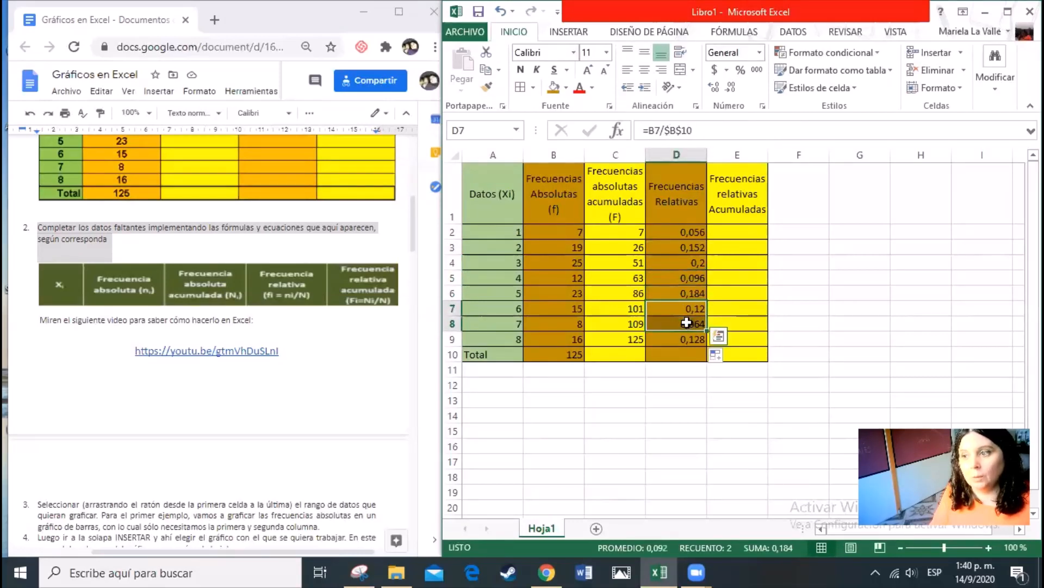
pyautogui.click(691, 324)
pyautogui.click(692, 339)
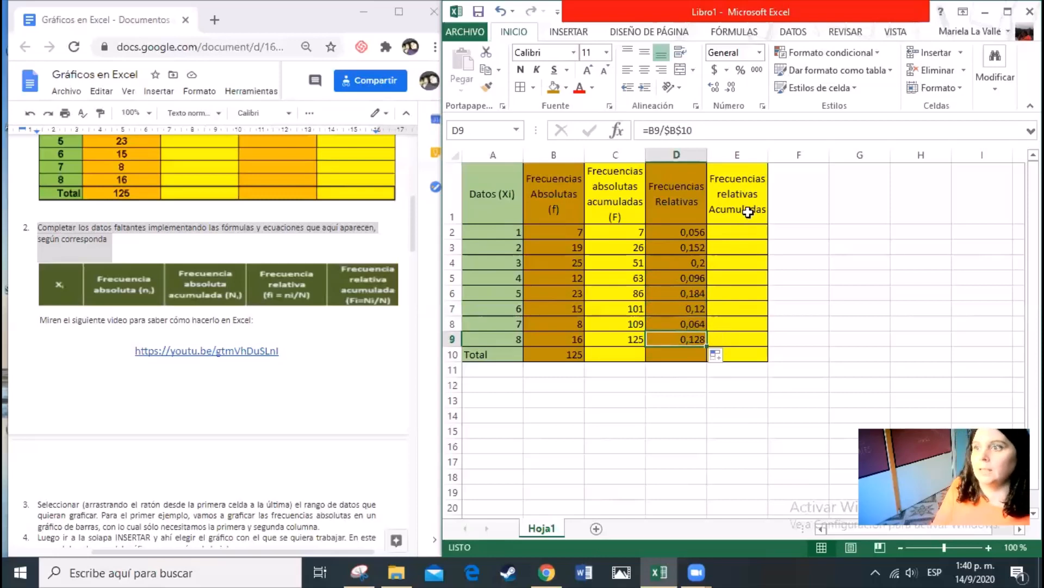
# Enter the formula +D2 in E2 as the first accumulated relative frequency
pyautogui.click(741, 238)
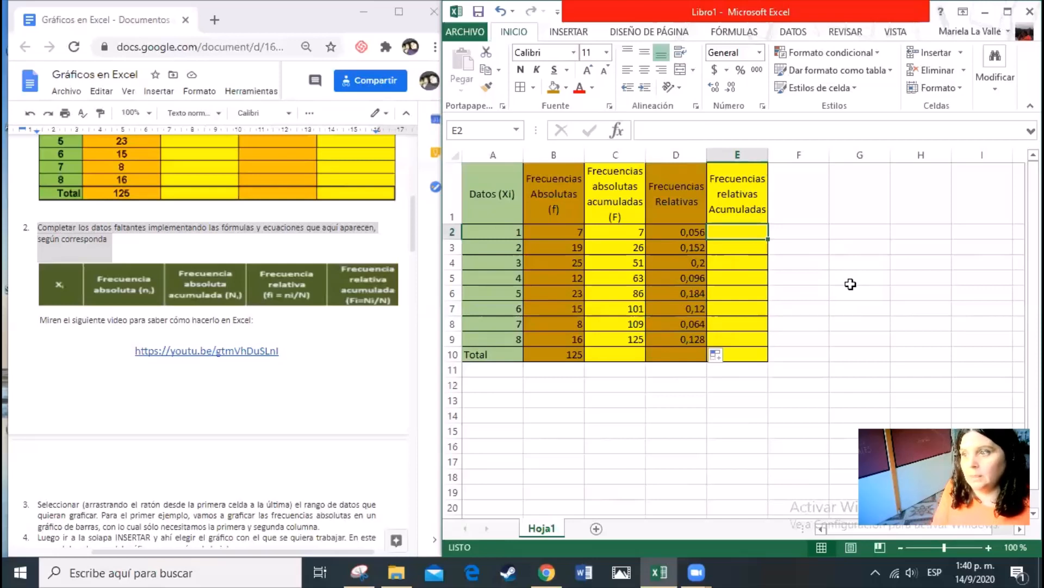
pyautogui.write('+')
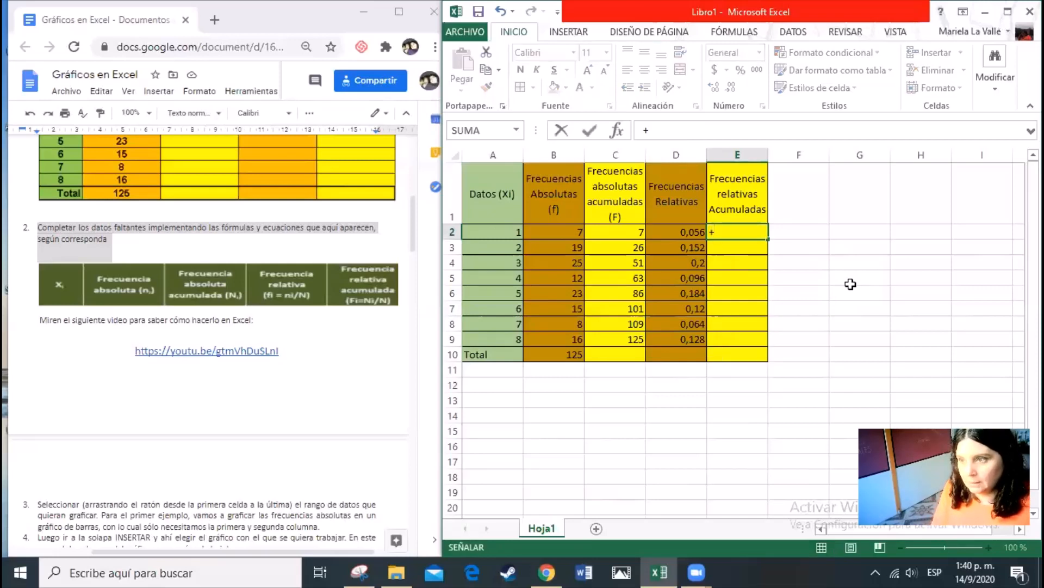
pyautogui.press('Left')
pyautogui.press('Return')
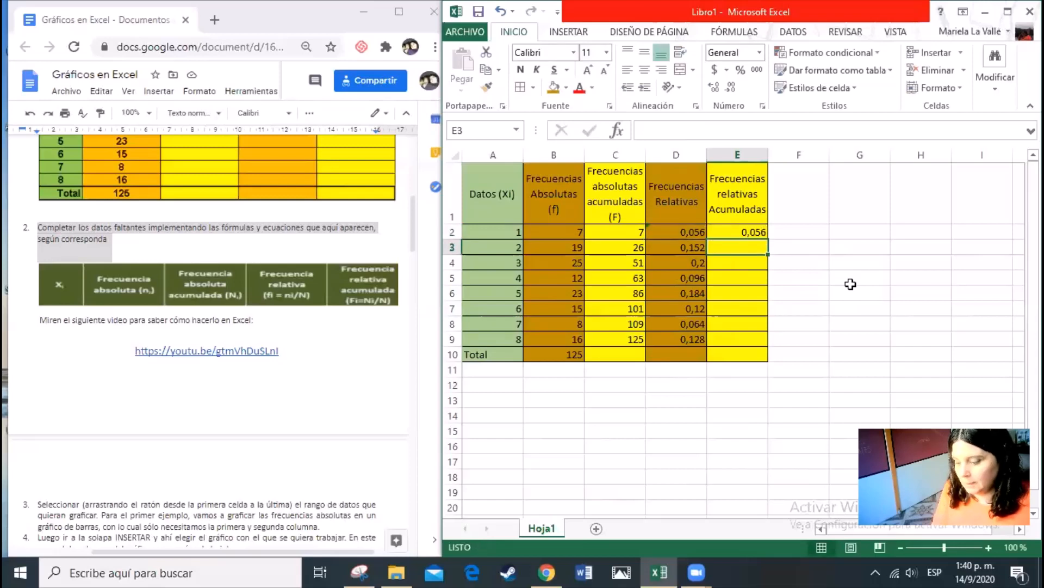
# Enter the formula +E2+D3 in E3 to add the second relative frequency to the accumulated one
pyautogui.write('+')
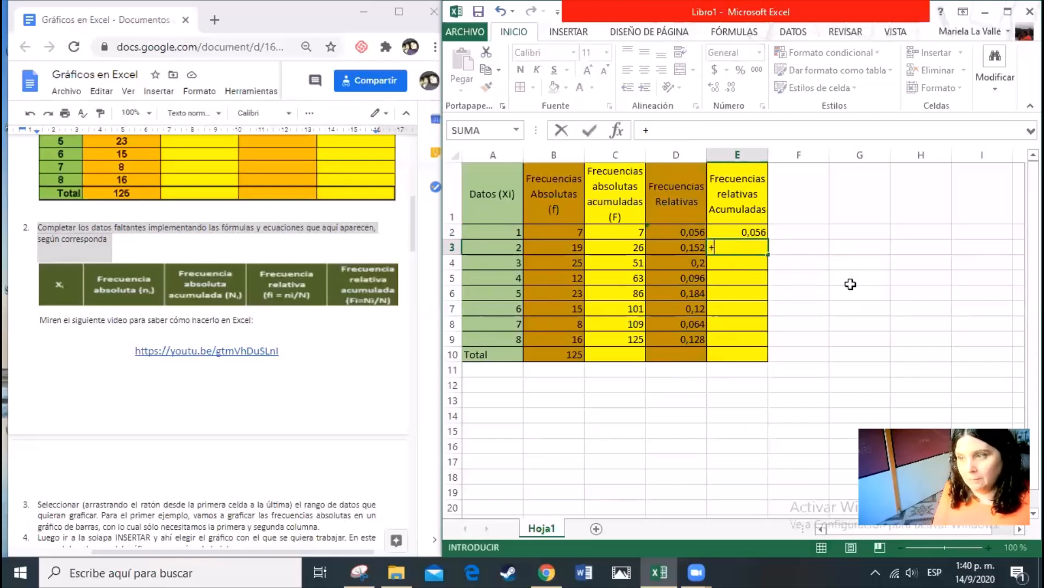
pyautogui.press('Up')
pyautogui.write('+')
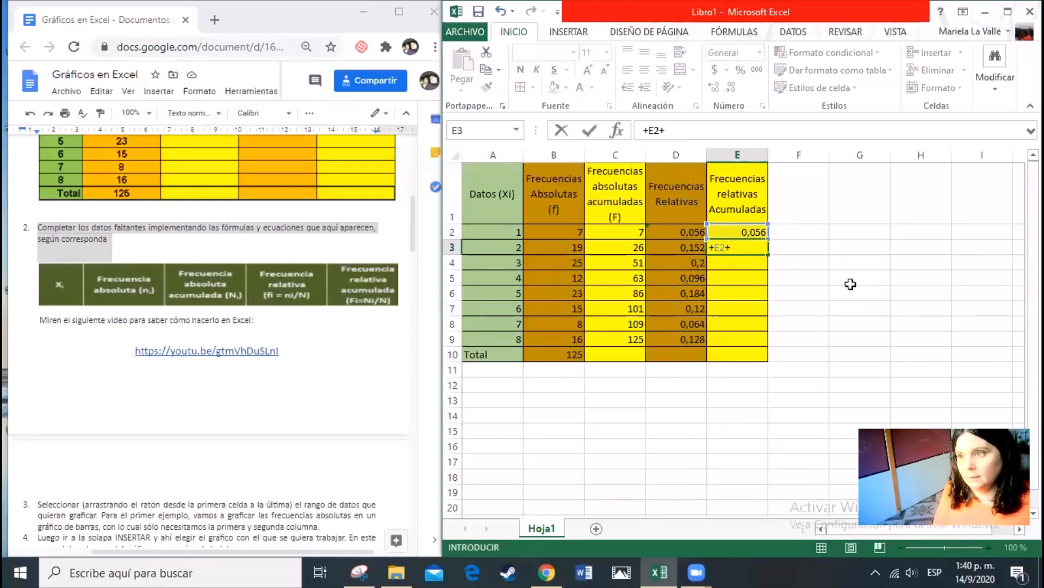
pyautogui.press('Left')
pyautogui.press('Return')
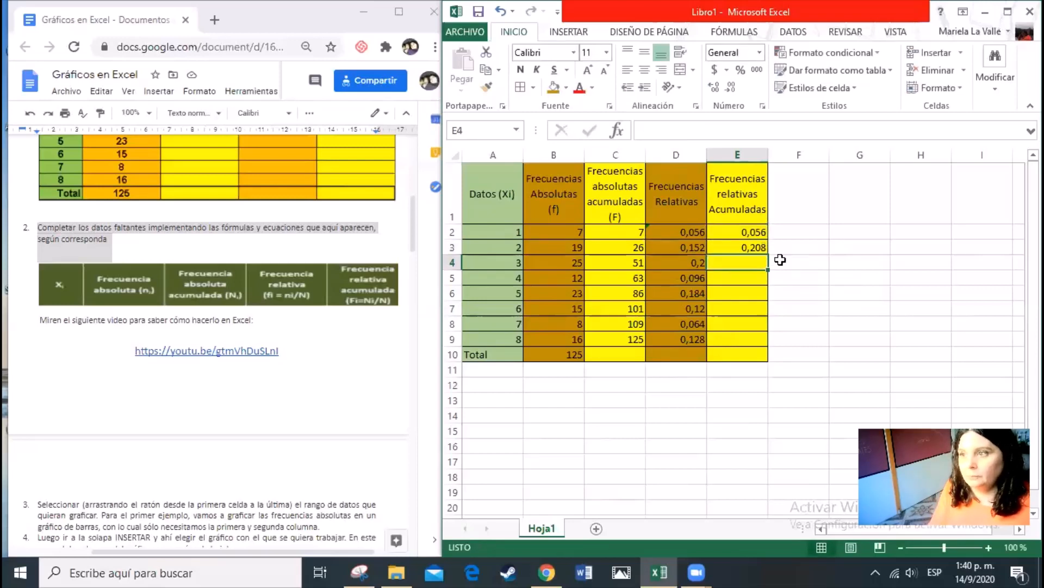
# Copy the accumulated relative frequency formula from E3 down through E9 and check the last cell
pyautogui.click(761, 246)
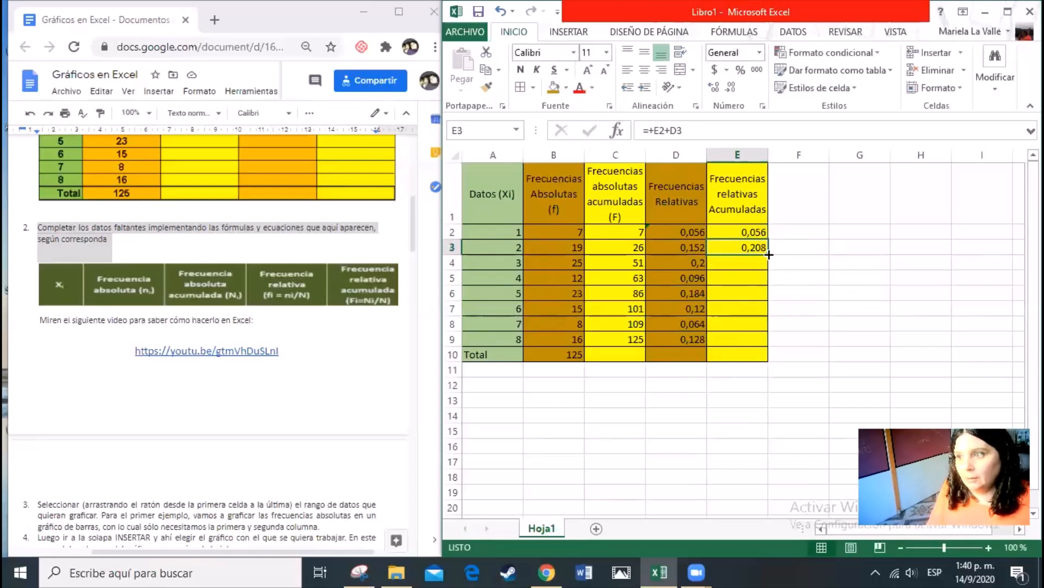
pyautogui.moveTo(769, 254); pyautogui.dragTo(768, 345)
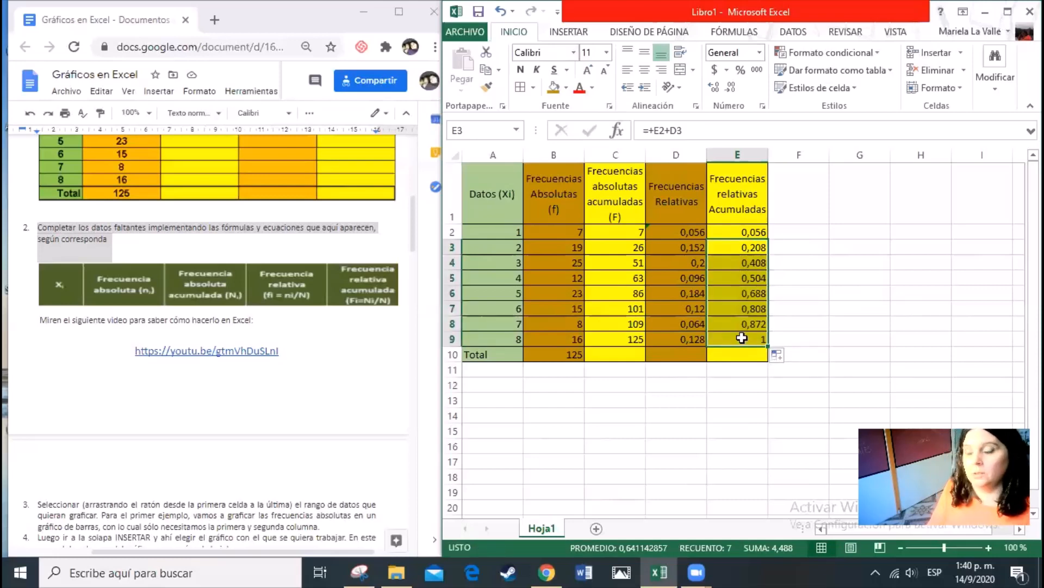
pyautogui.click(742, 337)
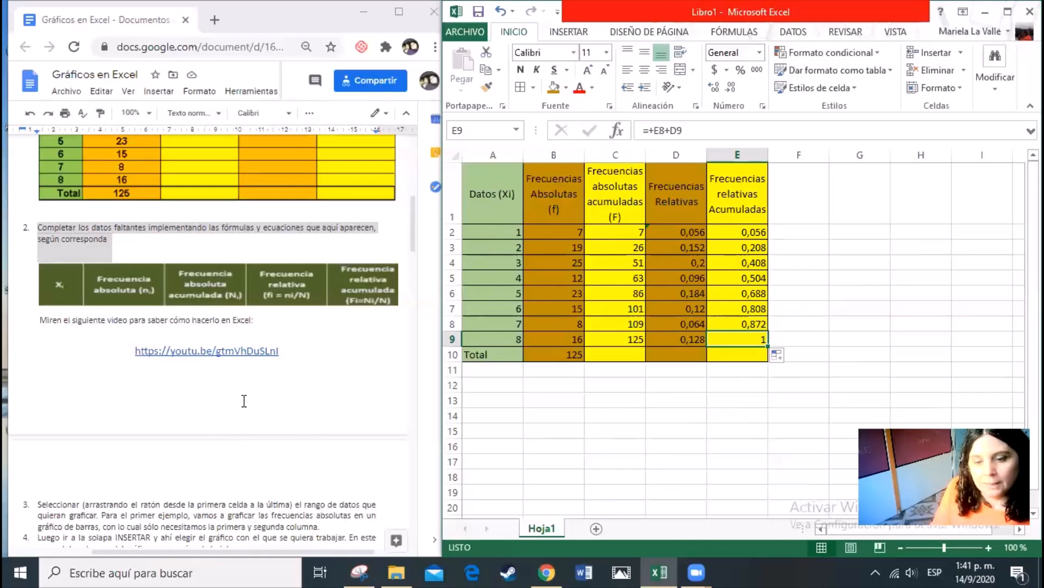
# Following instructions 3 and 4 of the document, insert a 2-D clustered column chart of the absolute frequencies in B1:B9
pyautogui.click(181, 495)
pyautogui.scroll(-7, 183, 496)
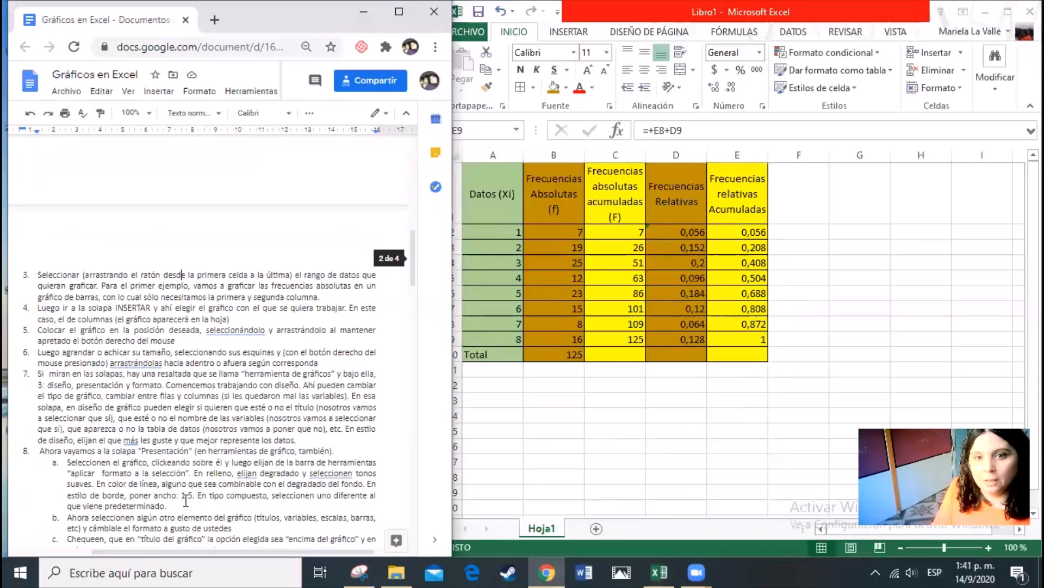
pyautogui.scroll(2, 186, 500)
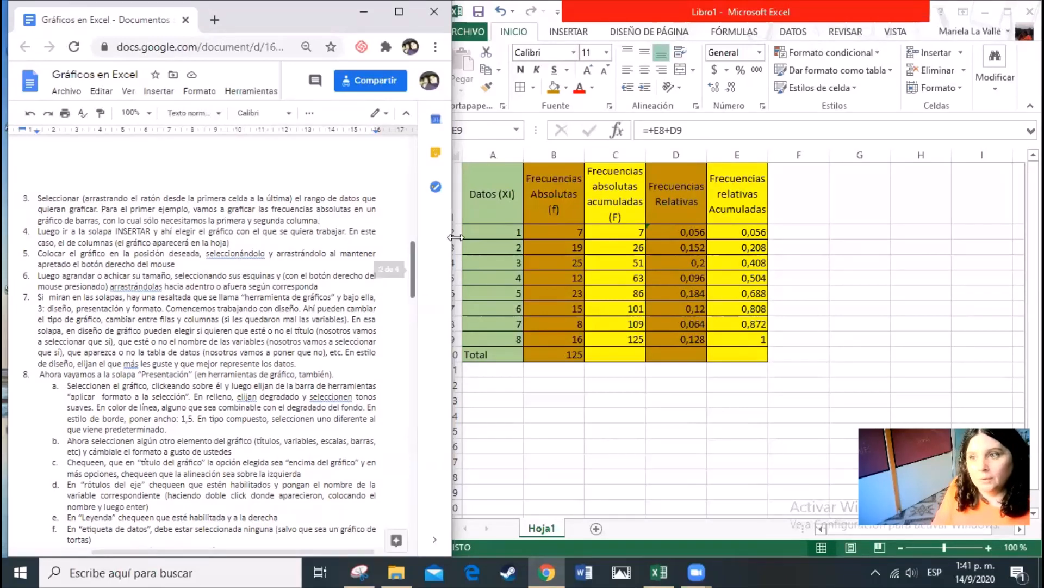
pyautogui.click(550, 191)
pyautogui.click(543, 191)
pyautogui.moveTo(543, 192); pyautogui.dragTo(545, 337)
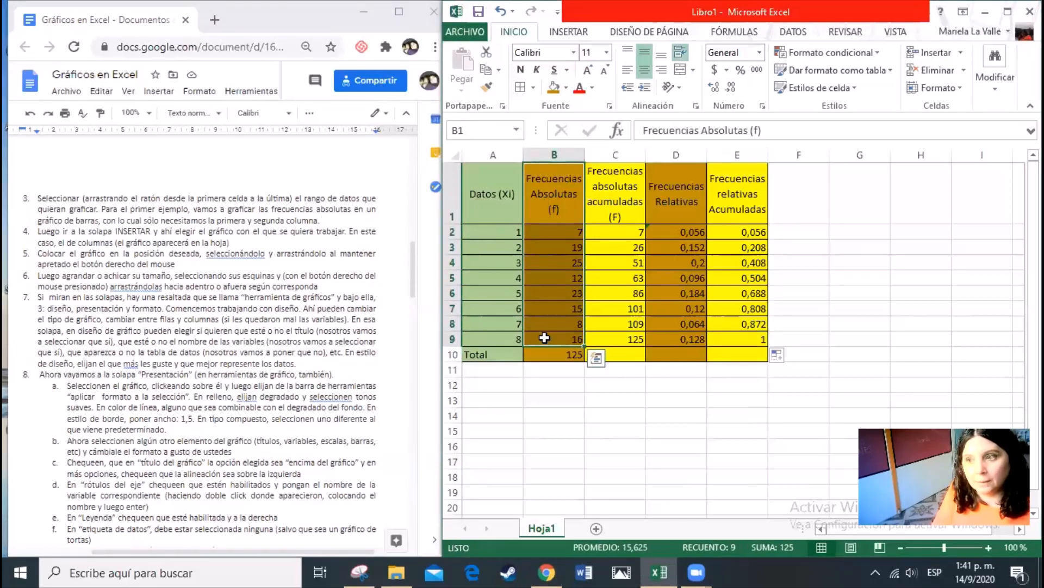
pyautogui.click(582, 37)
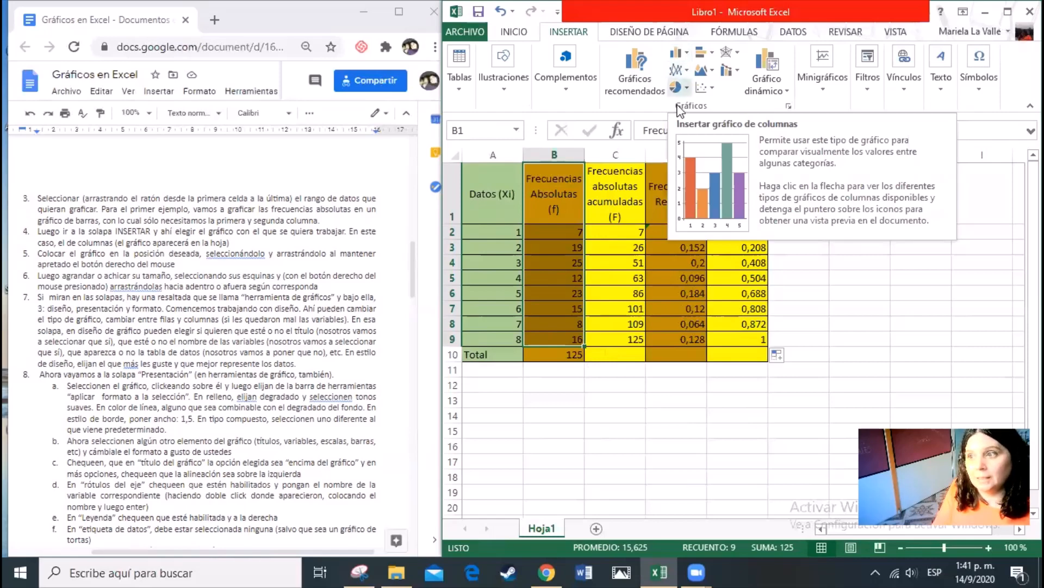
pyautogui.click(686, 54)
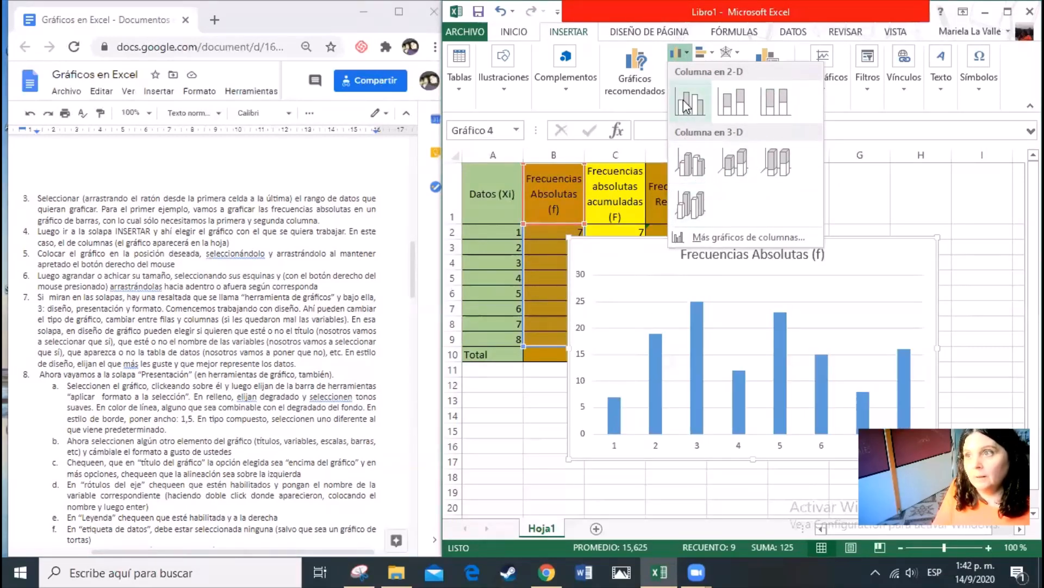
pyautogui.click(677, 53)
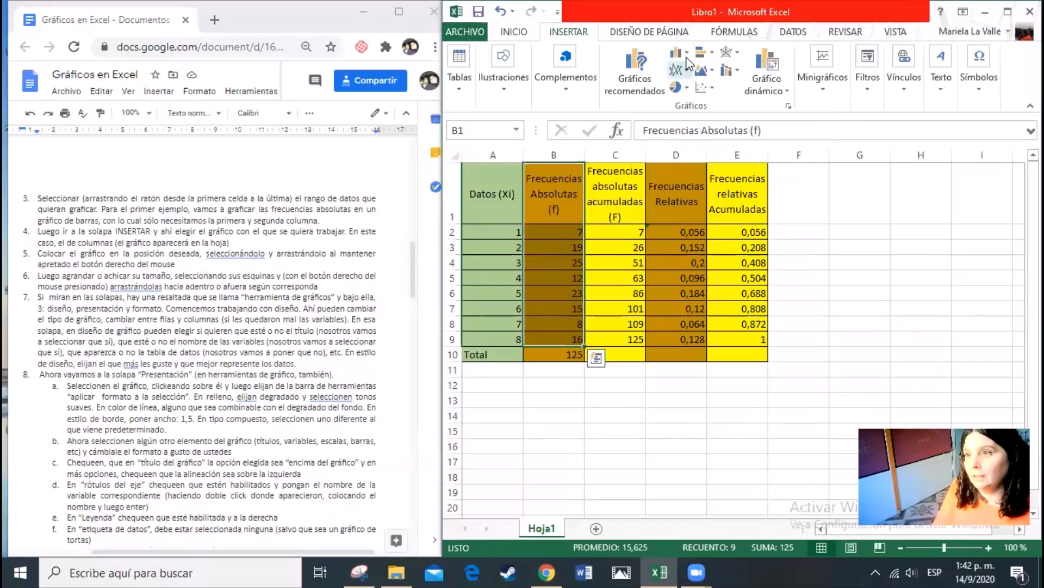
pyautogui.click(688, 55)
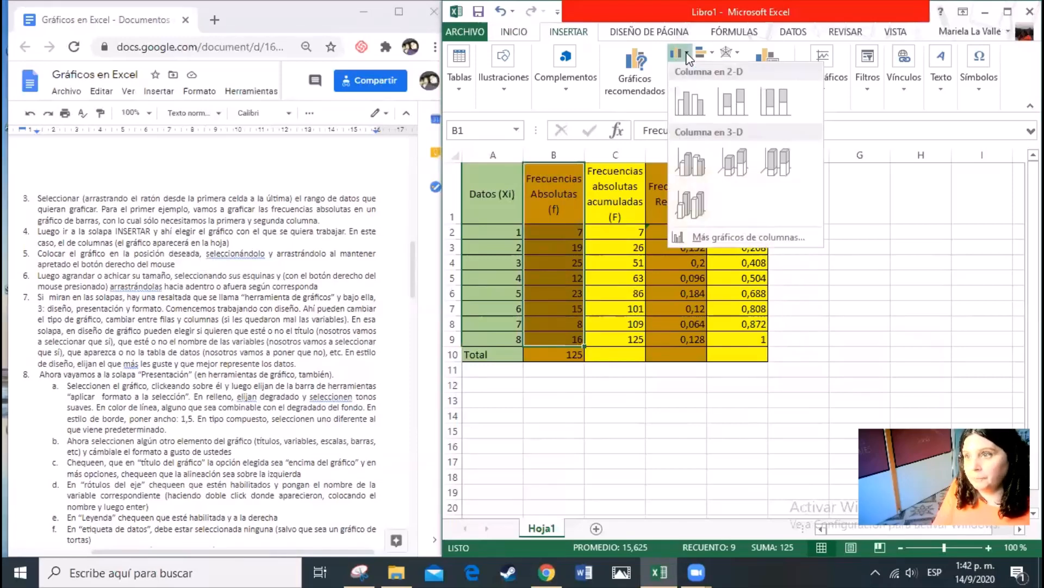
pyautogui.click(696, 105)
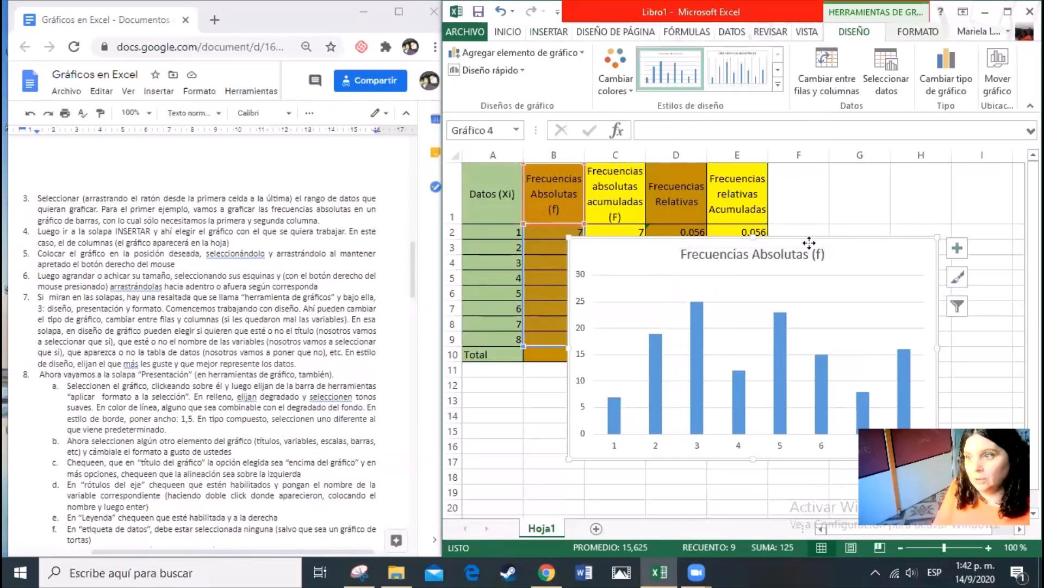
# Following instructions 5 and 6, shrink the chart to about 5.7 cm by 8.7 cm and place it beside the table from column F
pyautogui.moveTo(809, 243); pyautogui.dragTo(715, 240)
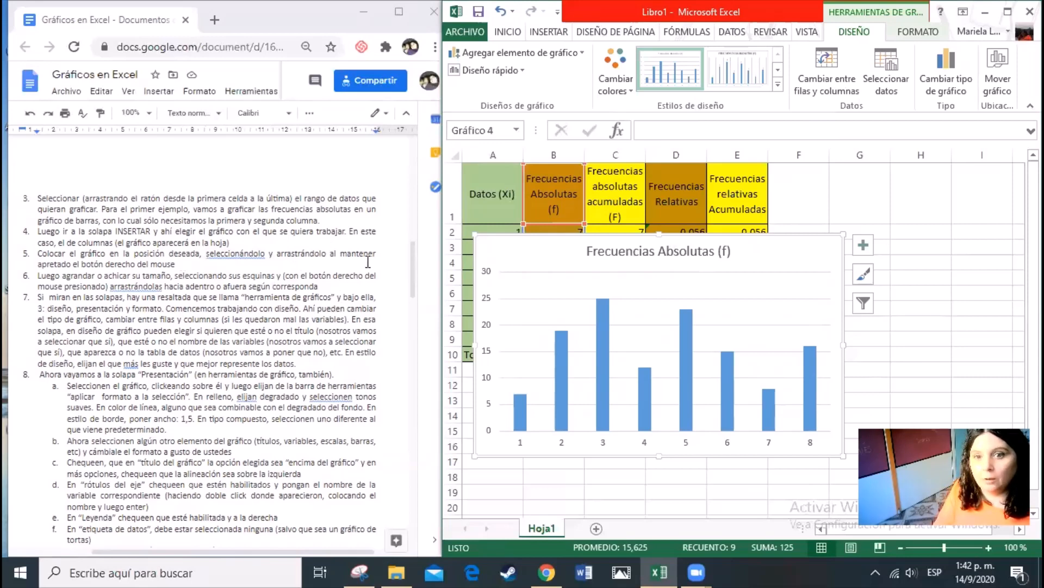
pyautogui.click(589, 243)
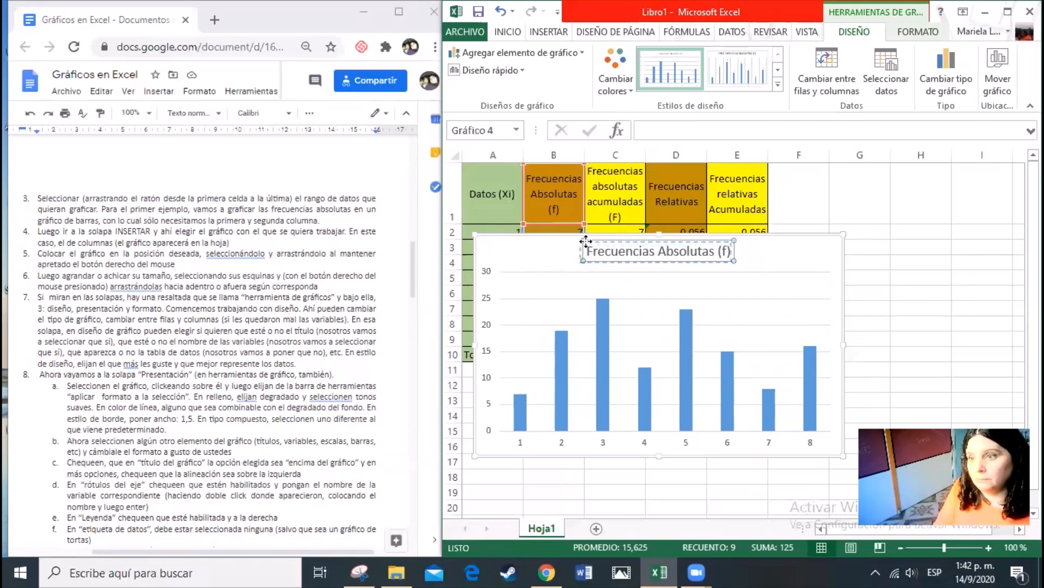
pyautogui.click(517, 247)
pyautogui.moveTo(506, 245); pyautogui.dragTo(586, 247)
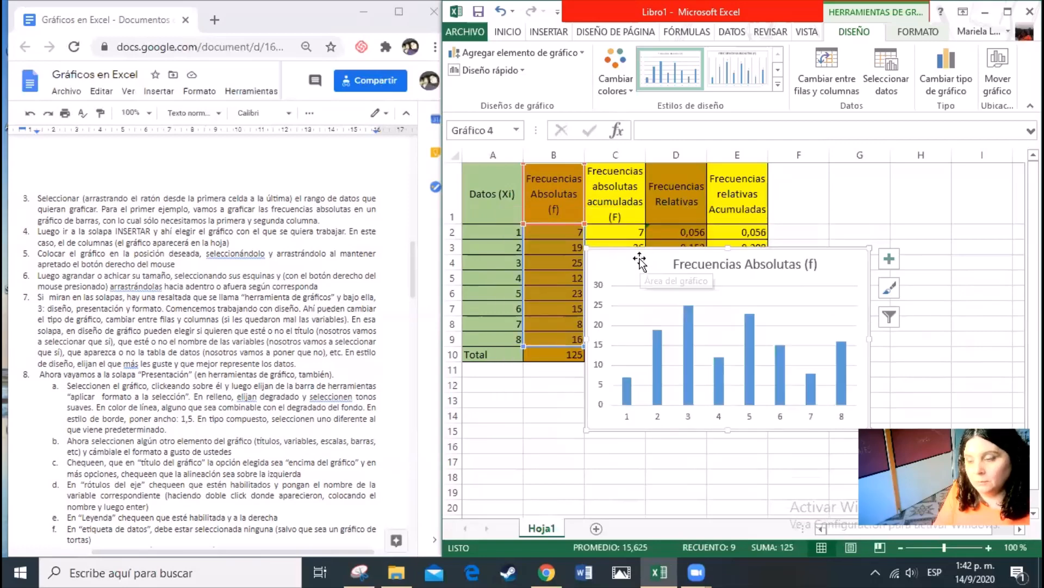
pyautogui.moveTo(668, 255); pyautogui.dragTo(828, 177)
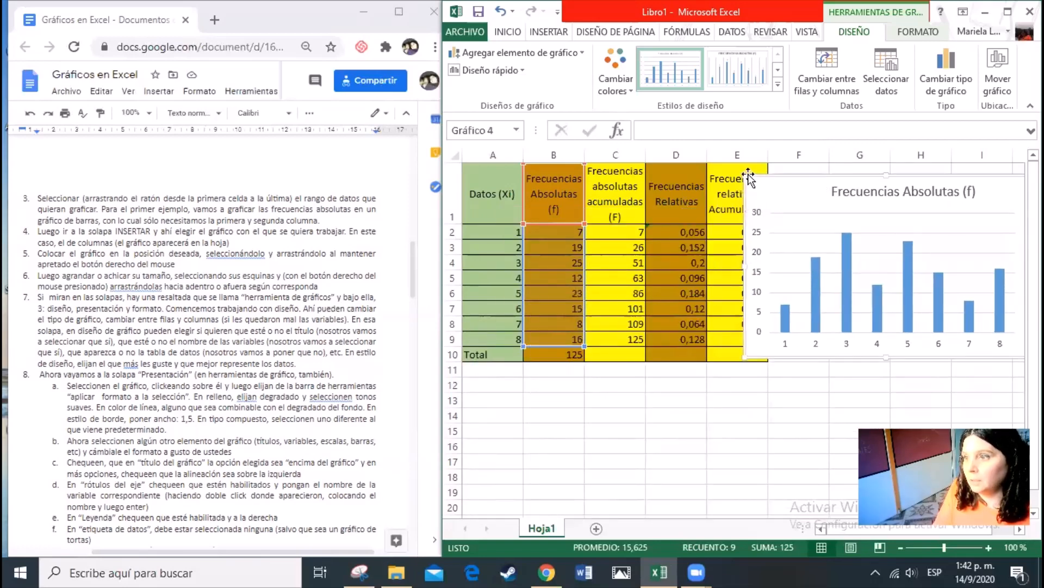
pyautogui.moveTo(745, 175); pyautogui.dragTo(774, 191)
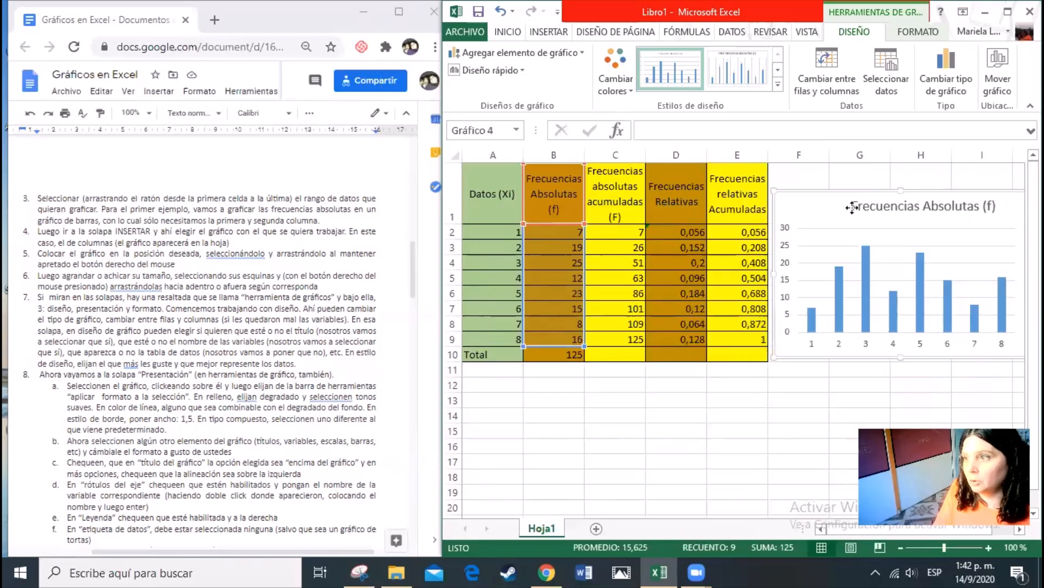
# Lower the chart title slightly inside the chart and place the chart directly below the table, starting at row 11
pyautogui.moveTo(854, 205)
pyautogui.mouseDown()
pyautogui.moveTo(606, 345)
pyautogui.moveTo(877, 221)
pyautogui.moveTo(868, 203)
pyautogui.mouseUp()
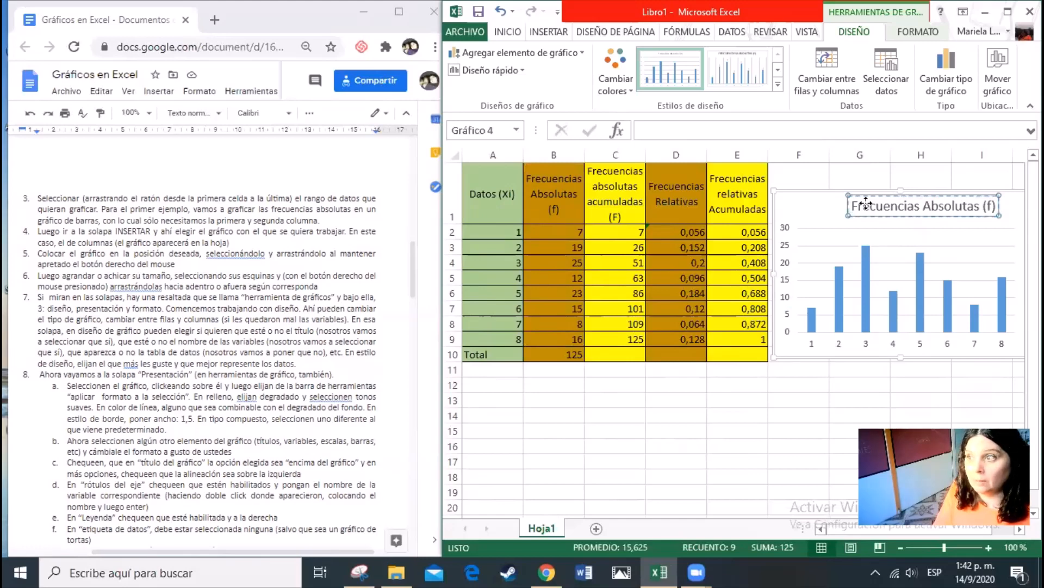
pyautogui.moveTo(866, 203); pyautogui.dragTo(899, 202)
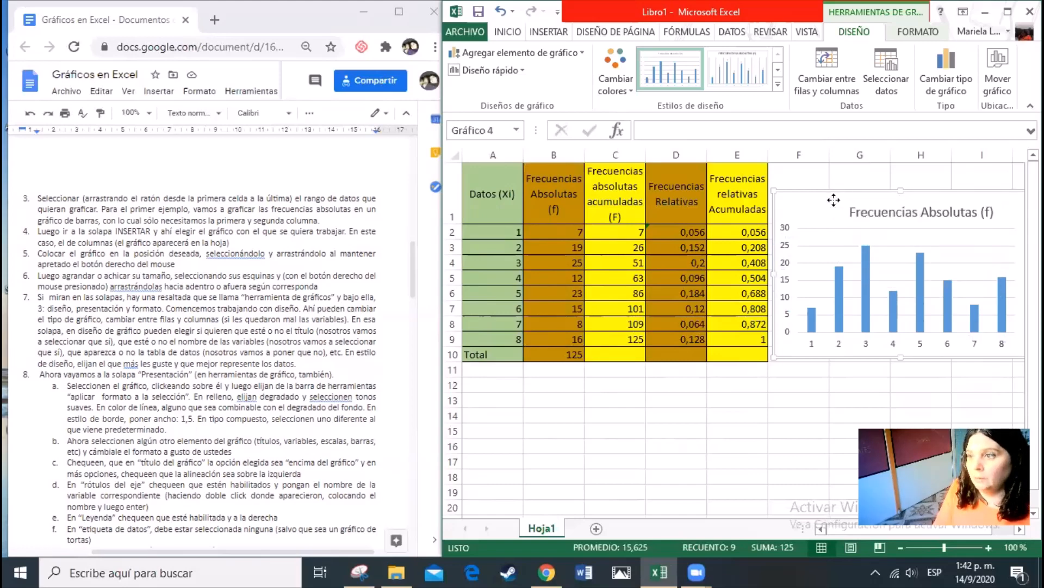
pyautogui.moveTo(828, 199); pyautogui.dragTo(529, 371)
pyautogui.scroll(-1, 839, 407)
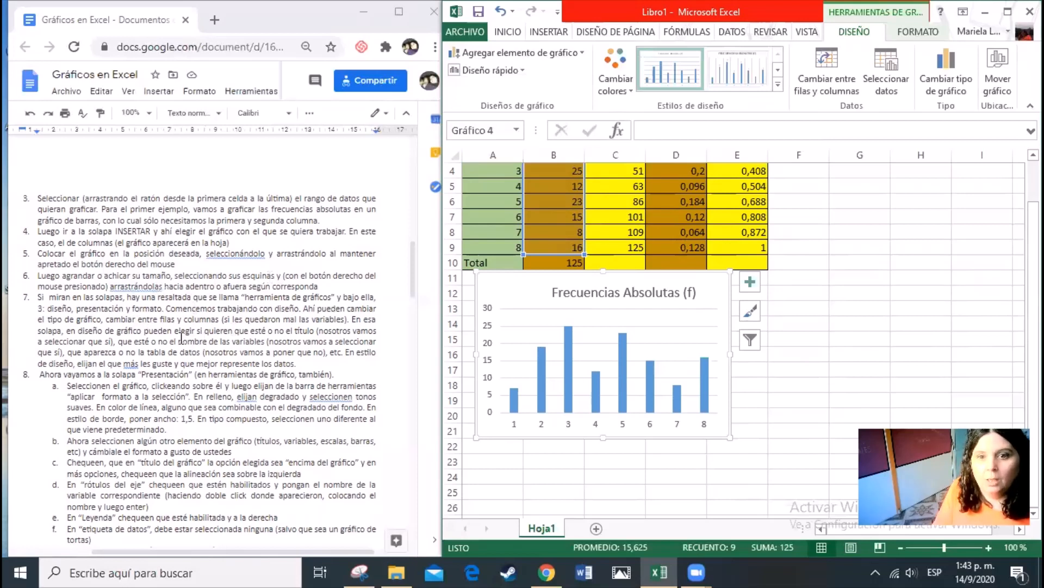
# Read instruction 7 of the document and examine the chart design and format tools it describes
pyautogui.click(73, 308)
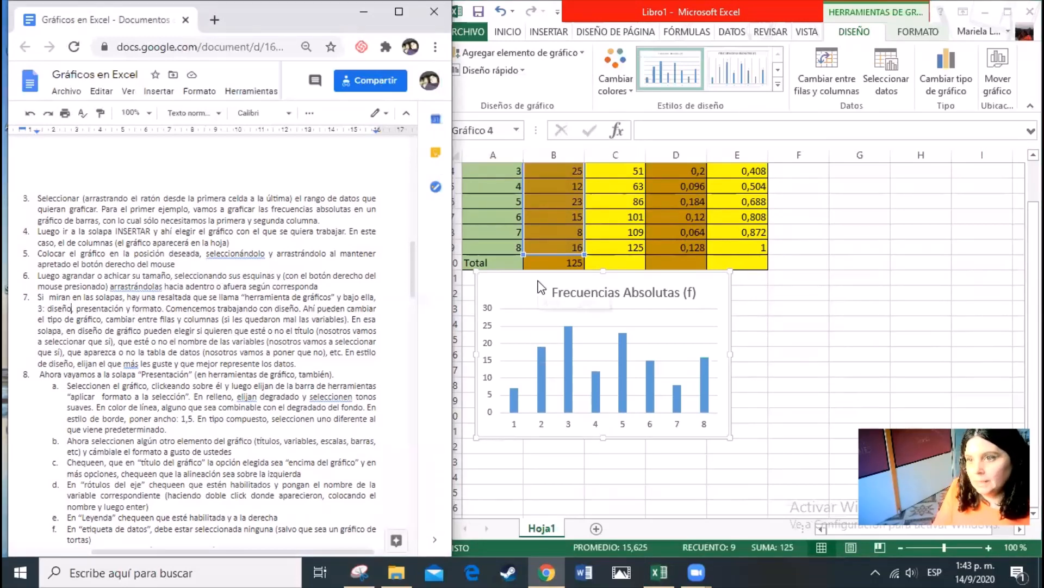
pyautogui.click(847, 33)
pyautogui.click(908, 31)
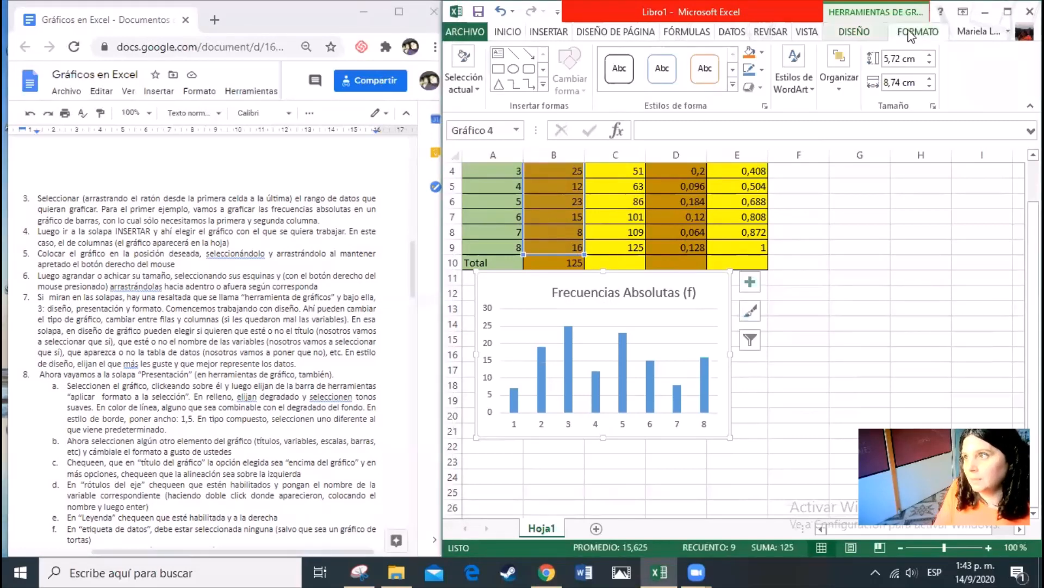
pyautogui.click(806, 33)
pyautogui.scroll(2, 804, 36)
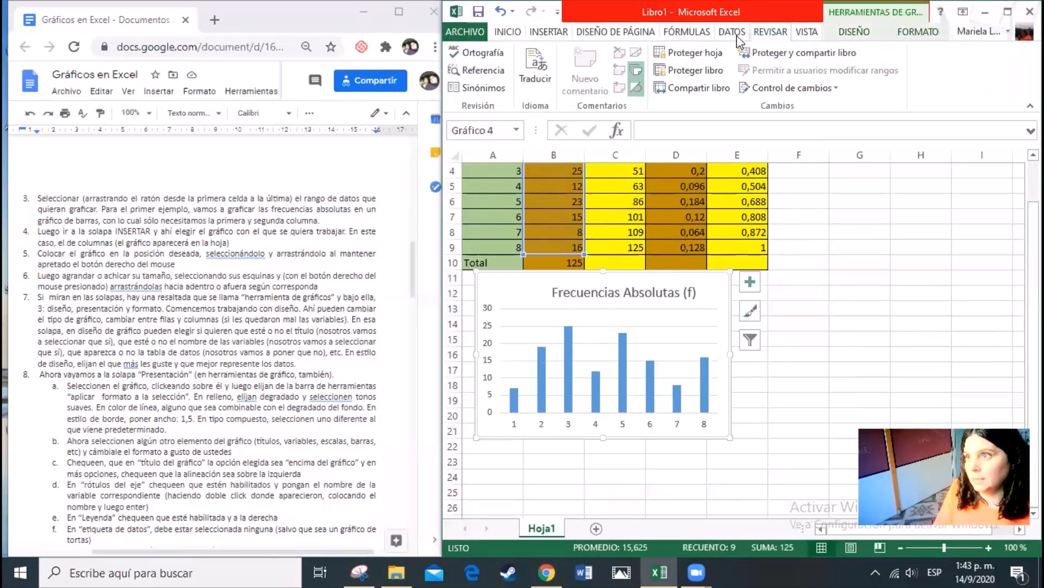
pyautogui.click(840, 32)
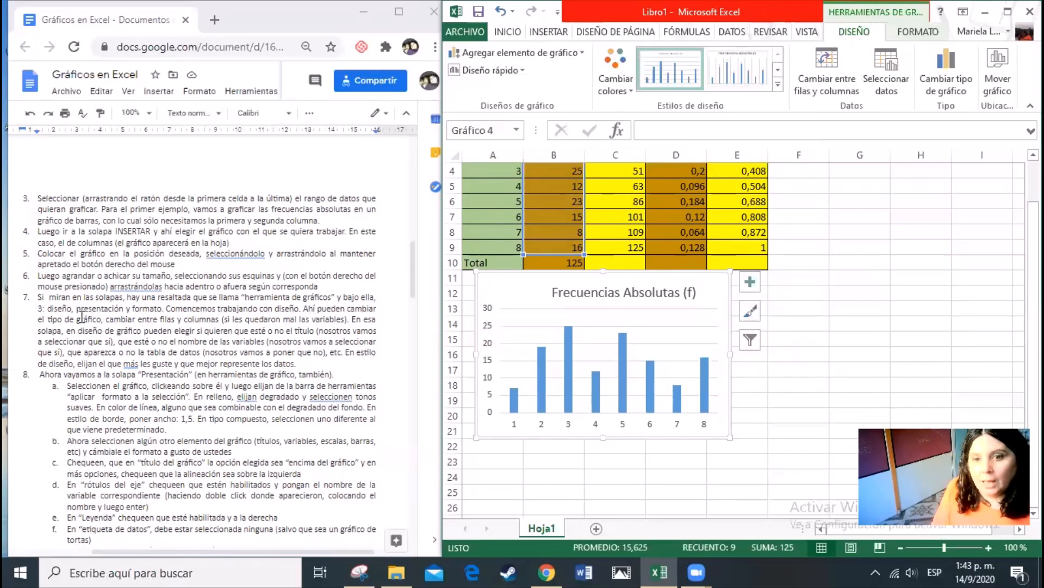
pyautogui.click(124, 310)
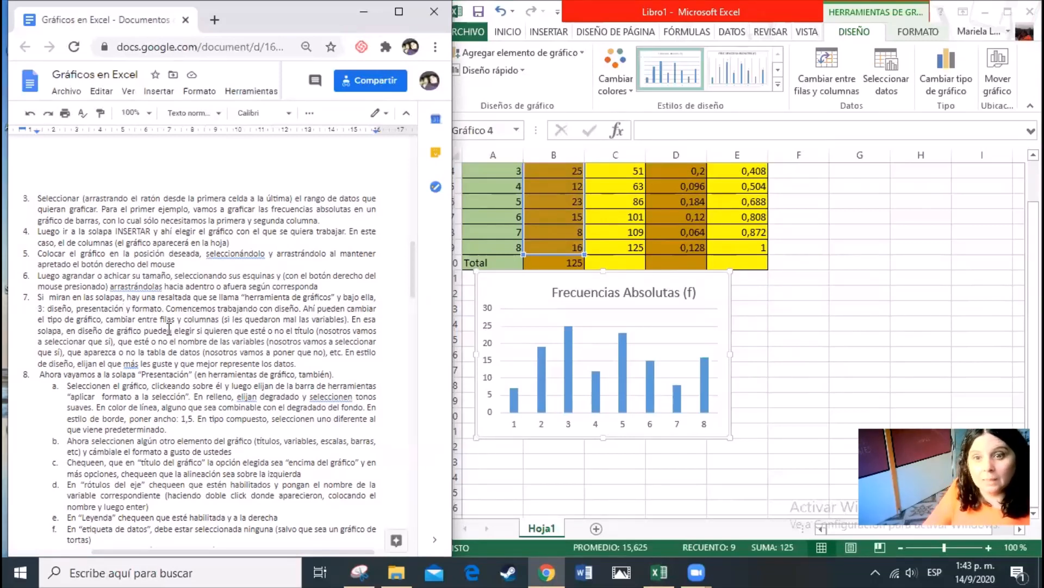
pyautogui.click(877, 36)
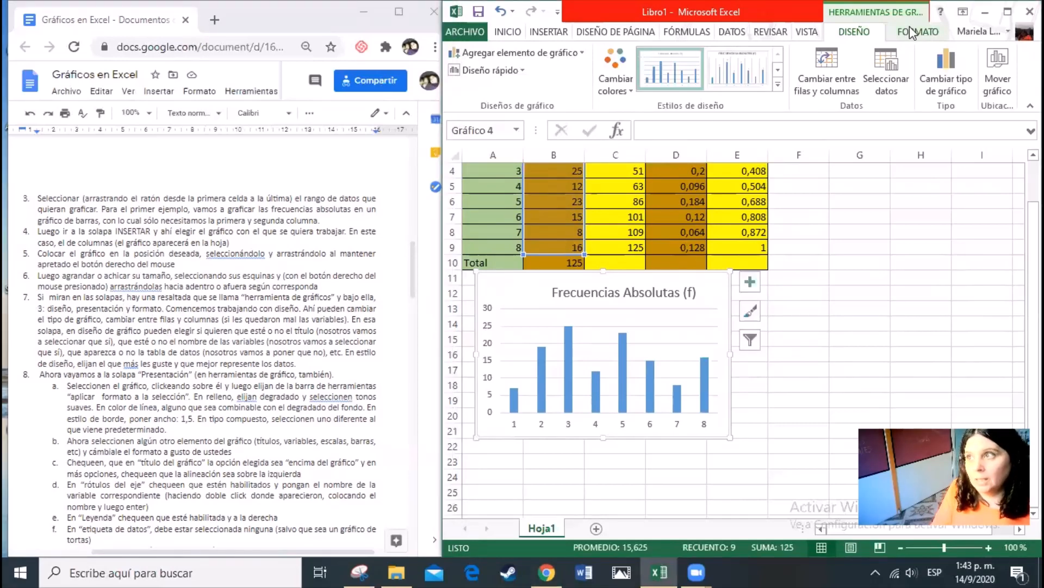
pyautogui.click(916, 32)
pyautogui.click(861, 35)
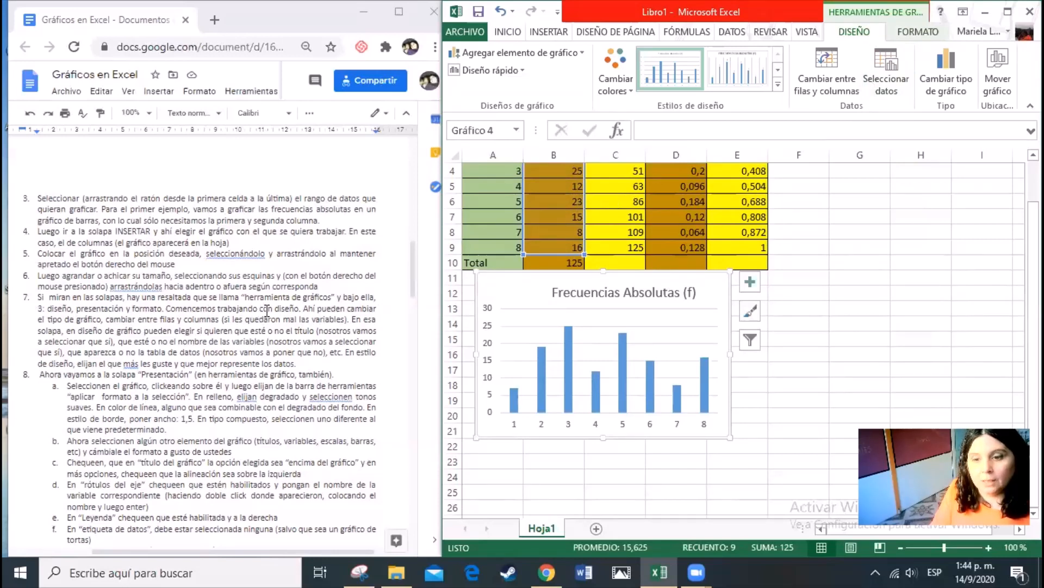
# Highlight the row and column switch in instruction 7, try it on the chart and restore the original arrangement
pyautogui.moveTo(260, 309); pyautogui.dragTo(299, 306)
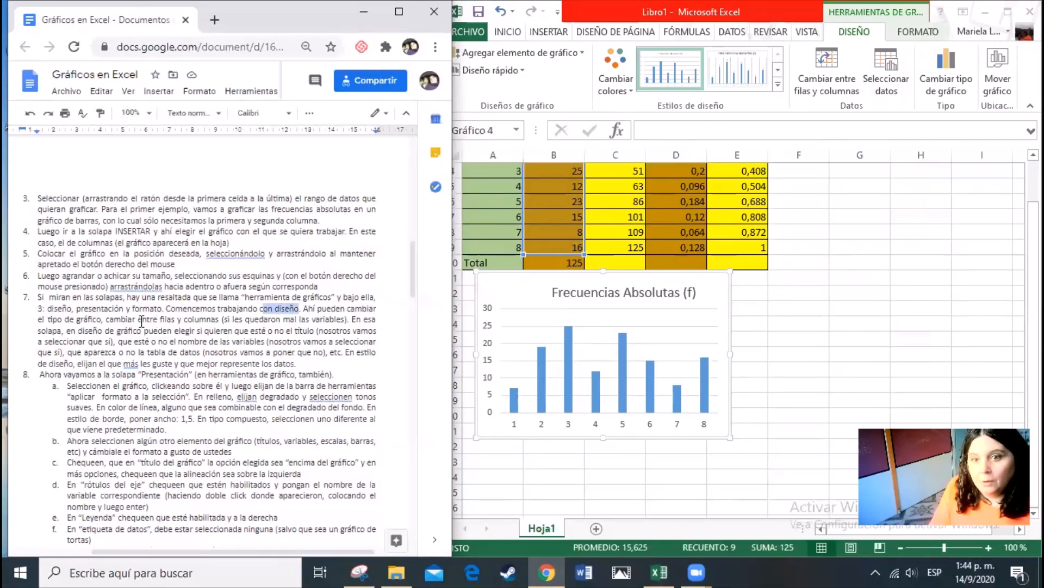
pyautogui.moveTo(107, 320); pyautogui.dragTo(223, 320)
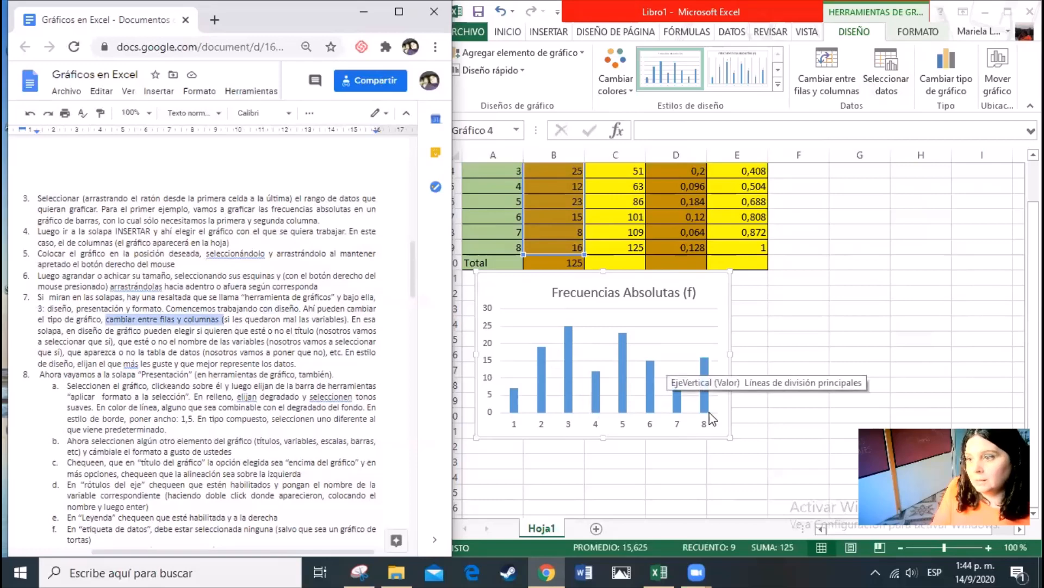
pyautogui.click(827, 92)
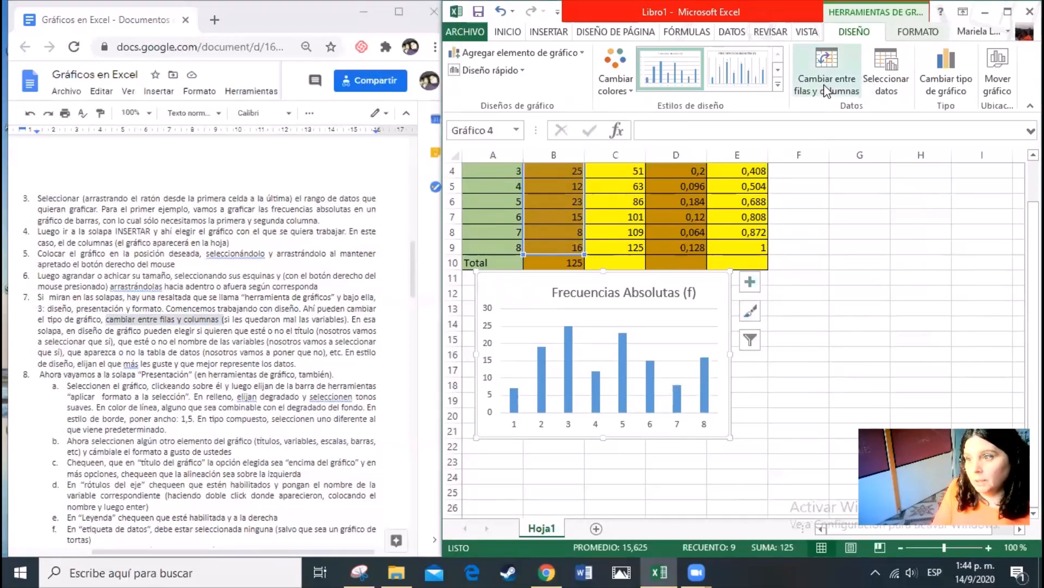
pyautogui.click(827, 91)
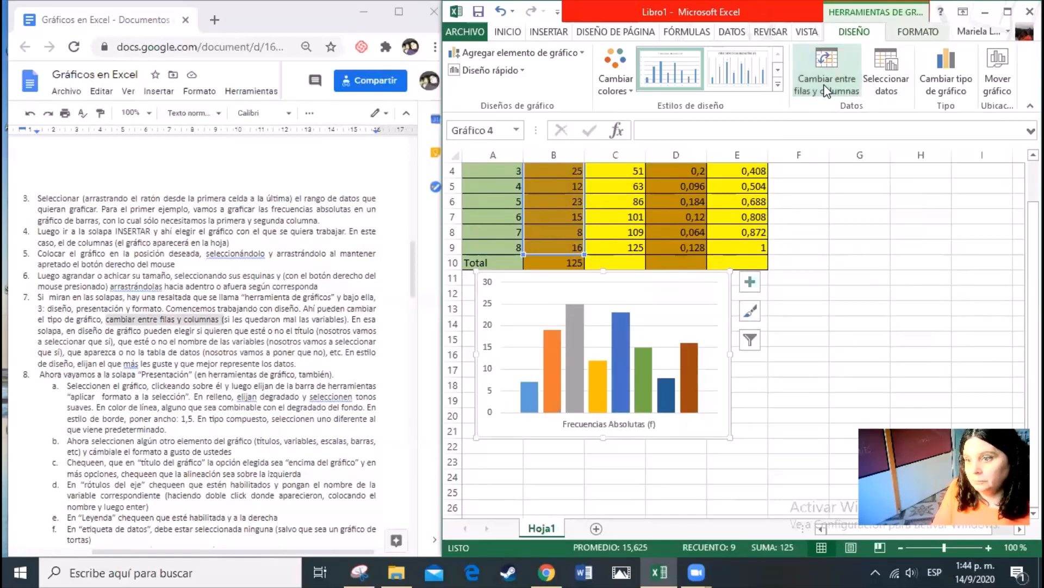
pyautogui.click(827, 91)
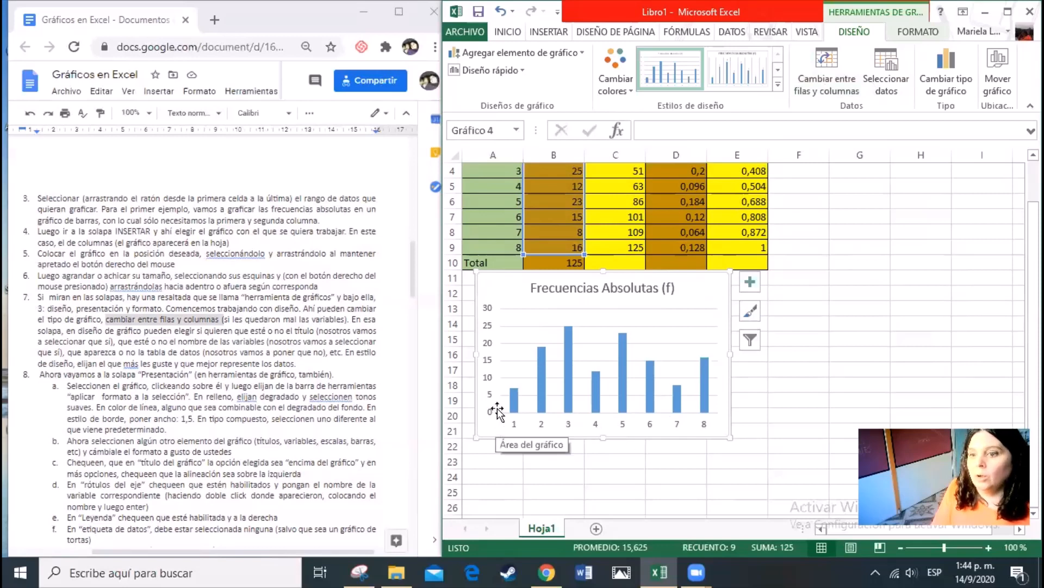
pyautogui.click(828, 87)
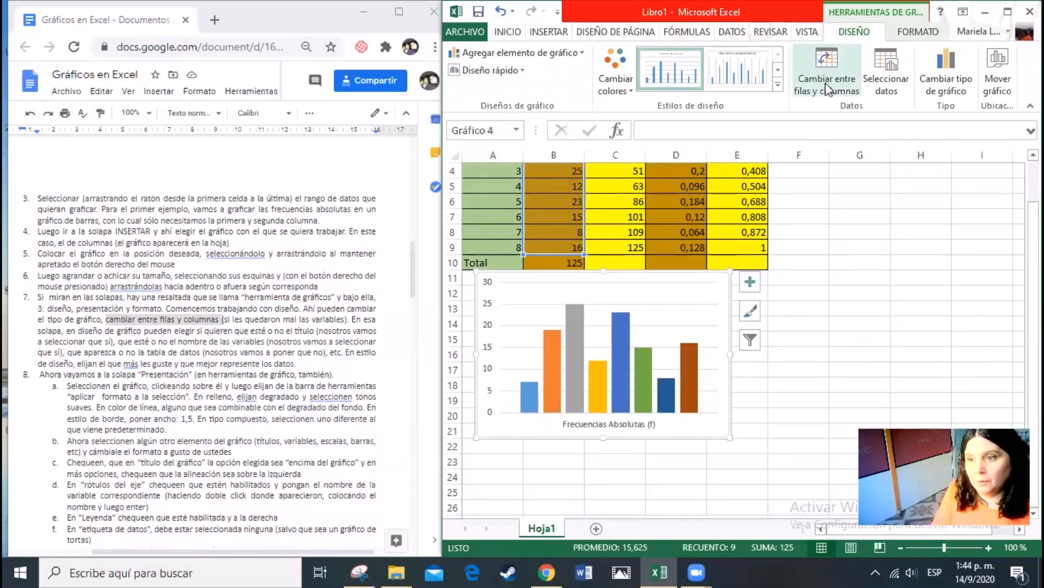
pyautogui.click(827, 85)
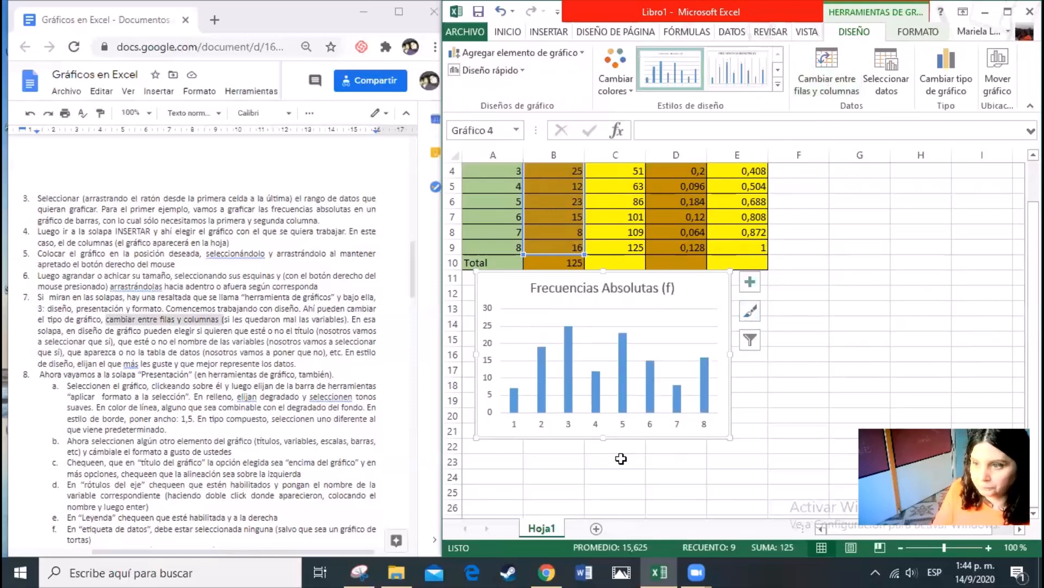
# Move the chart down slightly so it starts at row 12 and open the quick layout choices for it
pyautogui.moveTo(646, 271); pyautogui.dragTo(656, 286)
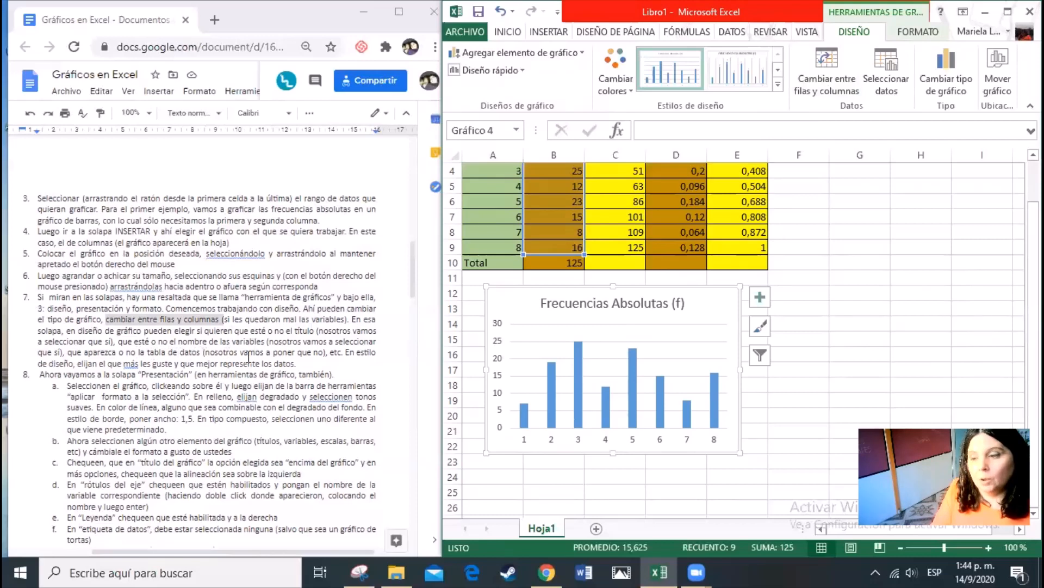
pyautogui.click(519, 71)
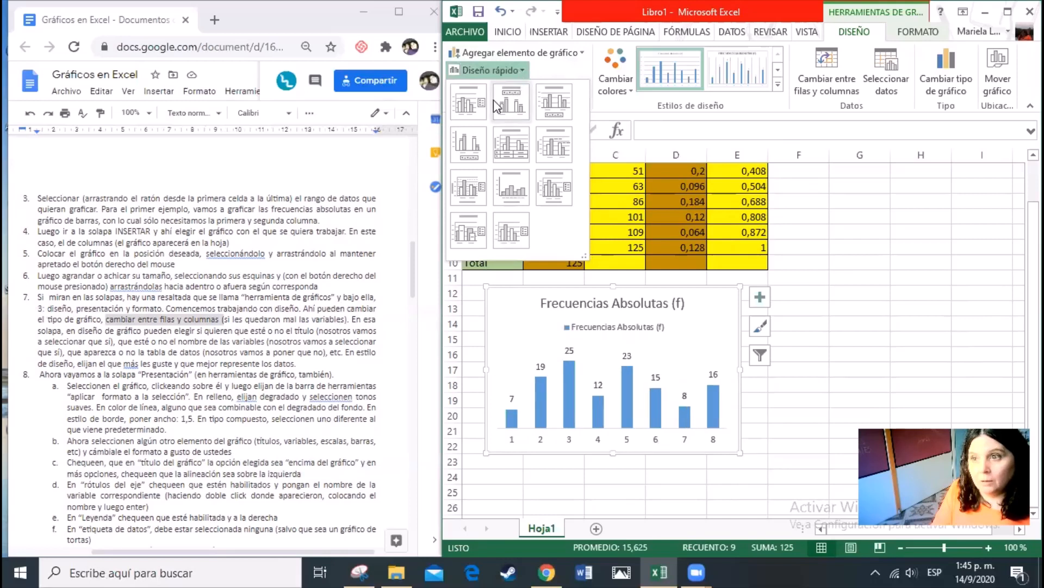
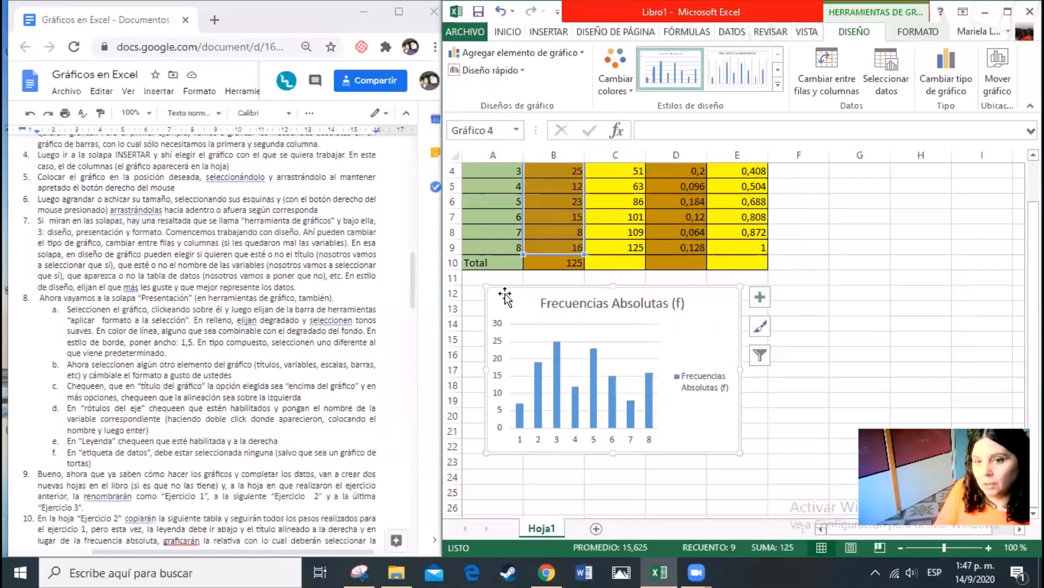
# Maximize the workbook window and open the fill options for the chart area's format
pyautogui.click(849, 297)
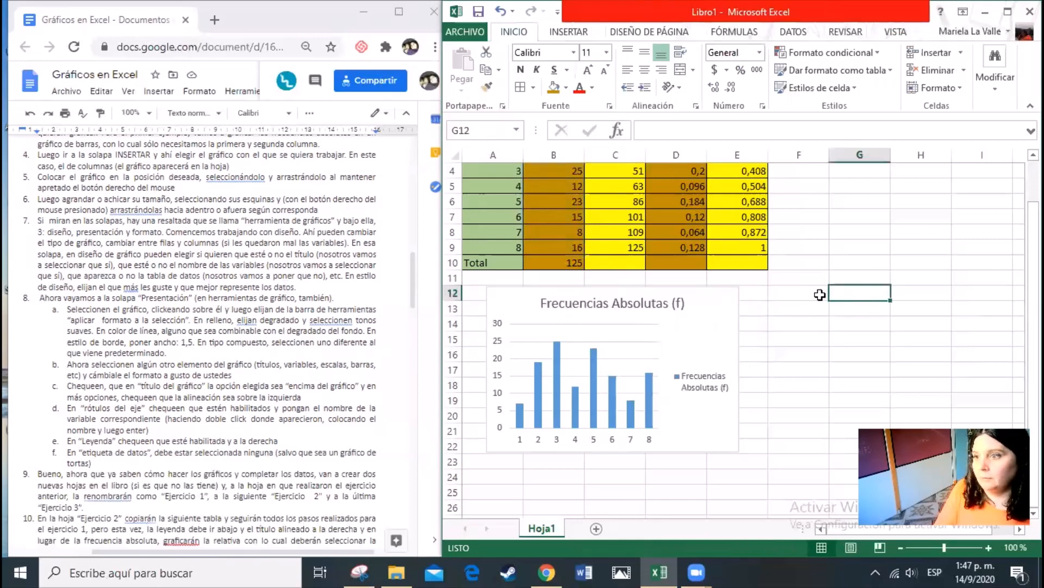
pyautogui.click(710, 299)
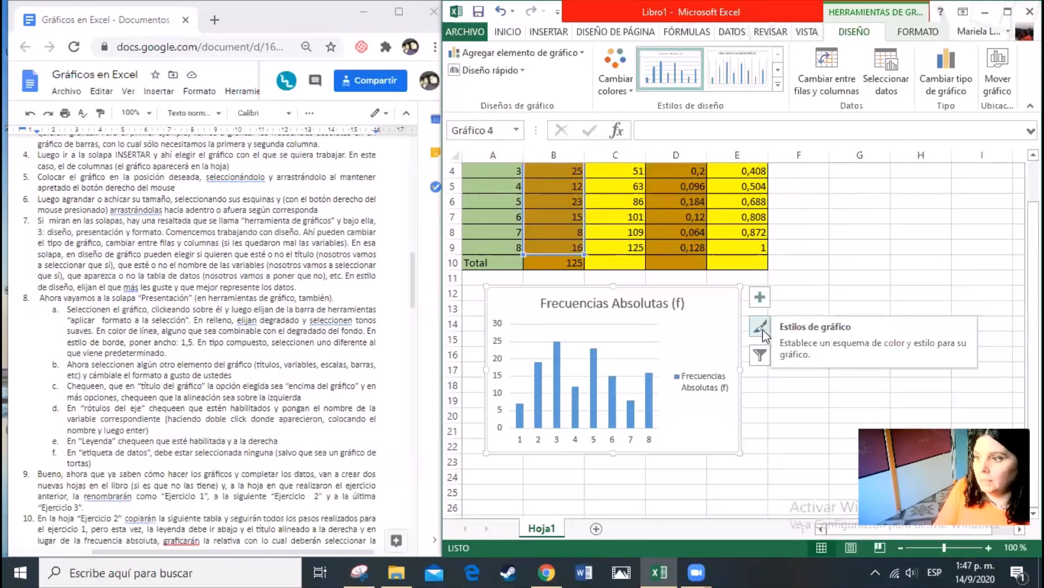
pyautogui.click(1008, 12)
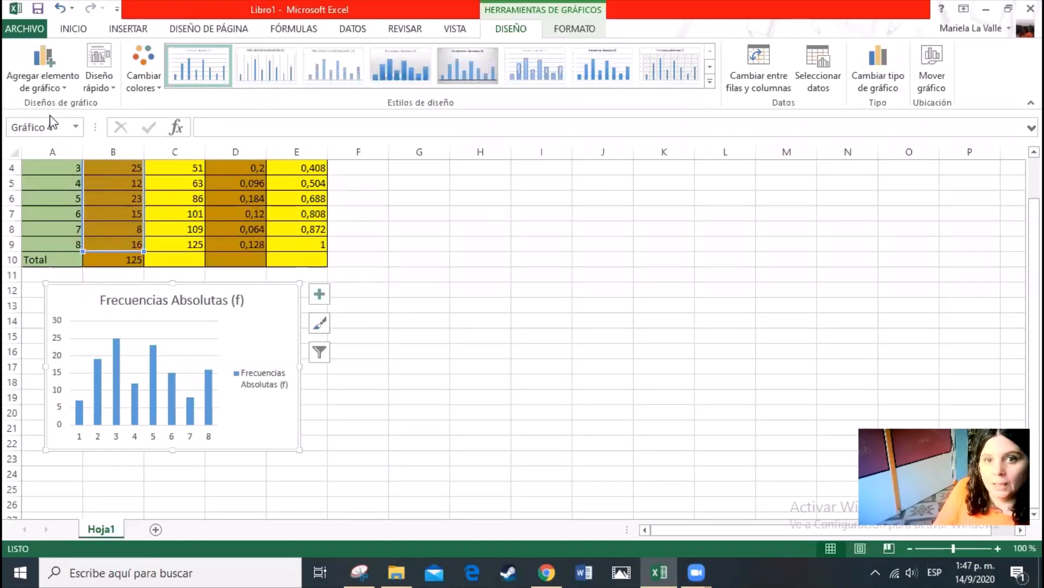
pyautogui.click(575, 30)
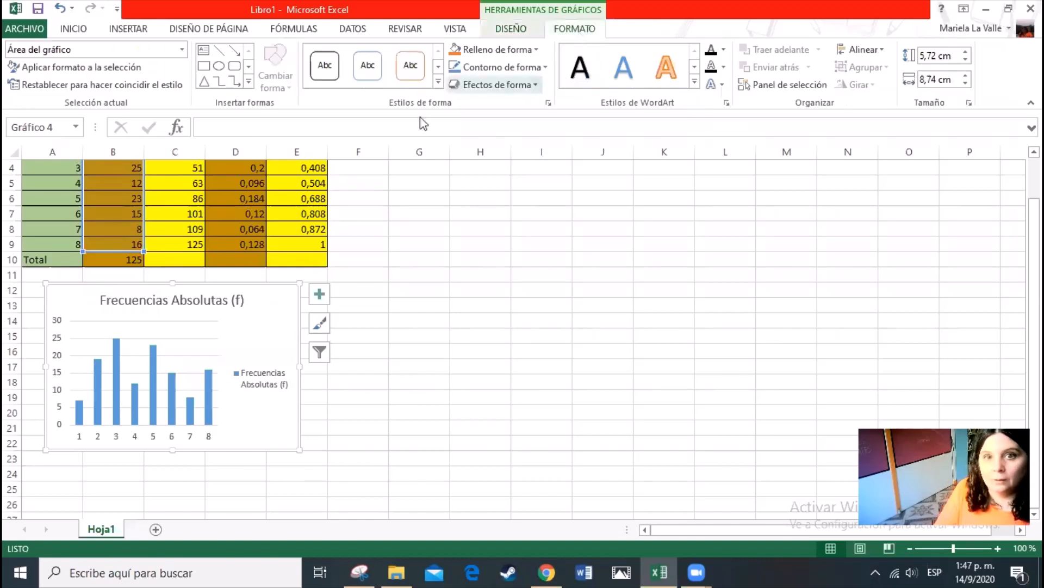
pyautogui.click(127, 70)
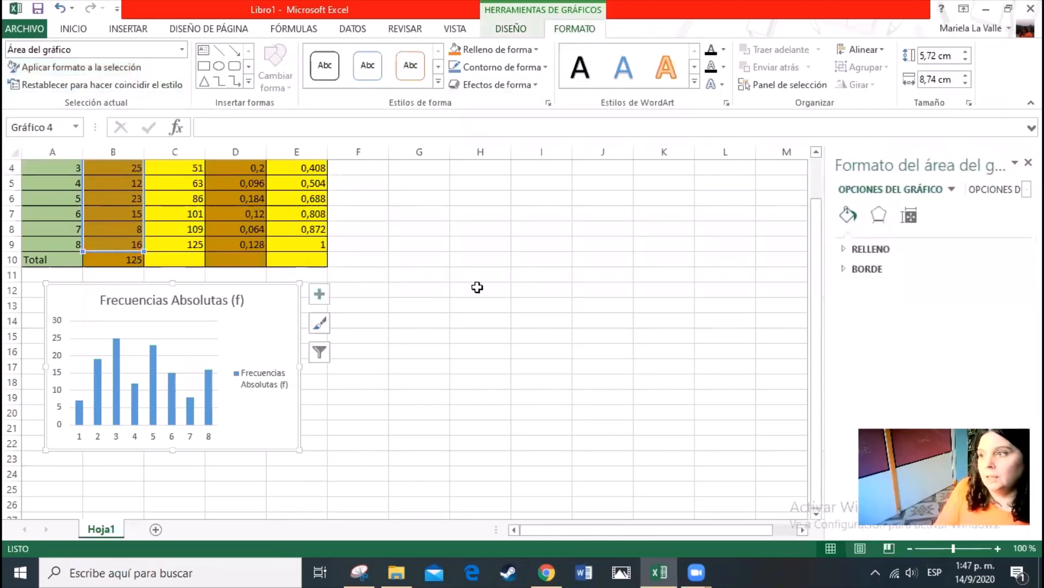
pyautogui.click(872, 251)
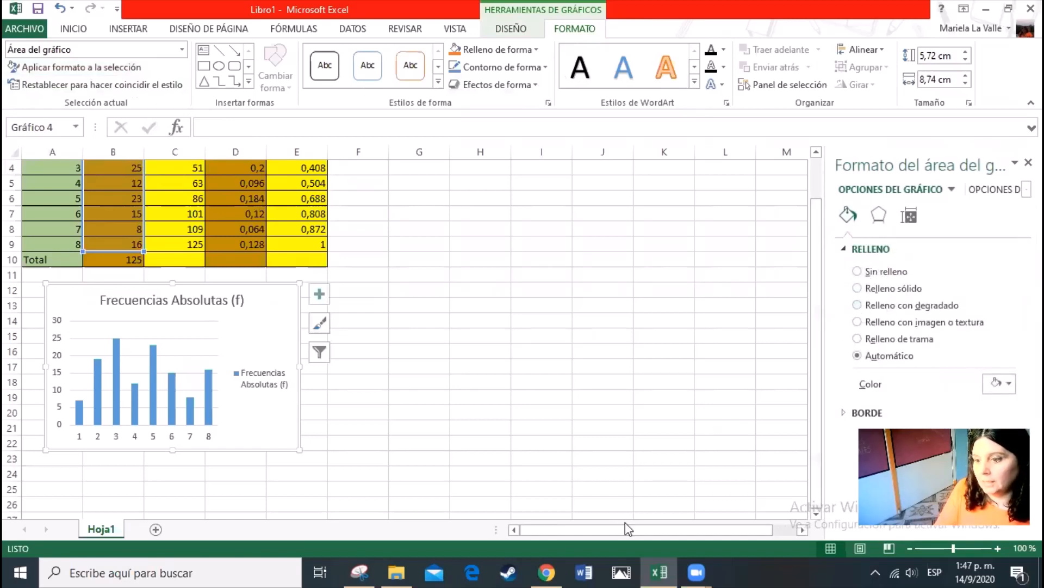
# Consult instruction 8a in the document and give the chart area a gold radial preset gradient fill
pyautogui.click(546, 571)
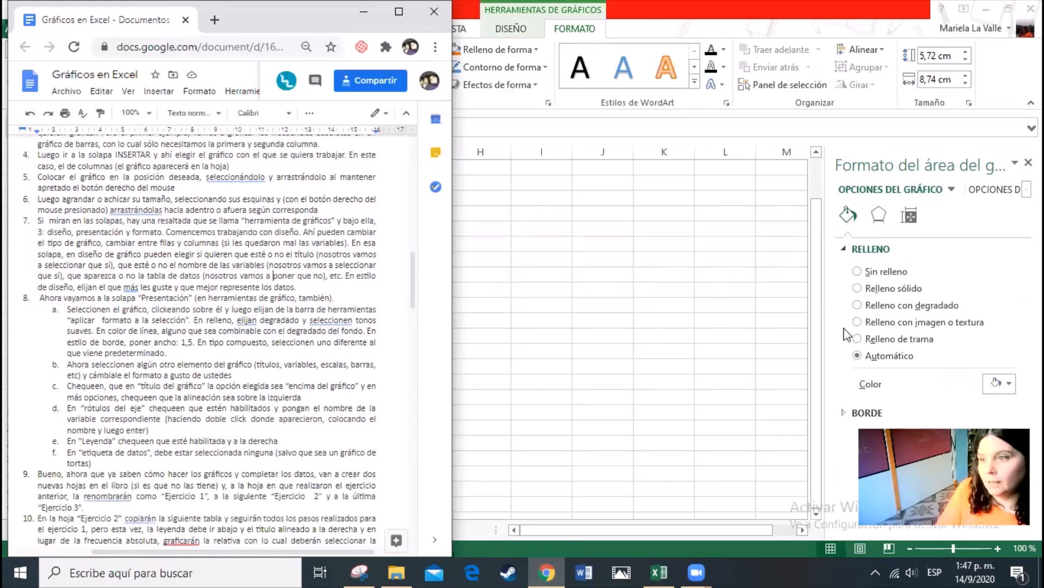
pyautogui.hotkey('alt', 'Tab')
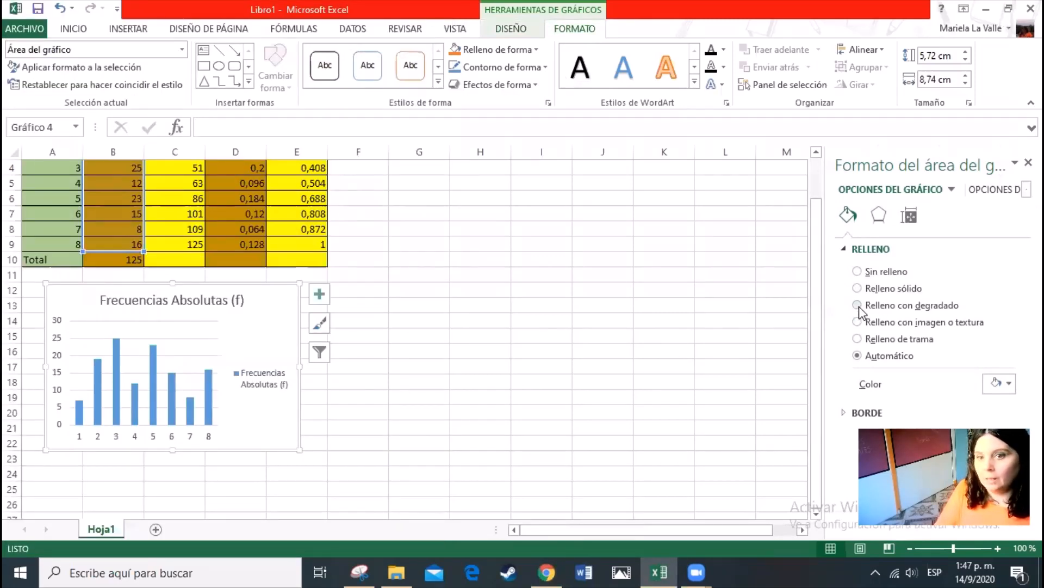
pyautogui.click(858, 305)
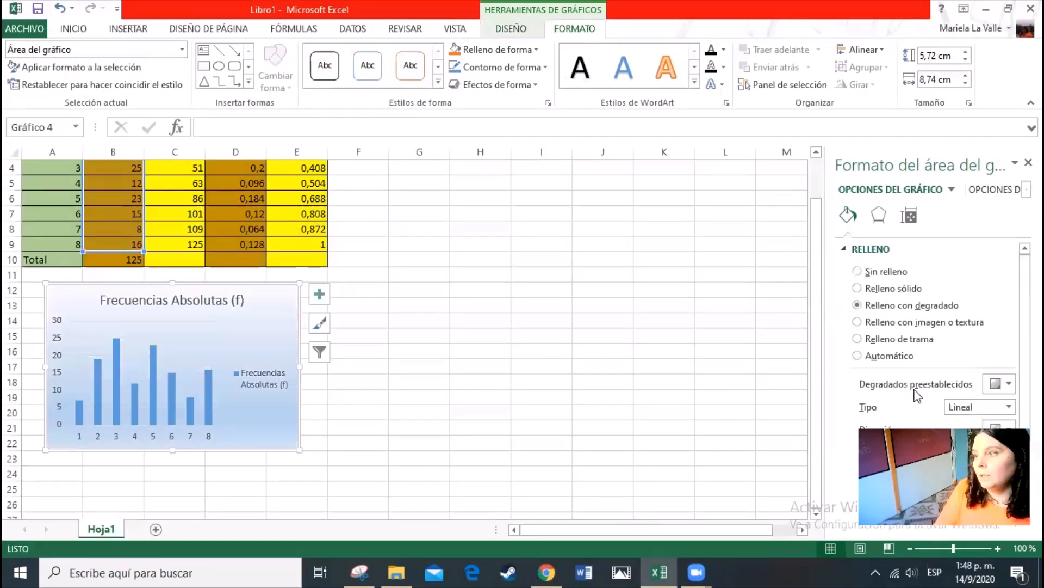
pyautogui.click(1008, 383)
pyautogui.click(956, 327)
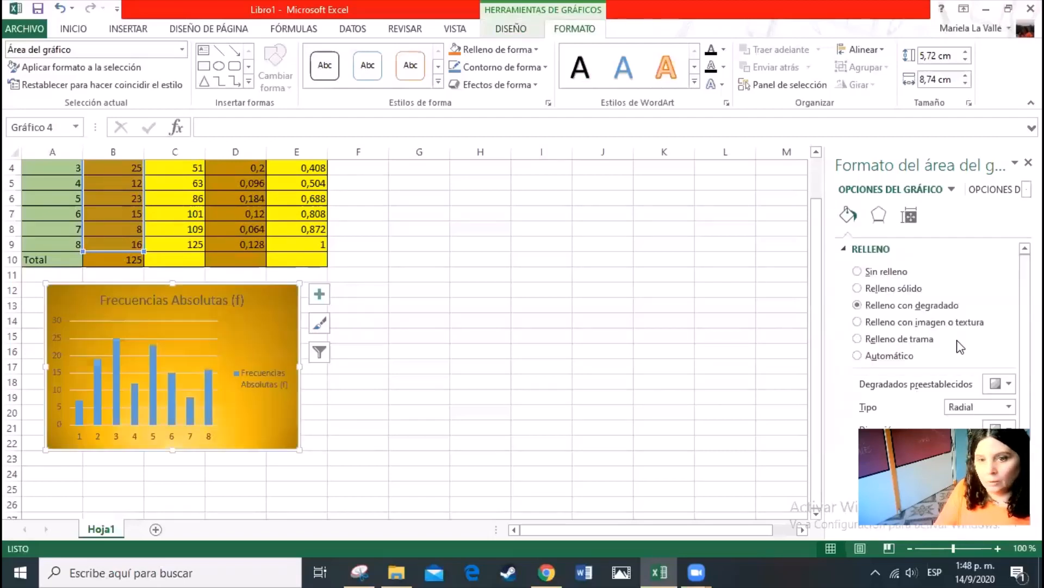
# Recolour the middle gradient stop green at position 39% and move the last stop to 84%
pyautogui.scroll(-1, 695, 376)
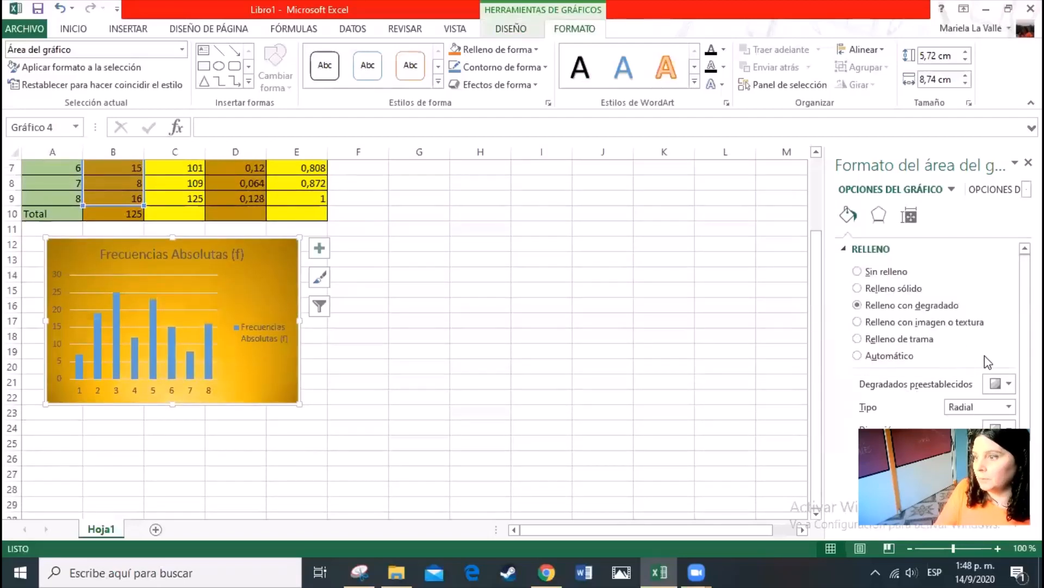
pyautogui.scroll(-2, 993, 359)
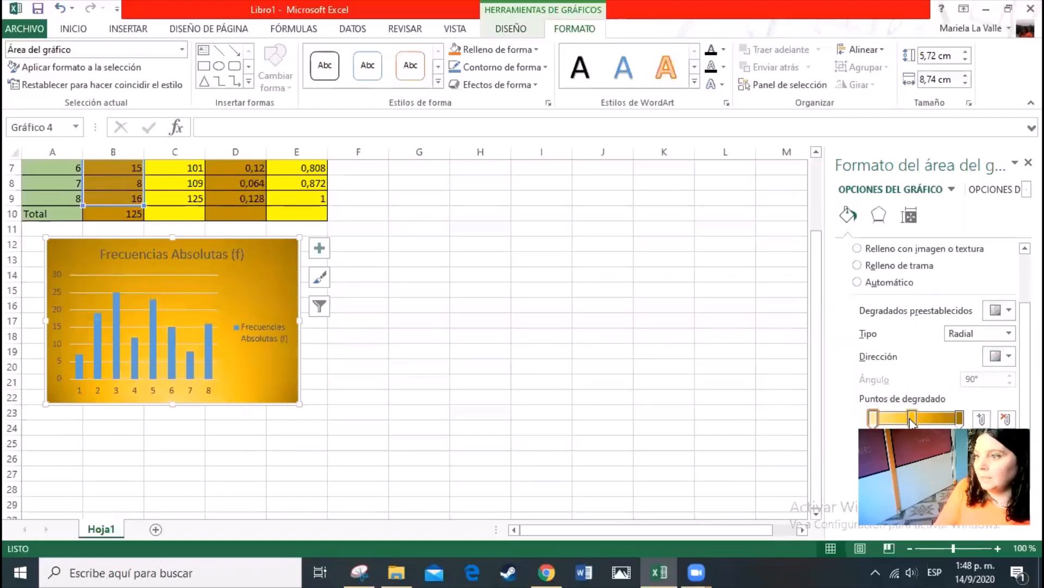
pyautogui.moveTo(912, 419)
pyautogui.mouseDown()
pyautogui.moveTo(935, 422)
pyautogui.moveTo(893, 422)
pyautogui.moveTo(906, 421)
pyautogui.mouseUp()
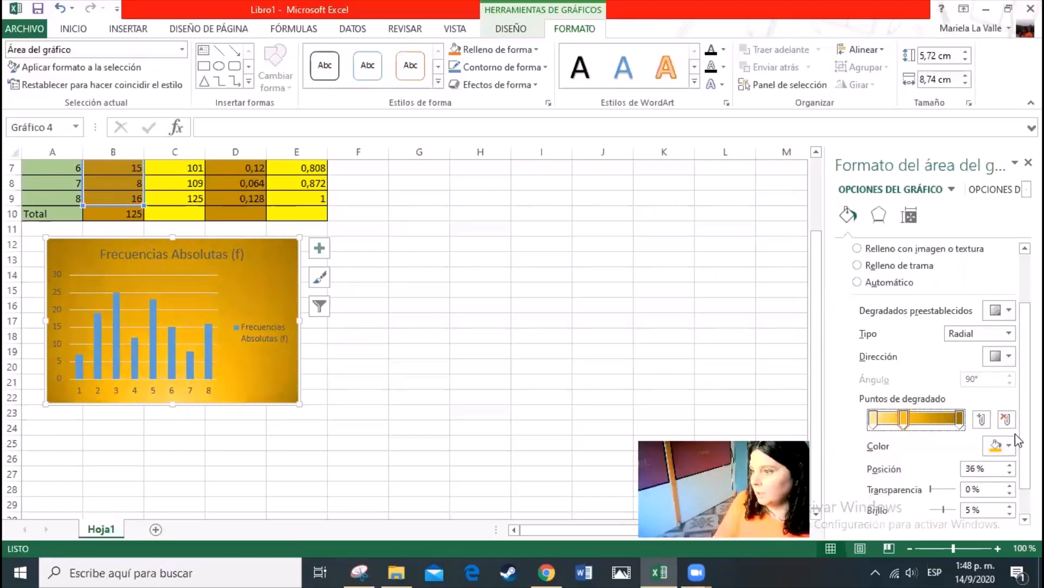
pyautogui.click(1008, 445)
pyautogui.click(980, 413)
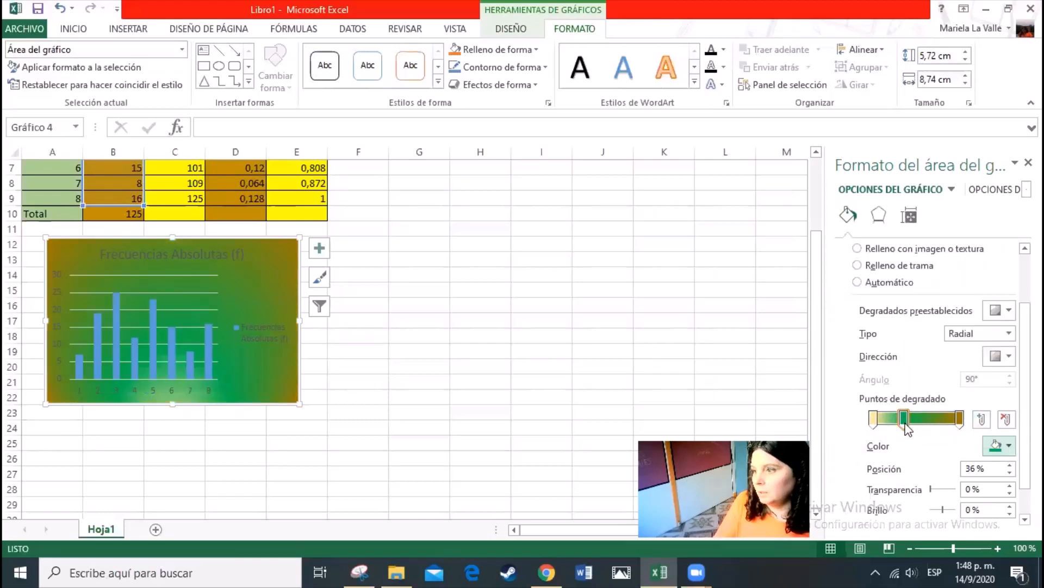
pyautogui.moveTo(906, 425)
pyautogui.mouseDown()
pyautogui.moveTo(945, 421)
pyautogui.moveTo(909, 422)
pyautogui.mouseUp()
pyautogui.click(956, 422)
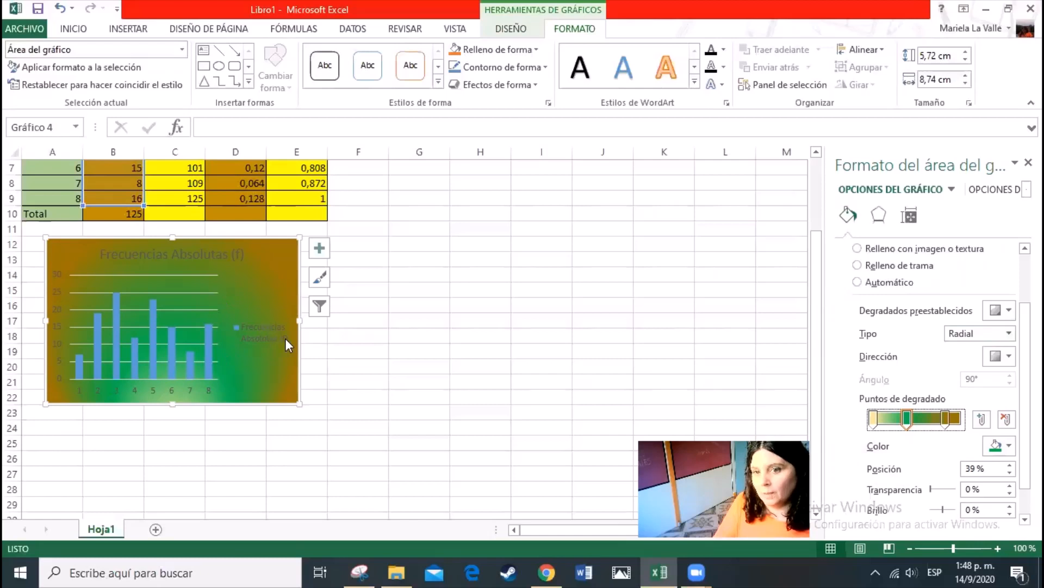
# Try the Rectangular, Lineal and Camino gradient types on the chart area and settle on Lineal
pyautogui.click(1009, 333)
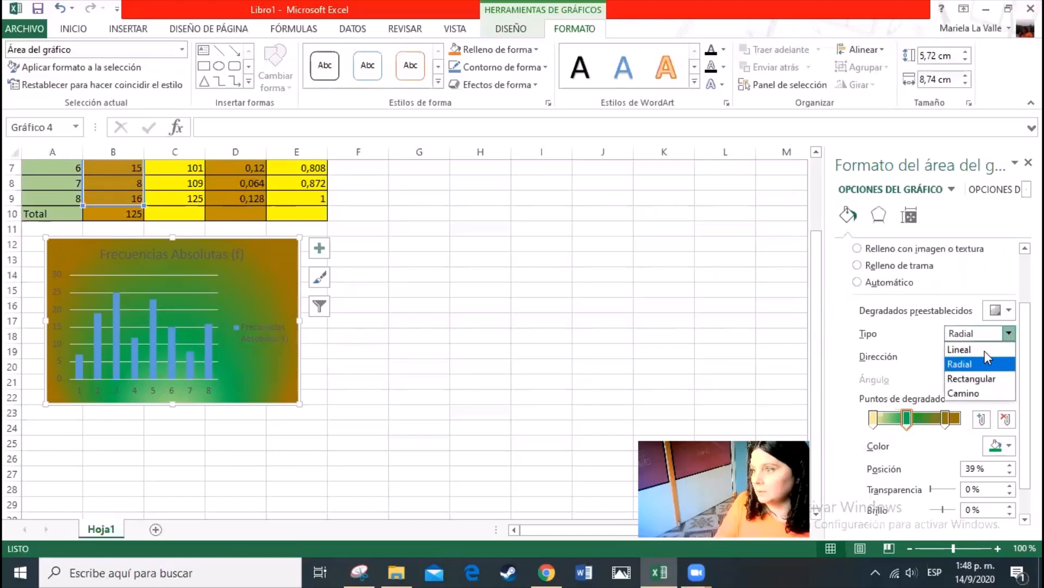
pyautogui.click(974, 378)
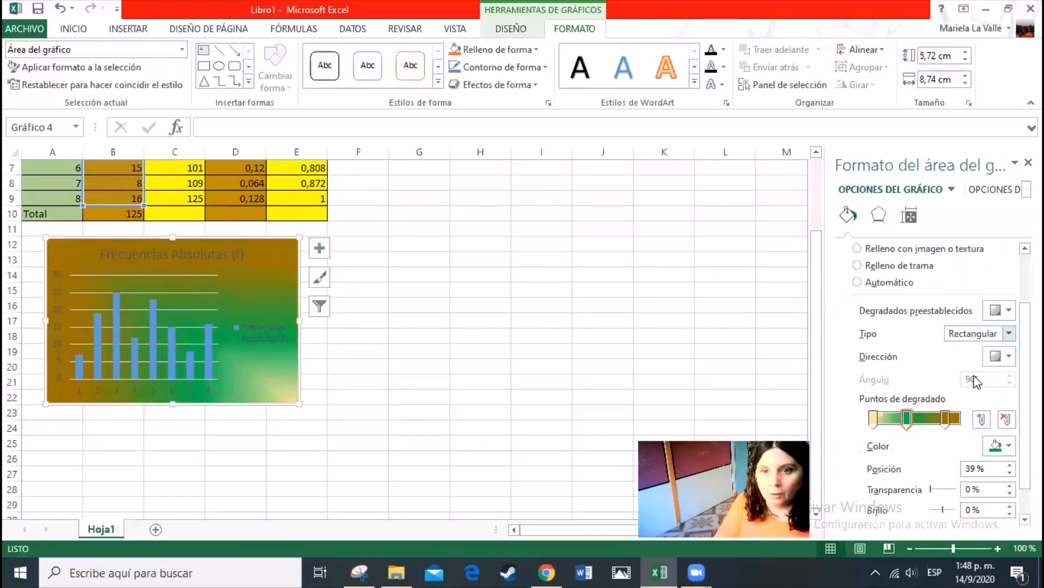
pyautogui.click(1009, 333)
pyautogui.click(959, 349)
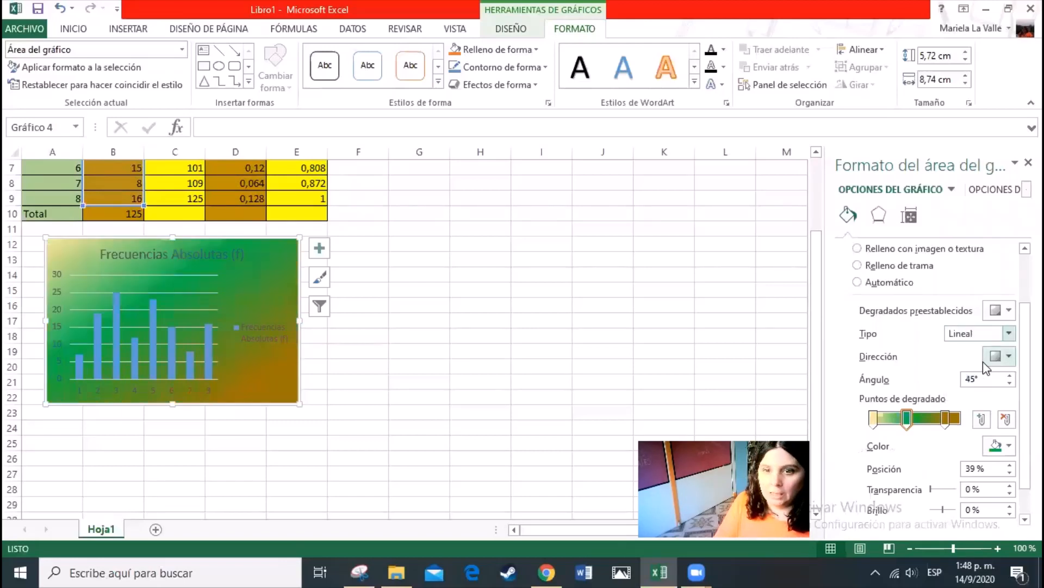
pyautogui.click(1009, 333)
pyautogui.click(974, 392)
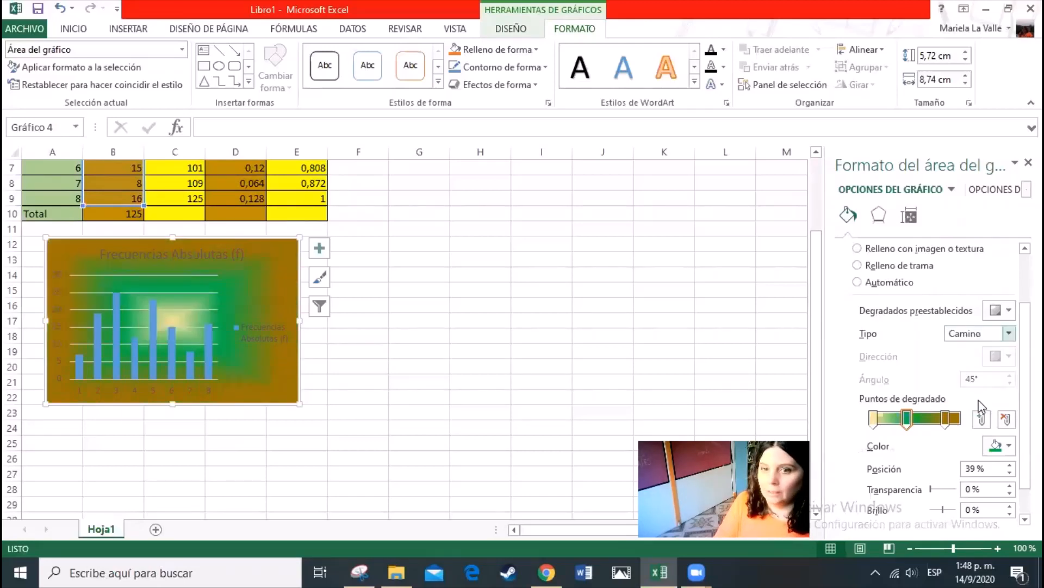
pyautogui.click(1009, 333)
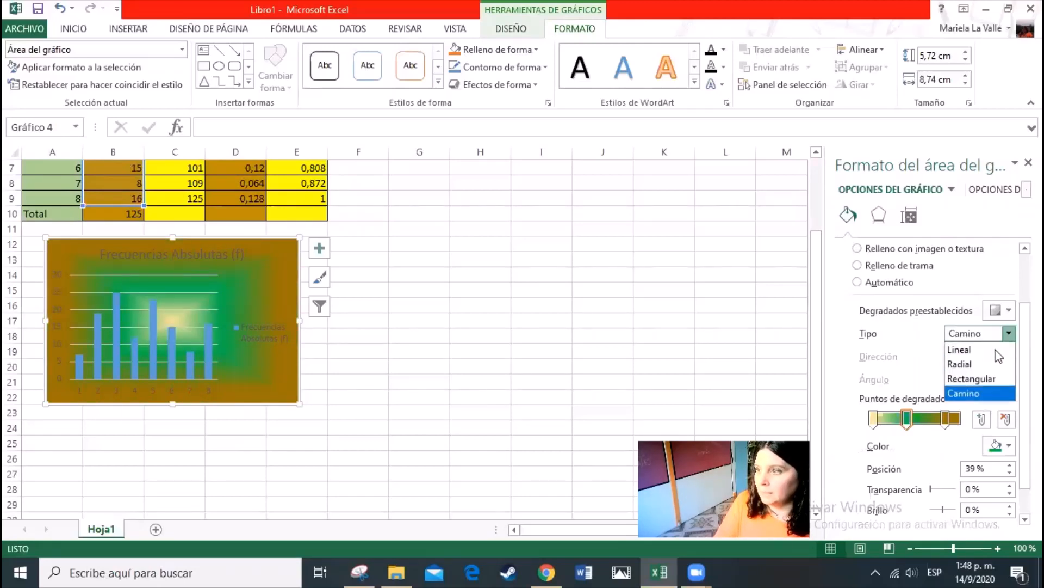
pyautogui.click(971, 350)
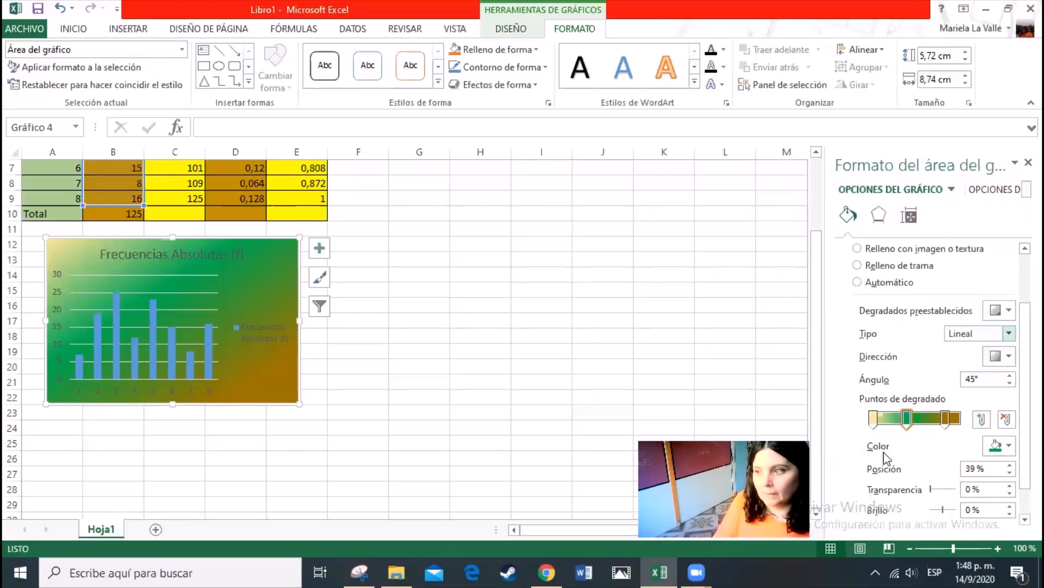
# Recolour the middle gradient stop light orange with 80% brightness and move it to position 51%
pyautogui.click(999, 445)
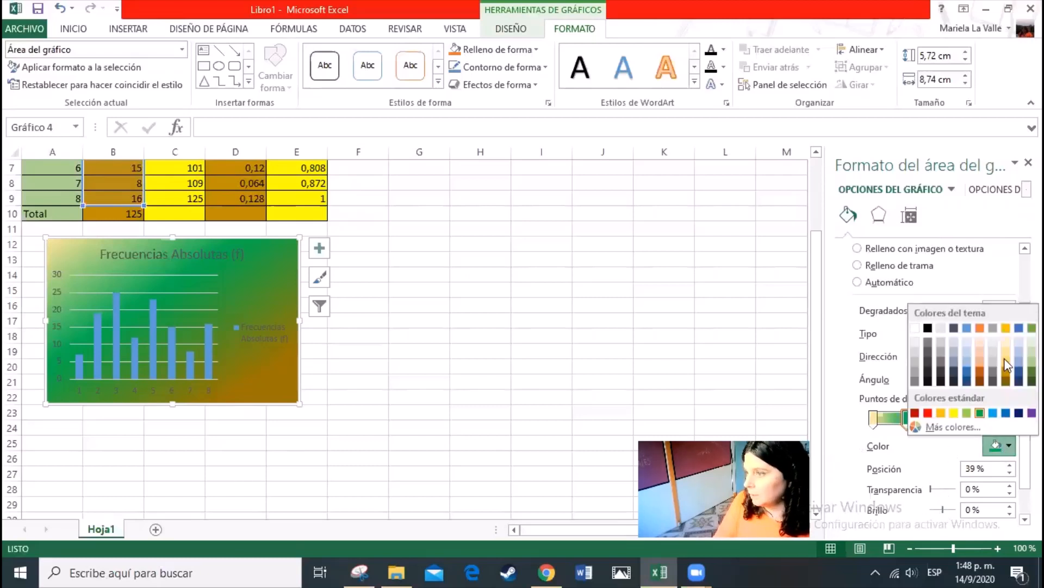
pyautogui.click(980, 341)
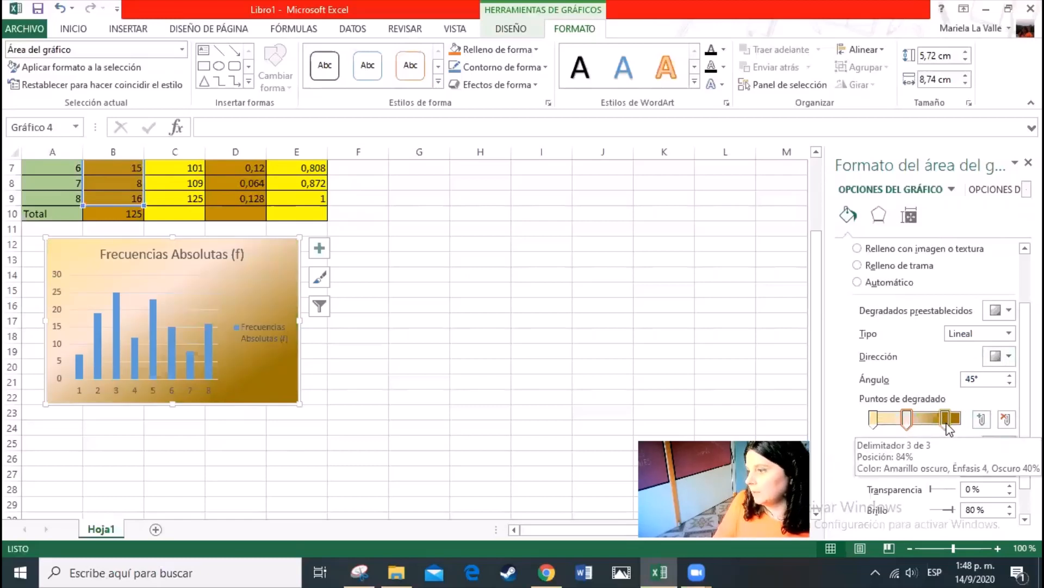
pyautogui.moveTo(950, 429); pyautogui.dragTo(922, 424)
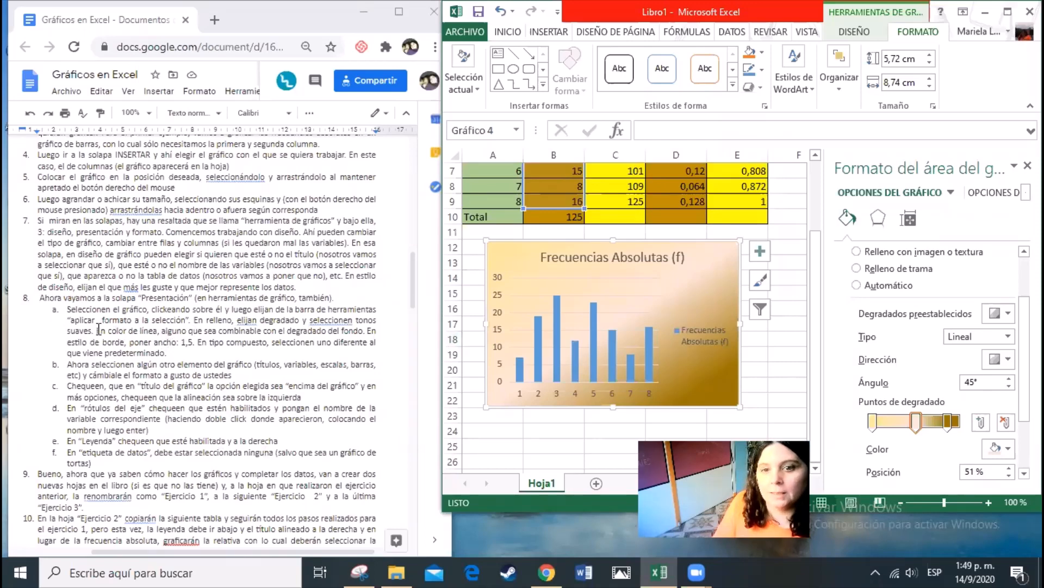
# Highlight the line colour sentence of instruction 8a and give the chart area a solid orange border
pyautogui.moveTo(97, 332); pyautogui.dragTo(364, 331)
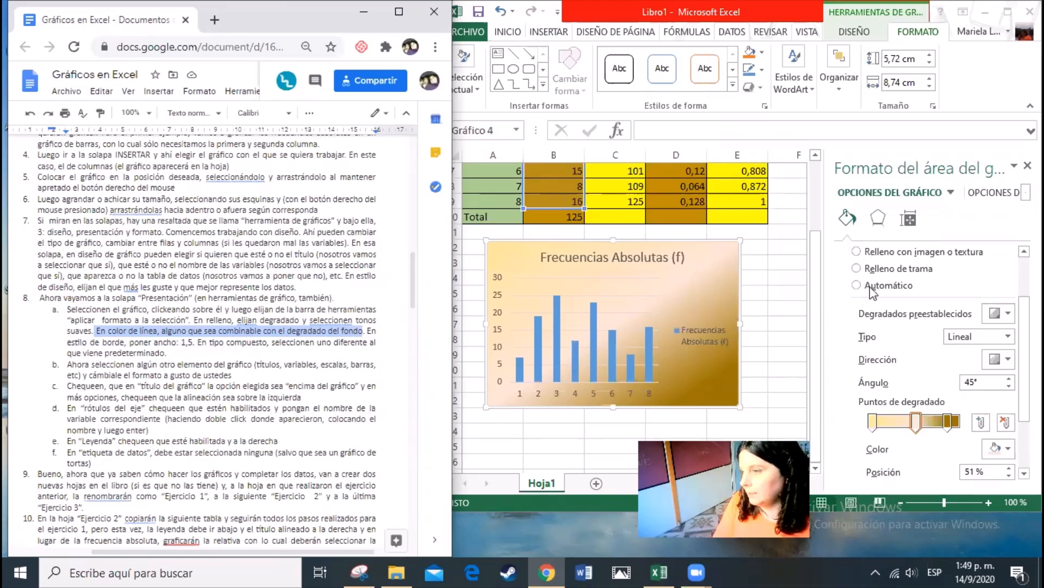
pyautogui.scroll(2, 855, 245)
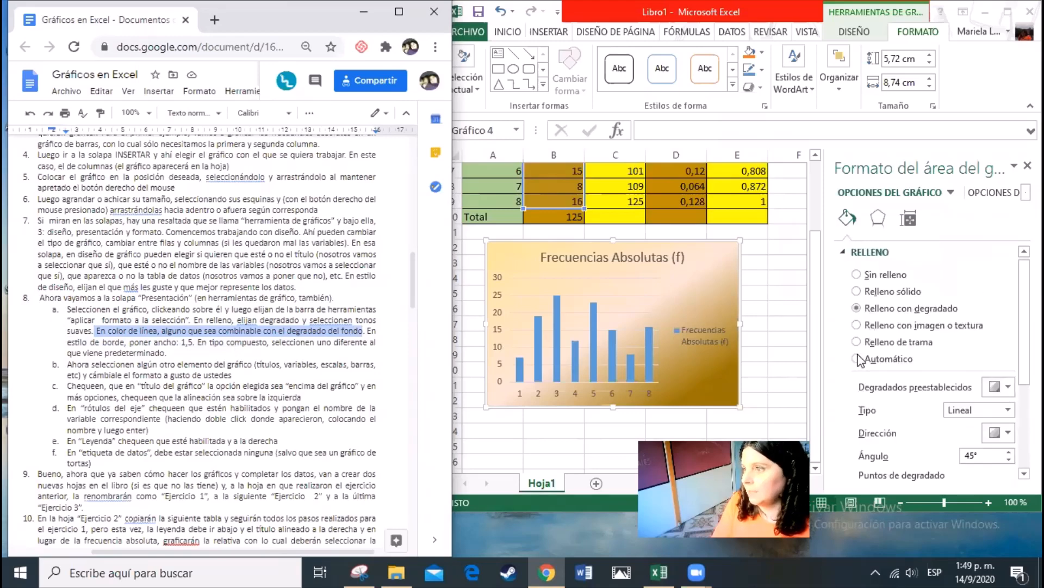
pyautogui.click(846, 259)
pyautogui.click(846, 253)
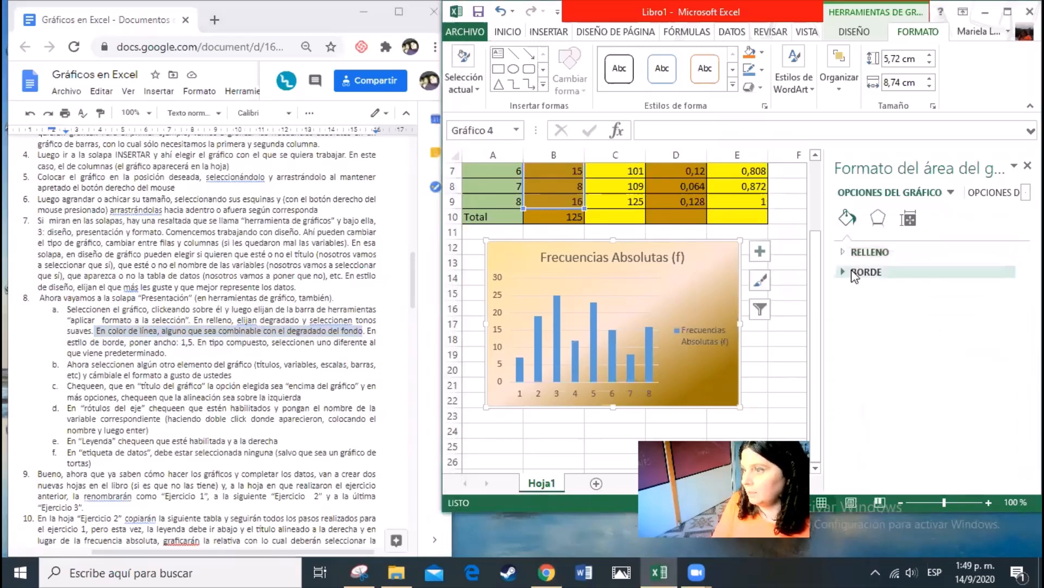
pyautogui.click(845, 271)
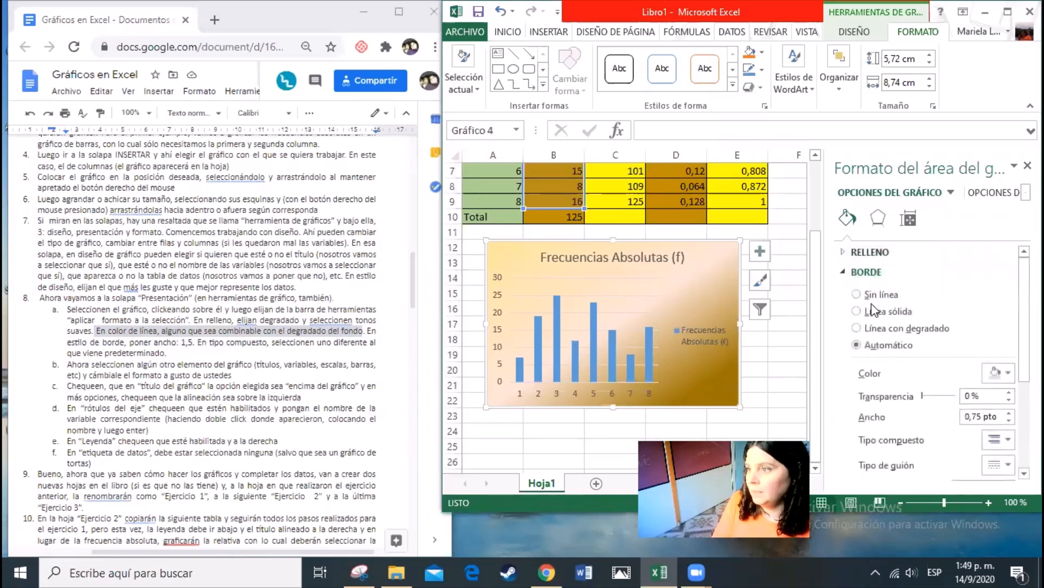
pyautogui.click(1001, 376)
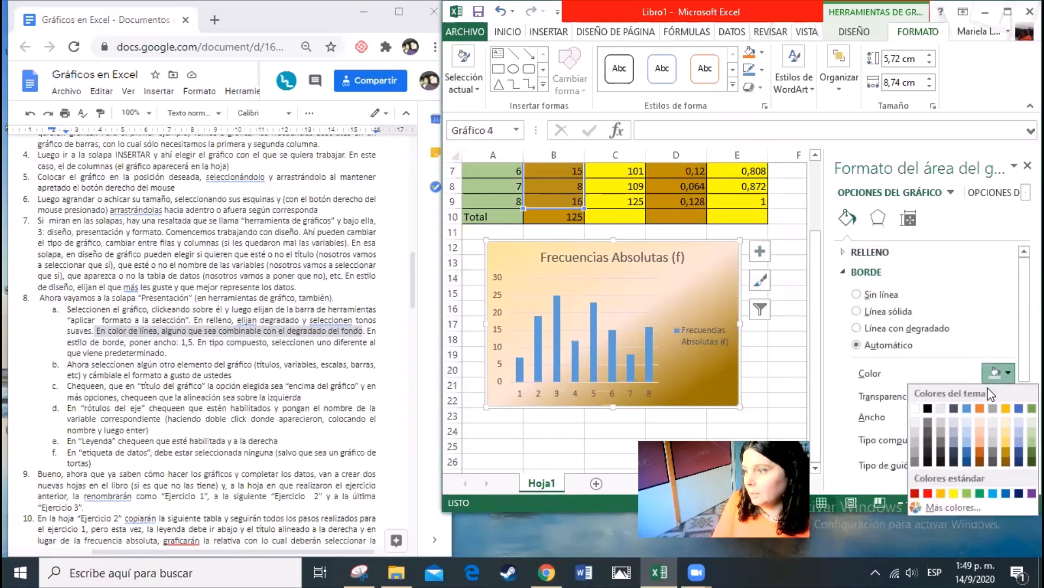
pyautogui.click(983, 411)
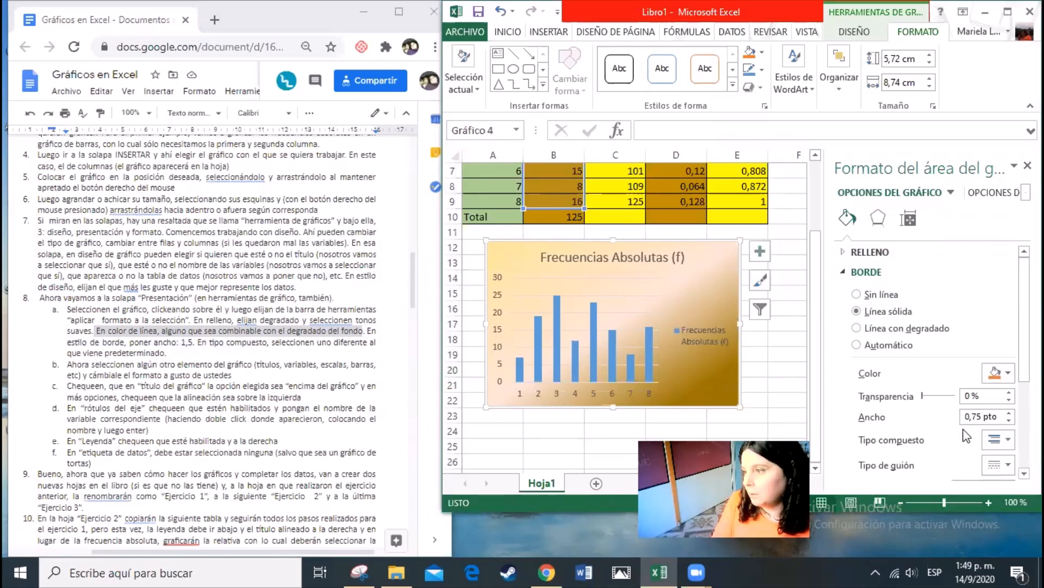
# Set the chart border width to 1,5 pto with the Grueso Fino compound type, and check the border with the chart deselected
pyautogui.click(1007, 414)
pyautogui.click(1008, 414)
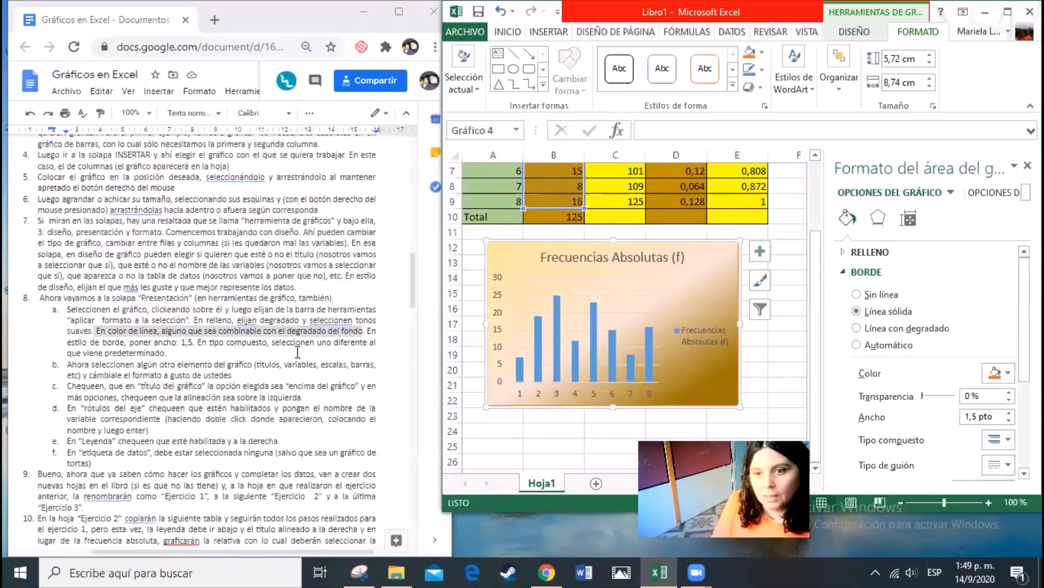
pyautogui.click(997, 439)
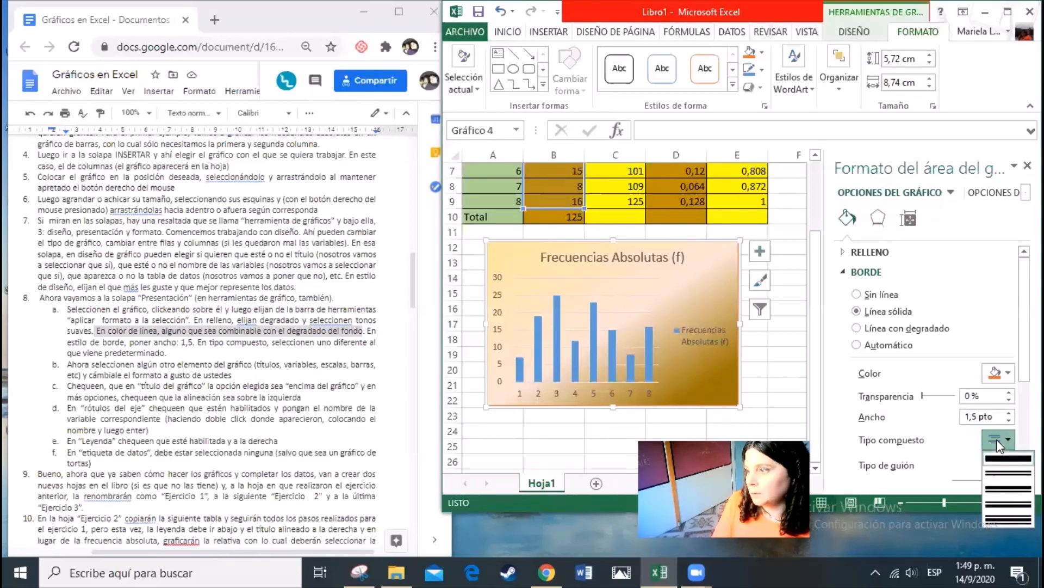
pyautogui.click(995, 490)
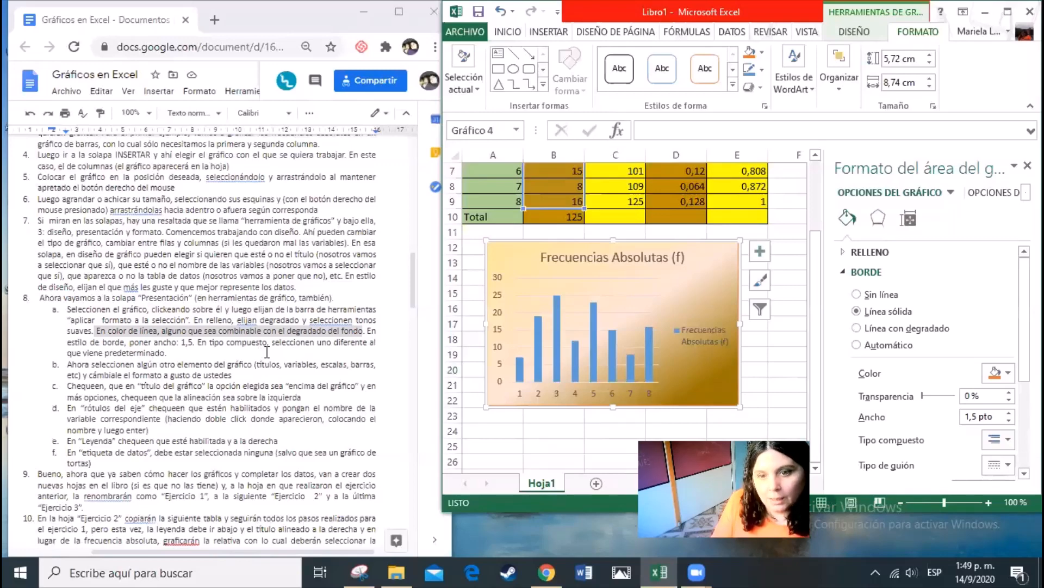
pyautogui.click(773, 385)
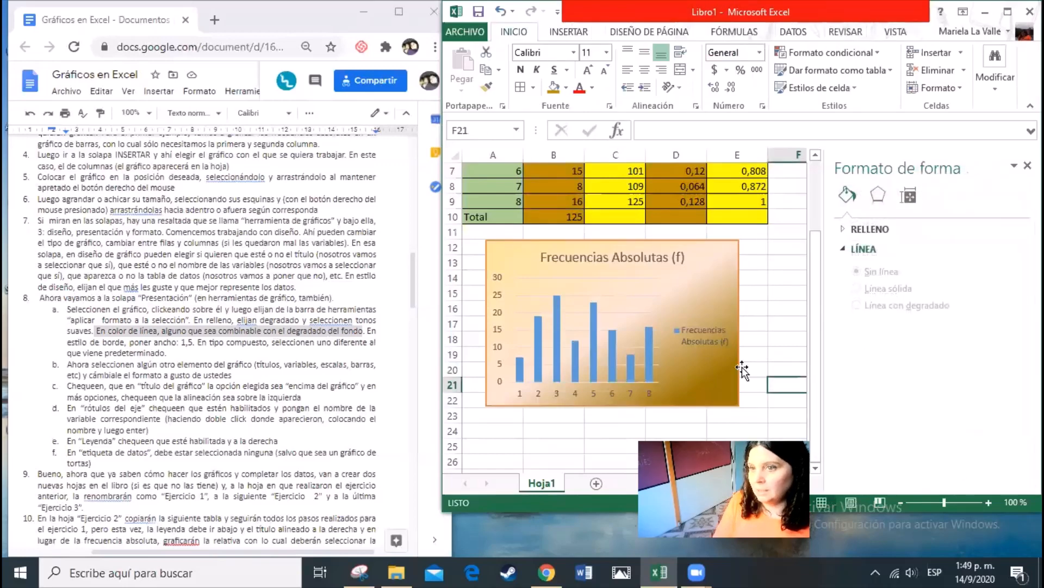
pyautogui.click(734, 405)
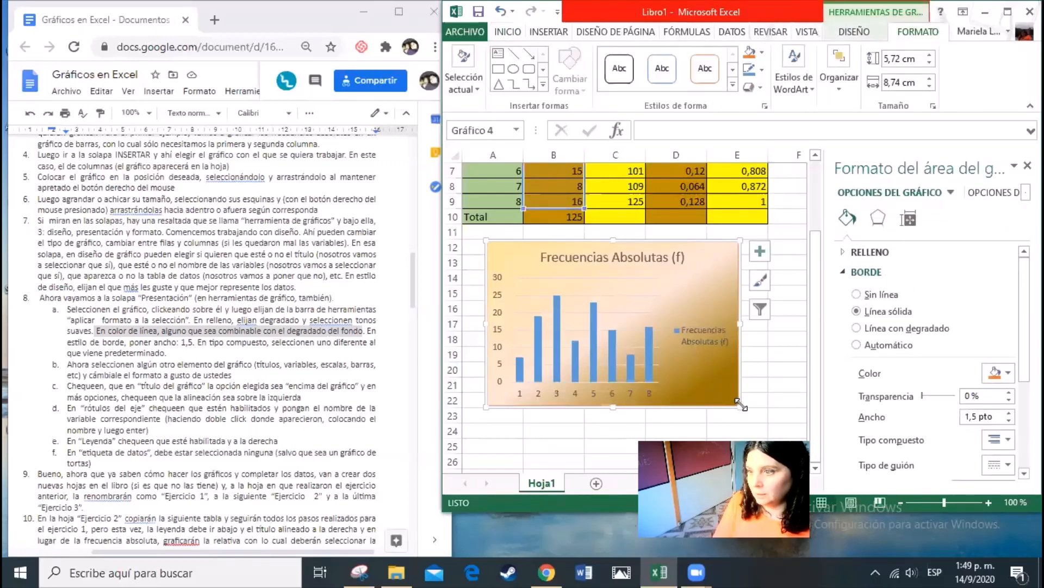
# Enlarge the chart to 6,3 cm high by 9,68 cm wide and recolour its solid border with the light blue theme colour
pyautogui.moveTo(740, 405); pyautogui.dragTo(767, 423)
pyautogui.click(783, 379)
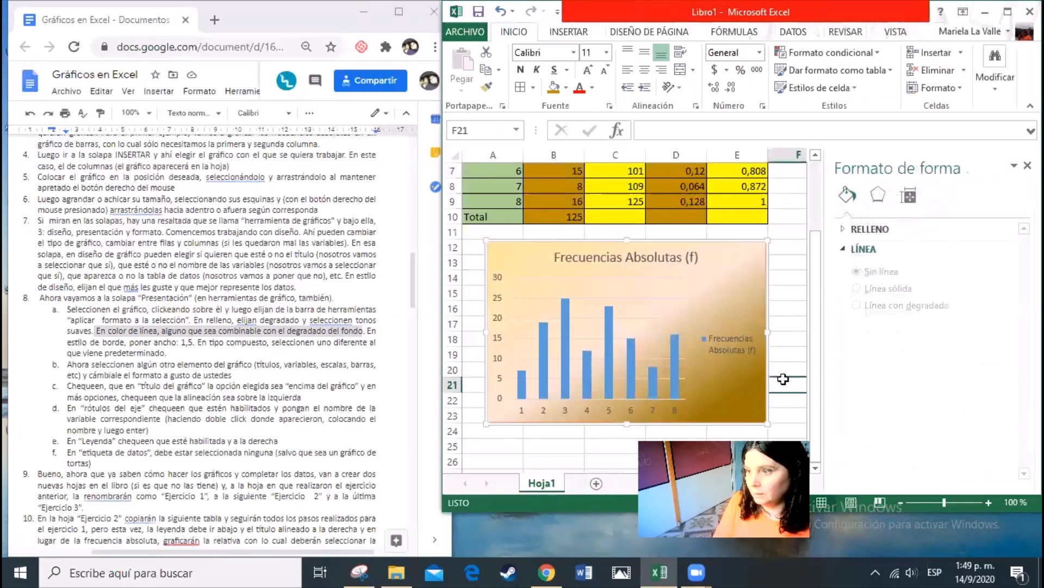
pyautogui.click(653, 249)
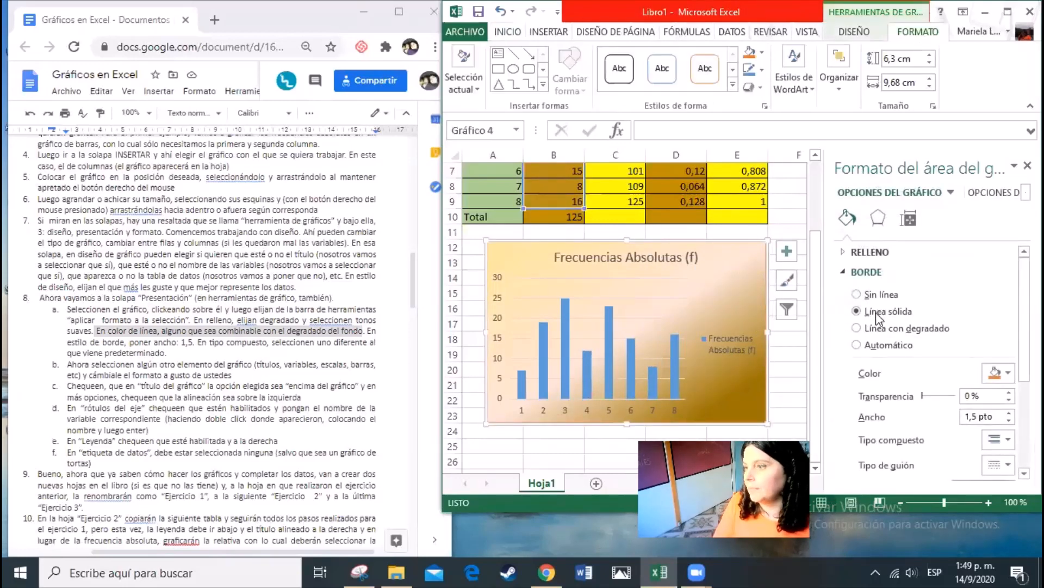
pyautogui.click(996, 373)
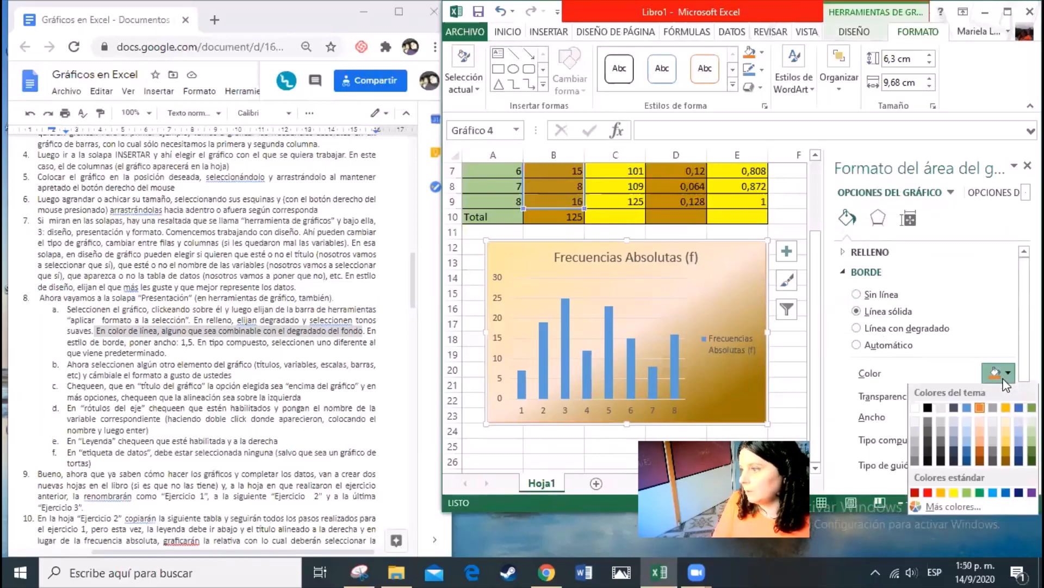
pyautogui.click(964, 408)
pyautogui.click(791, 384)
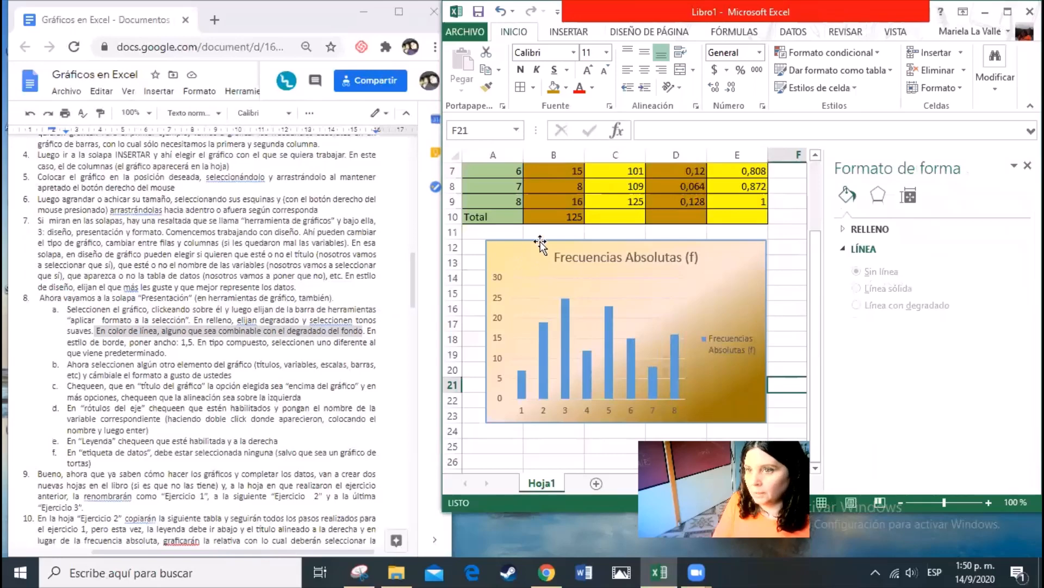
# Increase the chart area's border width to at least 2,75 pto and check the border with the chart deselected
pyautogui.click(756, 248)
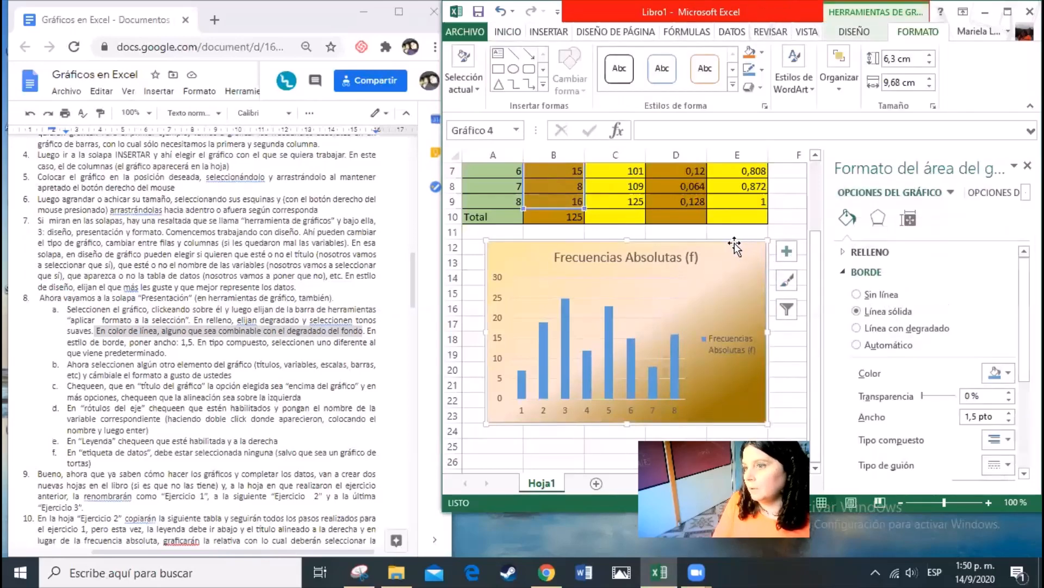
pyautogui.click(1009, 413)
pyautogui.click(1009, 413)
pyautogui.click(1009, 413)
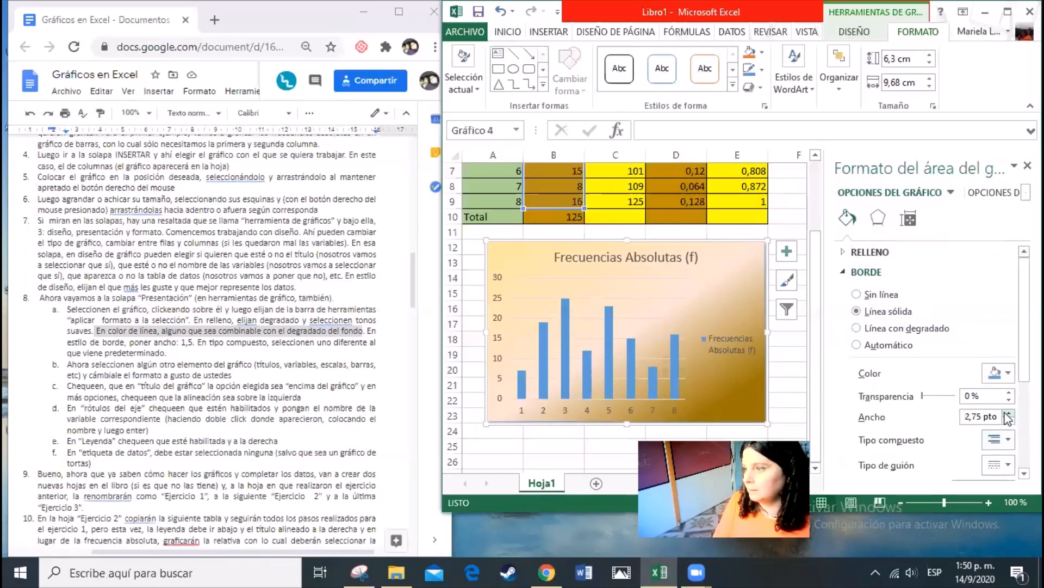
pyautogui.click(1009, 413)
pyautogui.click(717, 335)
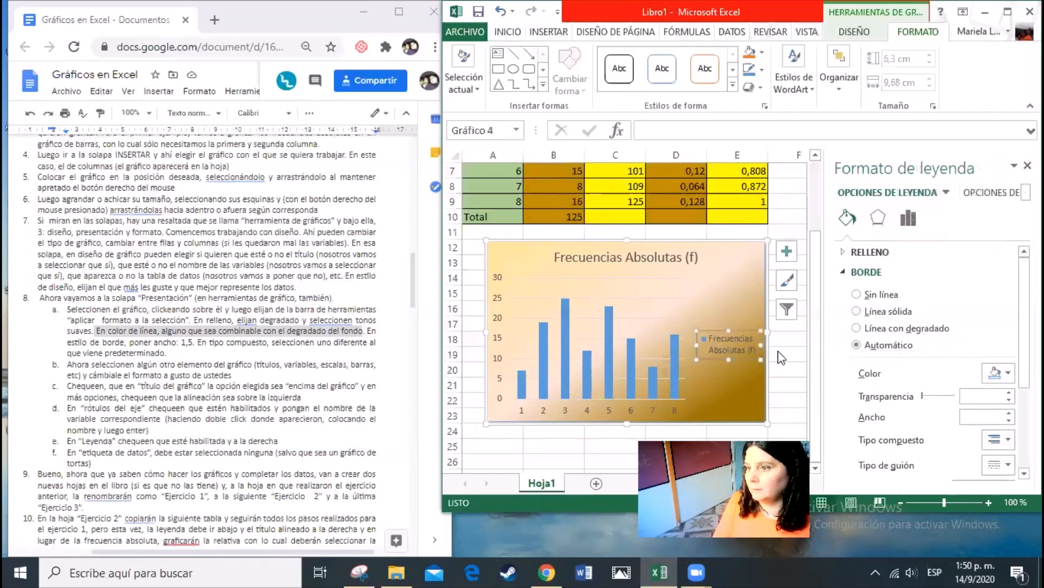
pyautogui.click(781, 353)
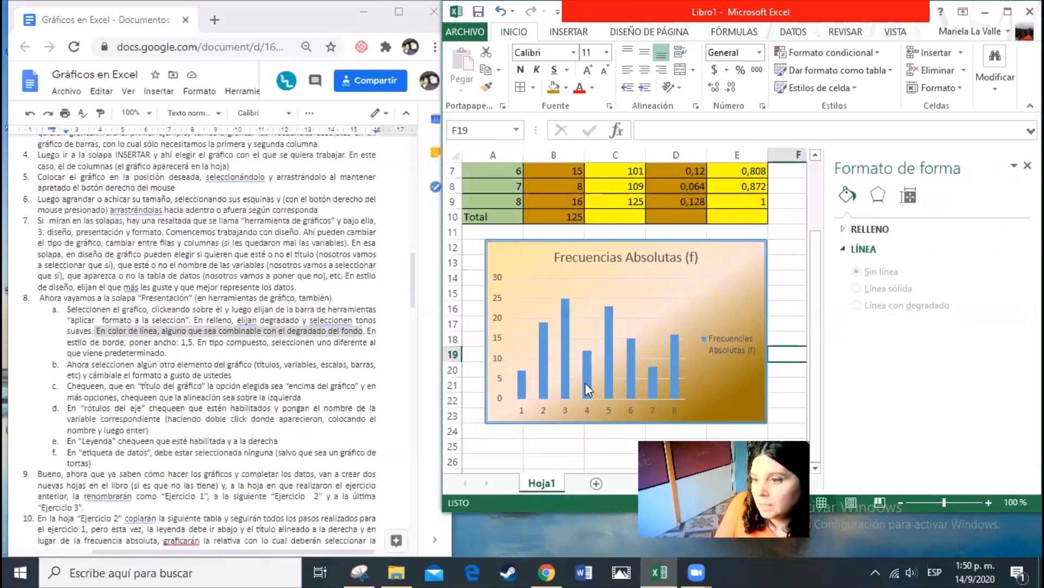
# Give the column series a pattern fill, trying the 70% pattern before choosing wide diagonal stripes
pyautogui.moveTo(593, 373)
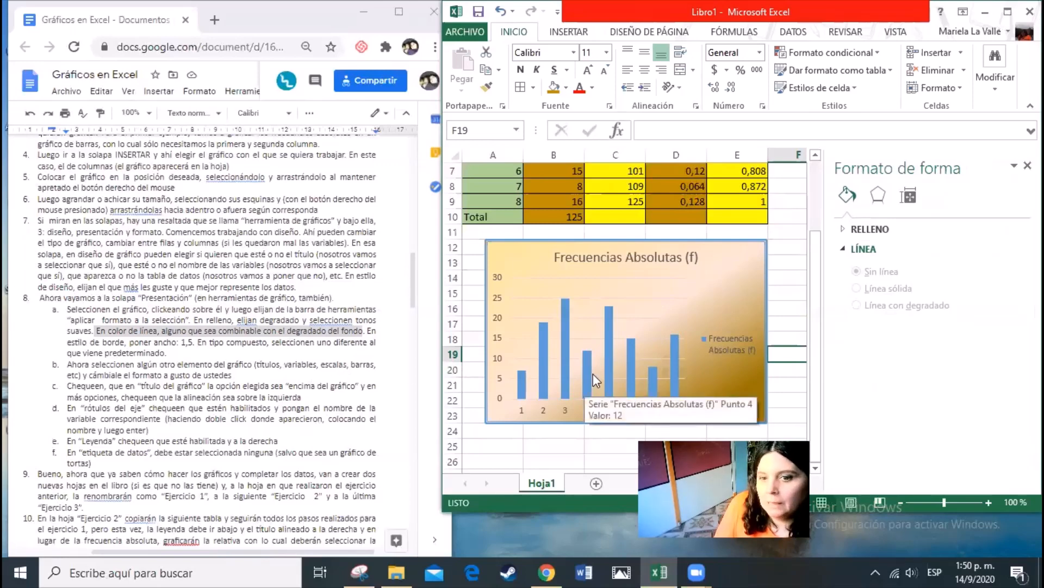
pyautogui.click(606, 357)
pyautogui.click(606, 347)
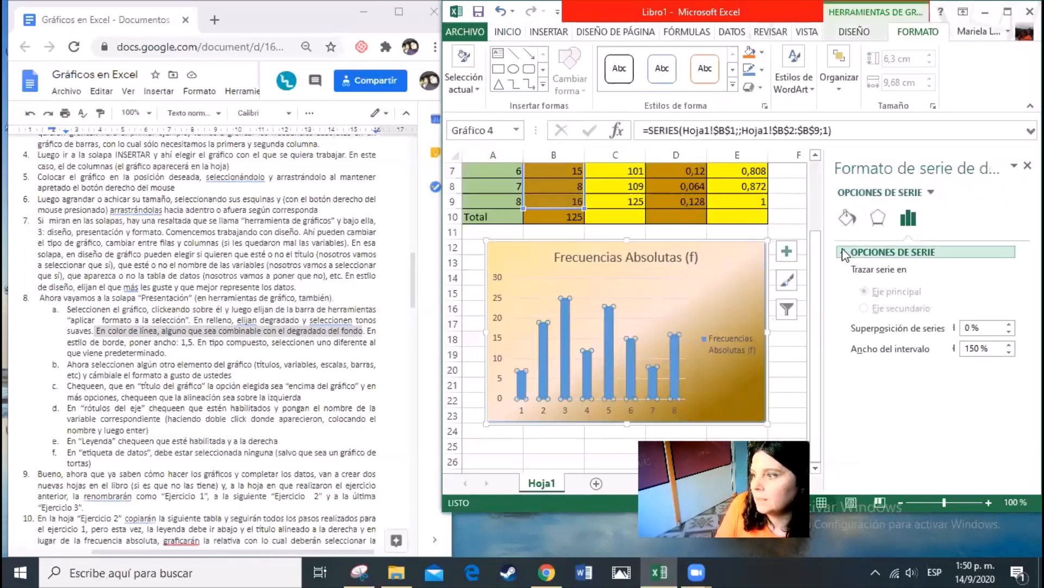
pyautogui.click(847, 217)
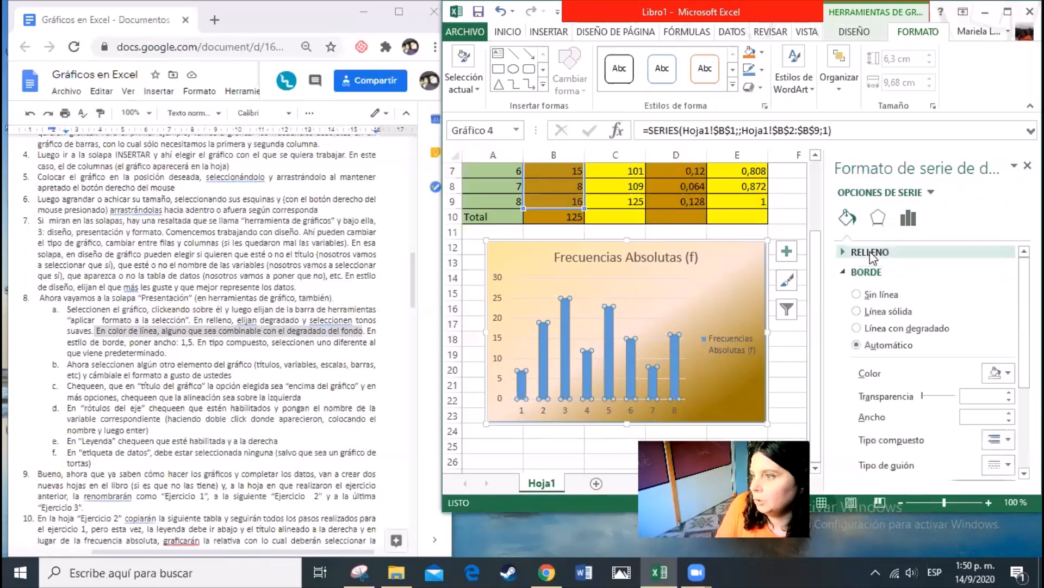
pyautogui.click(870, 251)
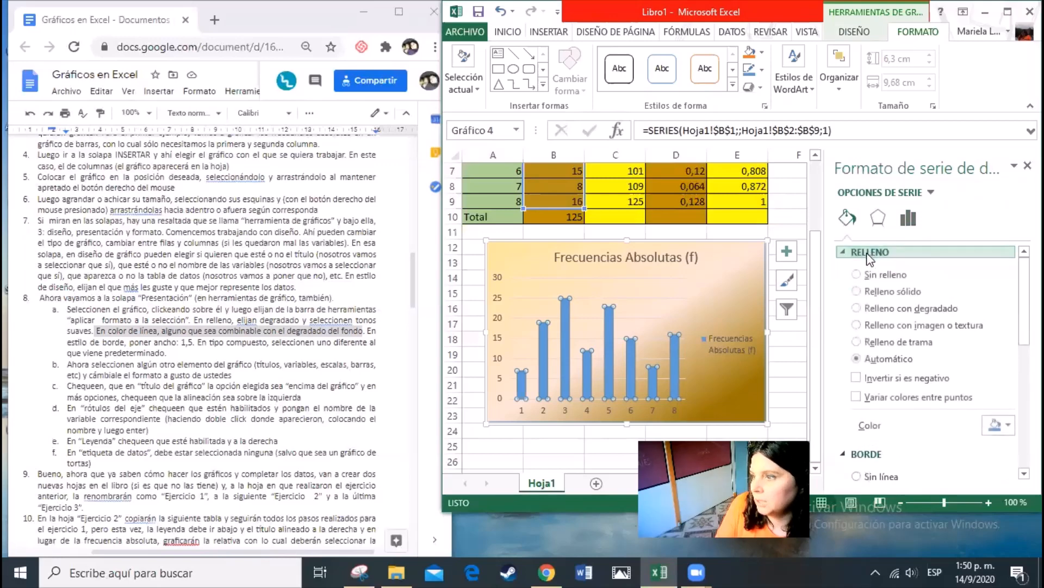
pyautogui.click(871, 342)
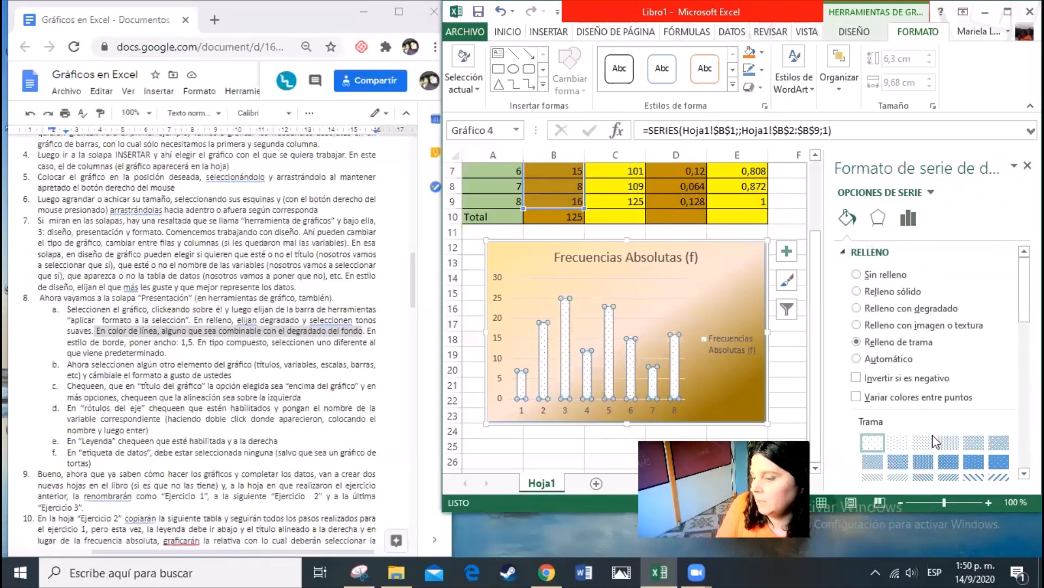
pyautogui.click(923, 463)
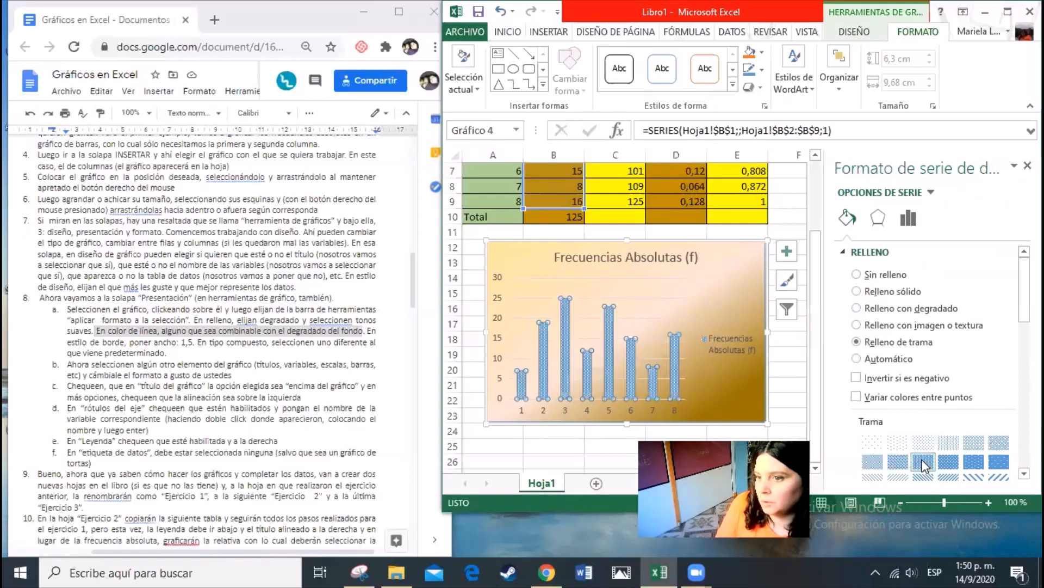
pyautogui.click(974, 477)
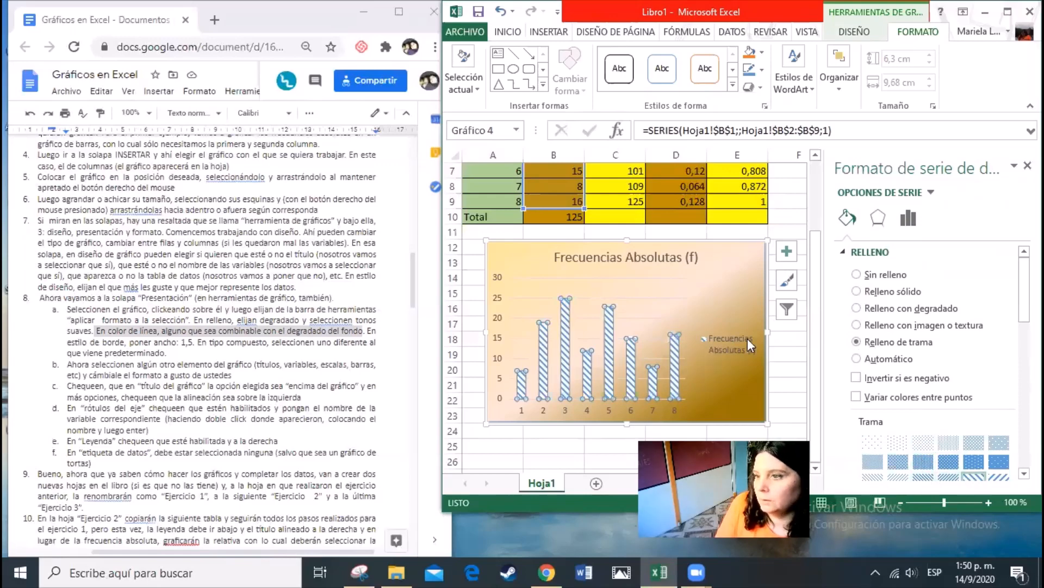
# Set the column pattern's foreground to dark green and try other patterns, settling on diagonal bricks
pyautogui.scroll(-3, 949, 381)
pyautogui.scroll(-6, 949, 376)
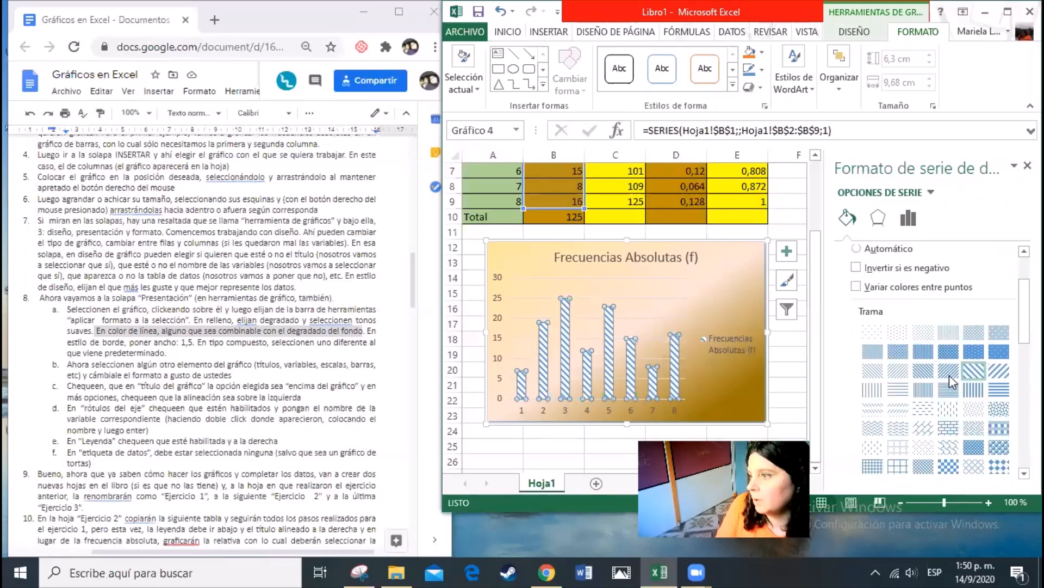
pyautogui.click(996, 383)
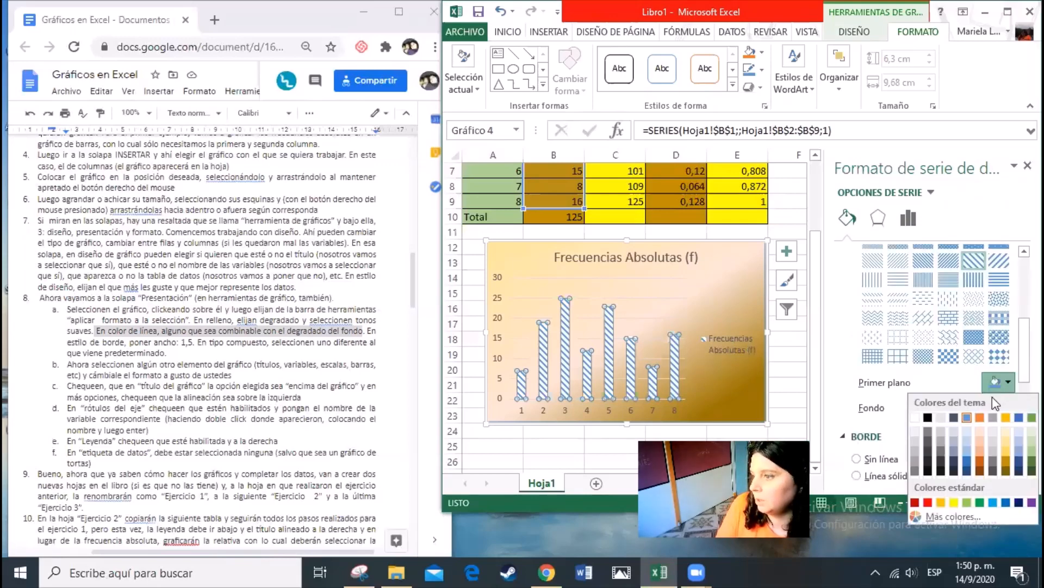
pyautogui.click(1018, 461)
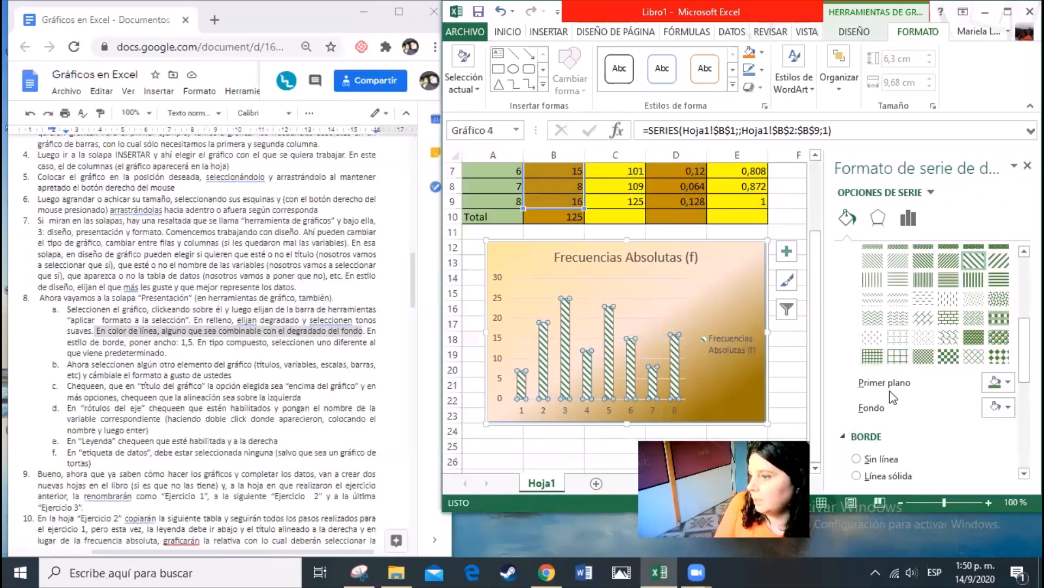
pyautogui.click(876, 357)
pyautogui.click(949, 318)
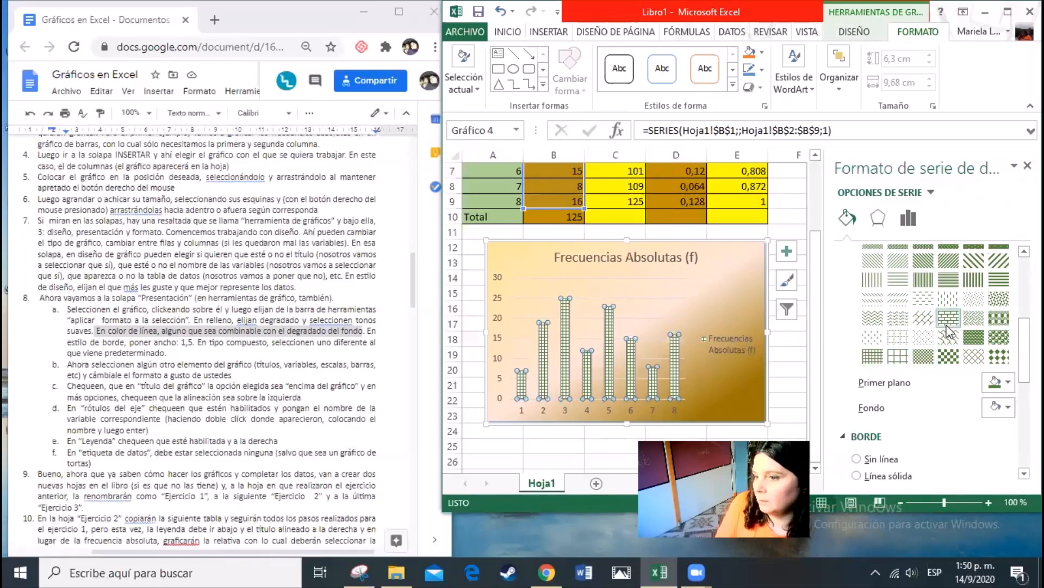
pyautogui.click(918, 324)
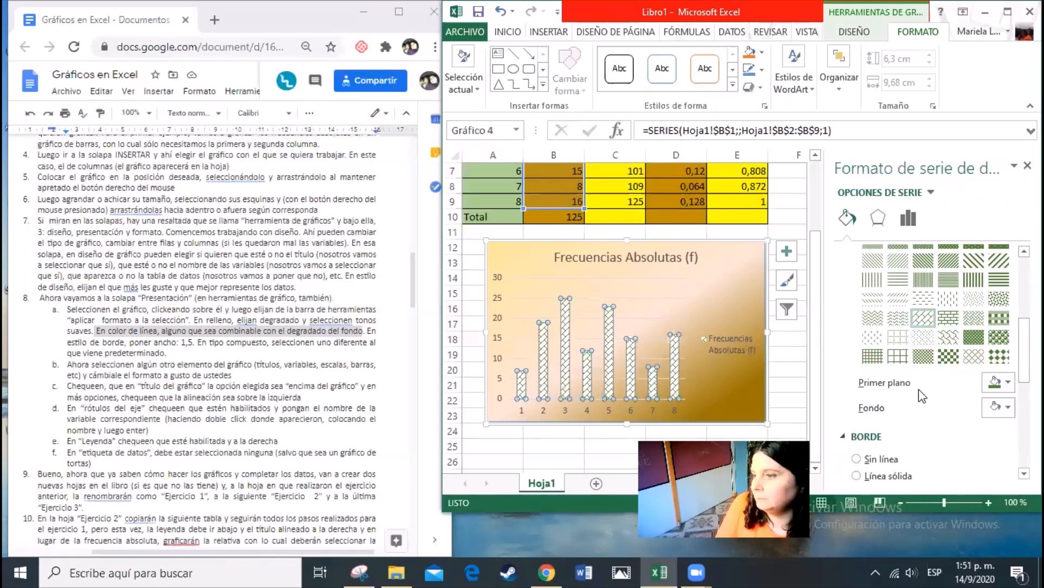
# Give the columns a solid border line, leave its colour as it is, and deselect the chart
pyautogui.scroll(-3, 917, 389)
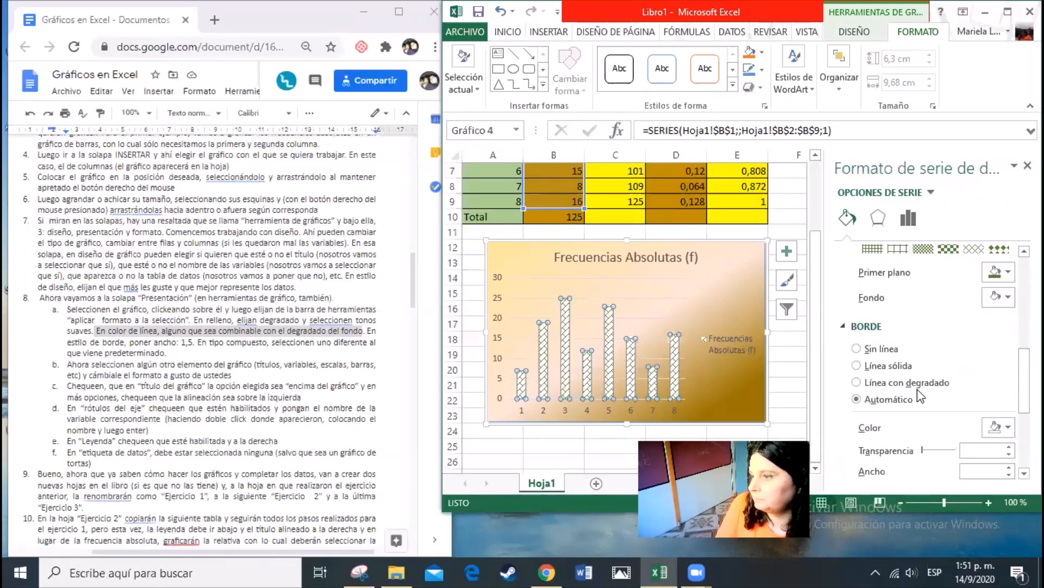
pyautogui.click(857, 366)
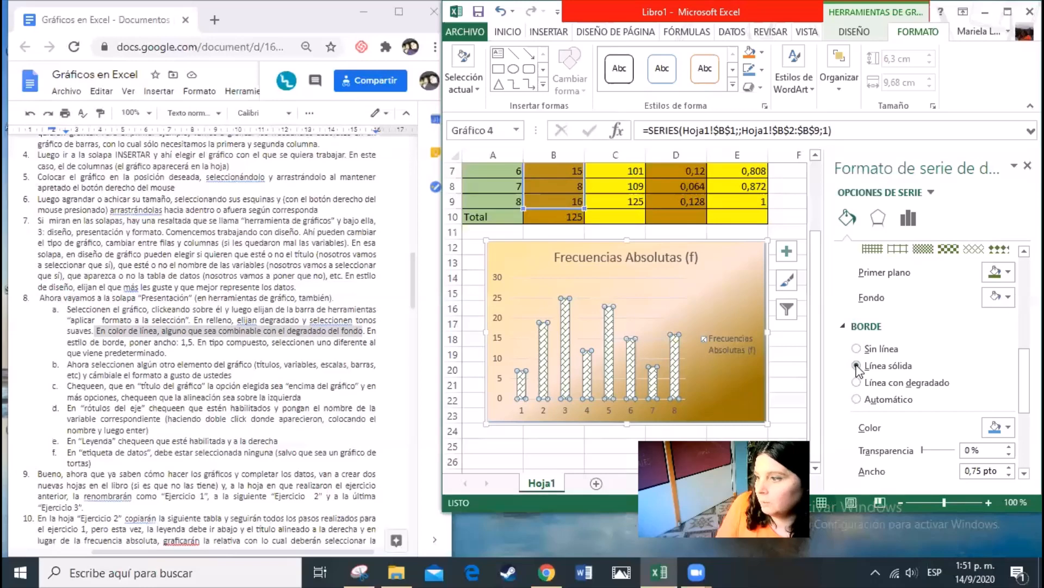
pyautogui.click(999, 434)
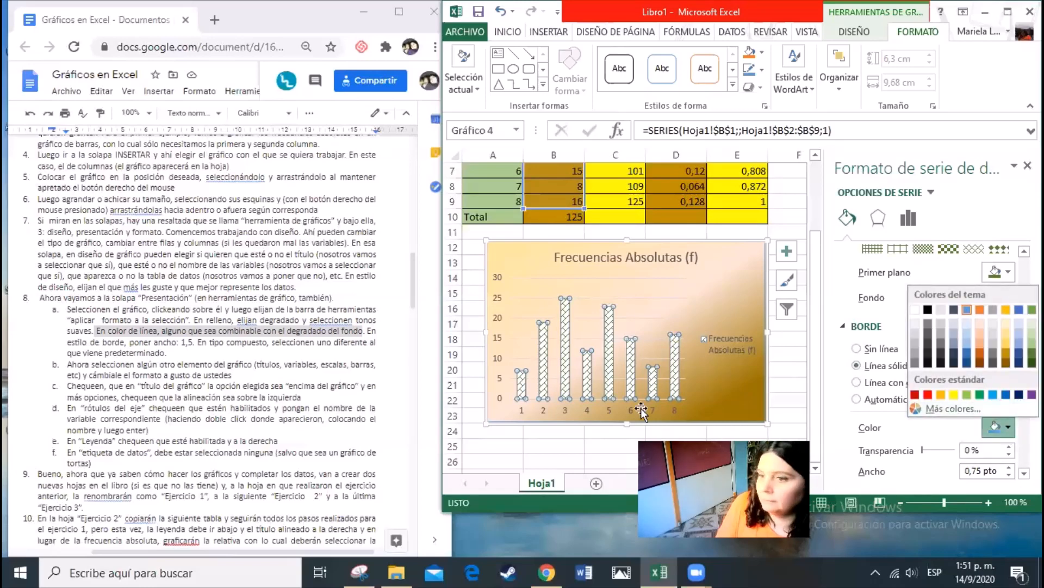
pyautogui.click(789, 377)
pyautogui.click(788, 377)
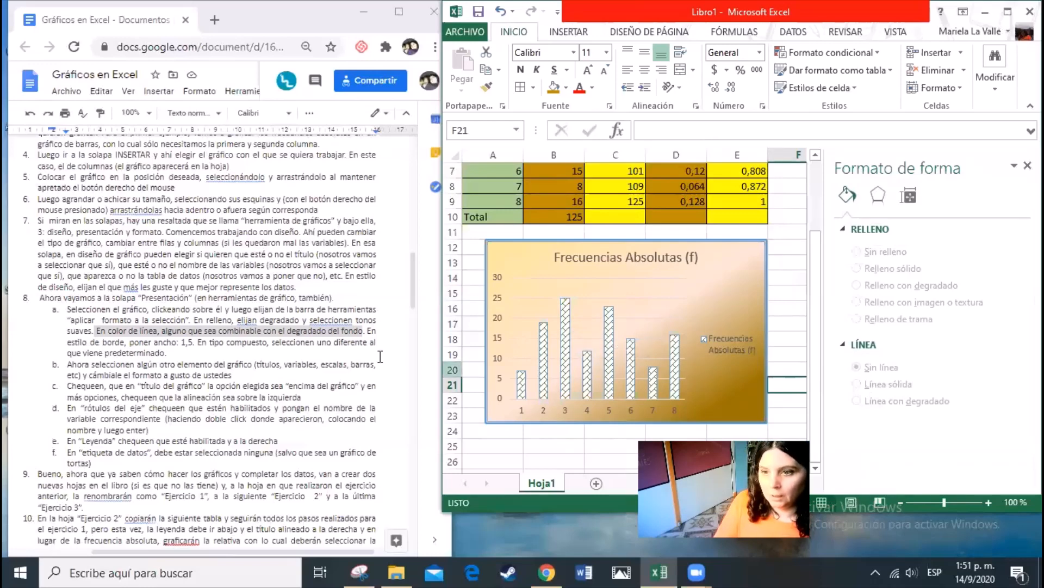
# Clear the text highlight in the Google Docs instructions, and maximise the Excel window with the chart title selected
pyautogui.click(179, 398)
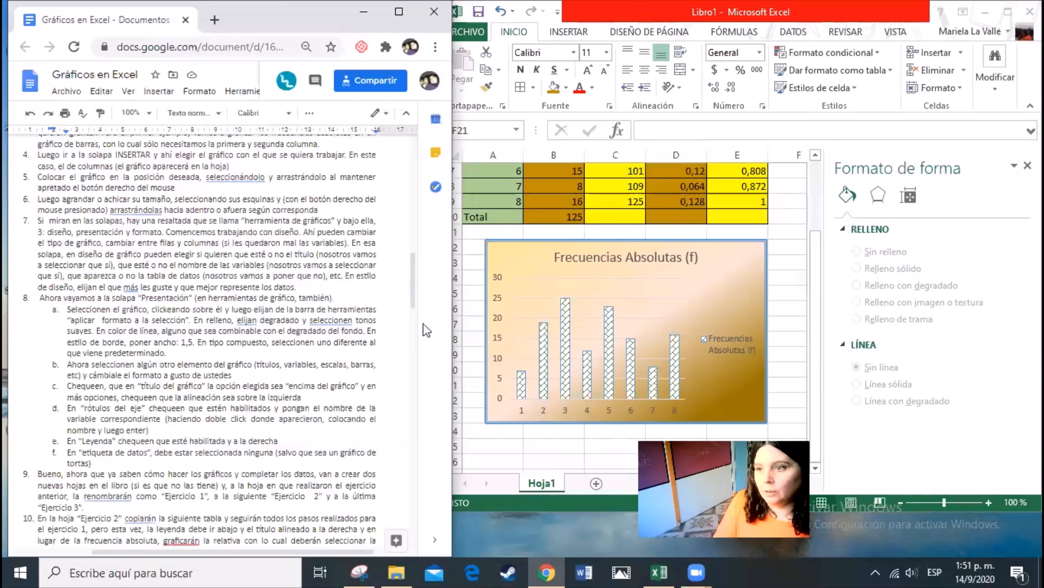
pyautogui.click(579, 257)
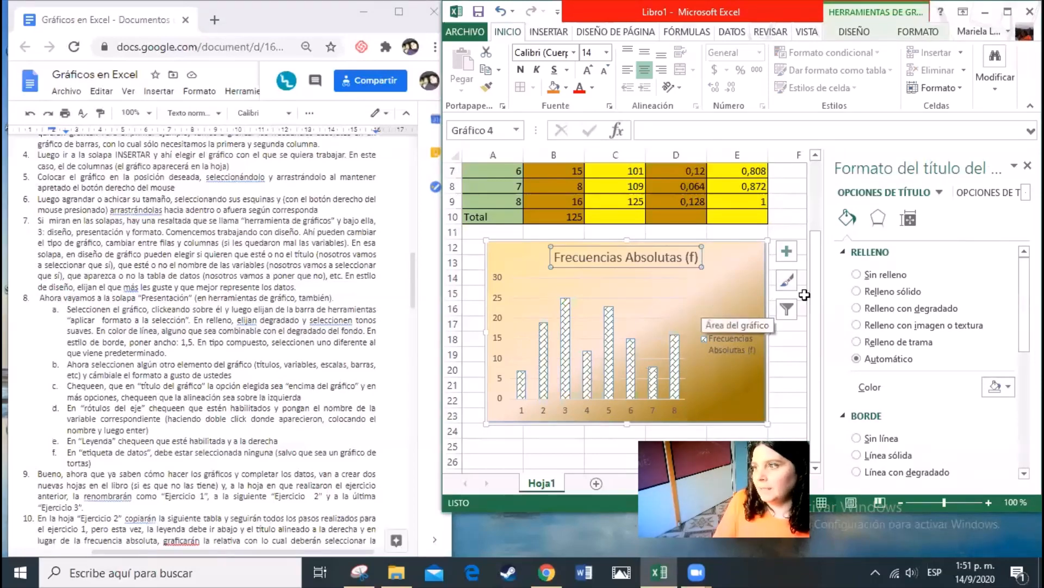
pyautogui.click(1008, 12)
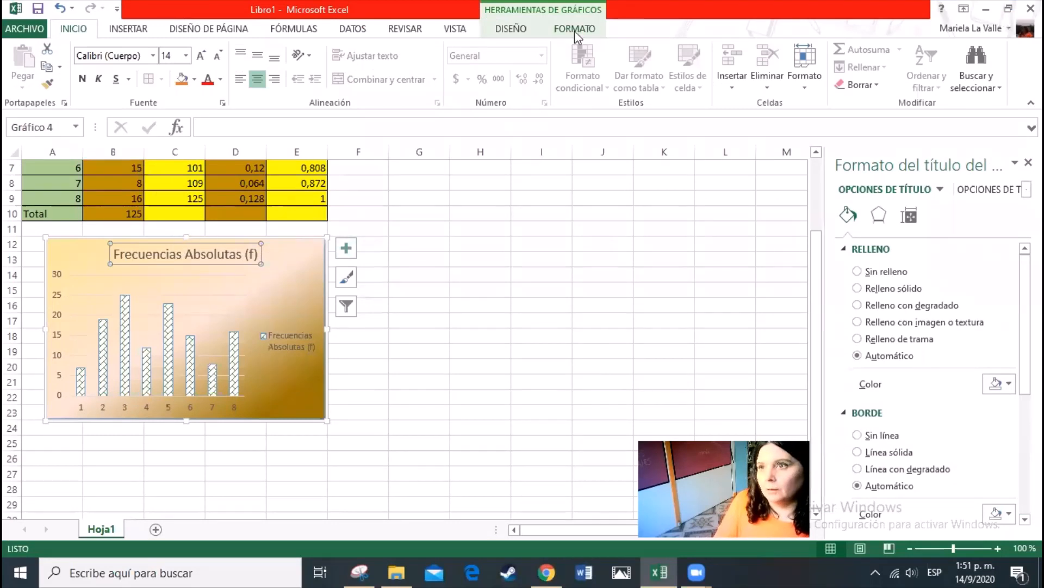
pyautogui.click(575, 29)
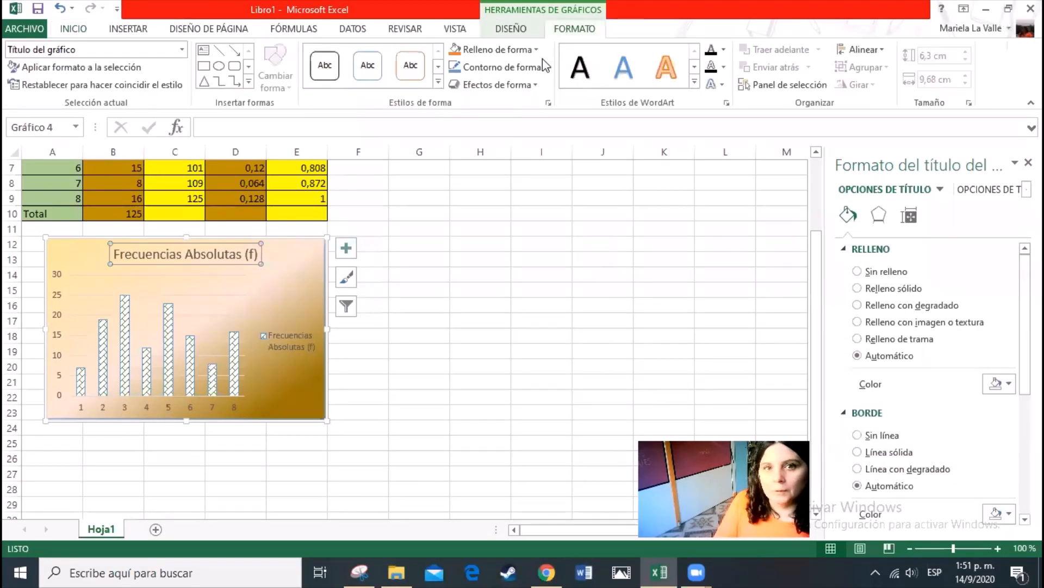
pyautogui.click(182, 51)
pyautogui.click(183, 51)
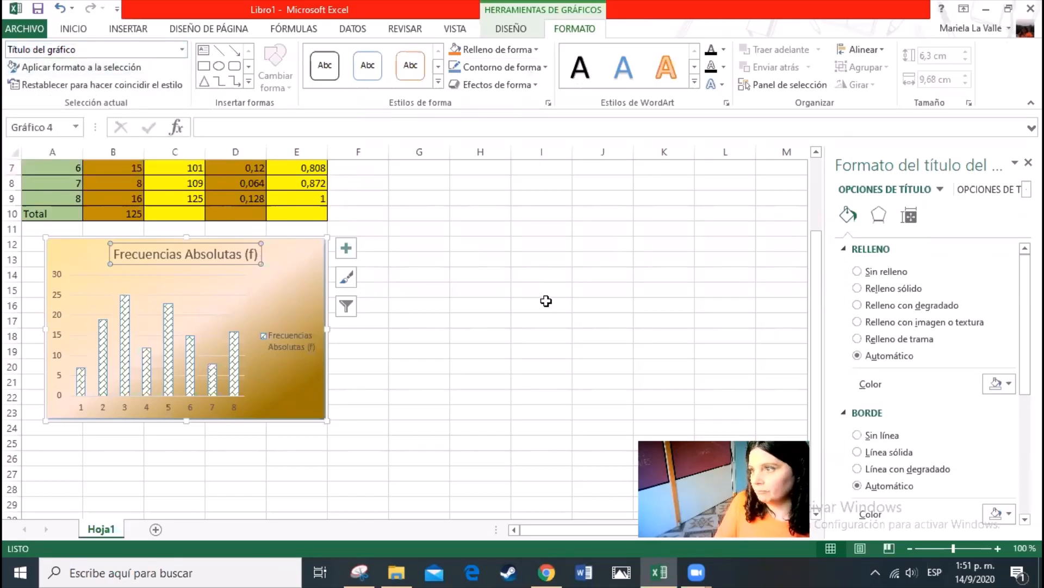
pyautogui.click(432, 344)
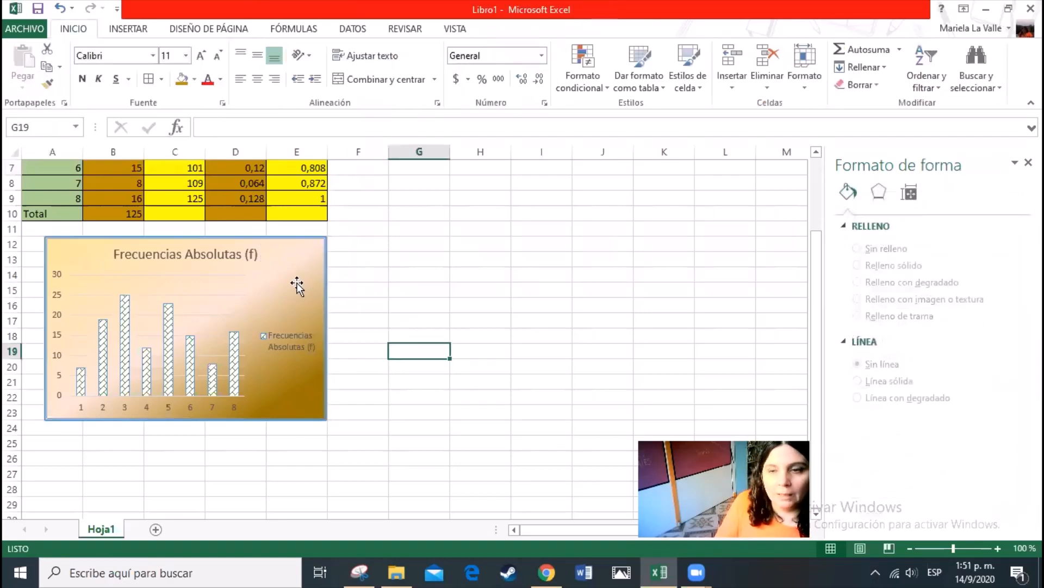
# Open the formatting options of the chart title and display its alignment settings
pyautogui.click(296, 337)
pyautogui.click(303, 289)
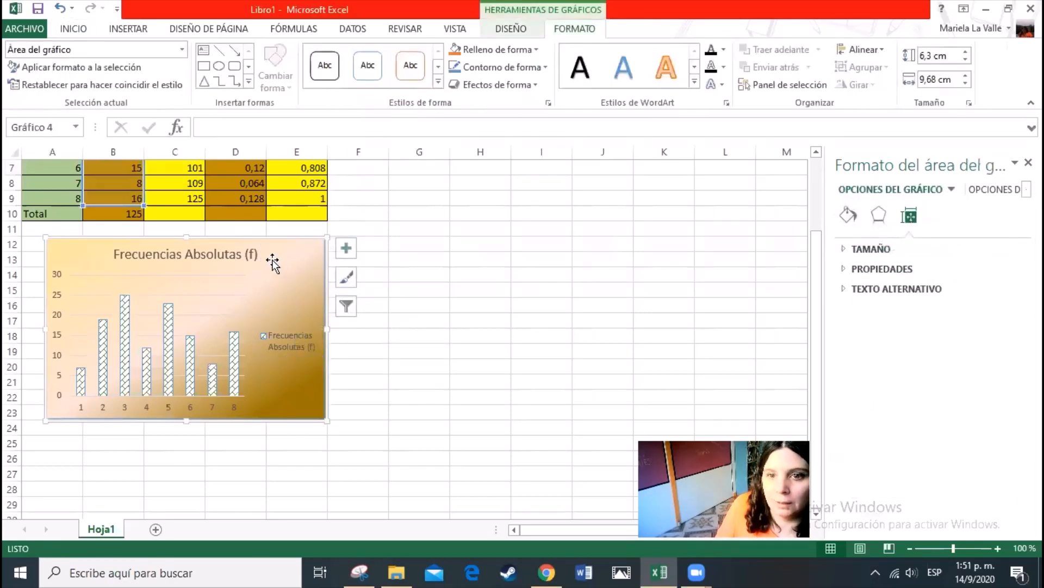
pyautogui.click(246, 263)
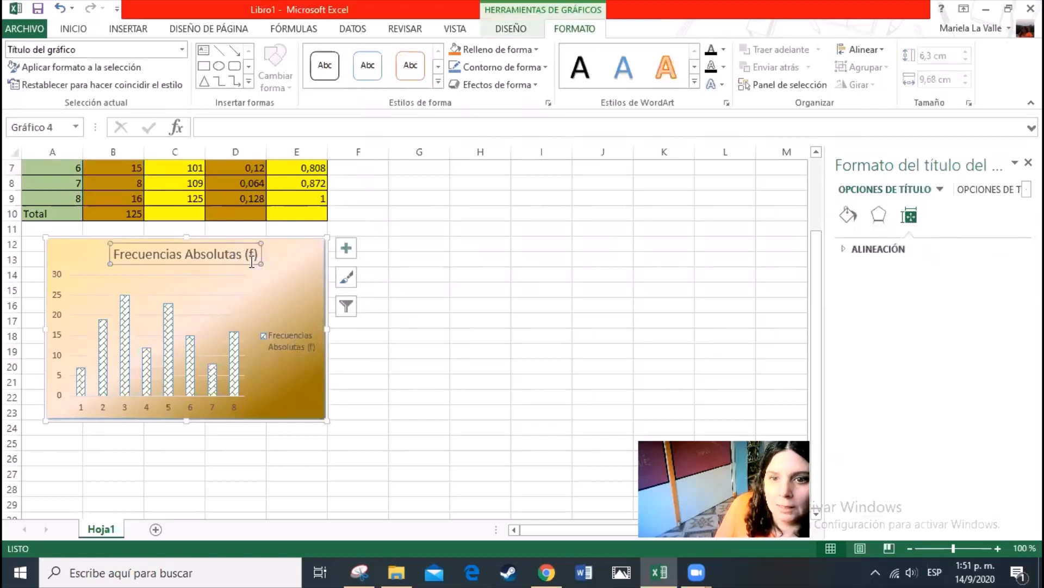
pyautogui.rightClick(251, 263)
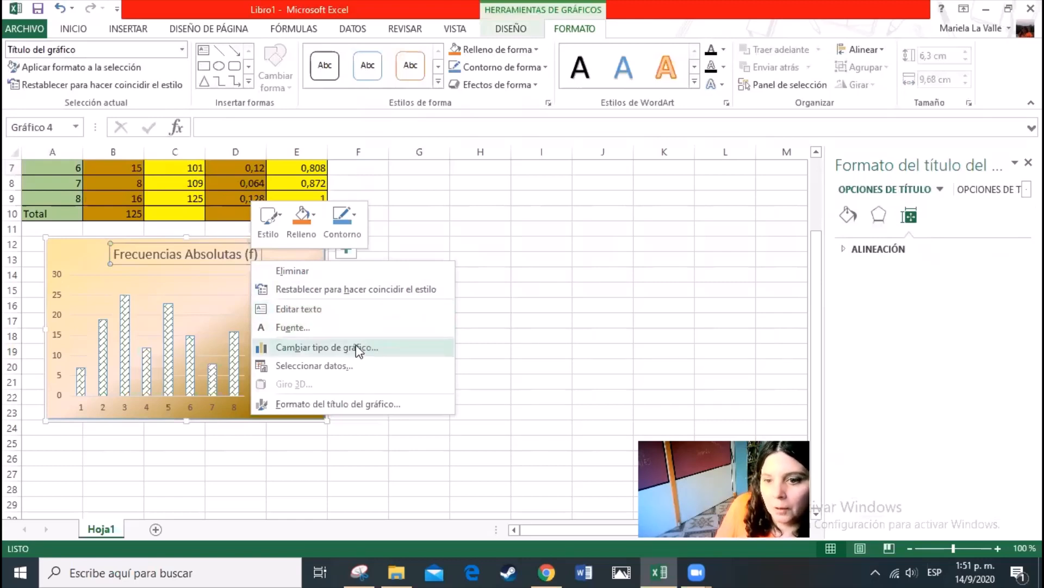
pyautogui.click(359, 405)
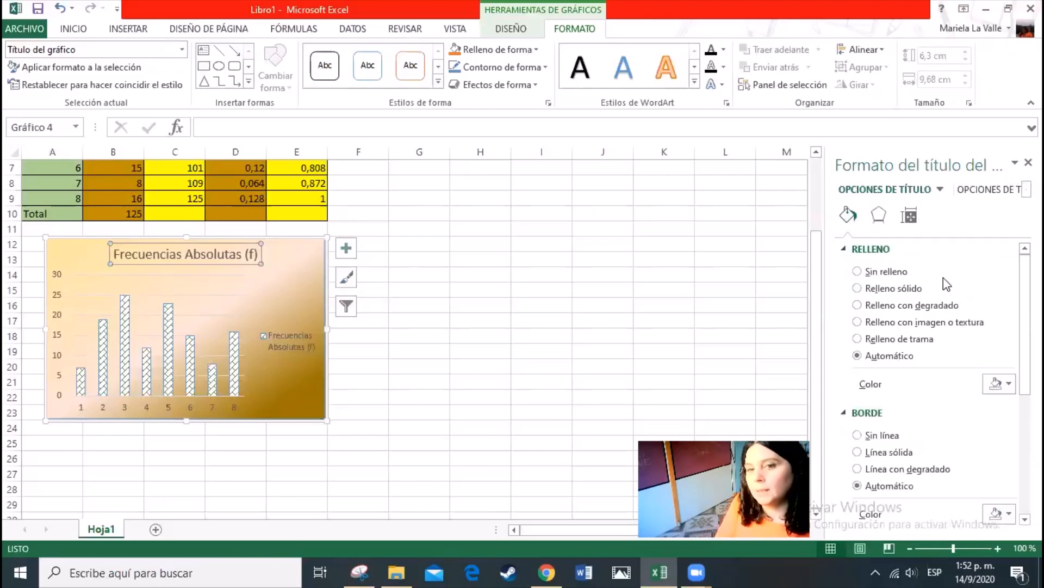
pyautogui.click(909, 217)
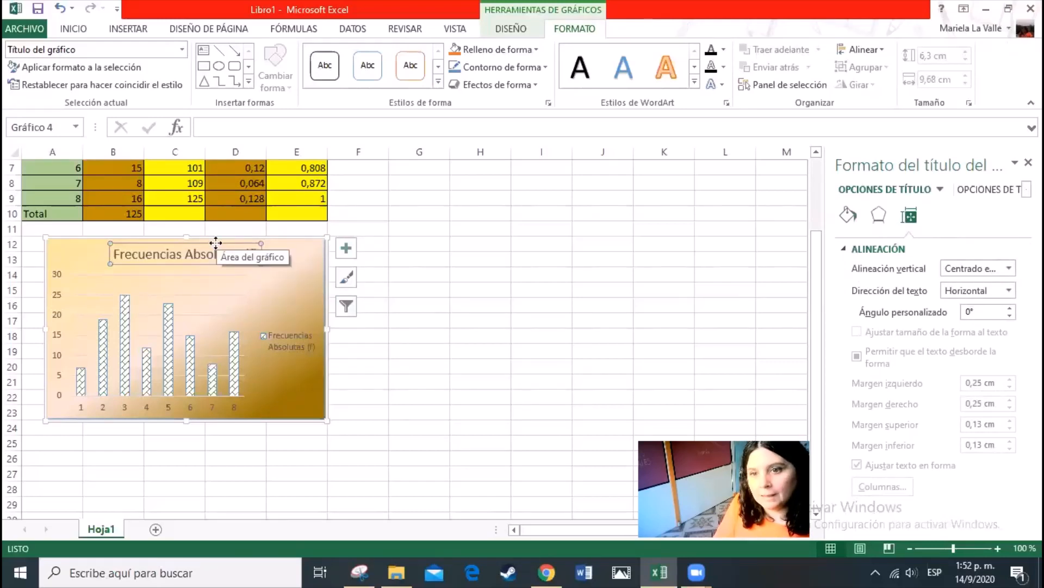
# Reposition the chart title within the chart, leaving it above the columns, and close the title's formatting options
pyautogui.moveTo(216, 243); pyautogui.dragTo(237, 358)
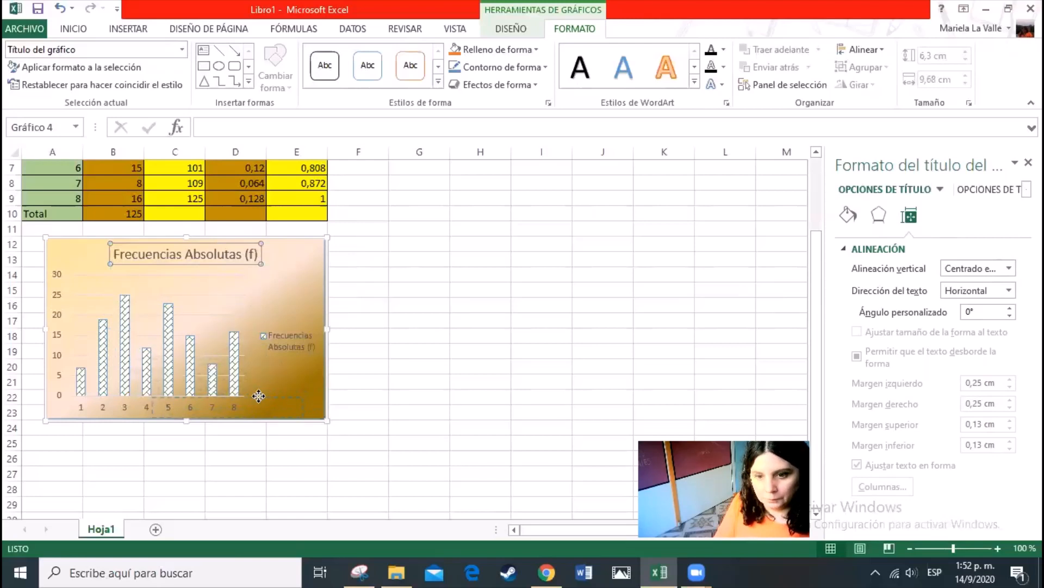
pyautogui.moveTo(263, 394); pyautogui.dragTo(252, 252)
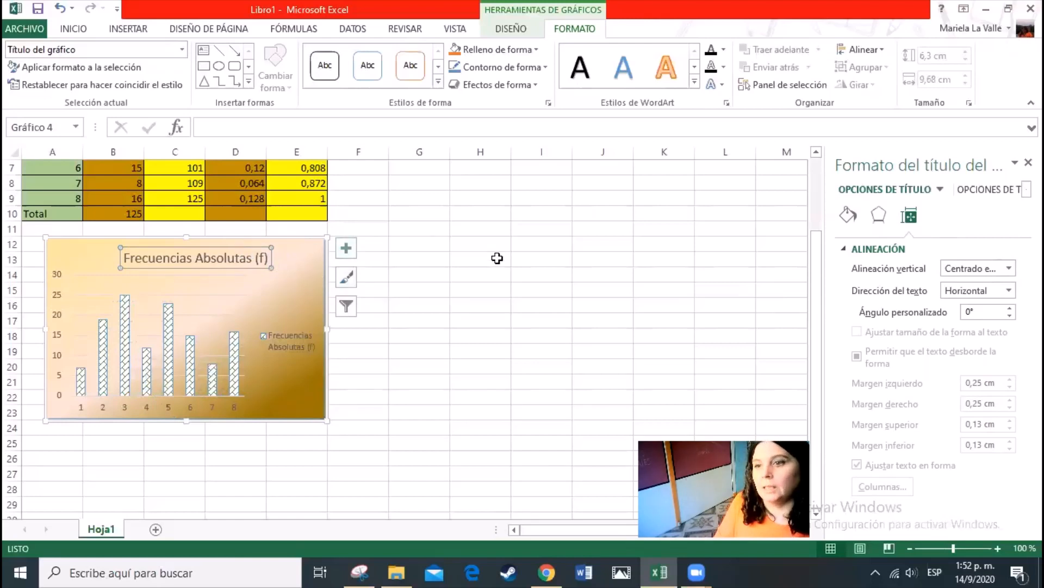
pyautogui.click(1027, 163)
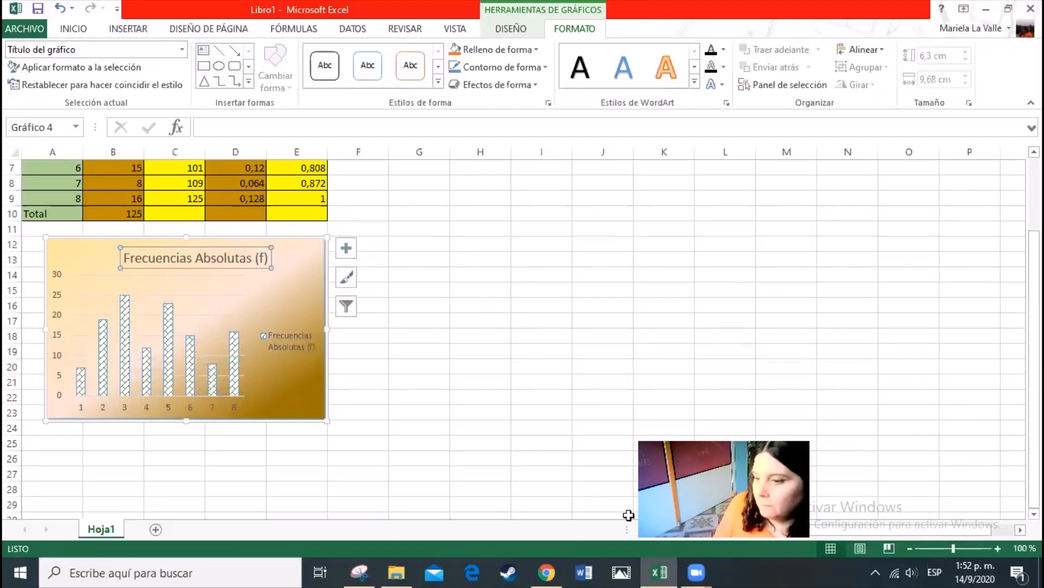
# Highlight instruction d about axis labels in the Google Docs document, and return to the maximised Excel window
pyautogui.click(1008, 10)
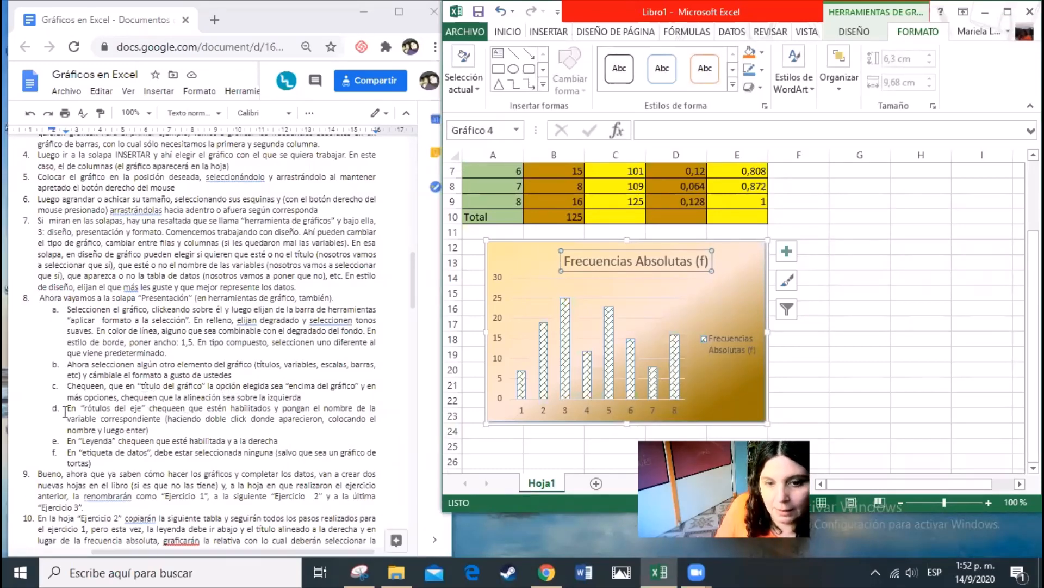
pyautogui.moveTo(65, 411); pyautogui.dragTo(181, 427)
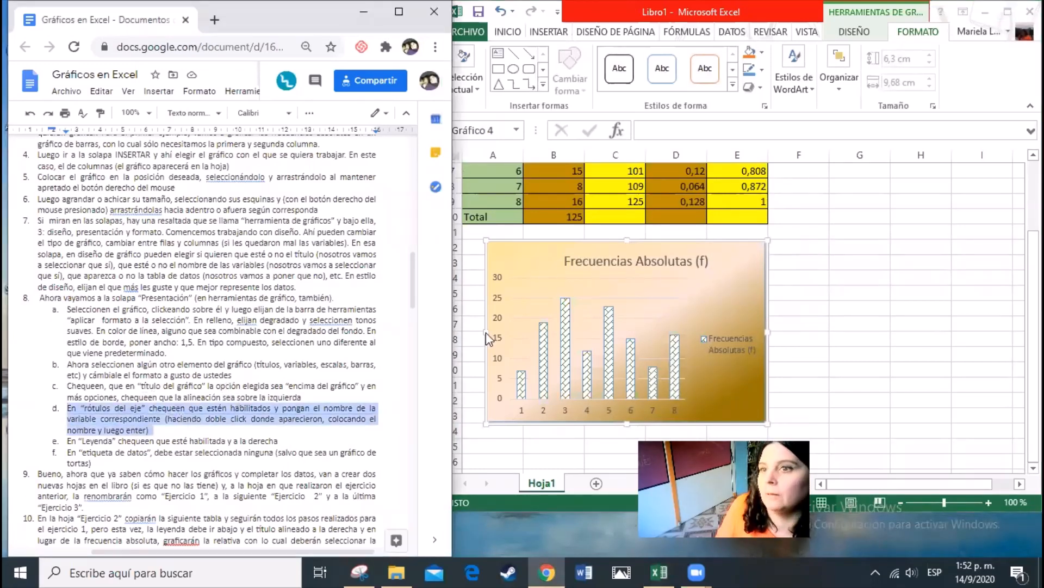
pyautogui.click(922, 316)
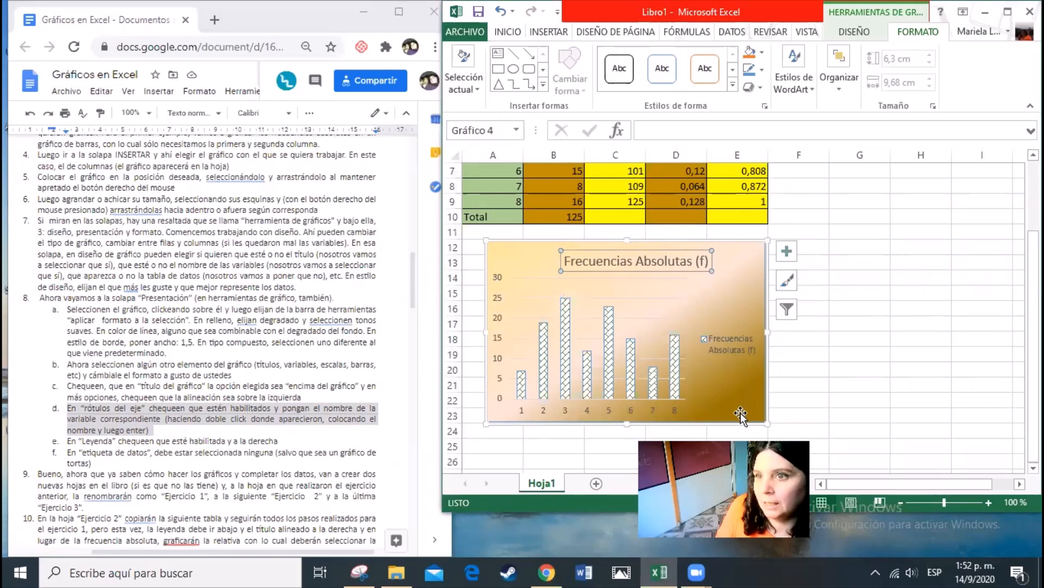
pyautogui.click(1008, 12)
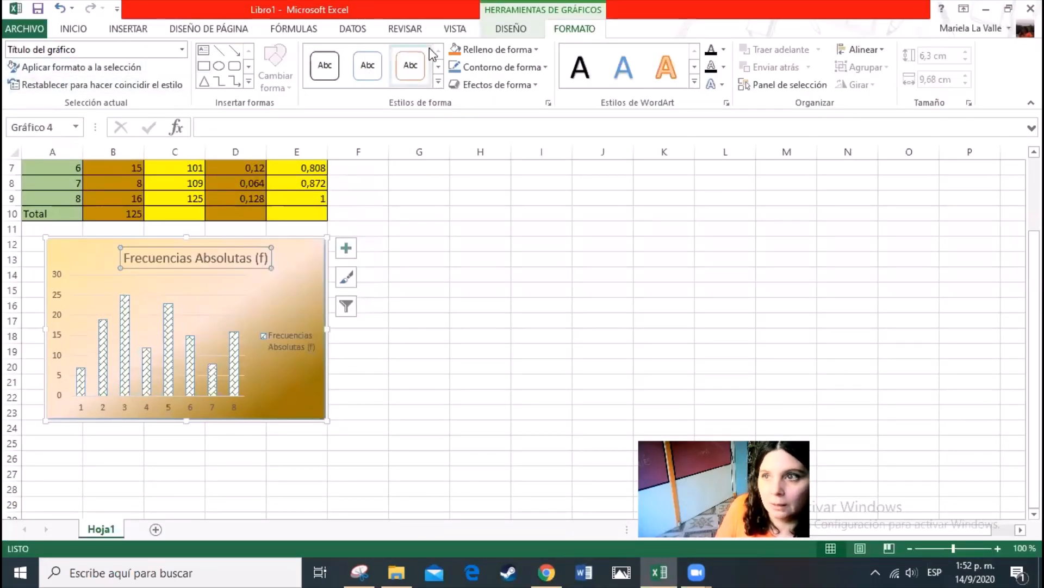
# Display the formatting options of the chart's horizontal (category) axis, and return the selection to the whole chart area
pyautogui.click(517, 28)
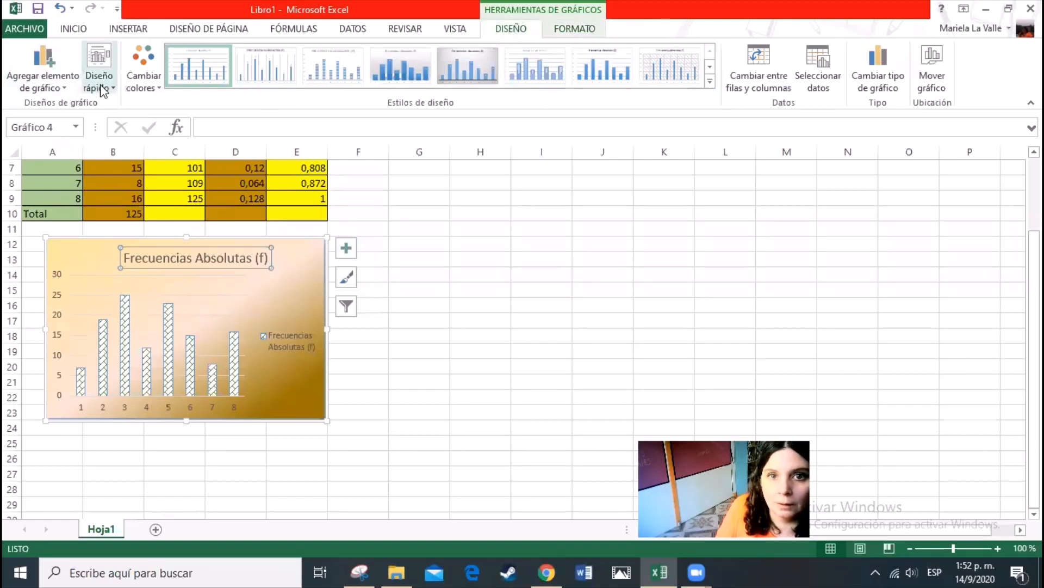
pyautogui.click(568, 29)
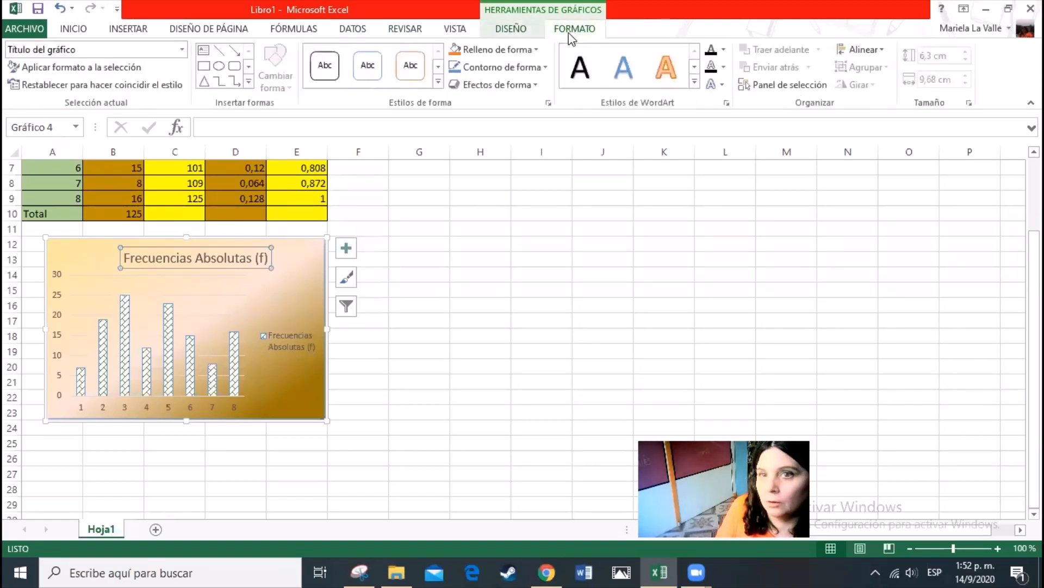
pyautogui.click(126, 70)
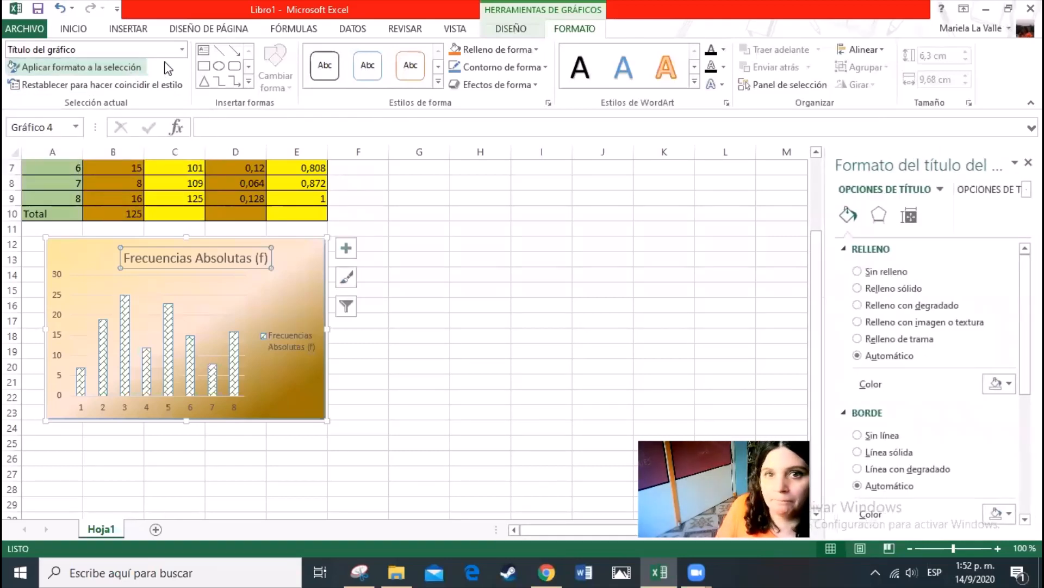
pyautogui.click(182, 50)
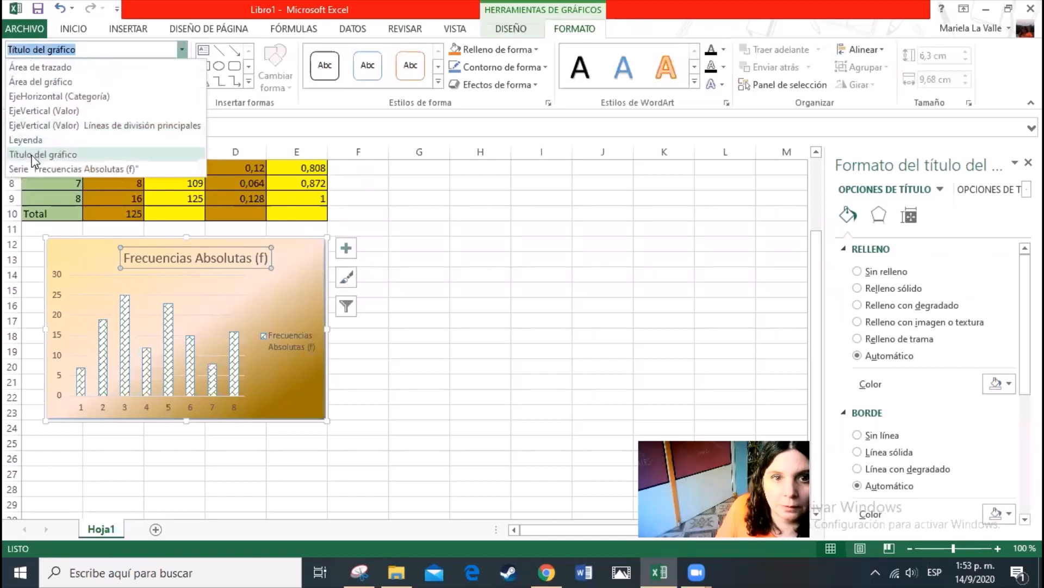
pyautogui.click(36, 98)
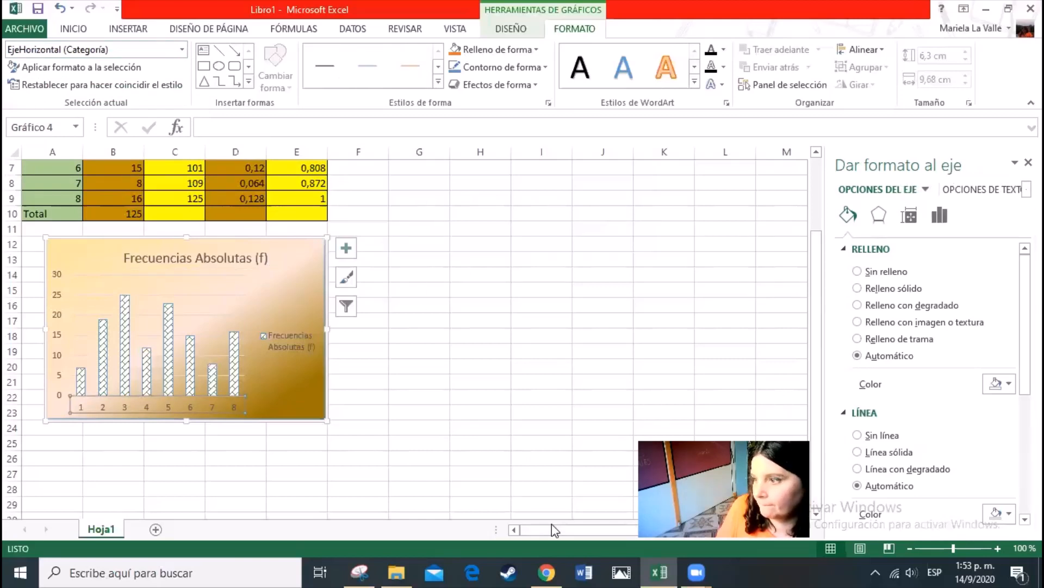
pyautogui.press('Escape')
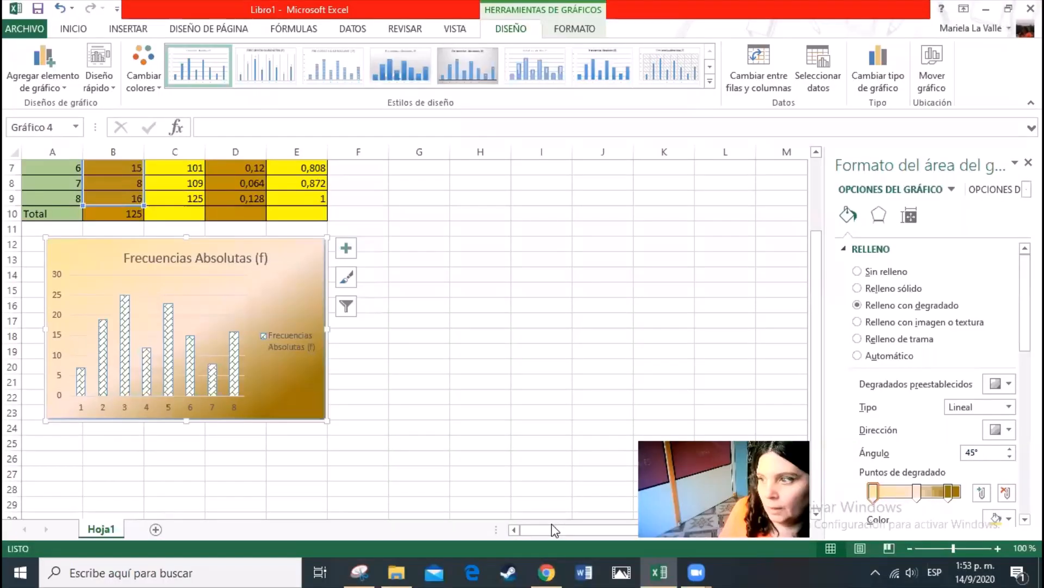
# Add a primary horizontal axis title and a primary vertical axis title to the chart
pyautogui.click(64, 90)
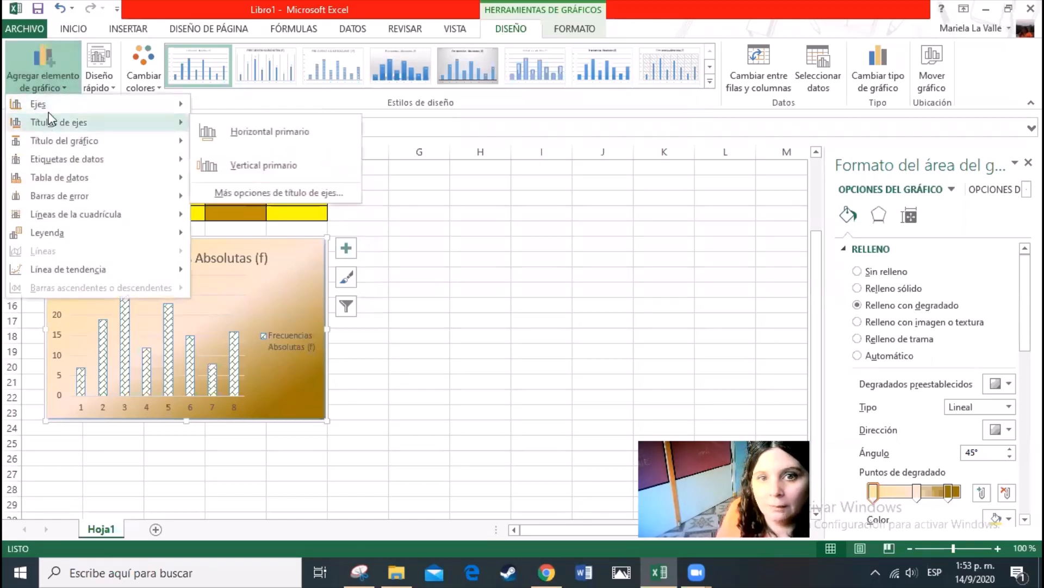
pyautogui.moveTo(48, 108)
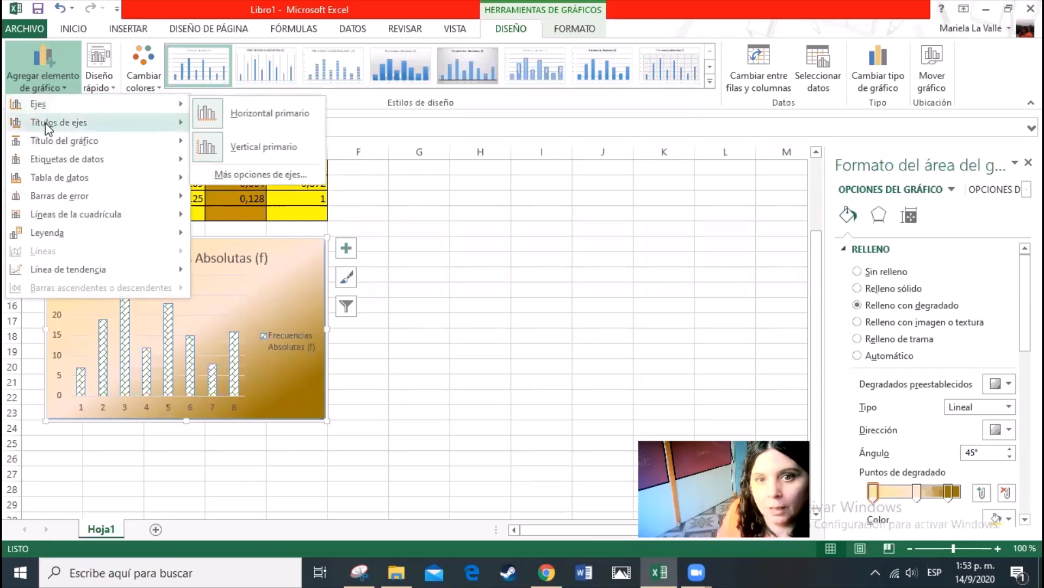
pyautogui.moveTo(45, 127)
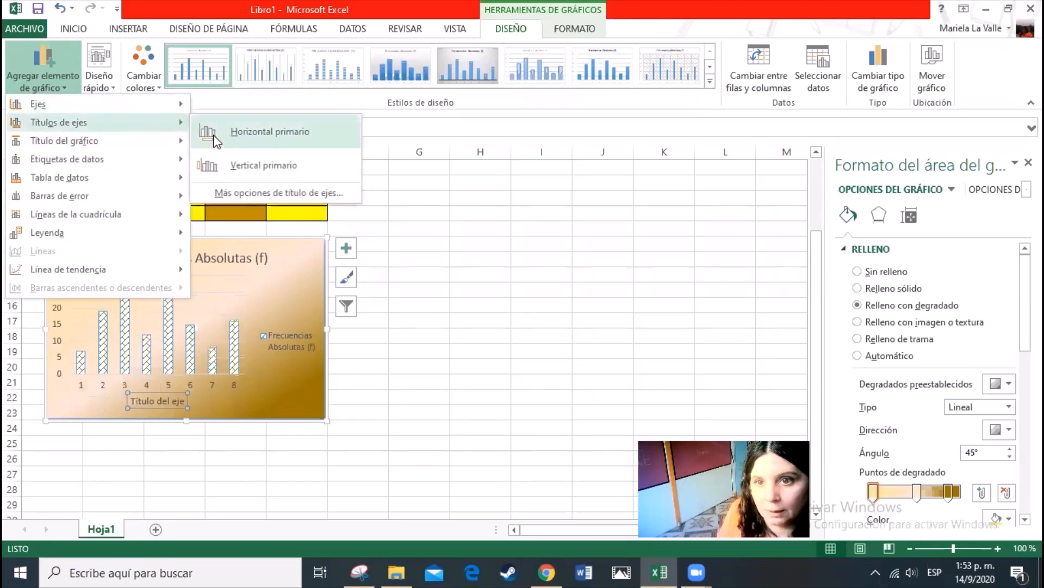
pyautogui.click(263, 136)
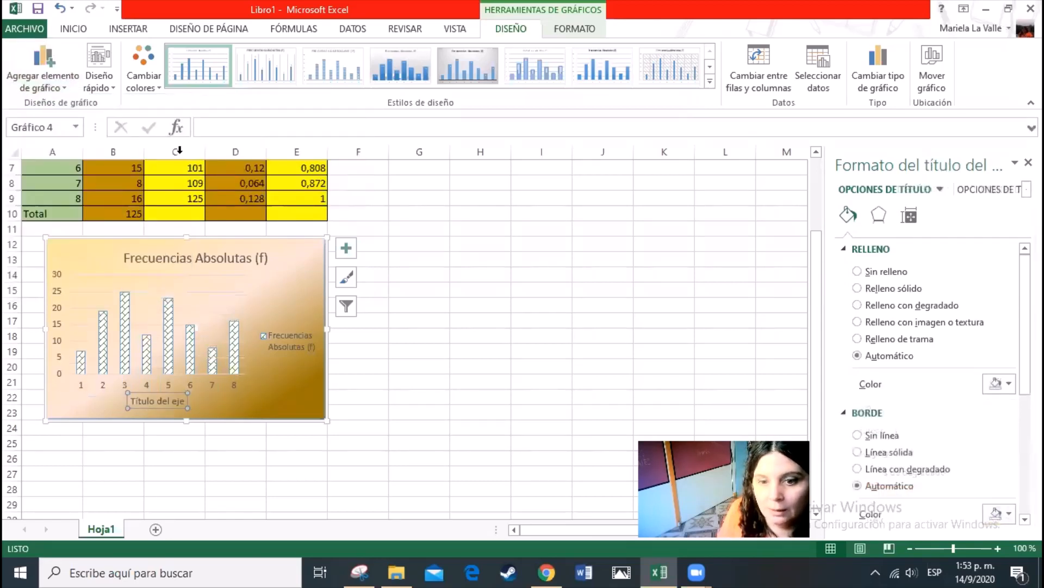
pyautogui.click(64, 89)
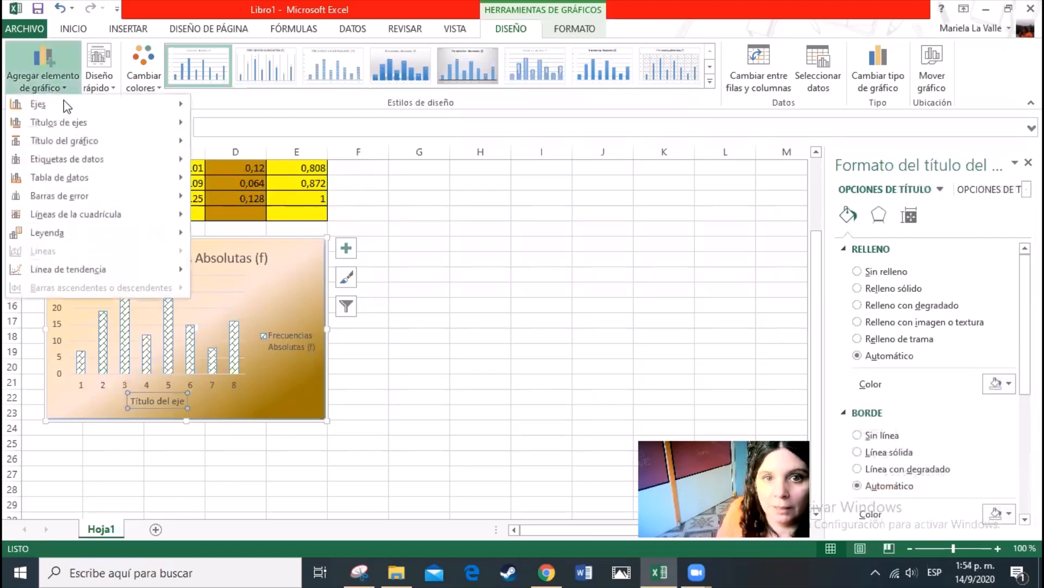
pyautogui.moveTo(72, 122)
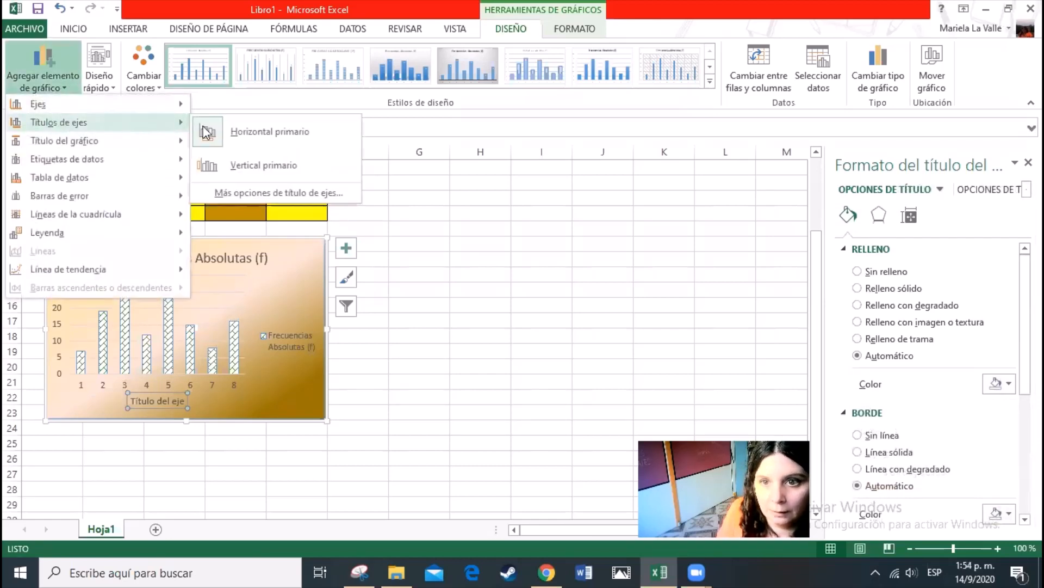
pyautogui.click(238, 166)
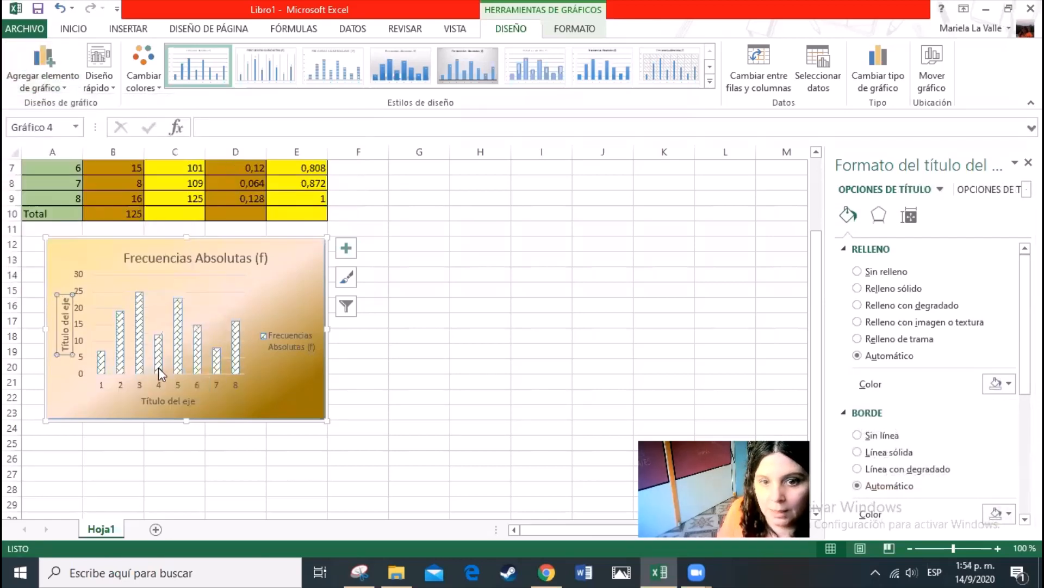
# Replace the horizontal axis title's placeholder text with "Datos (Xi)", matching the header of the table's first column
pyautogui.doubleClick(172, 401)
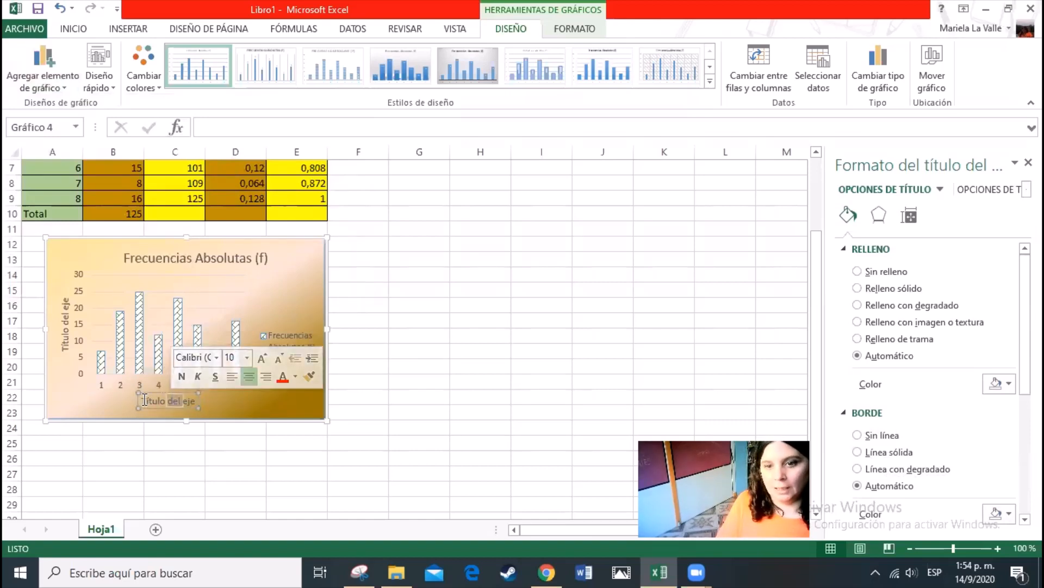
pyautogui.moveTo(143, 400); pyautogui.dragTo(219, 412)
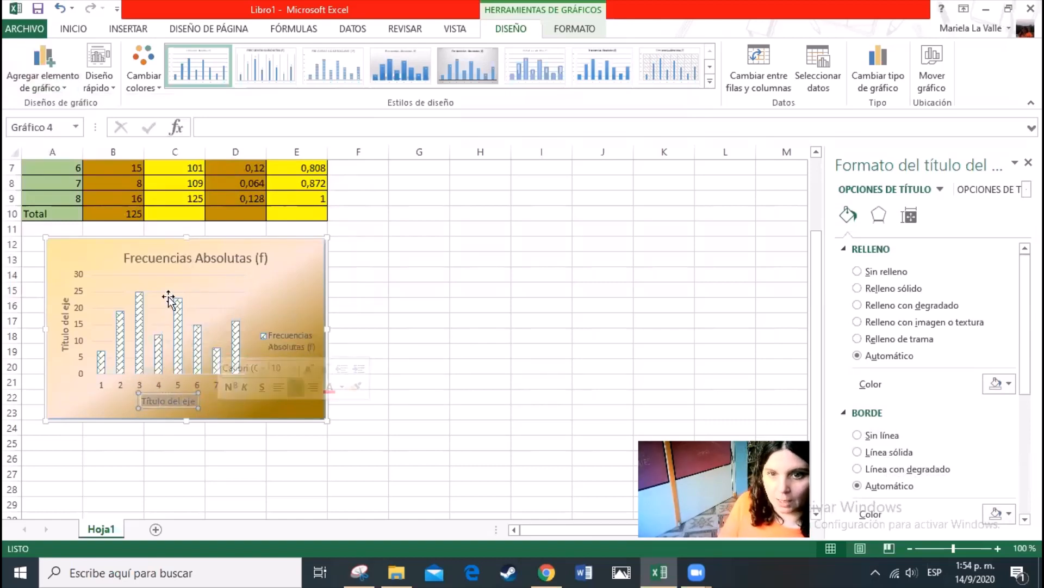
pyautogui.scroll(2, 291, 383)
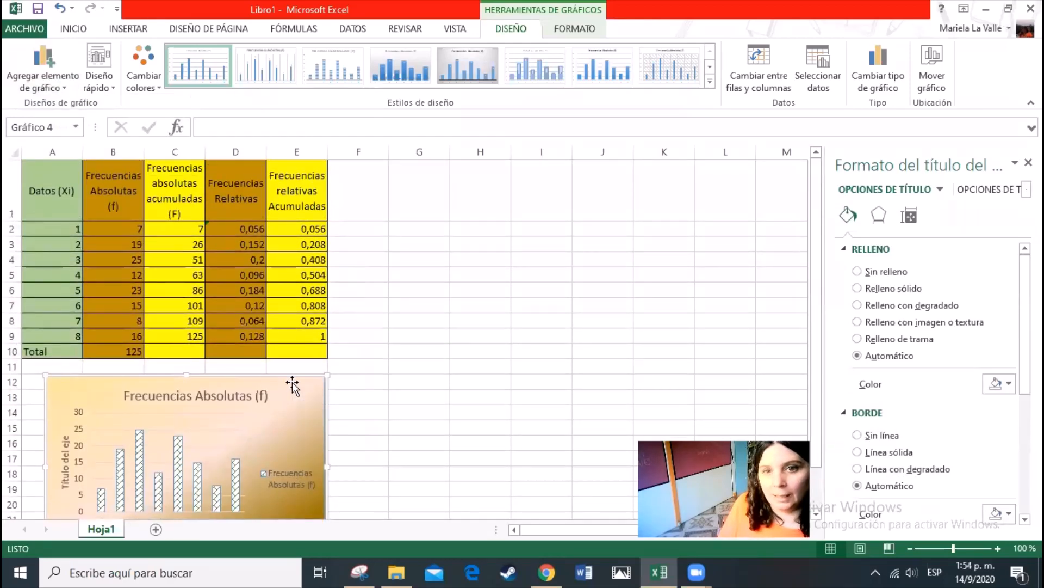
pyautogui.scroll(-2, 293, 382)
pyautogui.scroll(2, 292, 383)
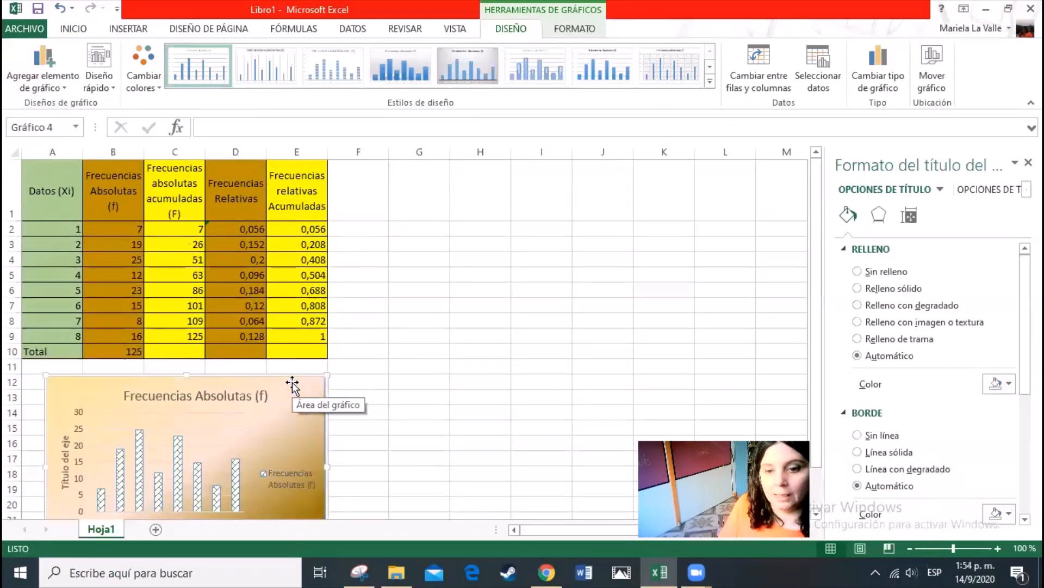
pyautogui.scroll(-1, 291, 383)
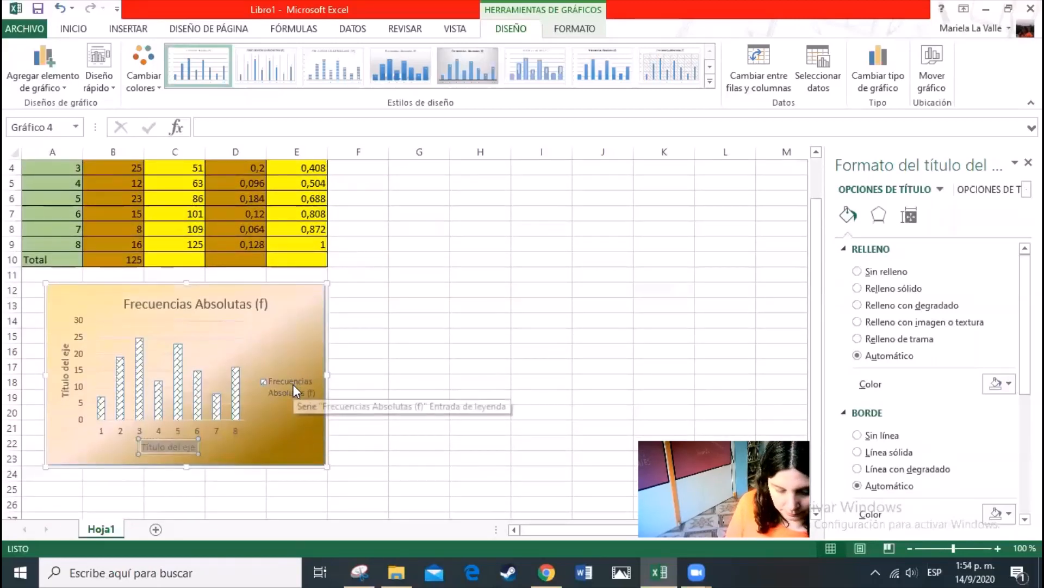
pyautogui.write('atos')
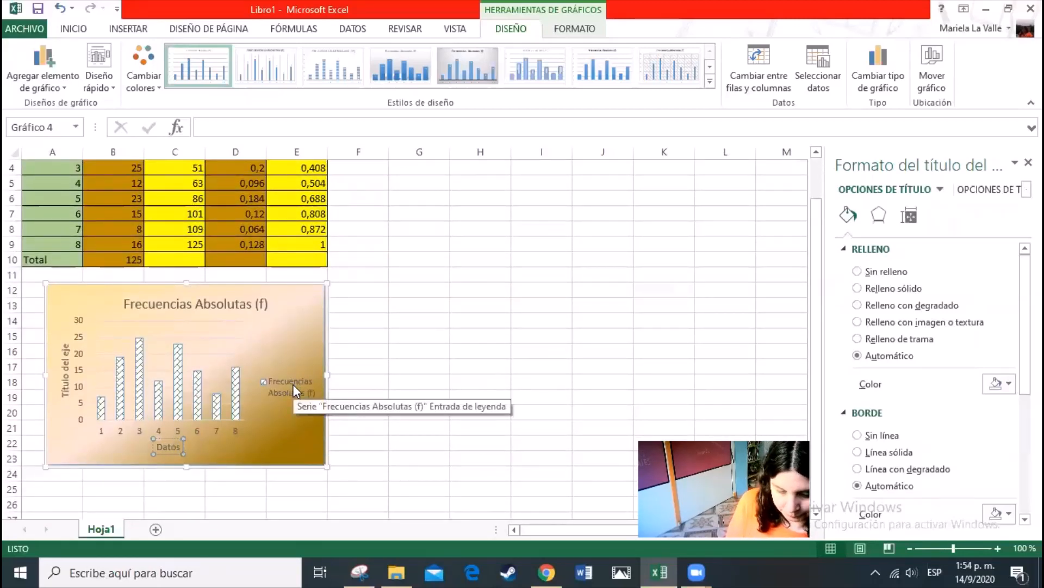
pyautogui.write(' (Xi)')
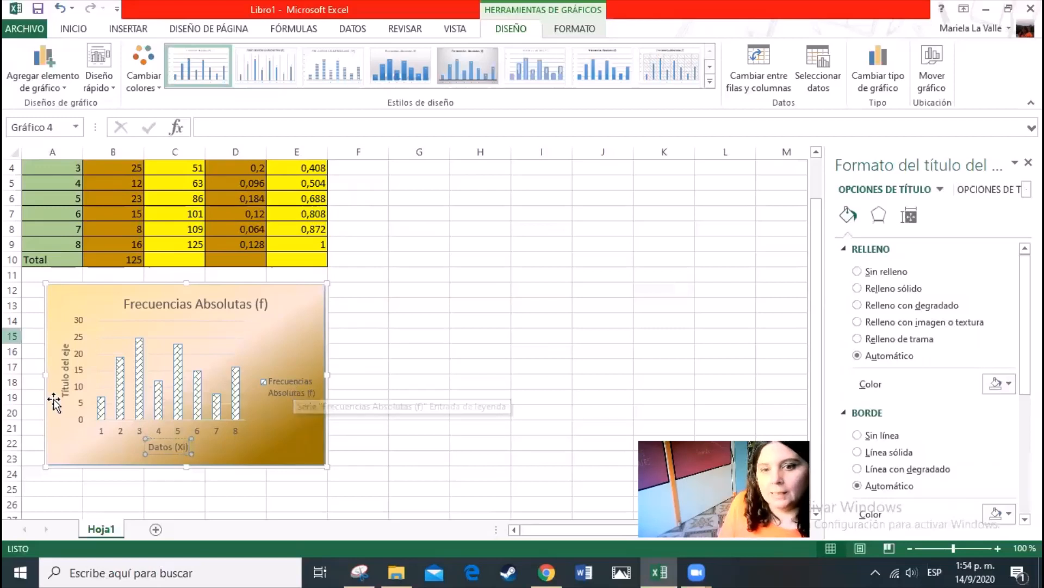
# Replace the vertical axis title's placeholder text with "Frecuencias Absolutas"
pyautogui.scroll(1, 77, 403)
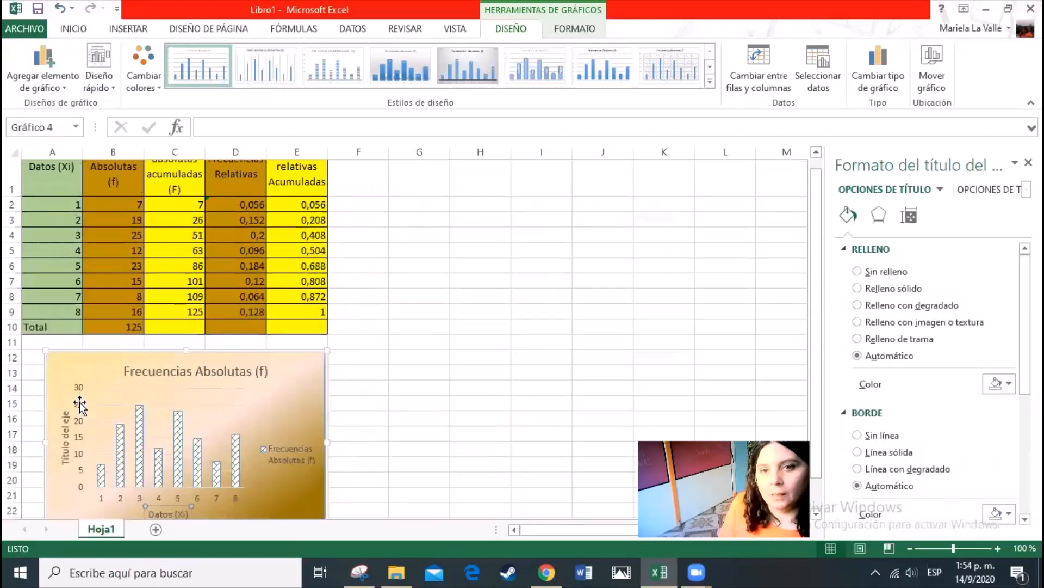
pyautogui.click(65, 463)
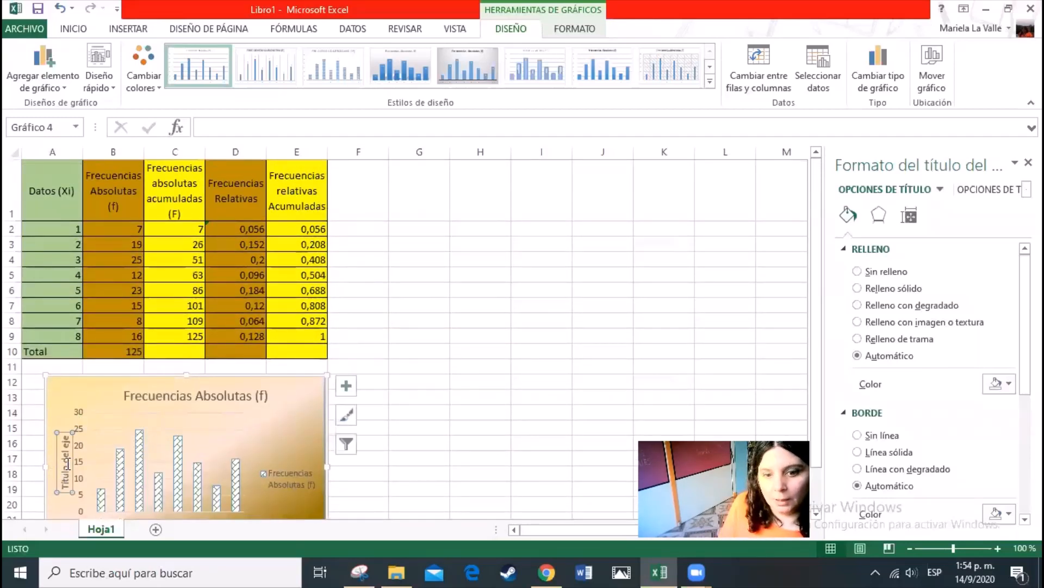
pyautogui.doubleClick(64, 455)
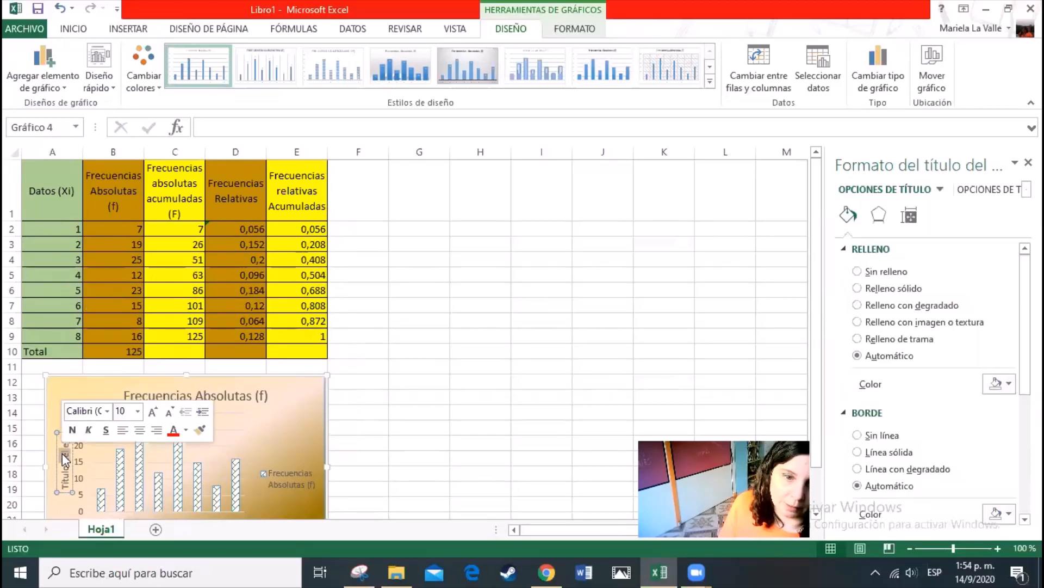
pyautogui.press('BackSpace')
pyautogui.press('BackSpace')
pyautogui.press('BackSpace')
pyautogui.press('BackSpace')
pyautogui.press('BackSpace')
pyautogui.press('BackSpace')
pyautogui.press('BackSpace')
pyautogui.press('BackSpace')
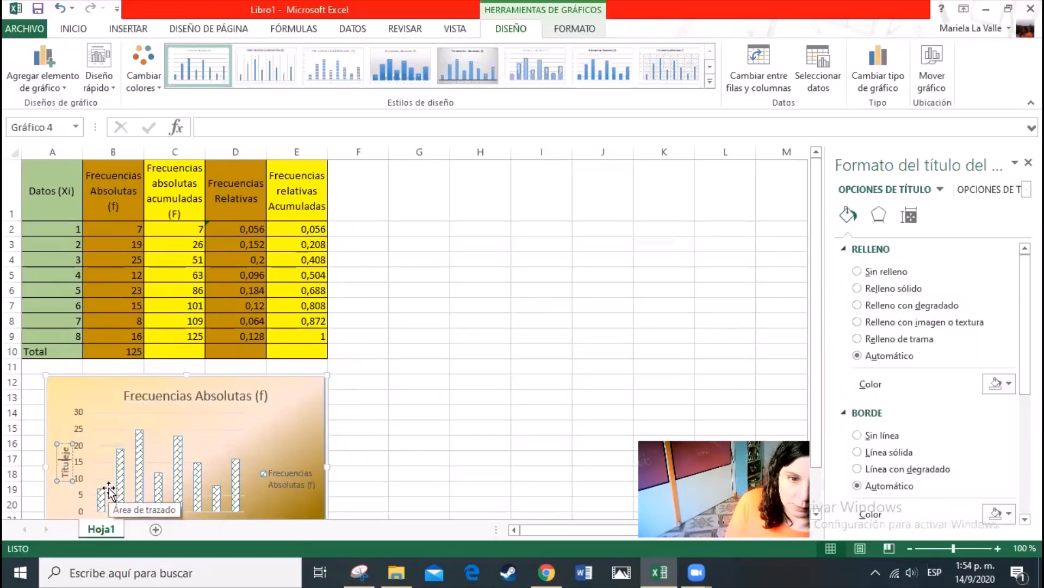
pyautogui.press('BackSpace')
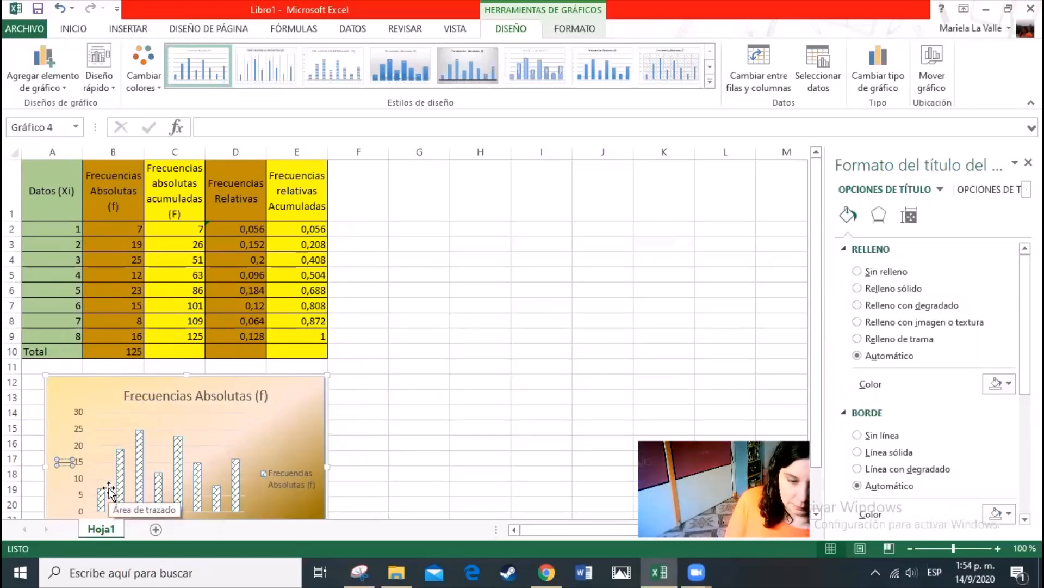
pyautogui.write('Frecuen')
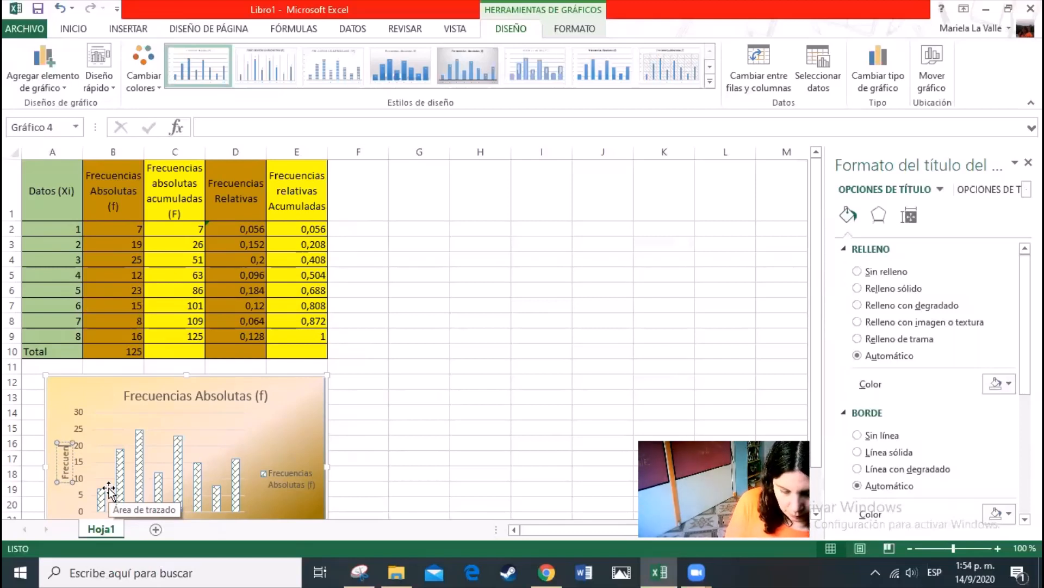
pyautogui.write('cias A')
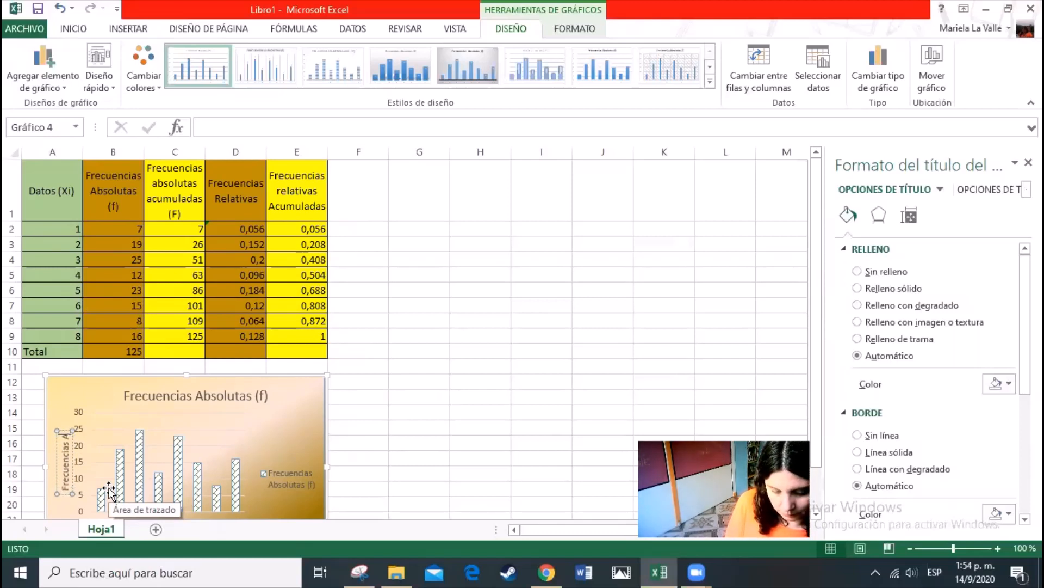
pyautogui.write('bsolutas')
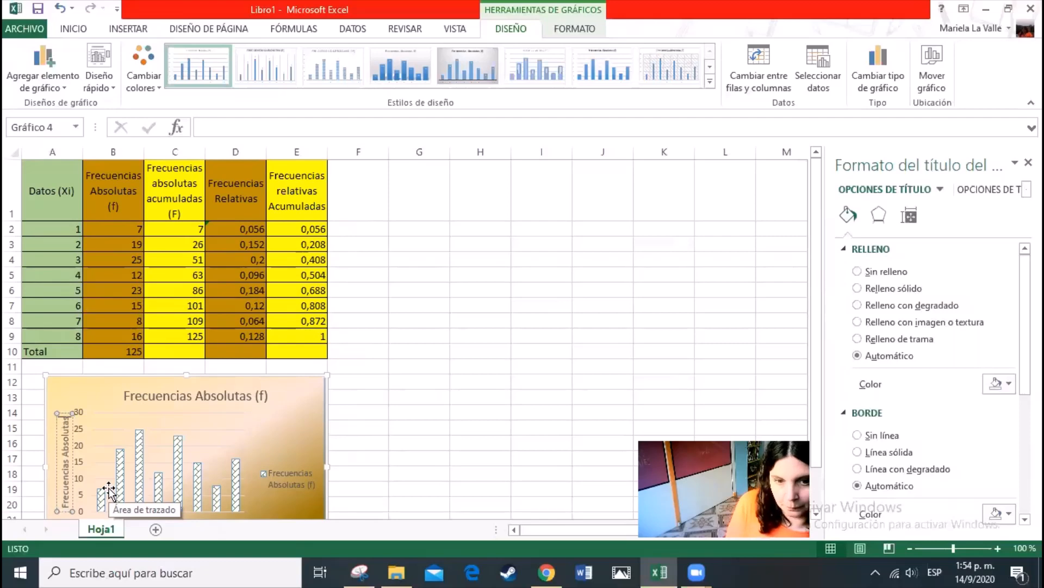
# Switch to the activity document in Chrome and highlight item 8e, the instruction about the chart legend
pyautogui.click(364, 431)
pyautogui.click(64, 442)
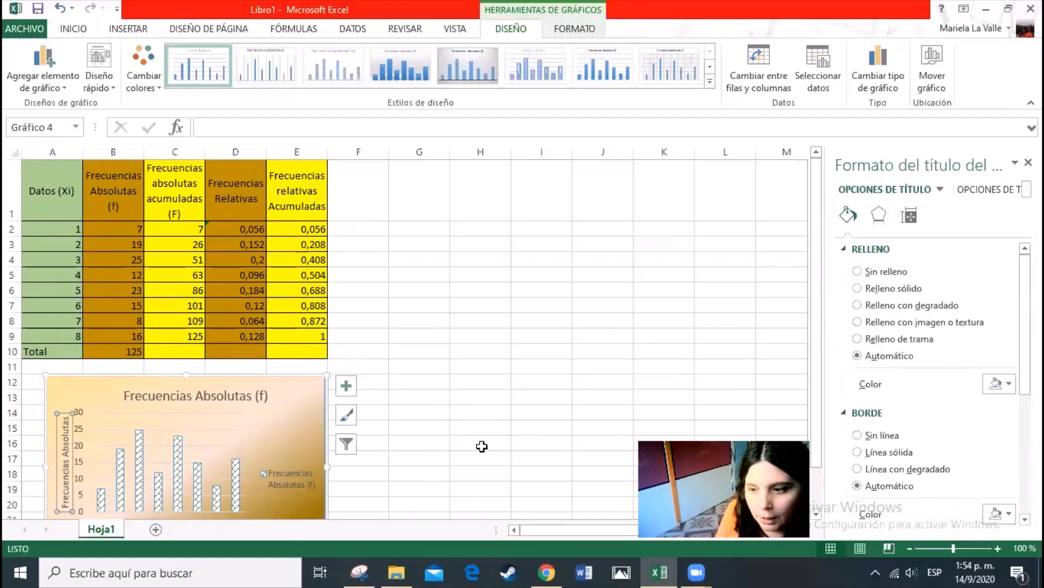
pyautogui.scroll(-1, 441, 387)
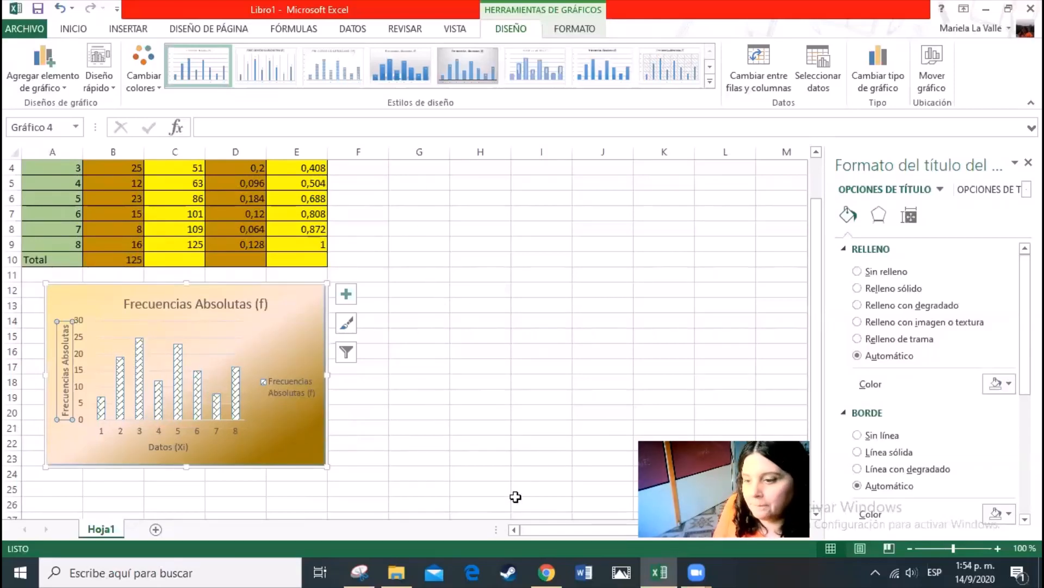
pyautogui.click(546, 572)
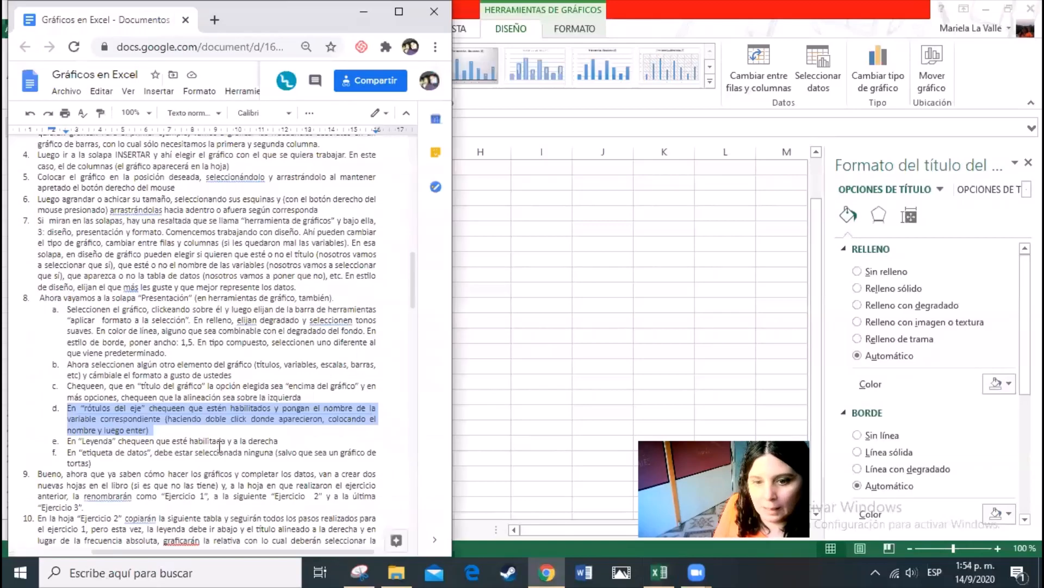
pyautogui.scroll(-2, 220, 446)
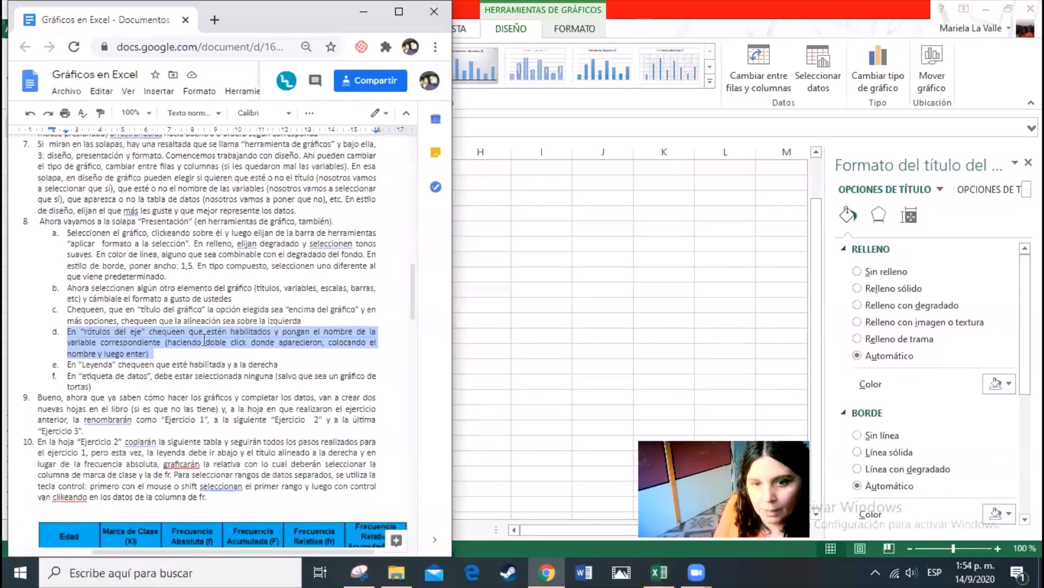
pyautogui.moveTo(66, 365); pyautogui.dragTo(286, 365)
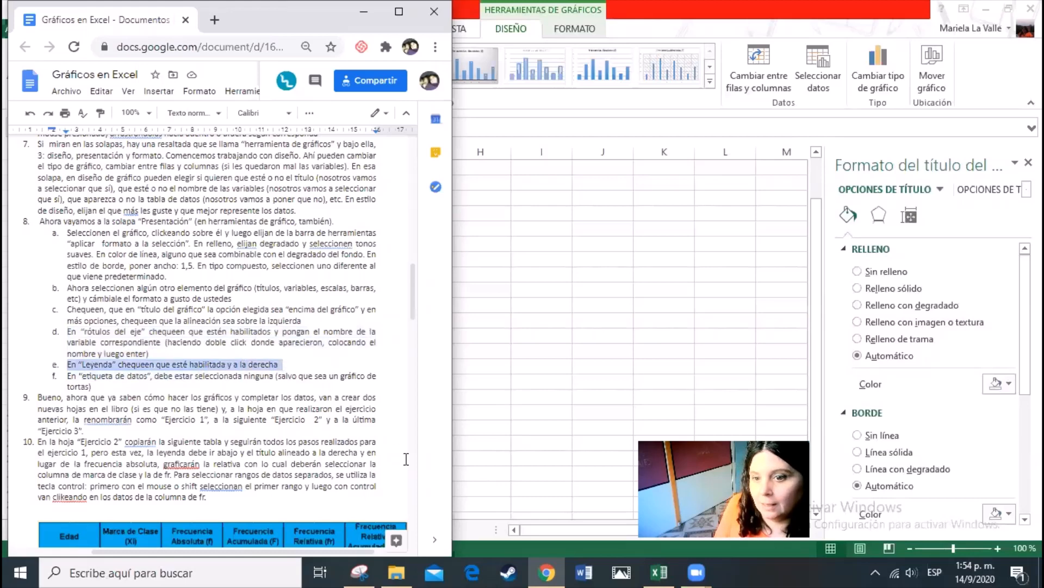
# Return to the Excel workbook and set the chart's legend position to Derecha (right)
pyautogui.click(516, 530)
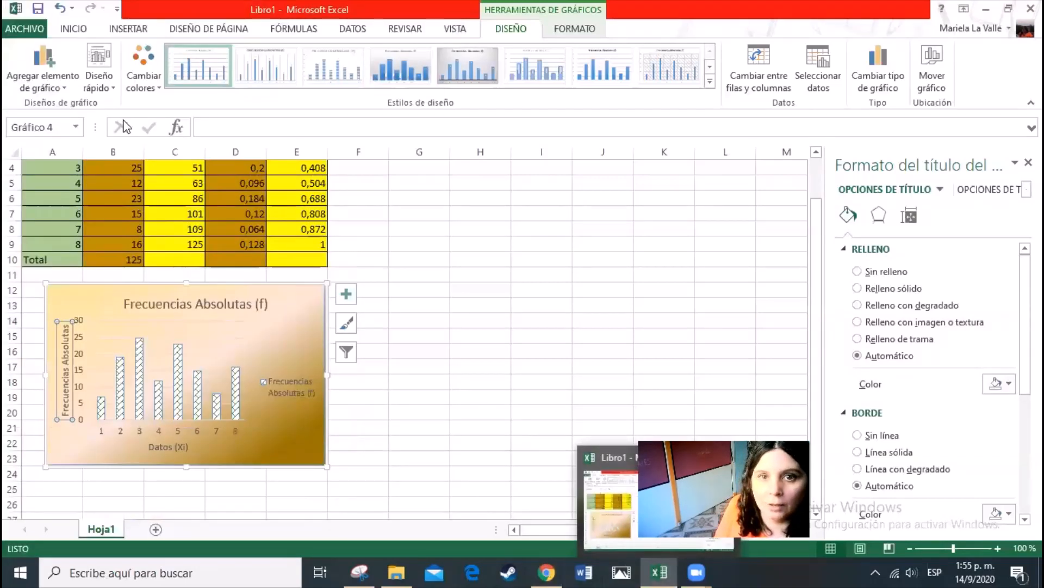
pyautogui.click(42, 65)
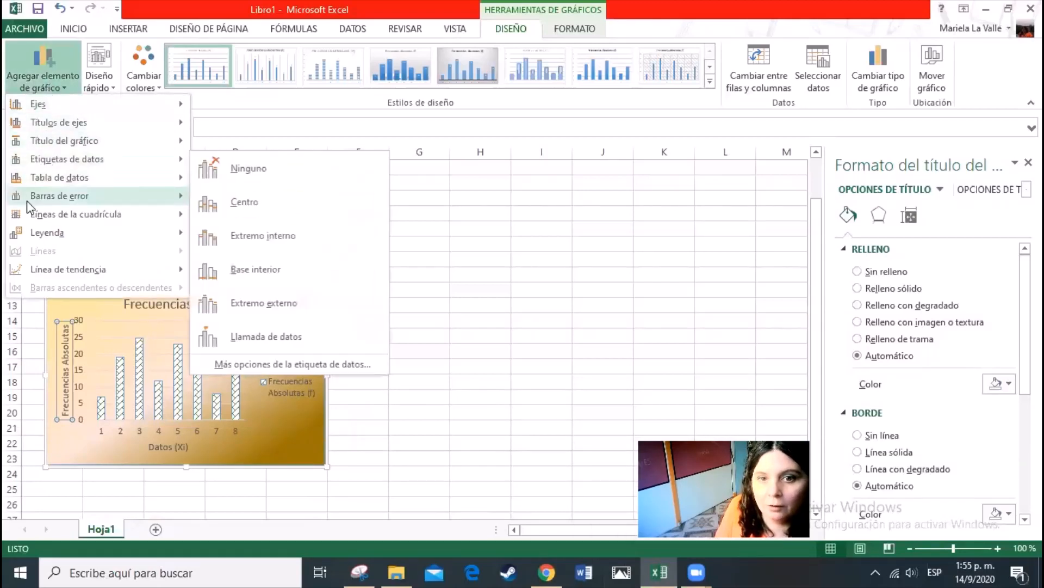
pyautogui.moveTo(44, 233)
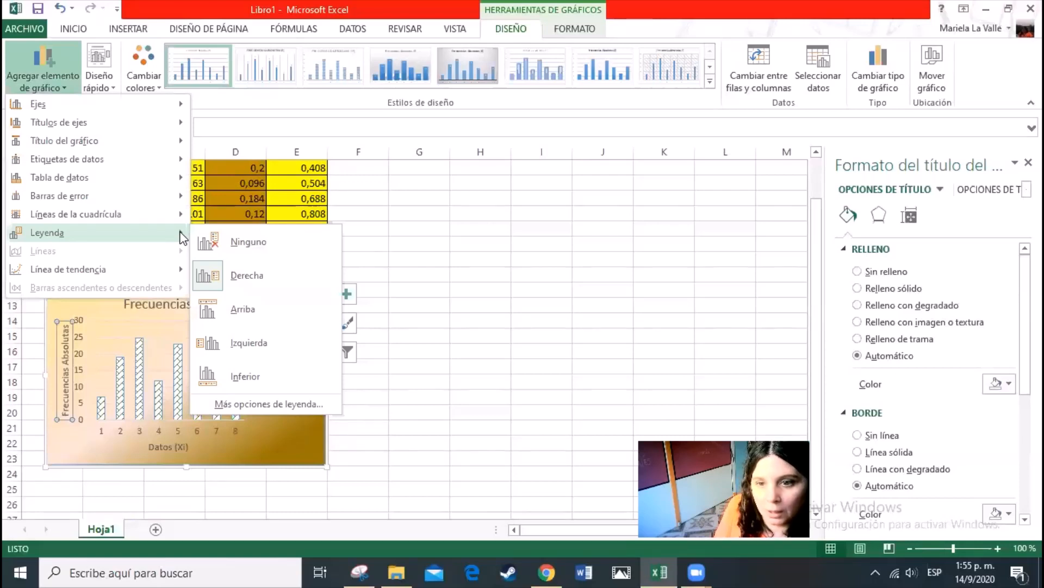
pyautogui.click(238, 278)
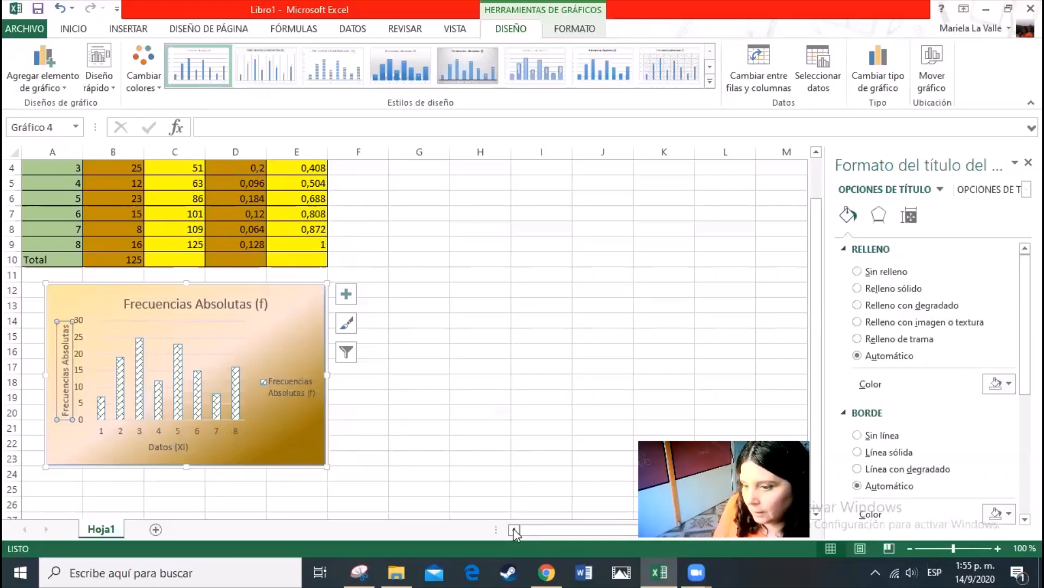
# Check the data label instruction in the activity document, and set the Excel chart's data labels to Ninguno (none)
pyautogui.click(546, 572)
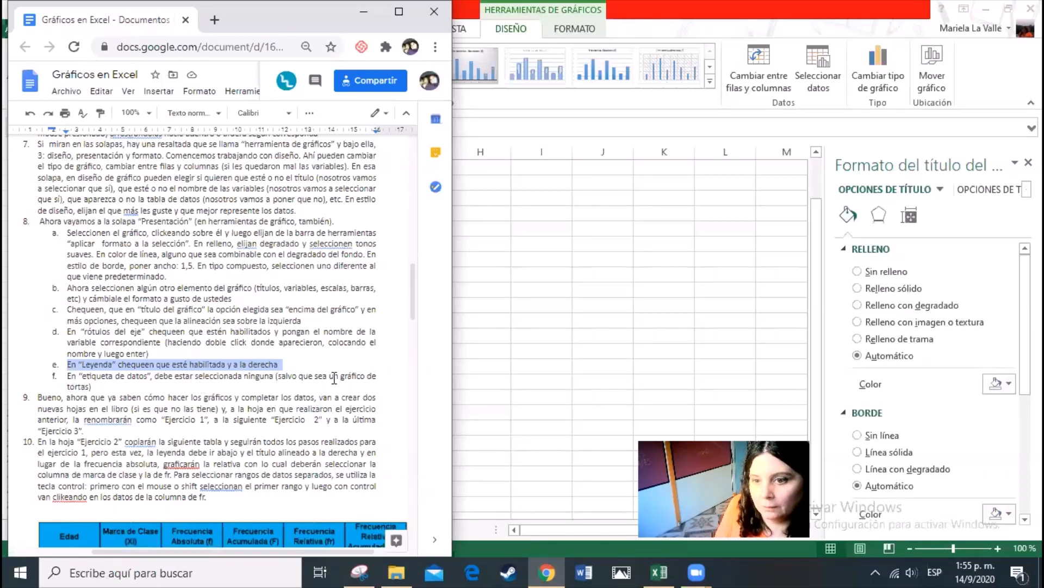
pyautogui.click(560, 530)
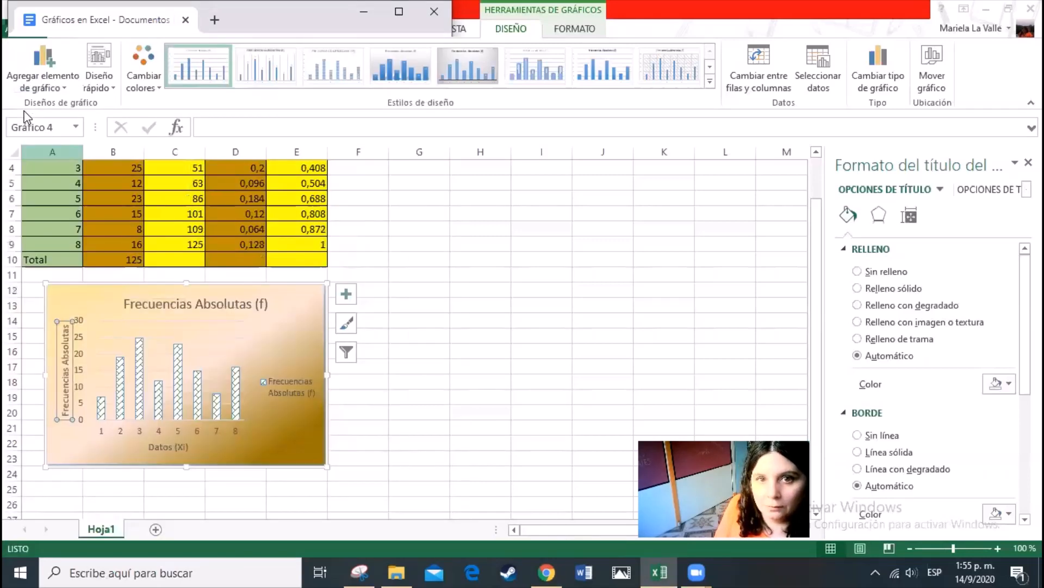
pyautogui.click(42, 68)
pyautogui.moveTo(68, 161)
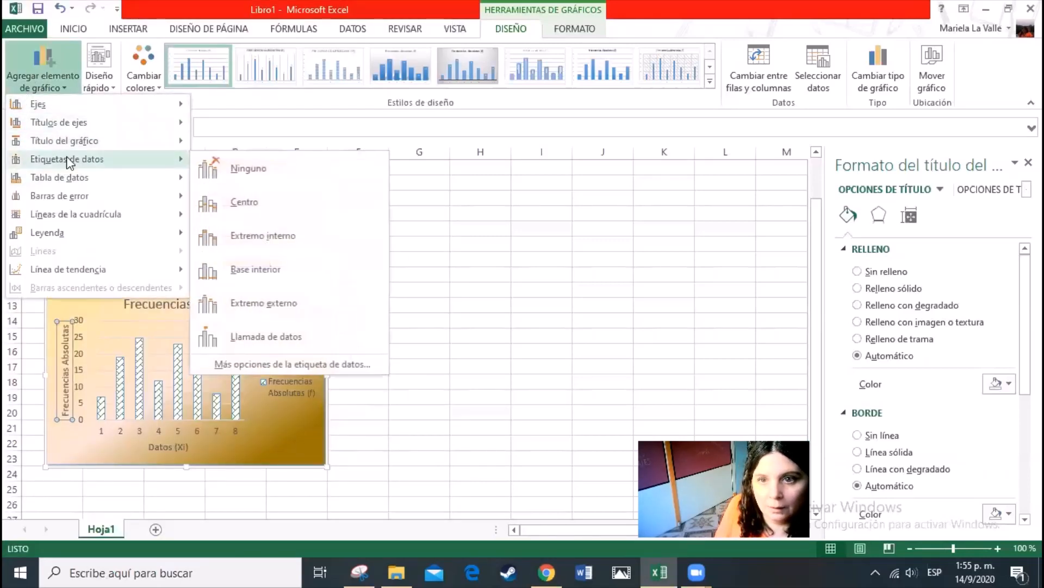
pyautogui.click(230, 170)
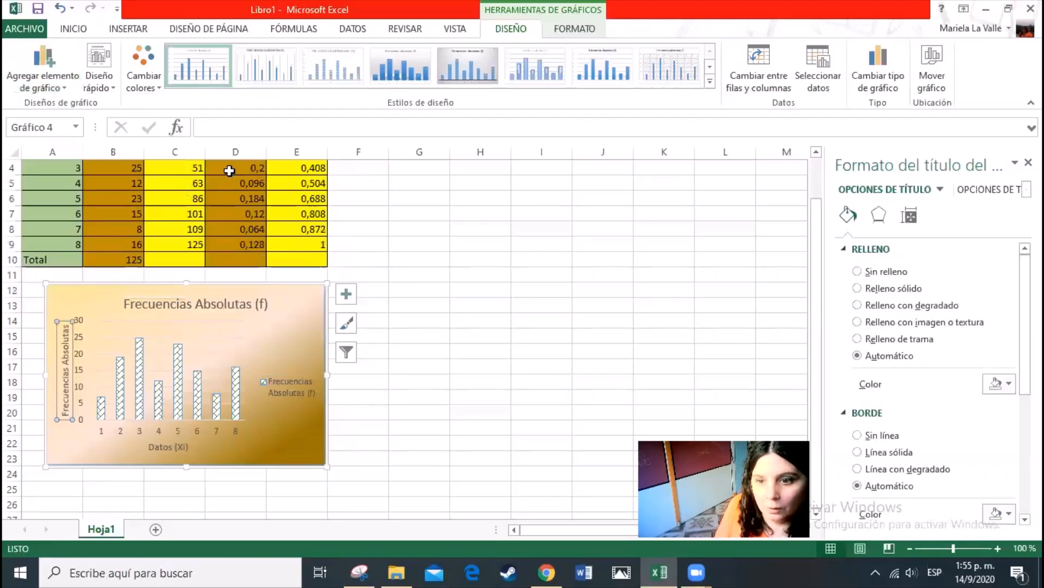
pyautogui.click(429, 353)
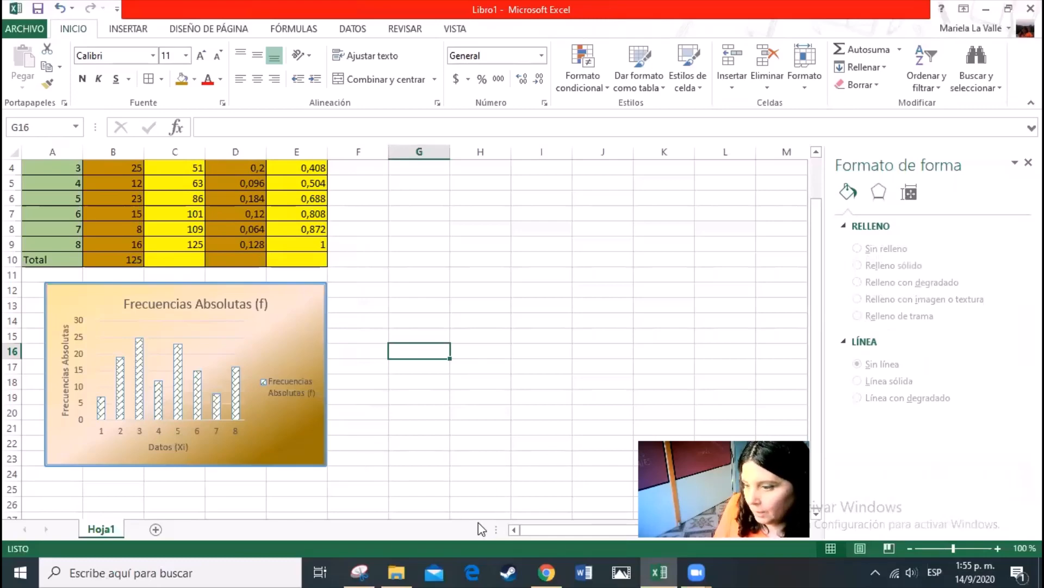
# Switch to the activity document and highlight the opening words of item 9, about creating and renaming sheets
pyautogui.click(683, 551)
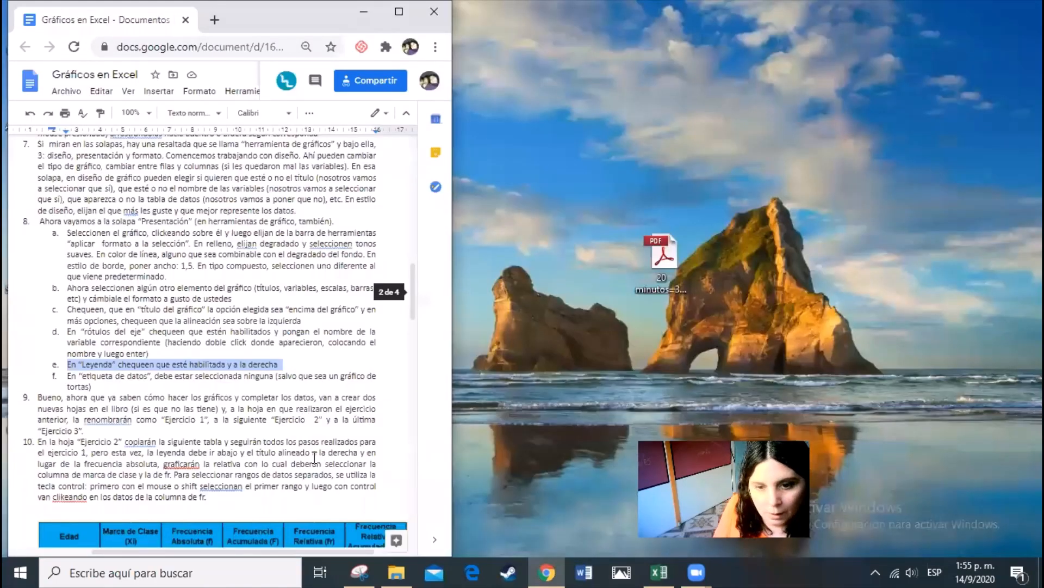
pyautogui.click(314, 459)
pyautogui.scroll(-3, 198, 377)
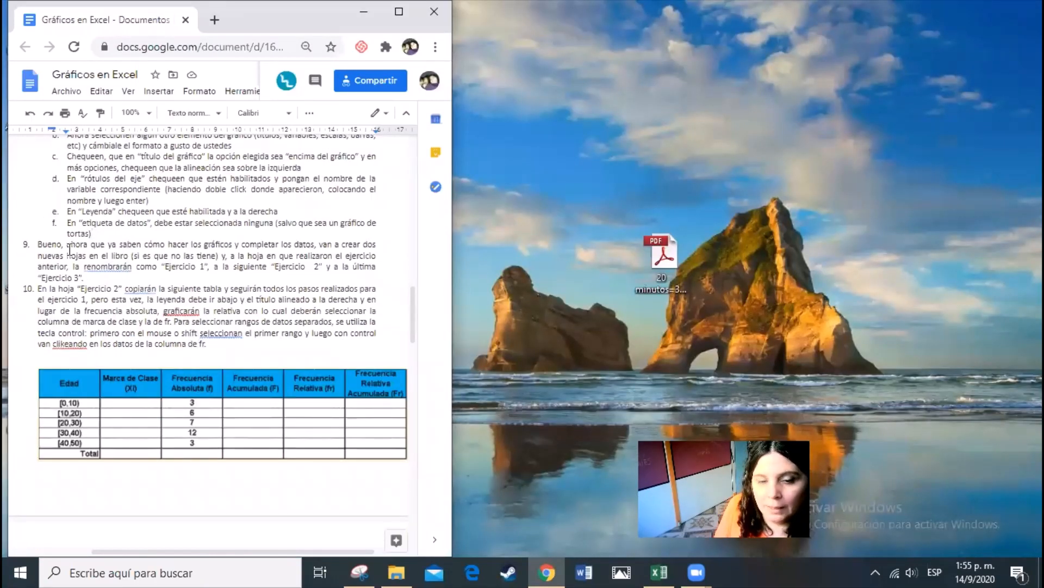
pyautogui.click(36, 246)
pyautogui.moveTo(36, 246); pyautogui.dragTo(318, 246)
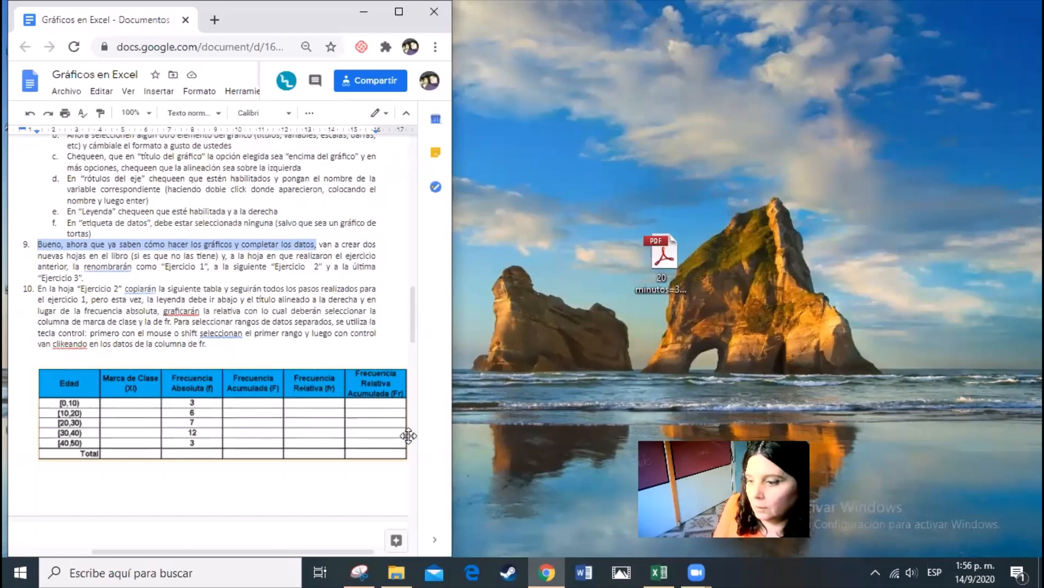
# Return to the Excel workbook and add two new sheets after Hoja1
pyautogui.hotkey('alt', 'Tab')
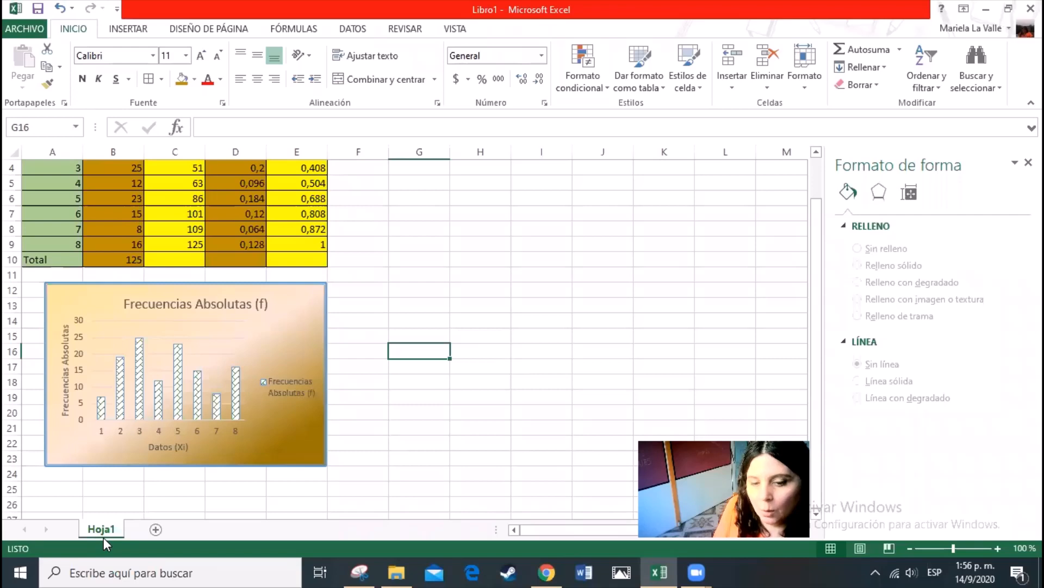
pyautogui.click(155, 528)
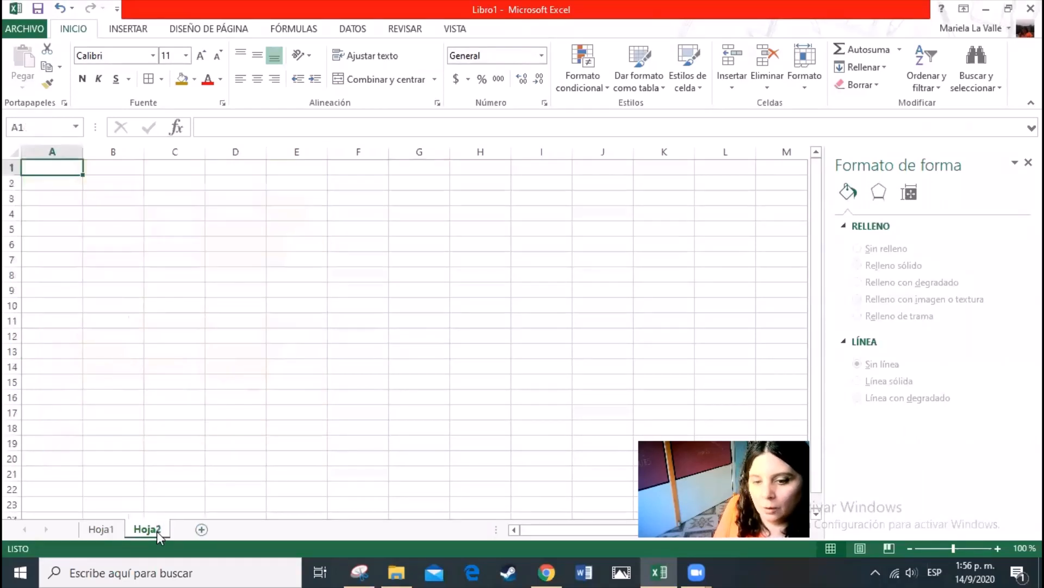
pyautogui.click(198, 531)
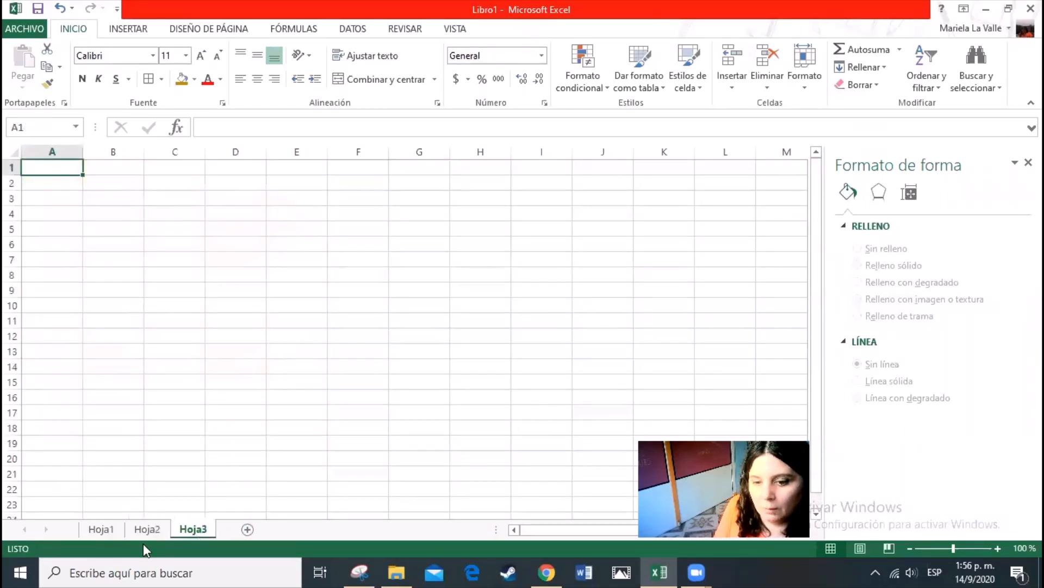
# Rename the sheet Hoja1, which holds the table and chart, as "Ejercicio 1"
pyautogui.click(98, 532)
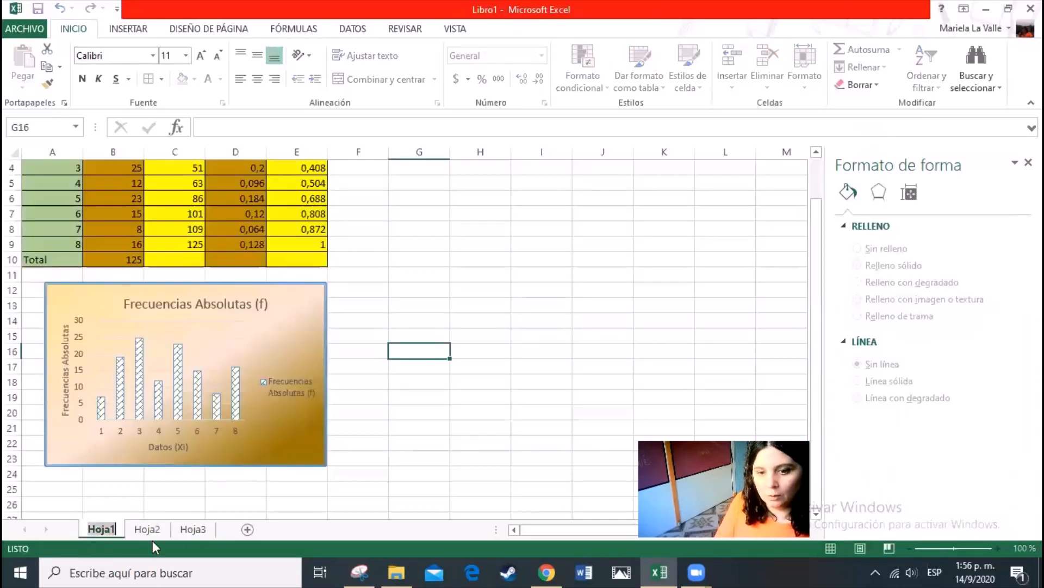
pyautogui.write('Ejer')
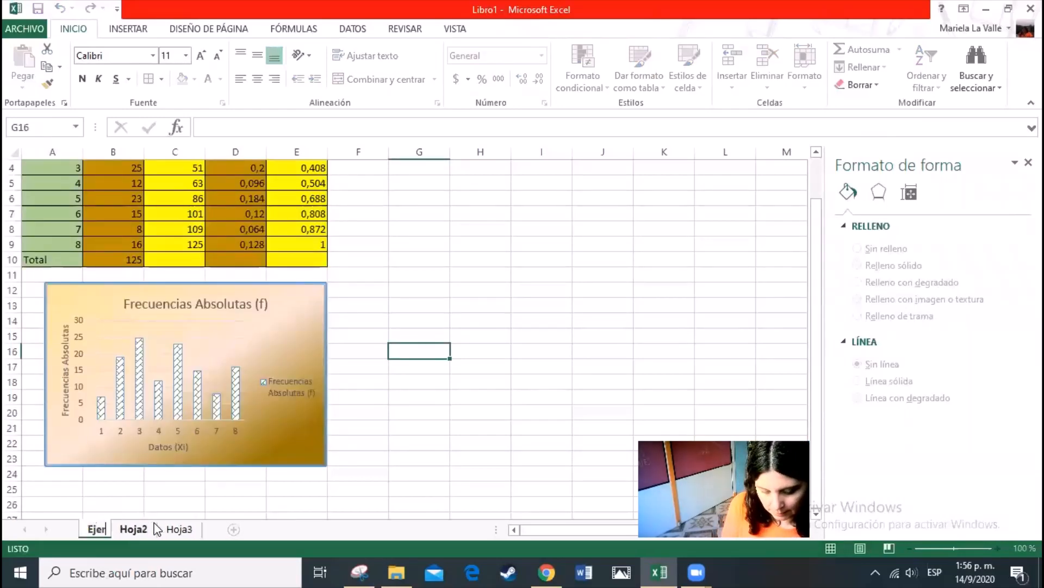
pyautogui.write('cicio 1')
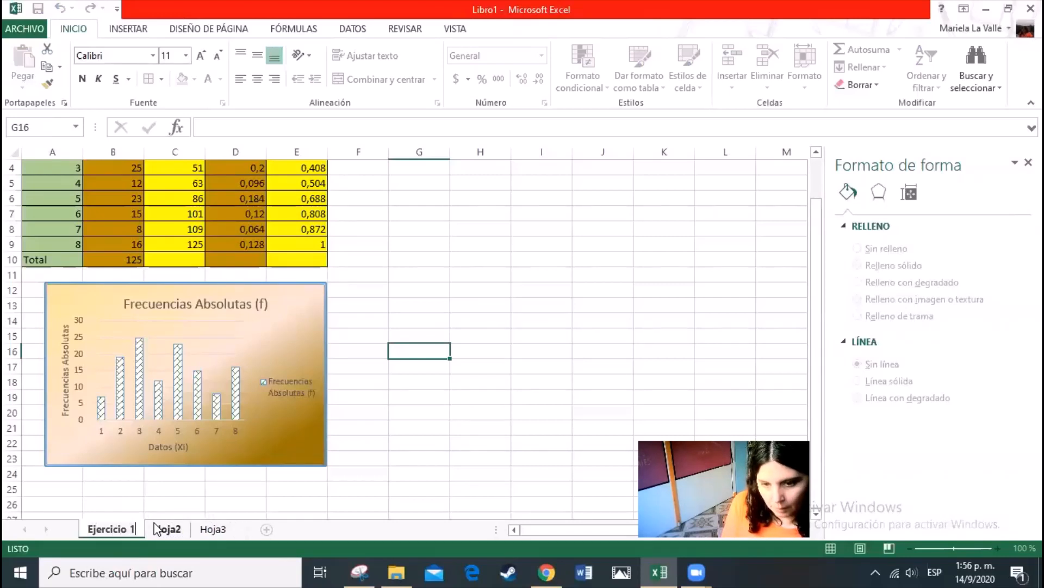
# Rename the sheet Hoja2 as "ejercicio 2"
pyautogui.click(159, 530)
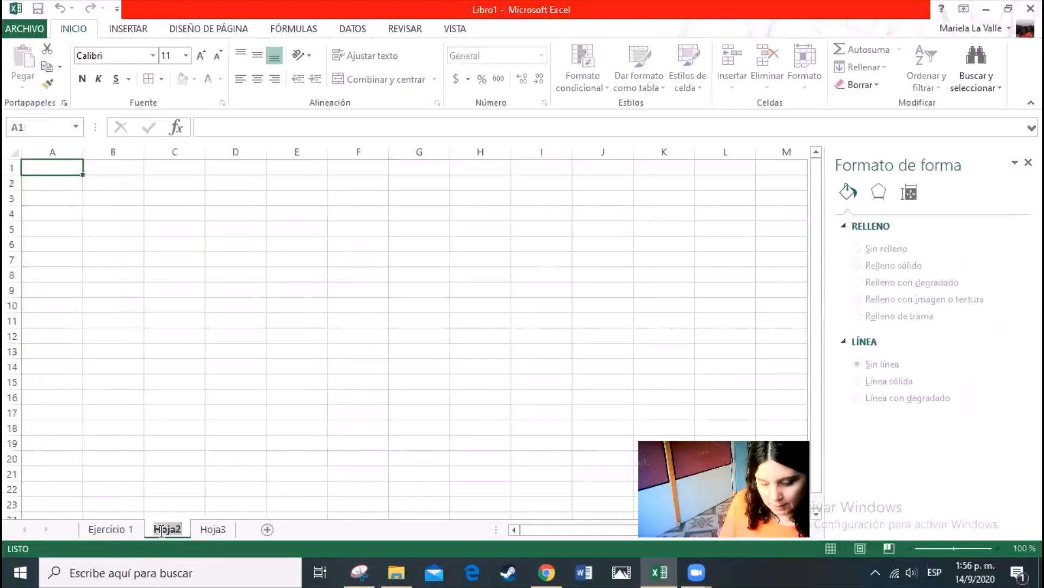
pyautogui.doubleClick(160, 529)
pyautogui.write('ejercic')
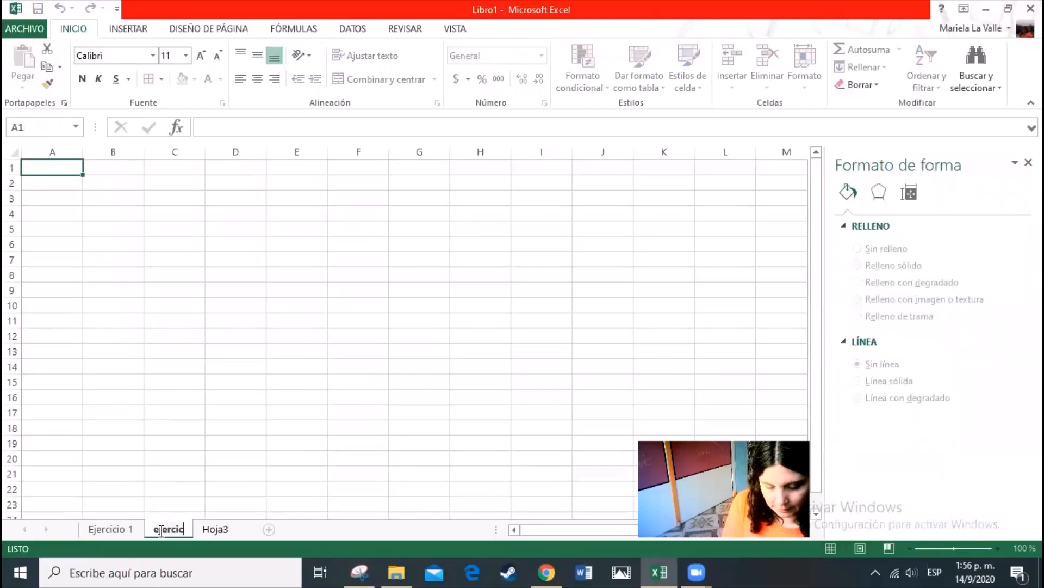
pyautogui.write('io 2')
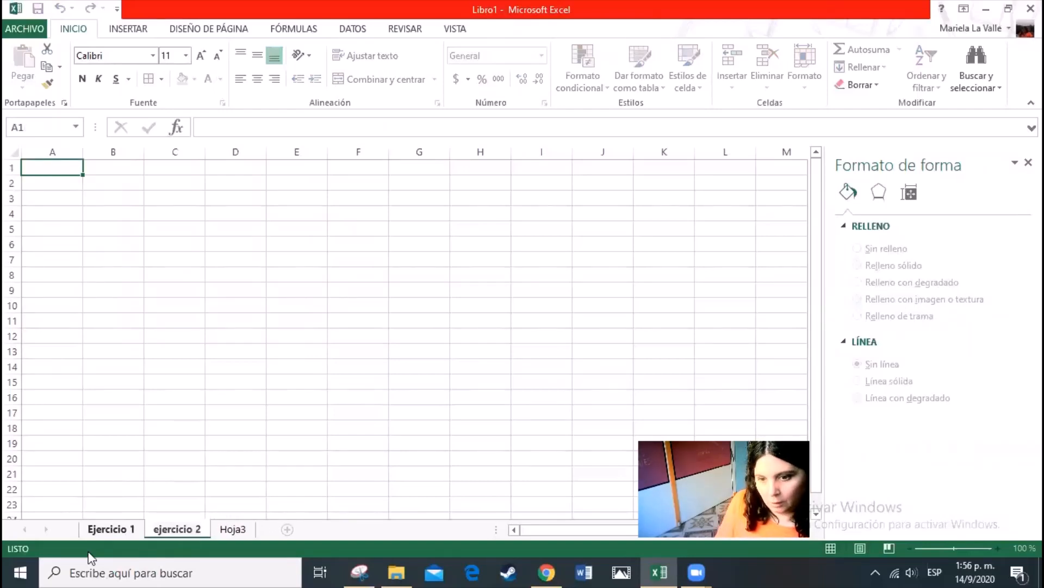
# Rename the sheet Hoja3 as "Ejercicio 3"
pyautogui.click(231, 528)
pyautogui.doubleClick(230, 526)
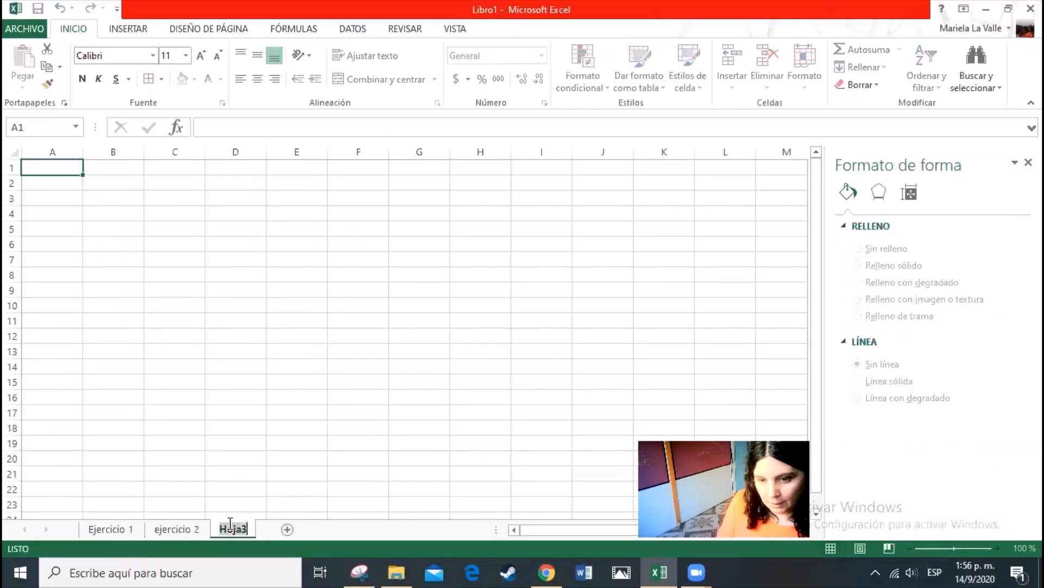
pyautogui.write('Ejercu')
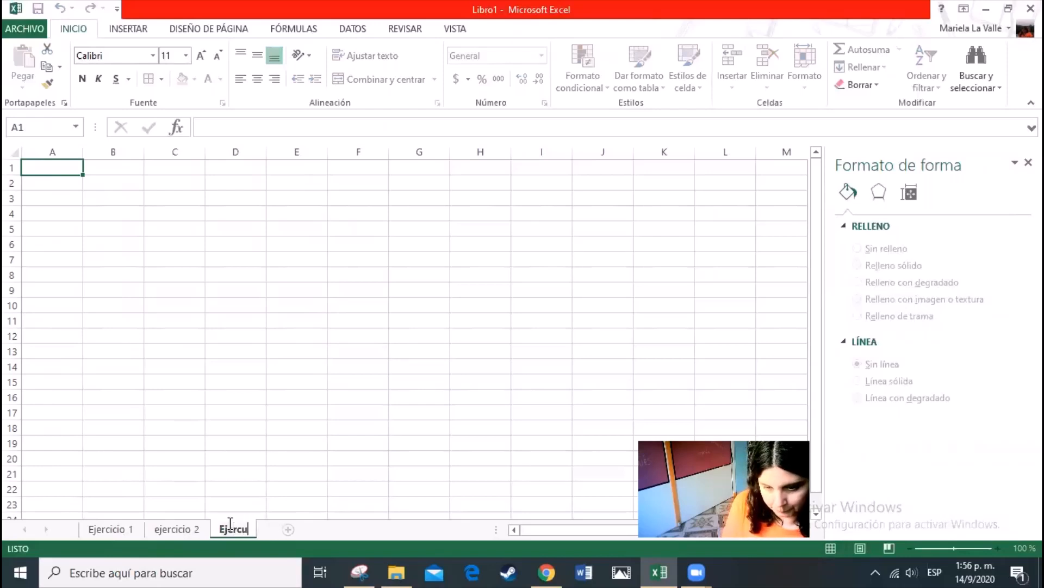
pyautogui.press('BackSpace')
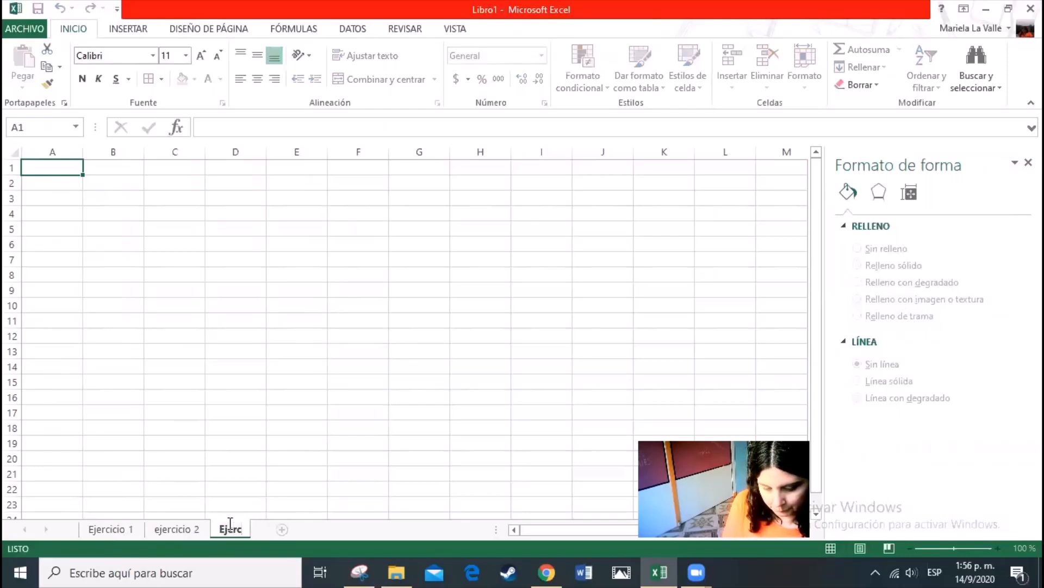
pyautogui.write('icio 3')
pyautogui.press('Return')
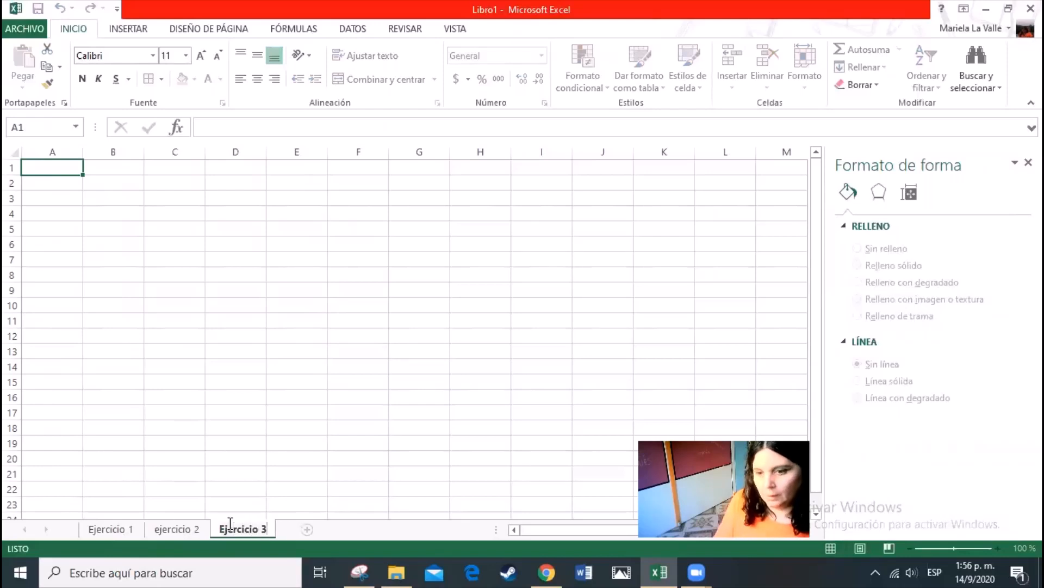
pyautogui.moveTo(273, 417); pyautogui.dragTo(275, 430)
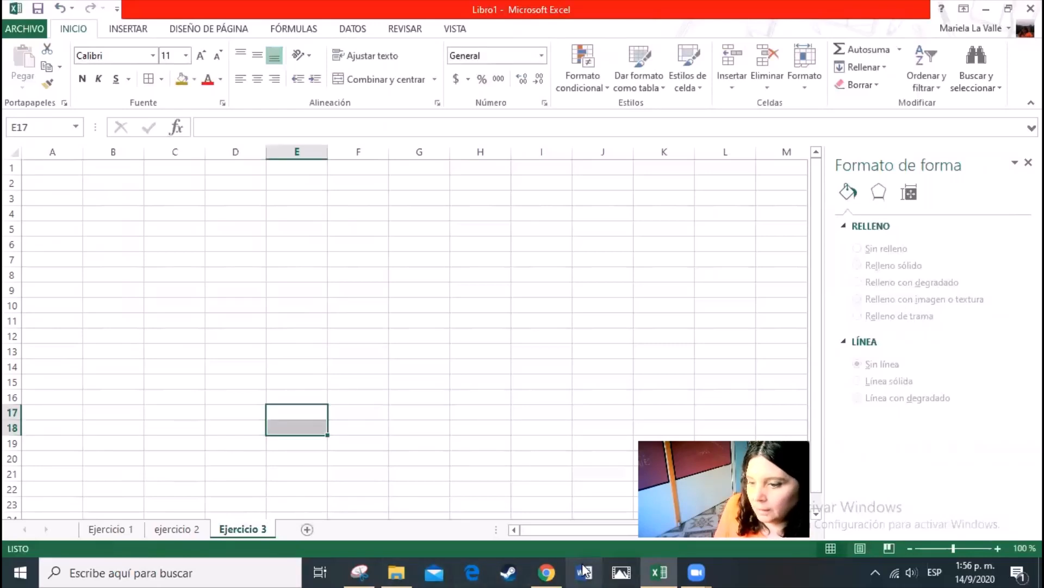
# Switch to the Google Docs activity document and copy the age frequency table image under point 10
pyautogui.click(550, 571)
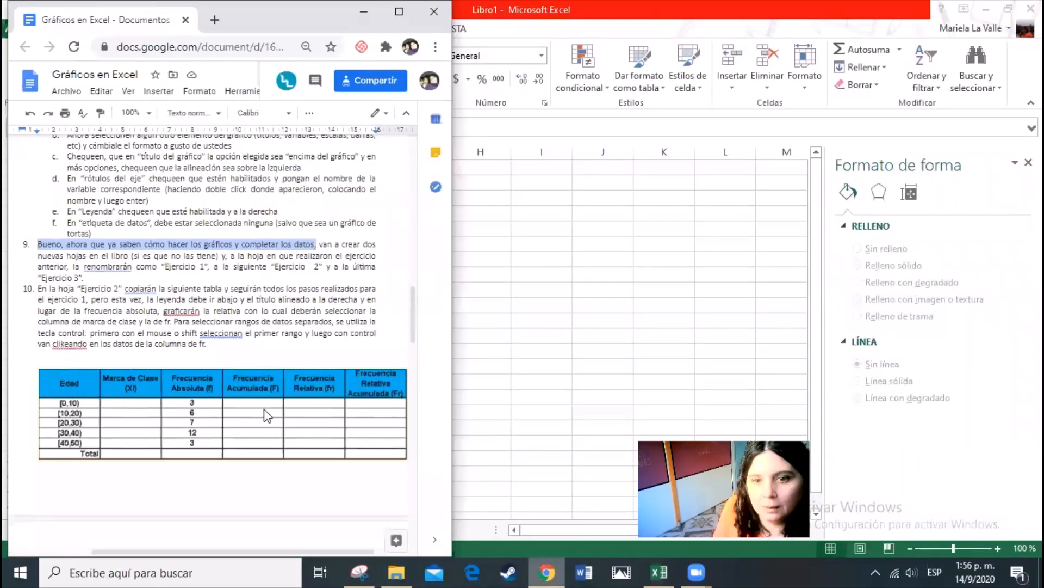
pyautogui.click(106, 295)
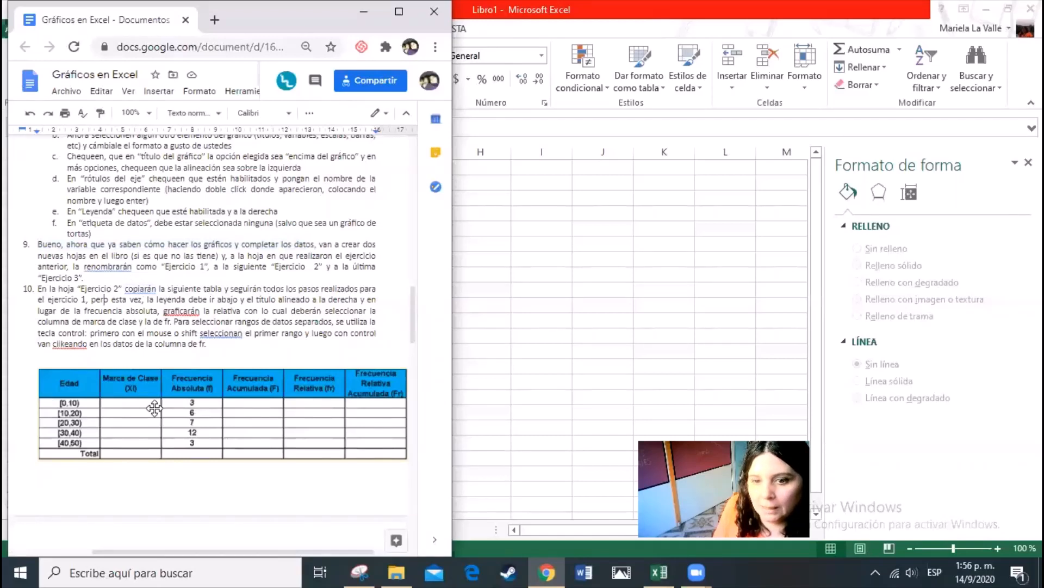
pyautogui.click(152, 392)
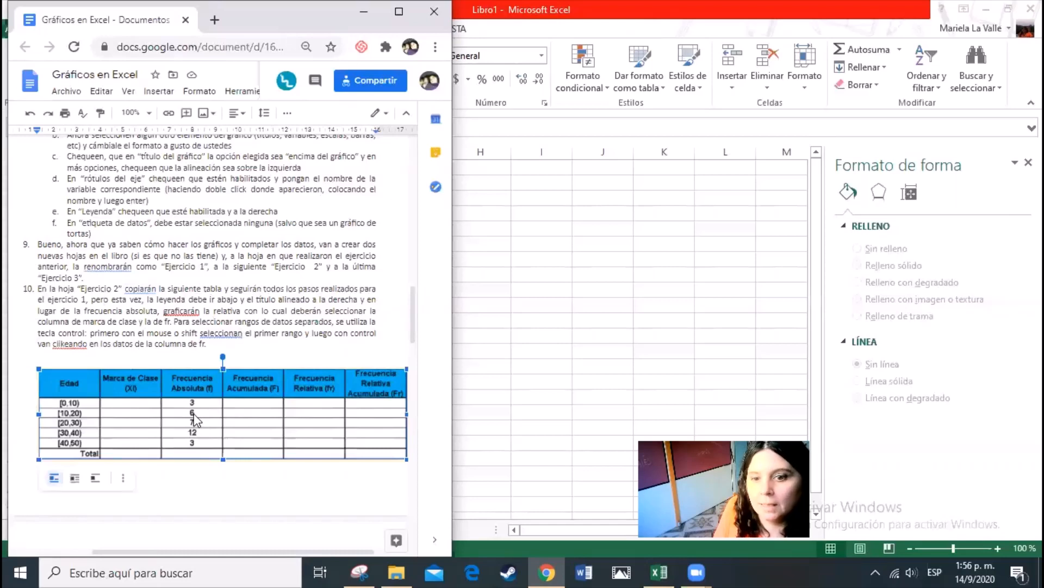
pyautogui.rightClick(206, 393)
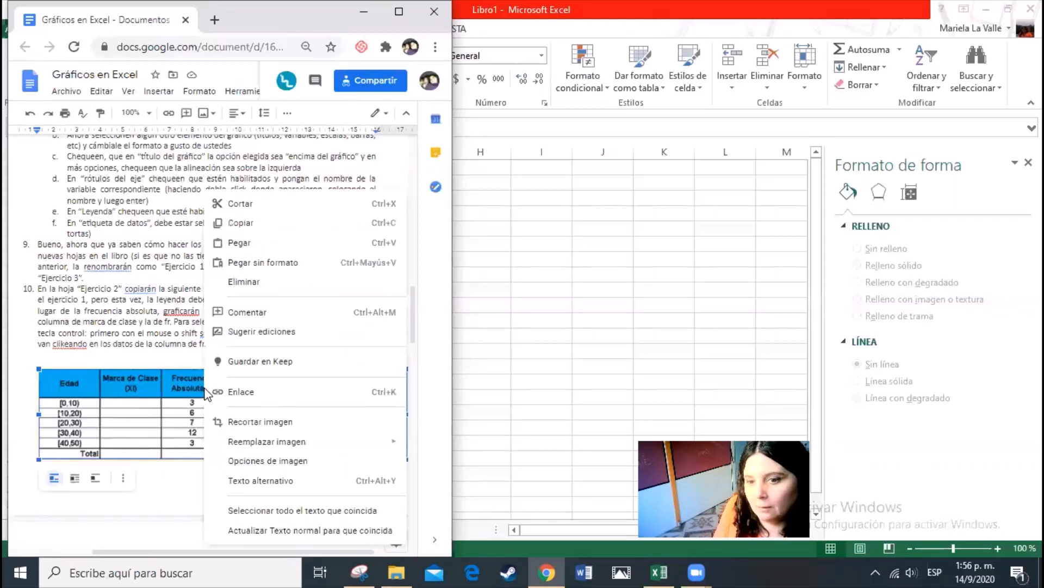
pyautogui.click(249, 225)
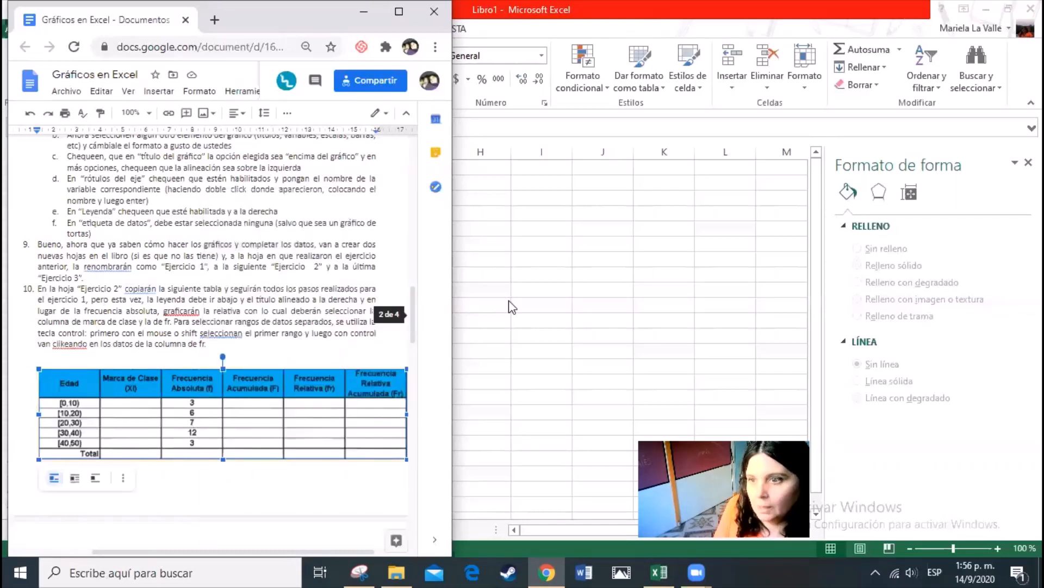
# Return to the Excel workbook and paste the copied table image at cell H4 of the "ejercicio 2" sheet
pyautogui.click(533, 417)
pyautogui.click(181, 529)
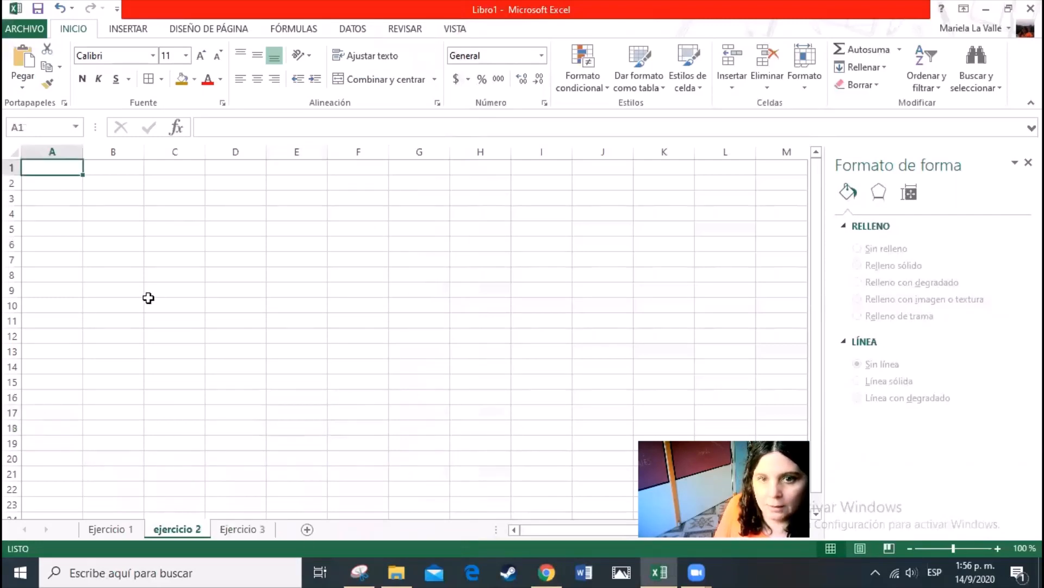
pyautogui.rightClick(479, 210)
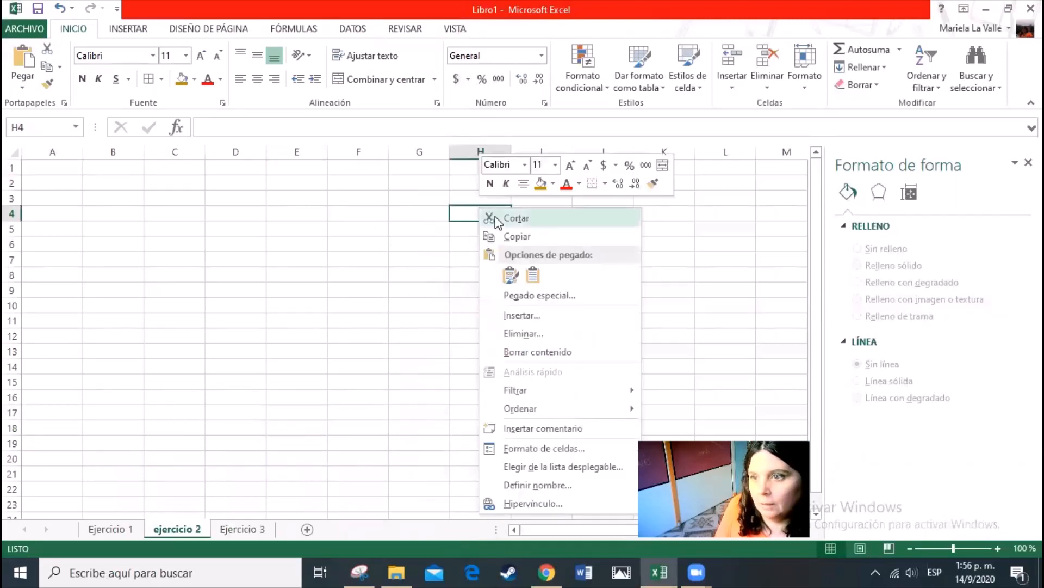
pyautogui.click(509, 273)
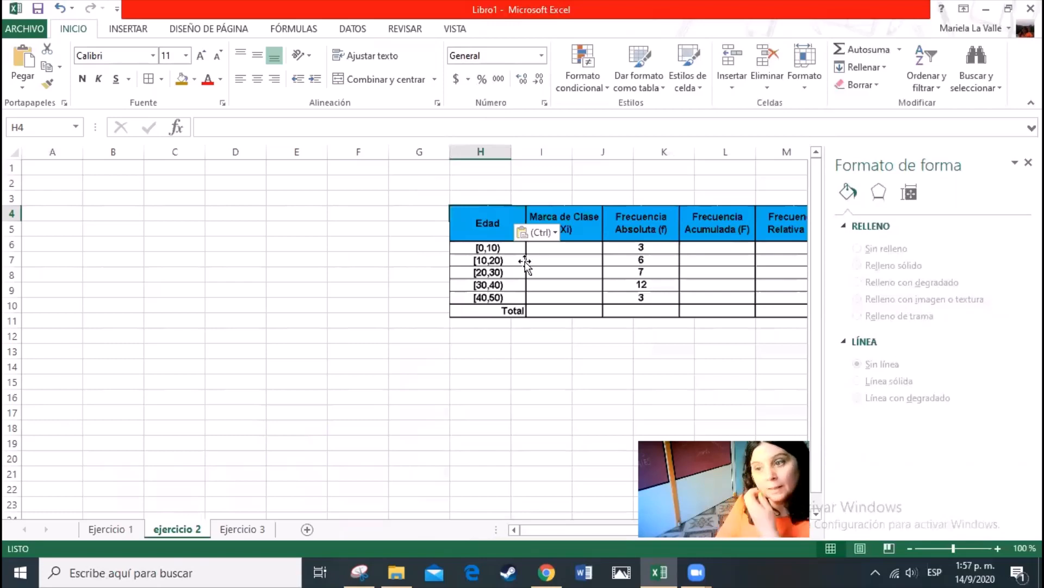
# Enter the header "Marca de clase" in cell B1
pyautogui.click(134, 167)
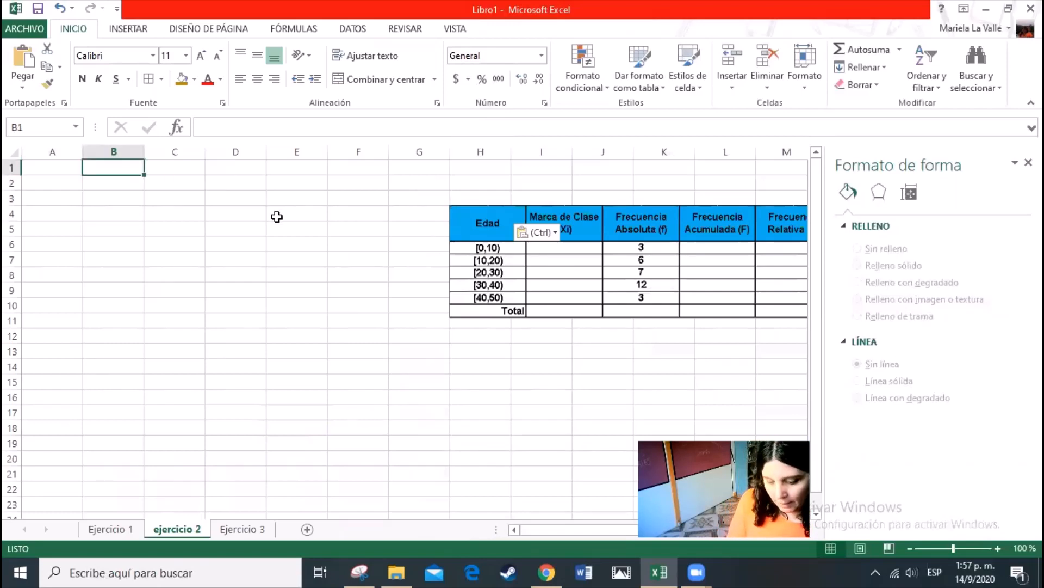
pyautogui.write('Marca d')
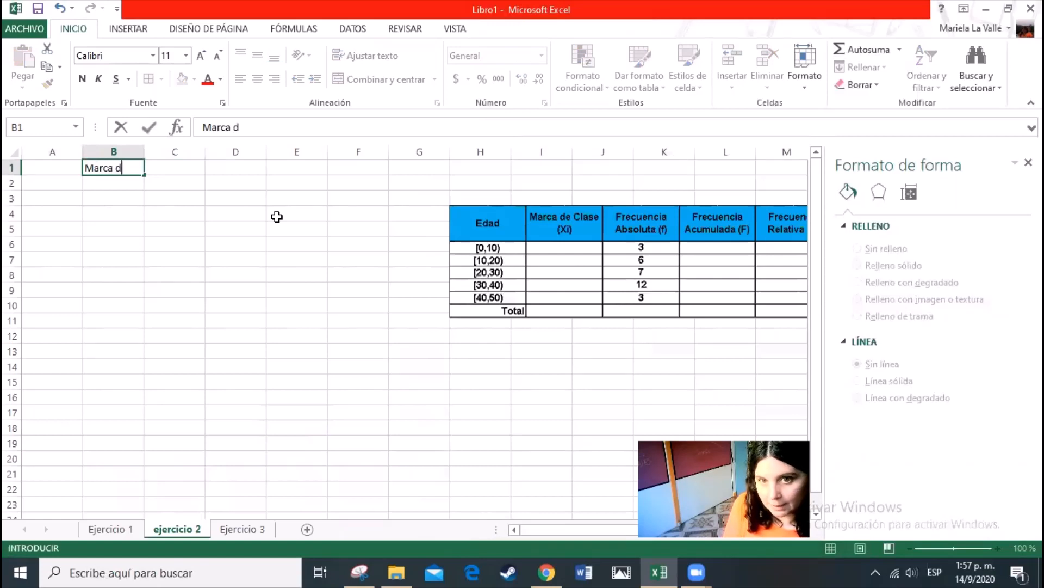
pyautogui.write('e clase')
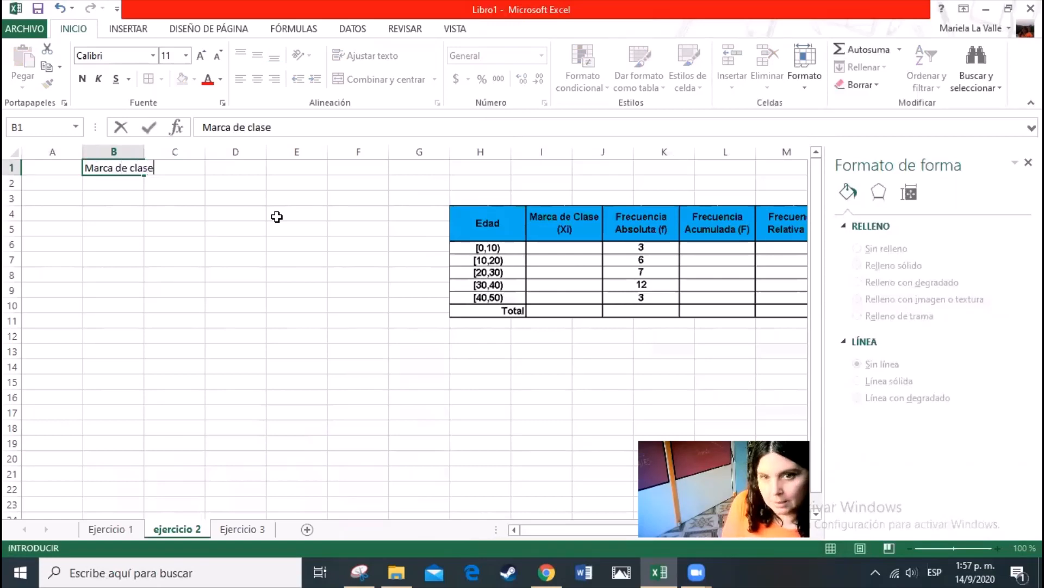
pyautogui.press('Return')
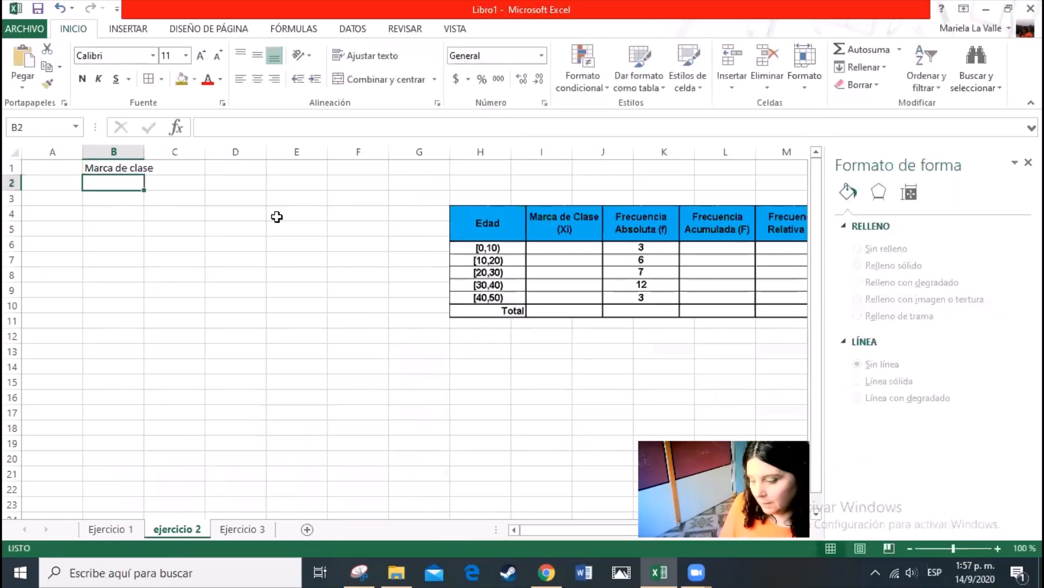
# Enter the formula +10+0/2 in cell B2 for the first interval's class mark
pyautogui.write('+')
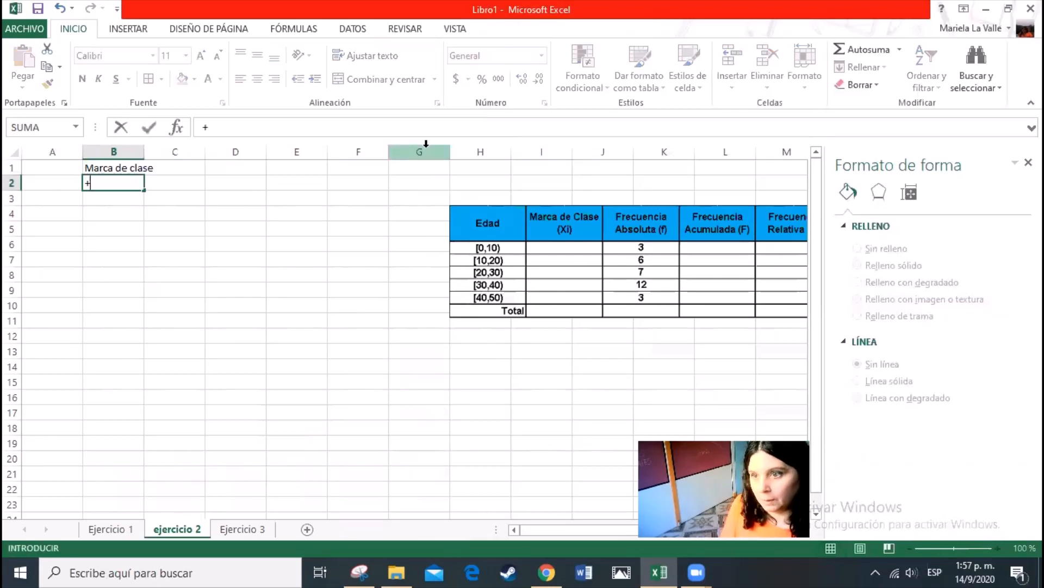
pyautogui.write('10')
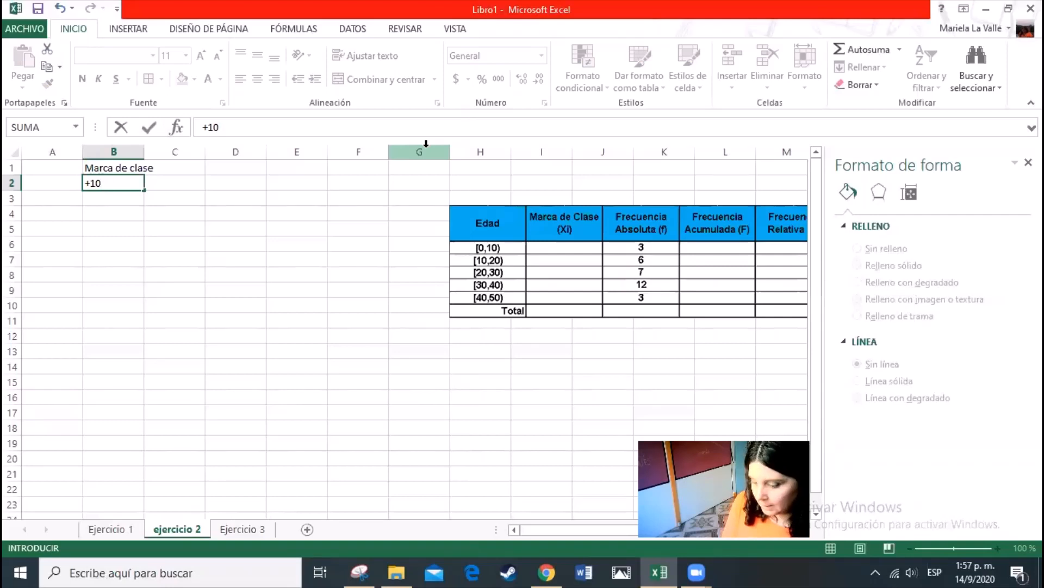
pyautogui.write('+0/')
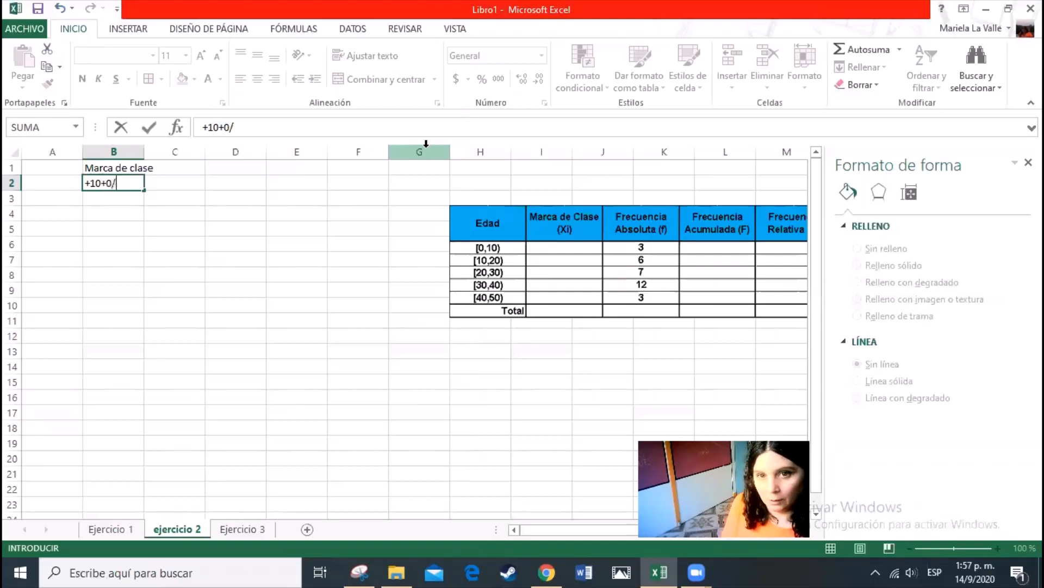
pyautogui.write('2')
pyautogui.press('Return')
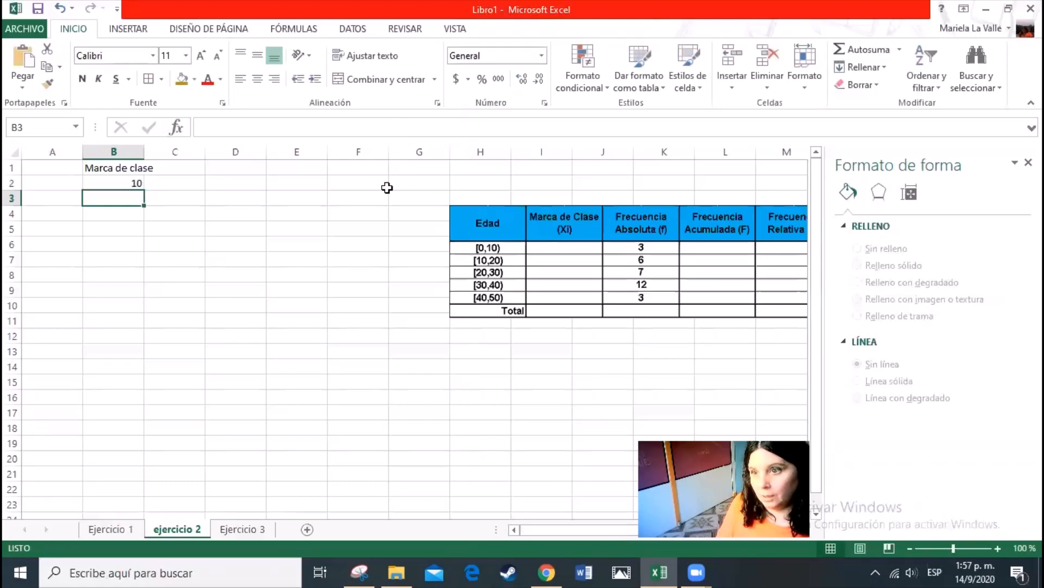
# Correct the formula in cell B2 to =(10+0)/2 by enclosing the sum in parentheses
pyautogui.click(130, 187)
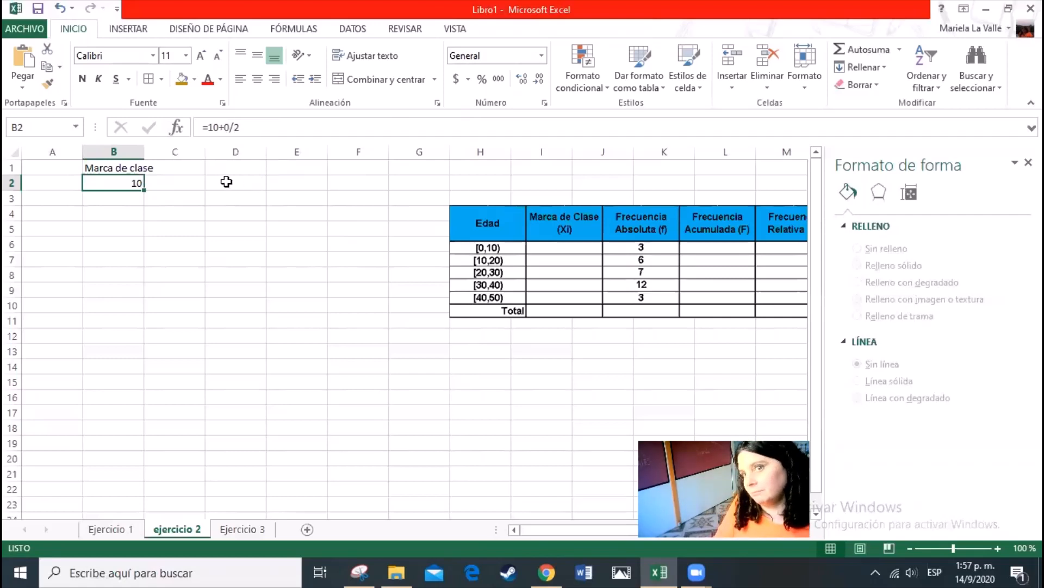
pyautogui.click(228, 127)
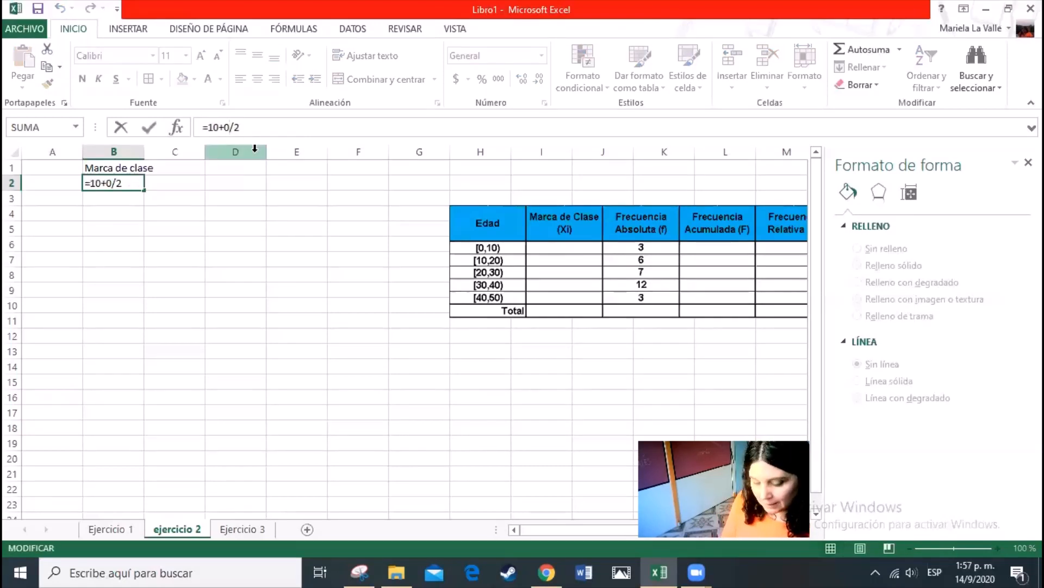
pyautogui.write(')')
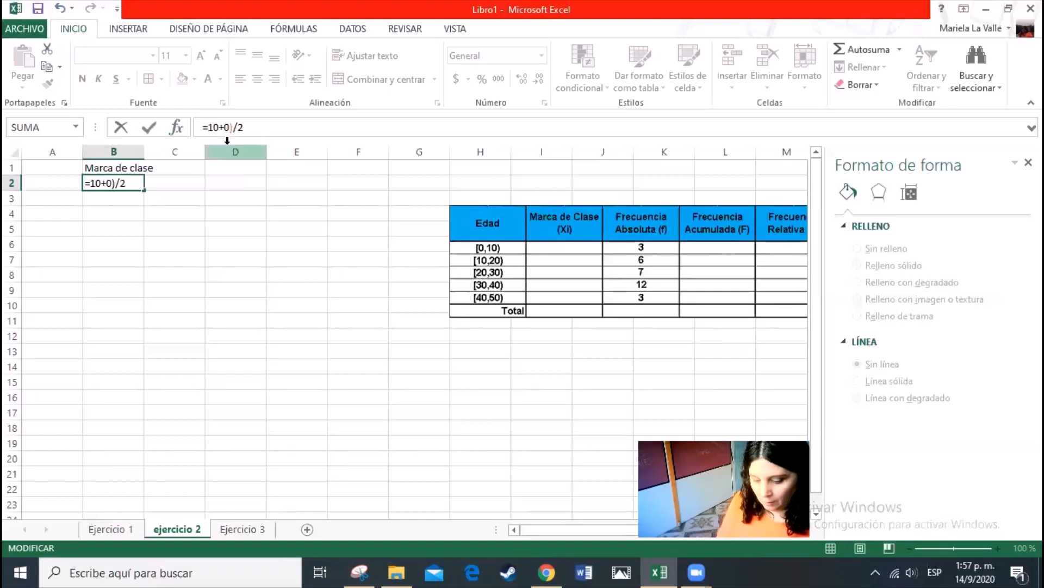
pyautogui.write('(')
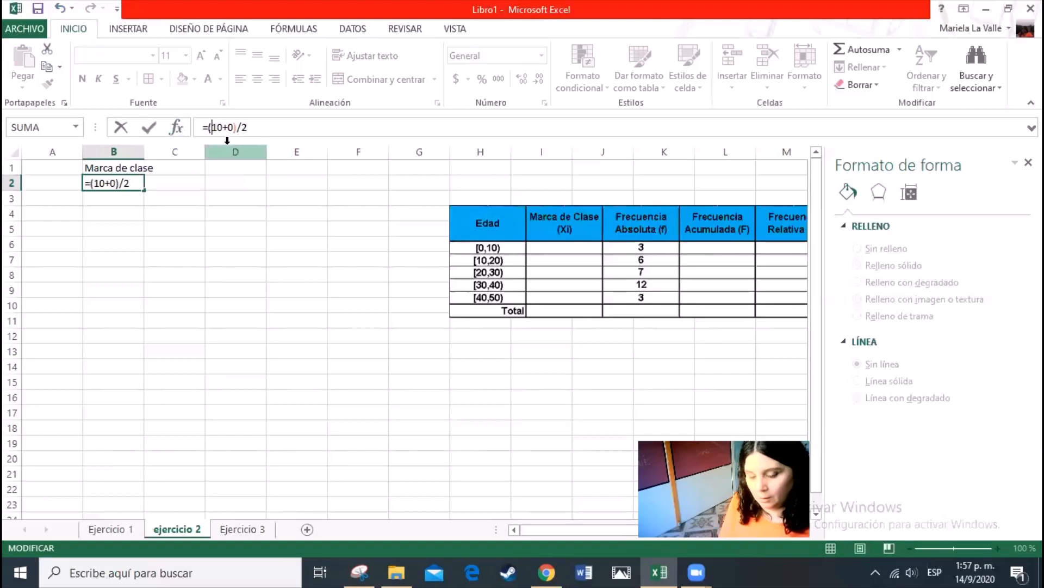
pyautogui.press('Return')
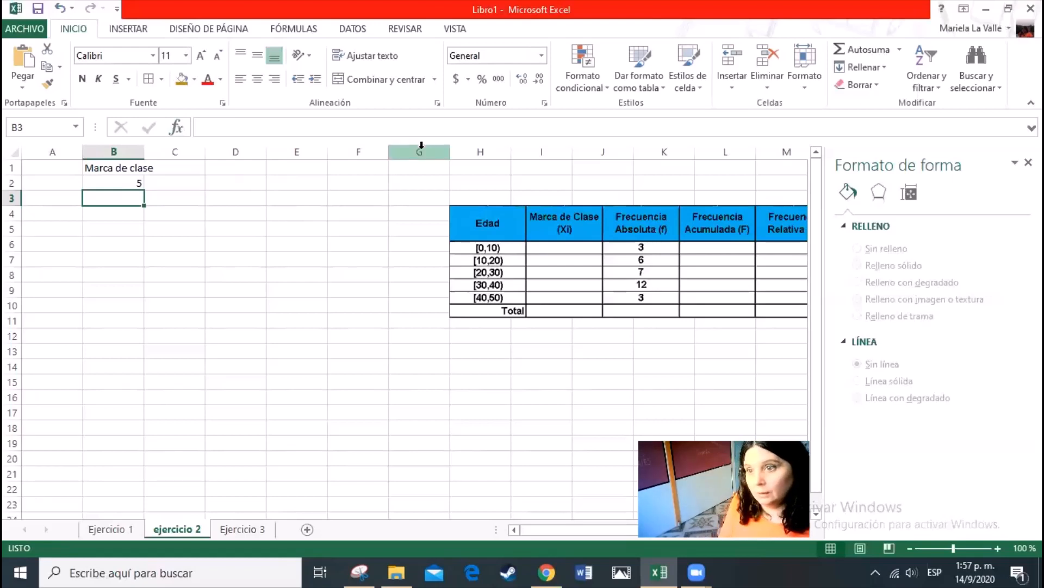
# Enter the formula +(20+10)/2 in cell B3 for the second interval's class mark
pyautogui.write('+')
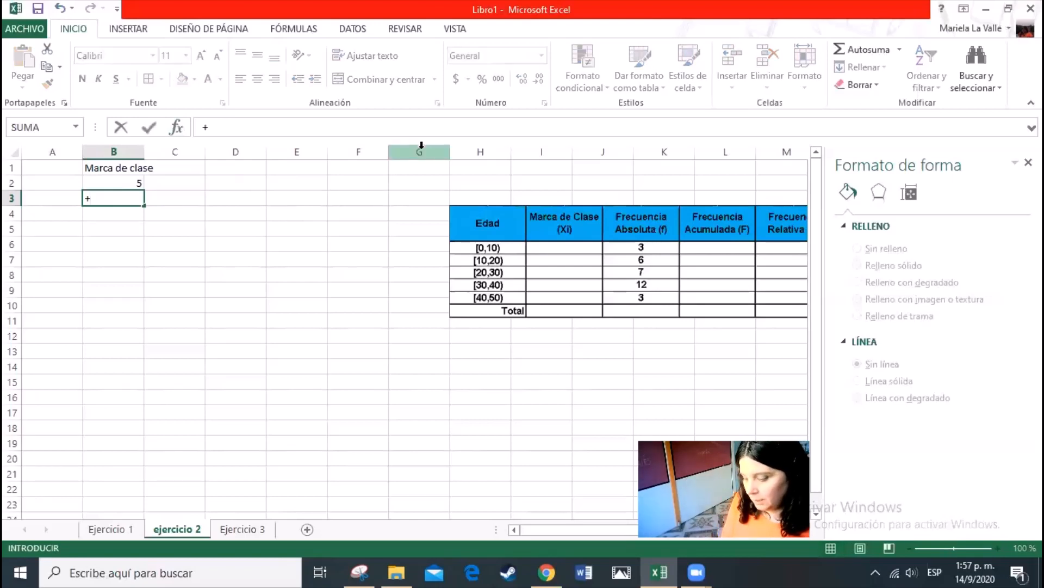
pyautogui.write('20')
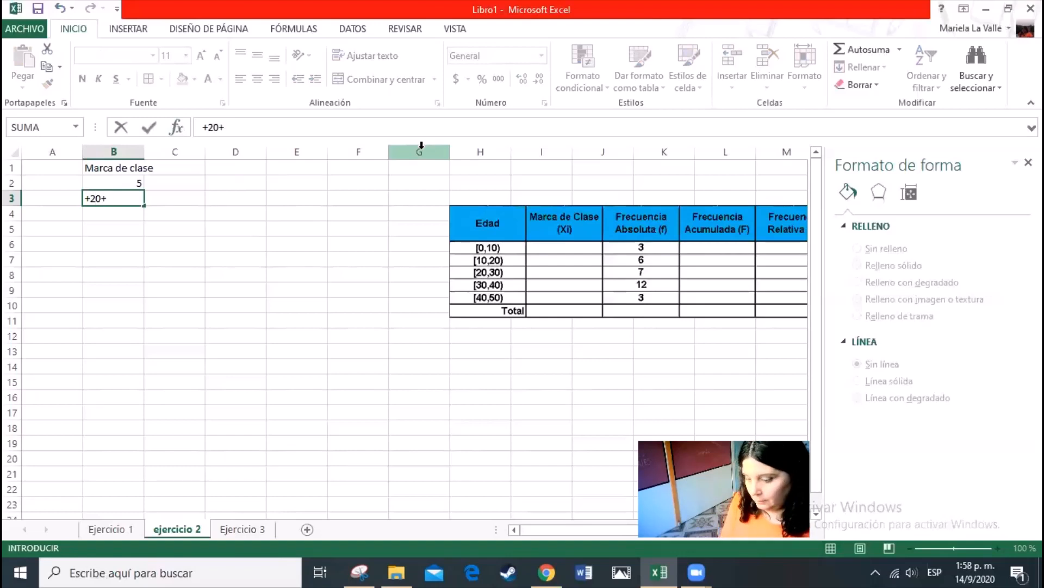
pyautogui.write('+10')
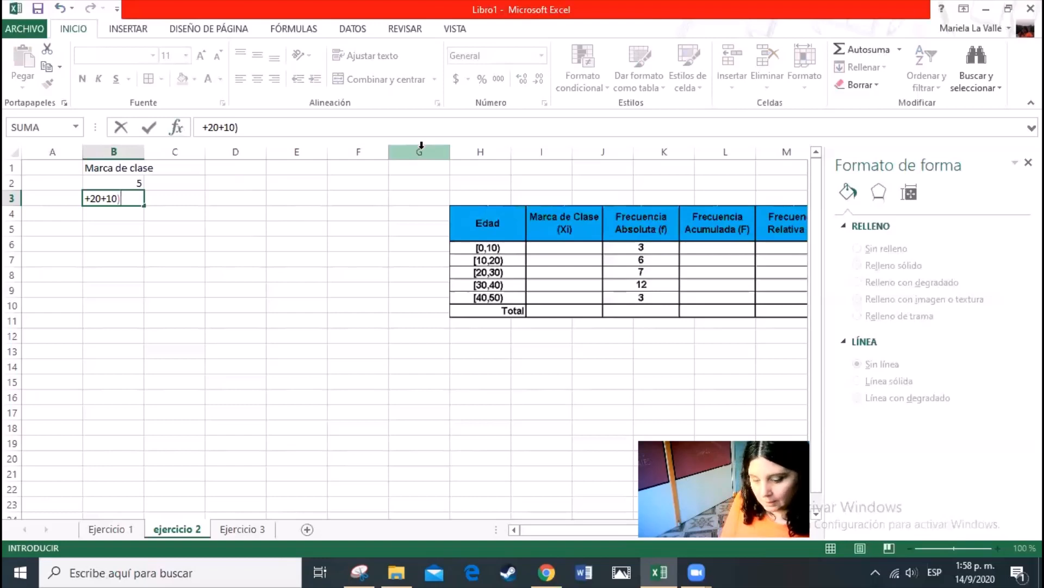
pyautogui.press('BackSpace')
pyautogui.press('BackSpace')
pyautogui.press('BackSpace')
pyautogui.press('BackSpace')
pyautogui.press('BackSpace')
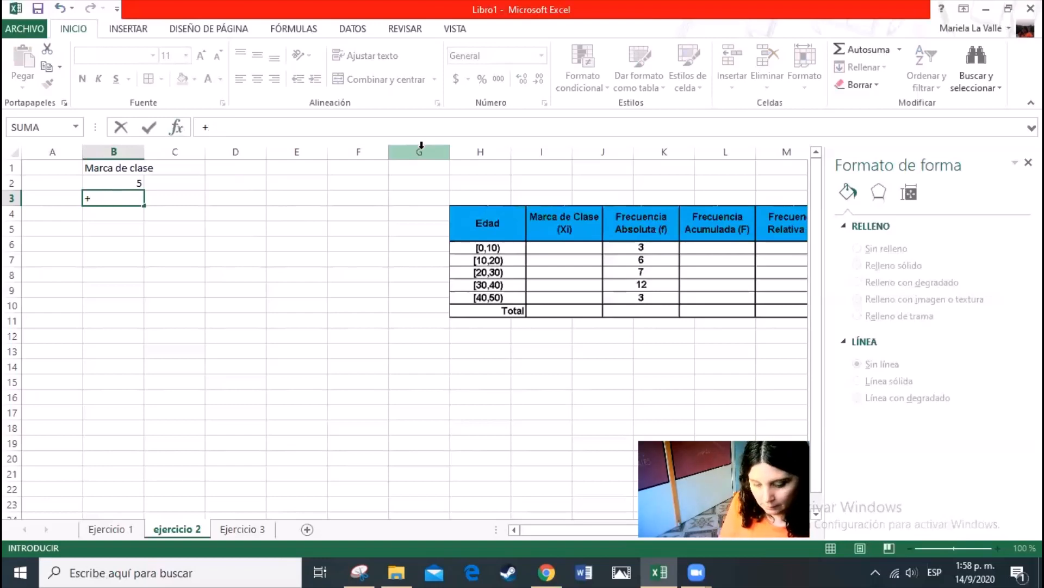
pyautogui.write('(20+')
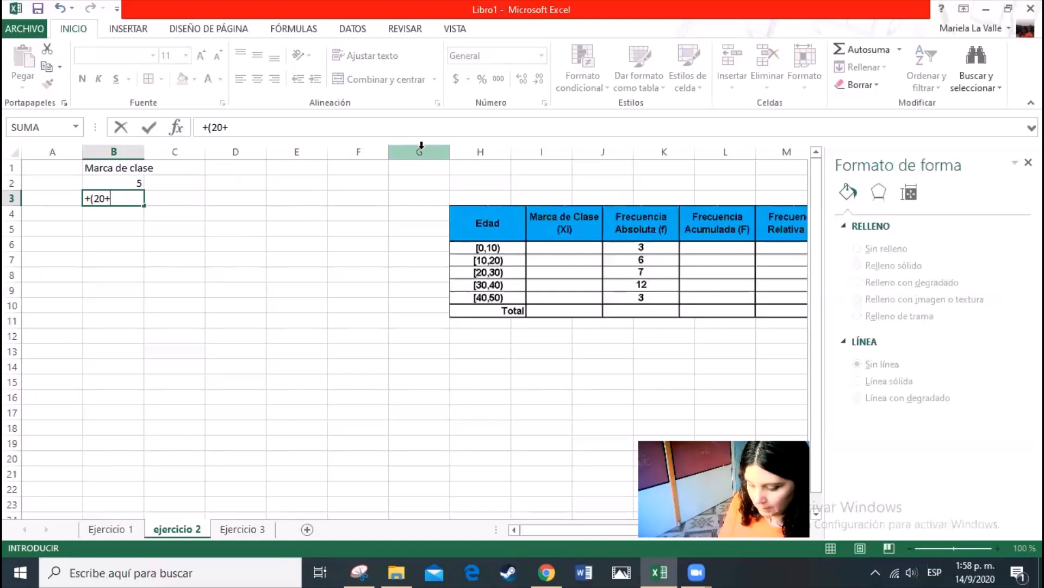
pyautogui.write('10)/2')
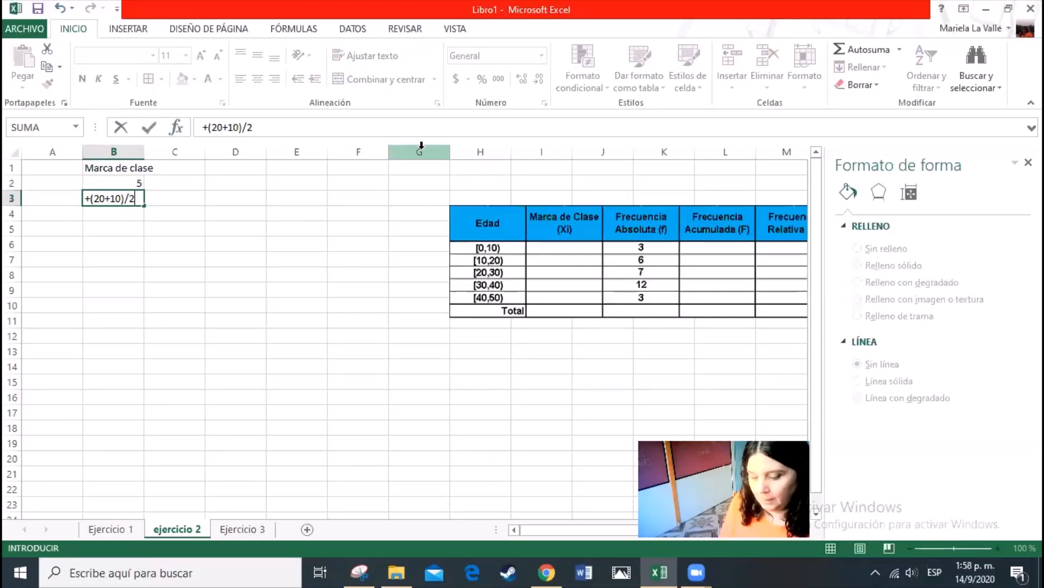
pyautogui.press('Return')
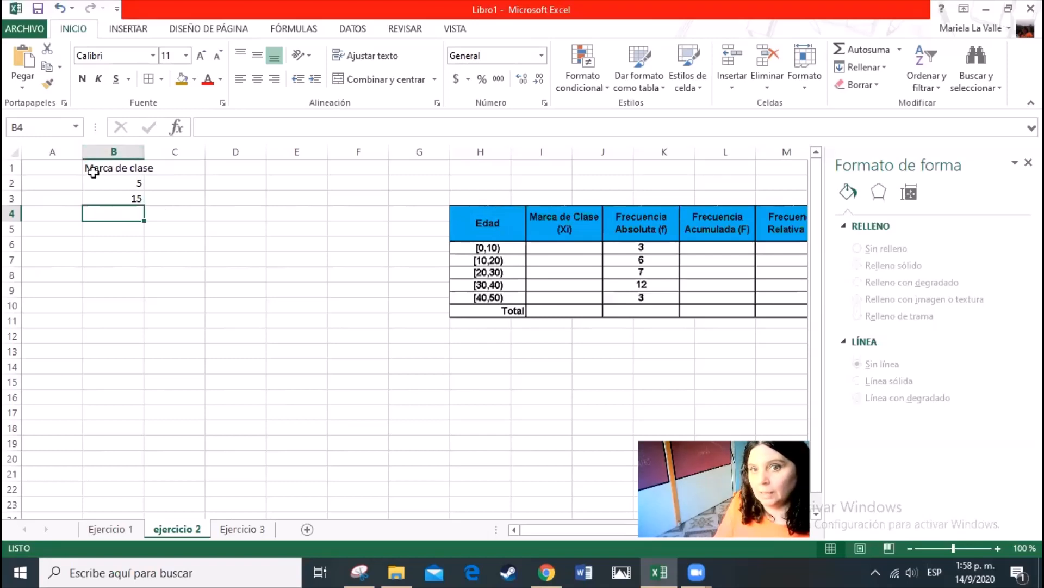
# Insert an empty column before the "Marca de clase" column and enter the header "Edad" in cell A1
pyautogui.rightClick(101, 152)
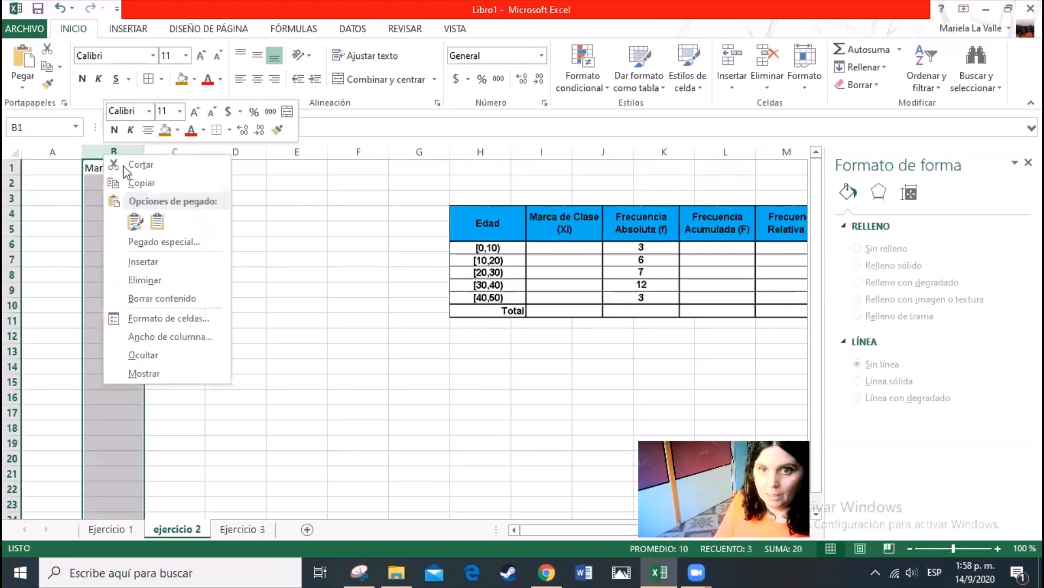
pyautogui.click(154, 258)
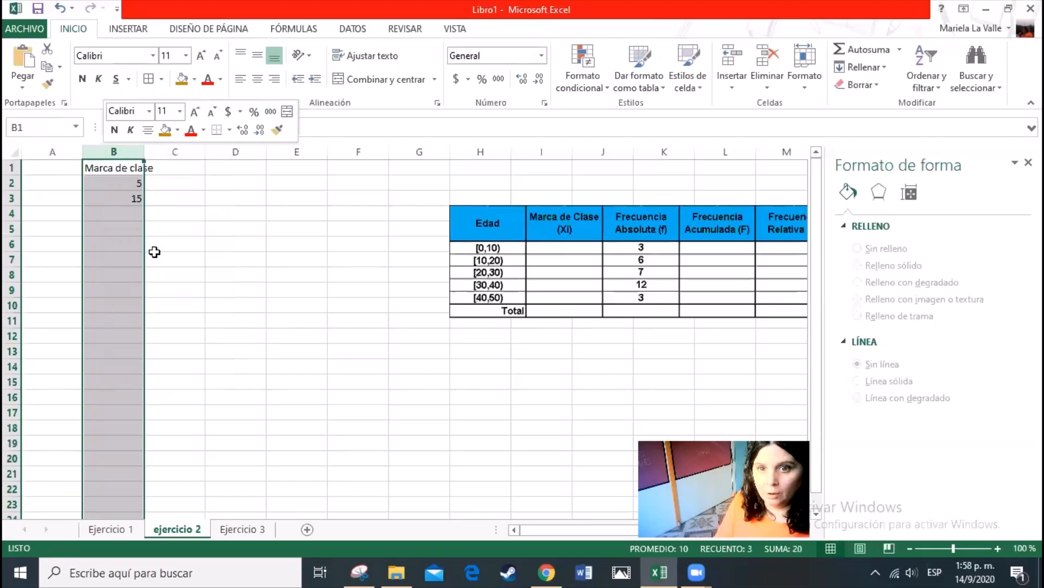
pyautogui.click(67, 166)
pyautogui.write('Edad')
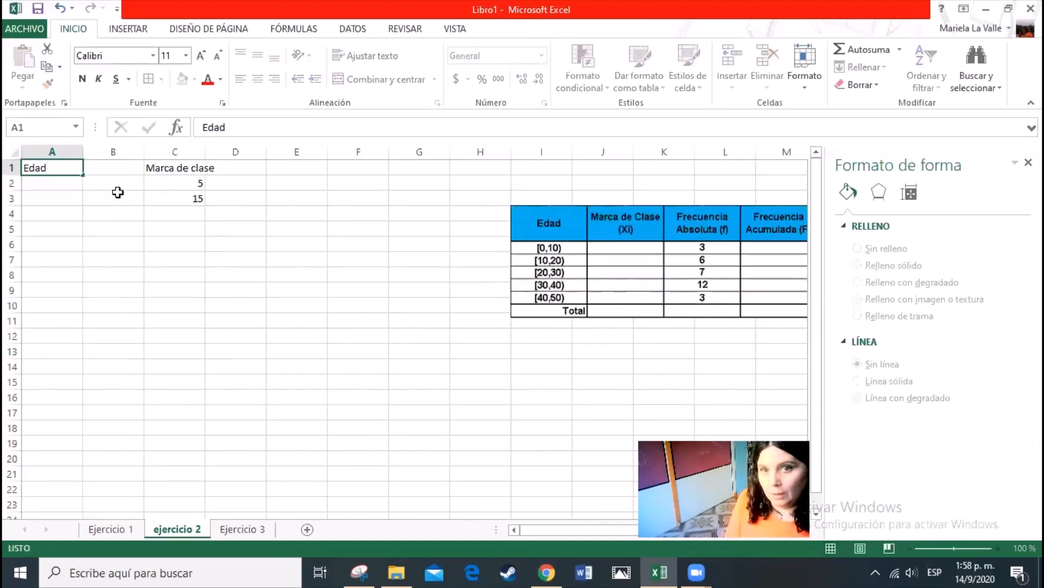
pyautogui.press('Return')
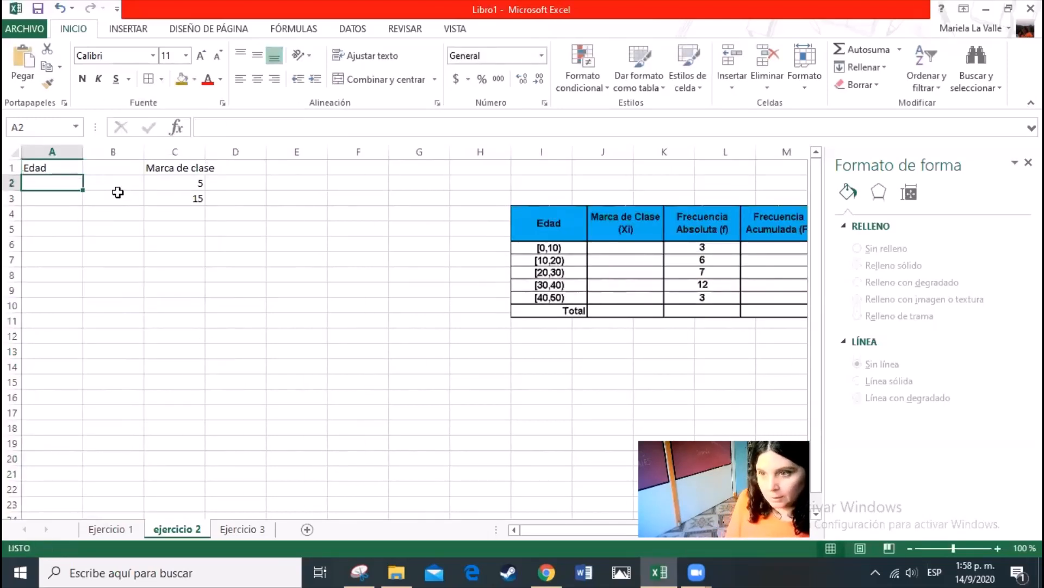
# Enter the lower age limits 0, 10, 20, 30 and 40 in cells A2 to A6
pyautogui.write('0')
pyautogui.press('Return')
pyautogui.write('10')
pyautogui.press('Return')
pyautogui.write('1')
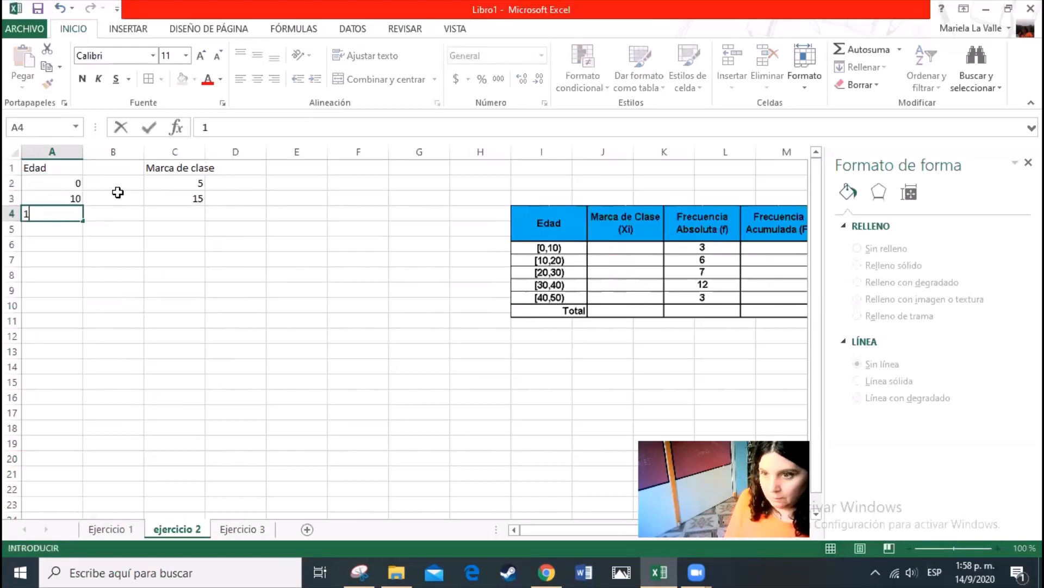
pyautogui.write('20')
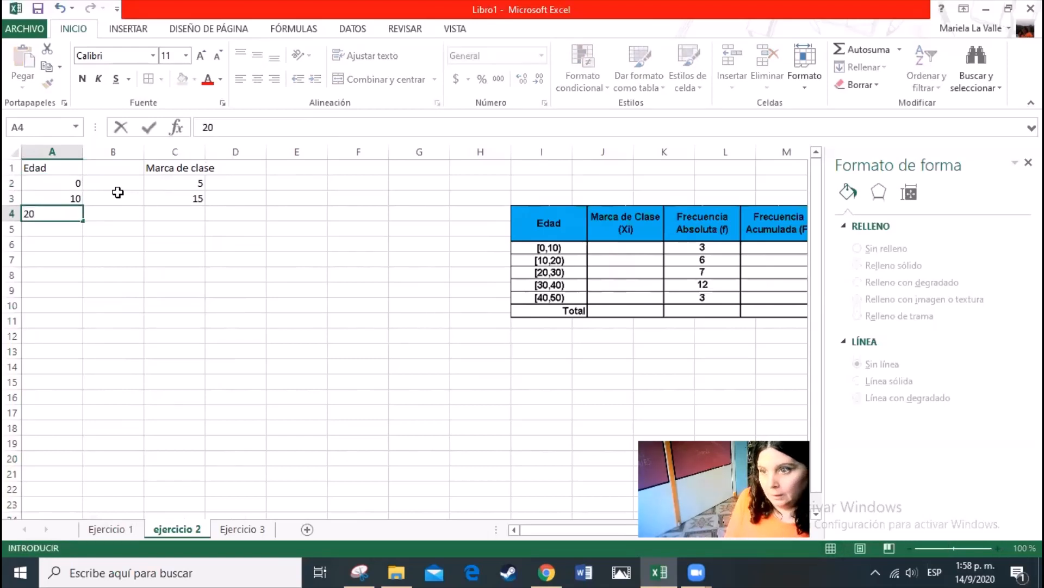
pyautogui.press('Return')
pyautogui.write('30')
pyautogui.press('Return')
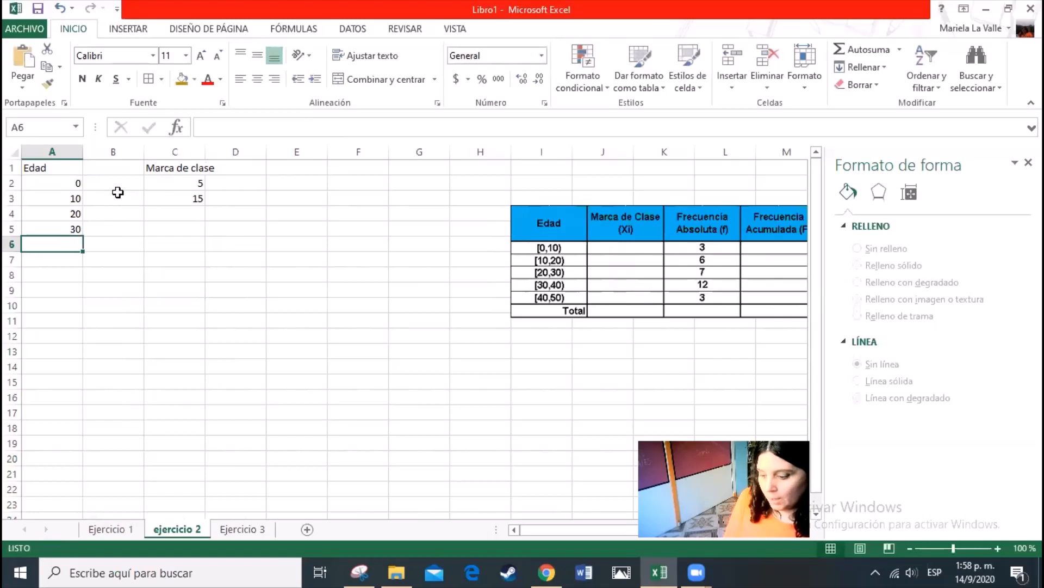
pyautogui.write('40')
pyautogui.press('Tab')
# Enter the upper age limits 10, 20, 30, 40 and 50 in cells B2 to B6
pyautogui.press('Up')
pyautogui.press('Up')
pyautogui.press('Up')
pyautogui.press('Up')
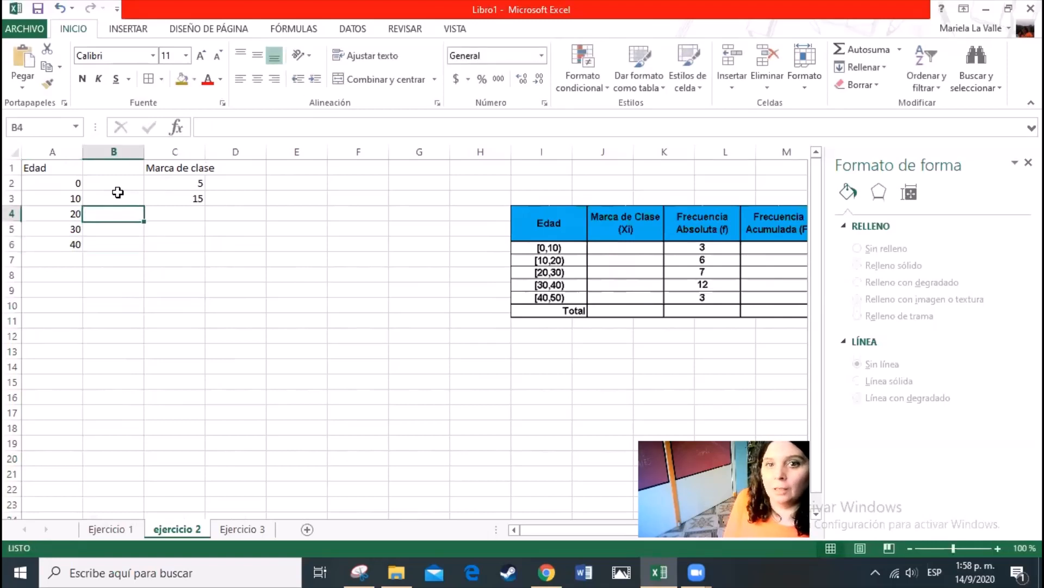
pyautogui.write('10')
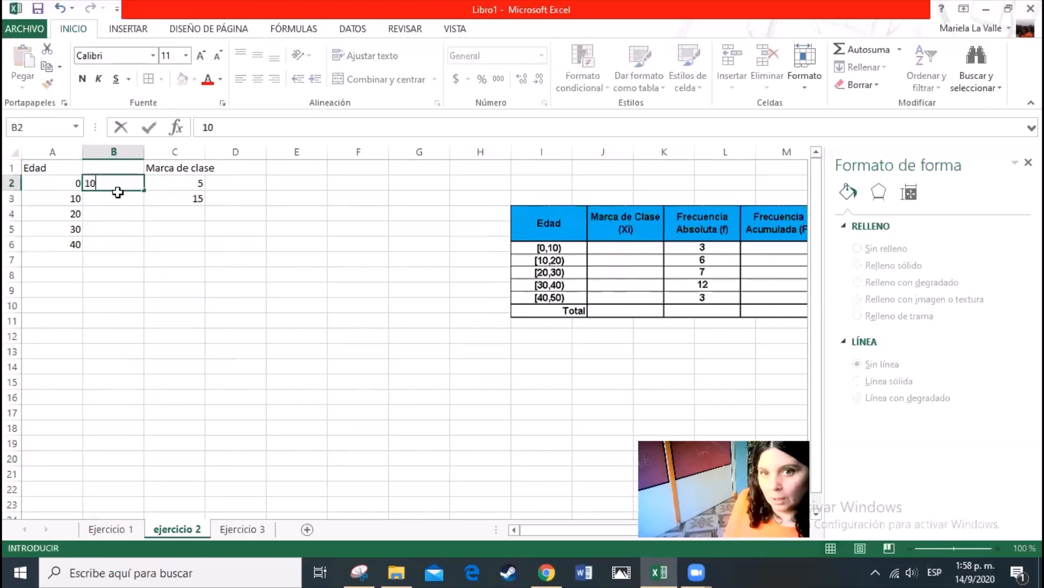
pyautogui.press('Return')
pyautogui.write('20')
pyautogui.press('Return')
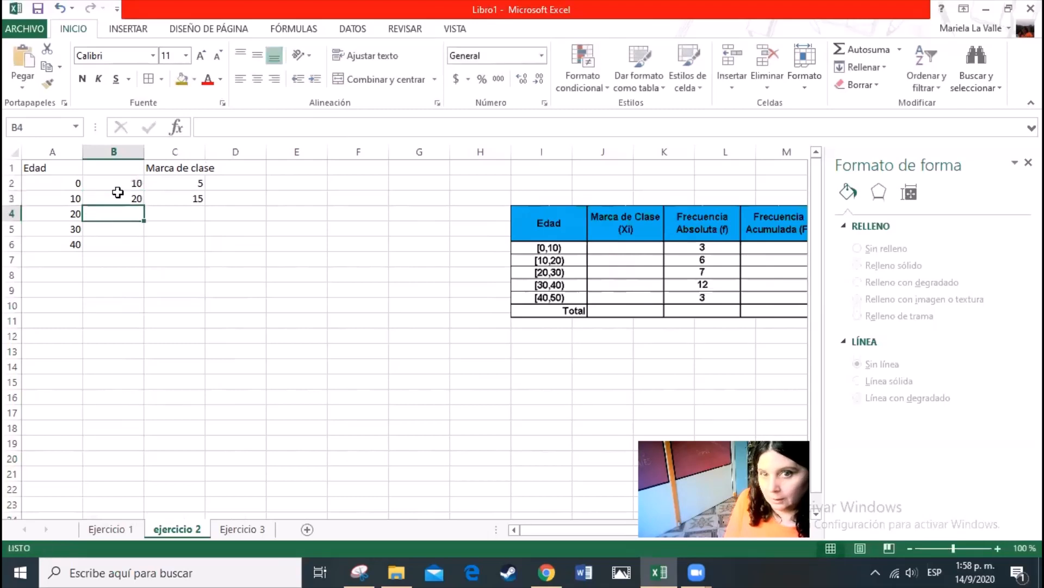
pyautogui.write('30')
pyautogui.press('Return')
pyautogui.write('40')
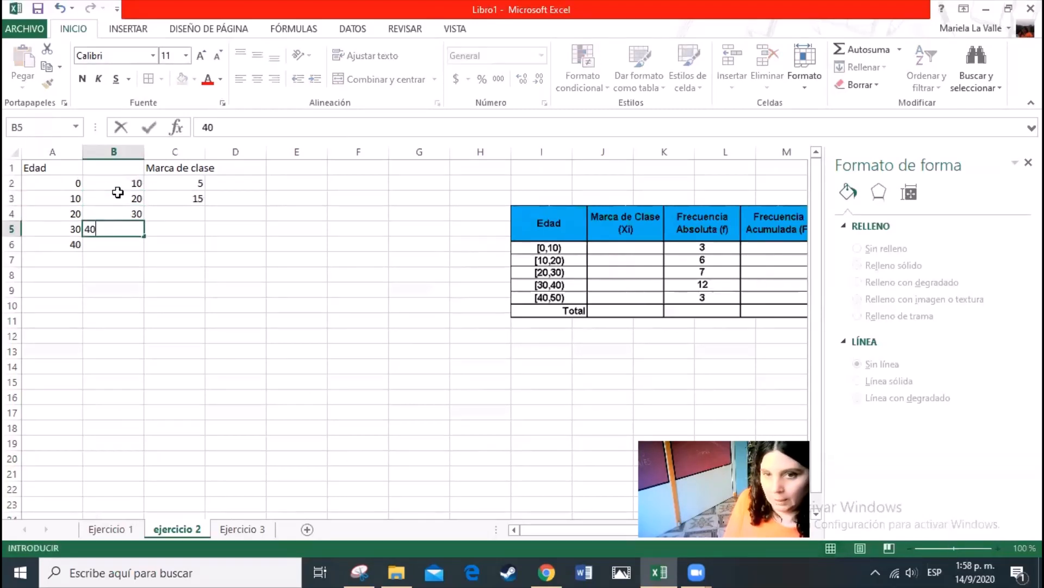
pyautogui.press('Return')
pyautogui.write('50')
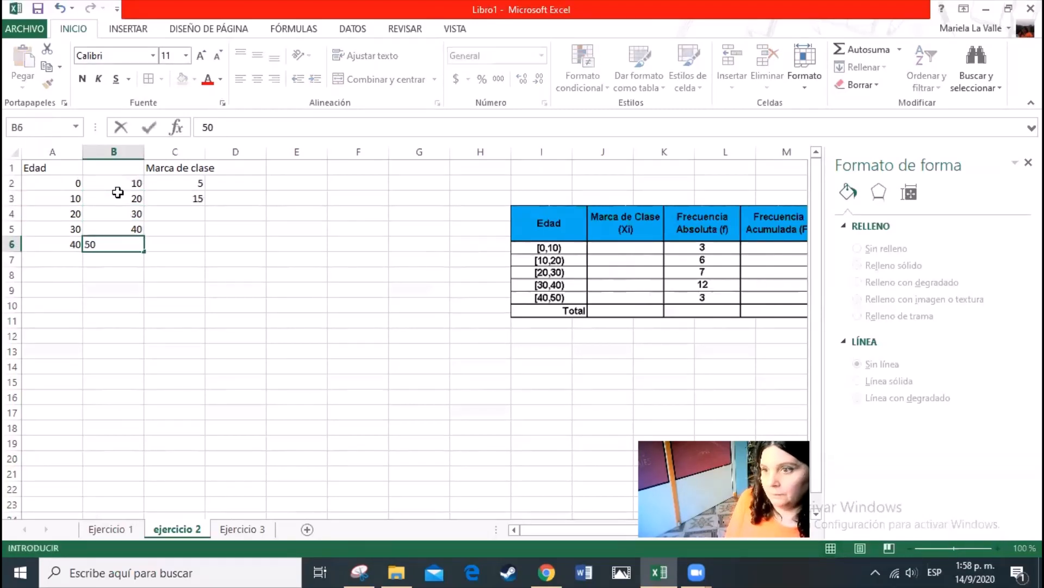
pyautogui.press('Return')
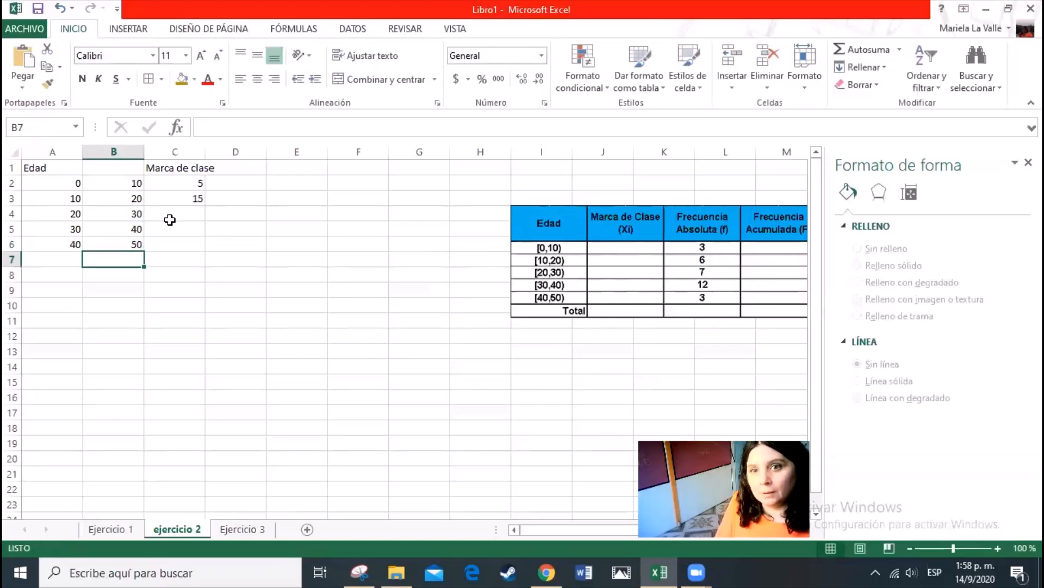
pyautogui.click(199, 185)
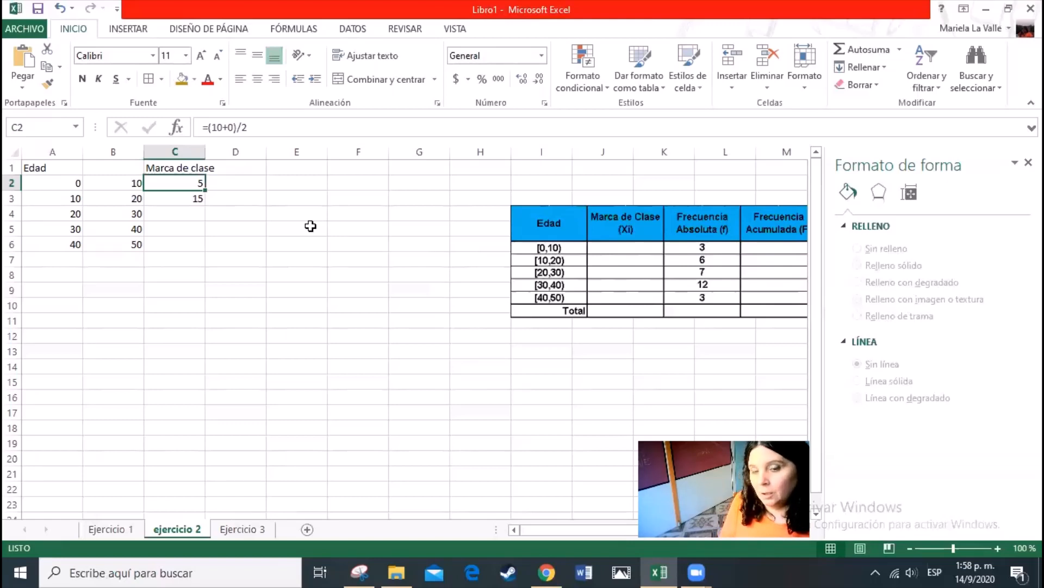
pyautogui.write('+')
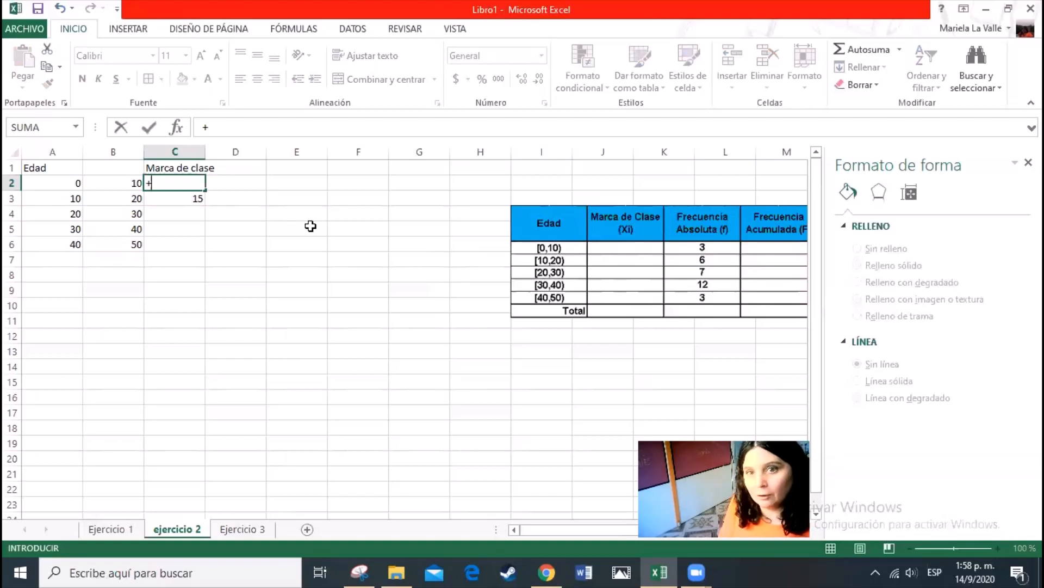
pyautogui.press('Left')
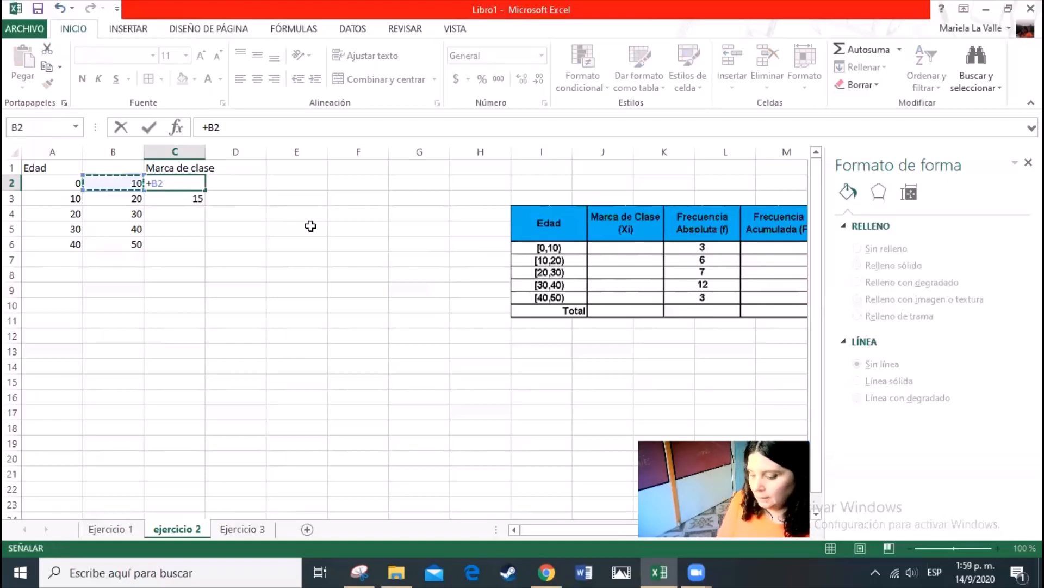
pyautogui.write('+')
pyautogui.press('Left')
pyautogui.press('Left')
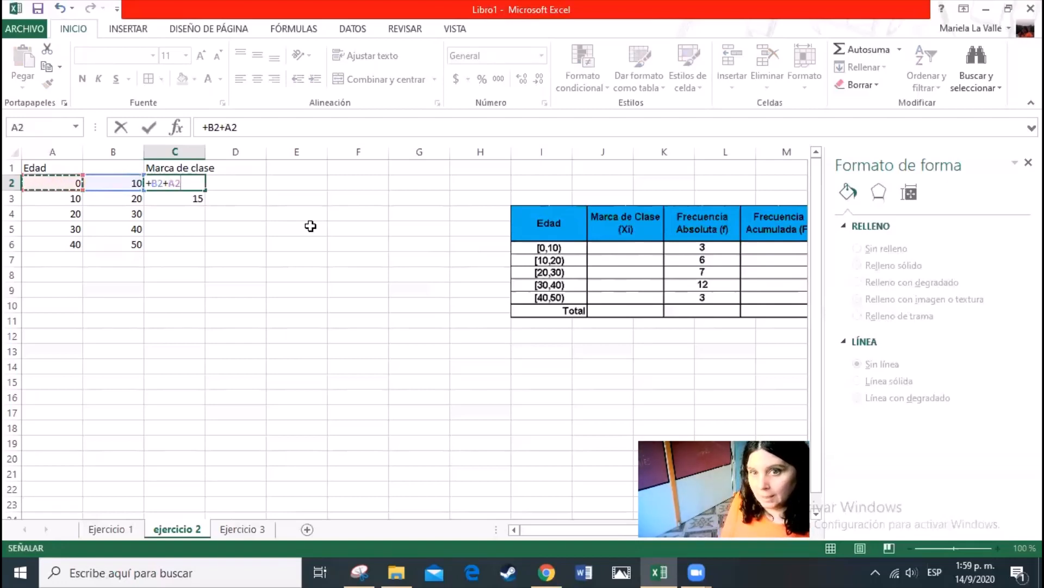
pyautogui.write(')')
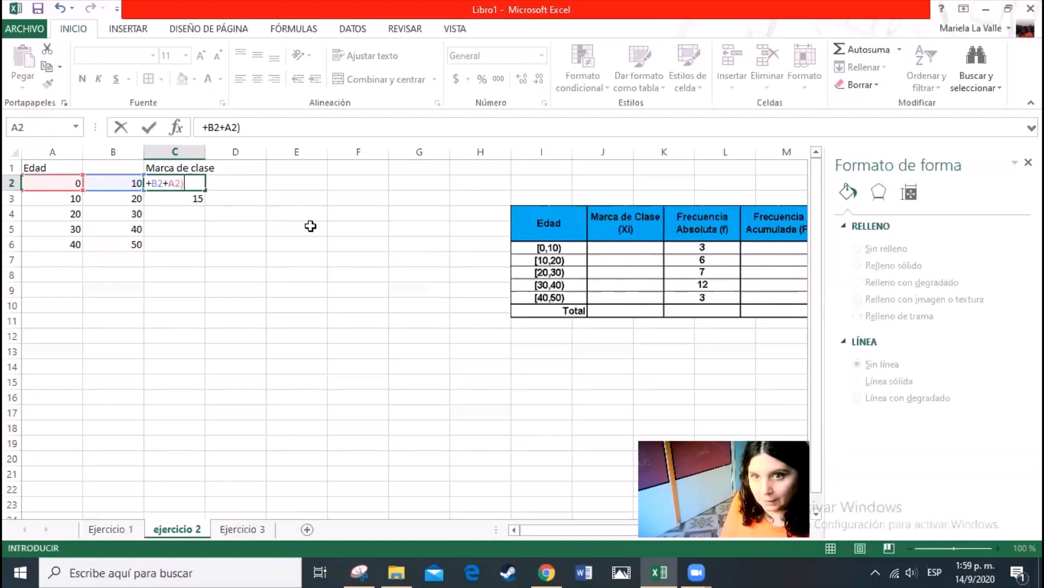
pyautogui.press('Return')
pyautogui.press('Tab')
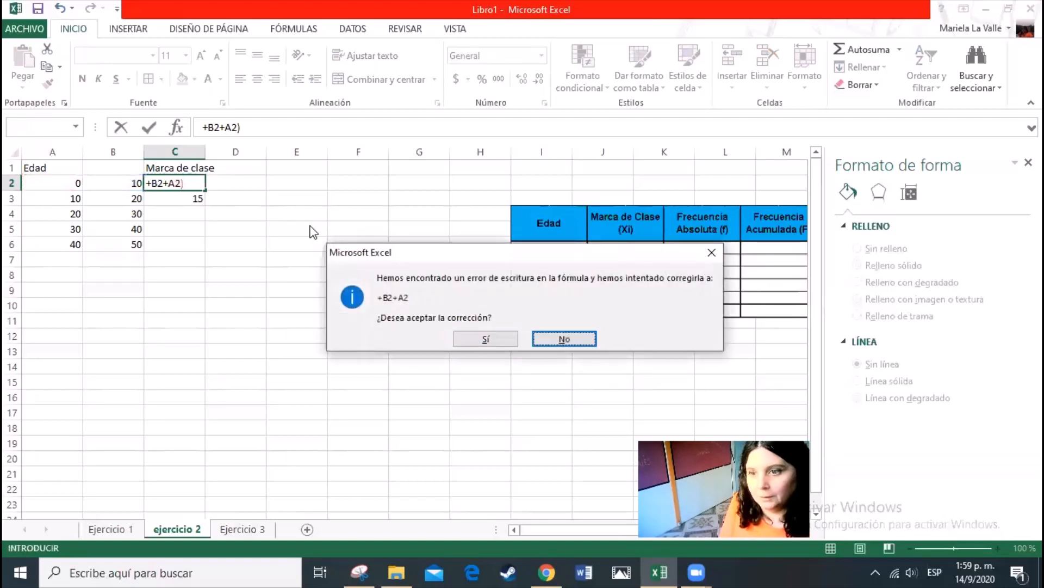
pyautogui.click(578, 341)
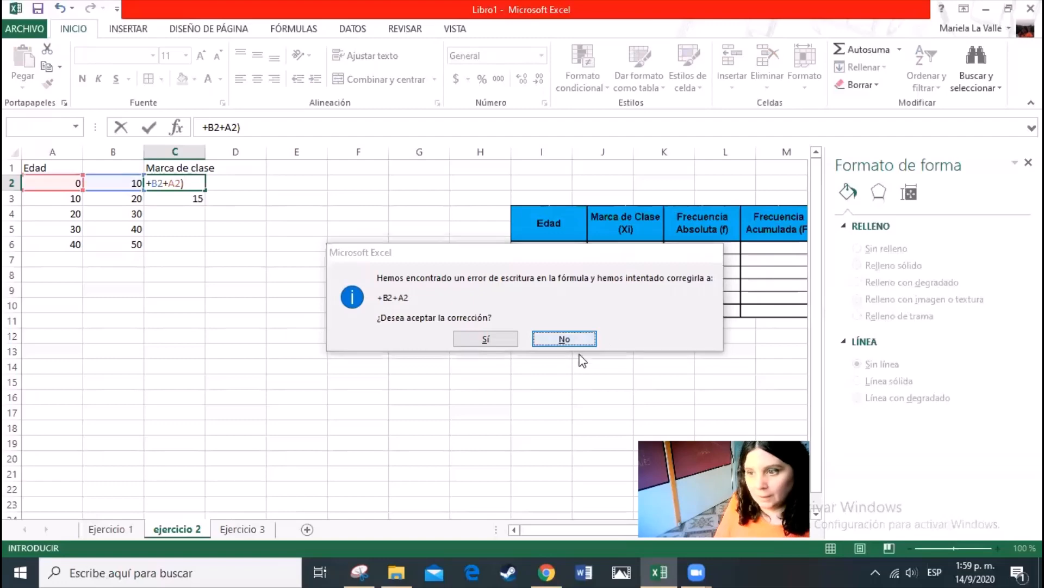
pyautogui.press('Return')
pyautogui.press('Escape')
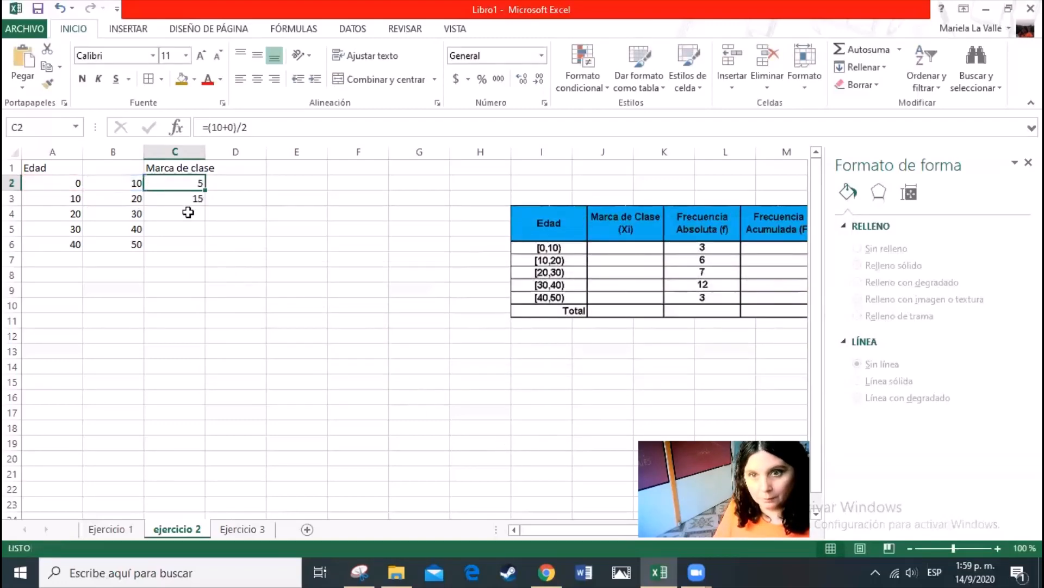
# Replace the first class mark in cell C2 with the cell-reference formula +(B2+A2)/2
pyautogui.write('+')
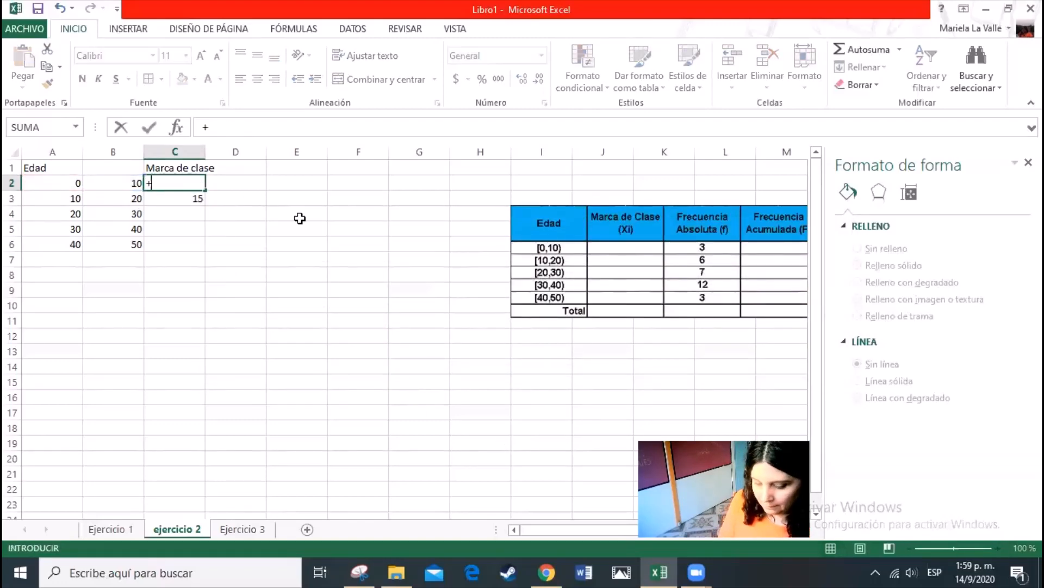
pyautogui.write('(')
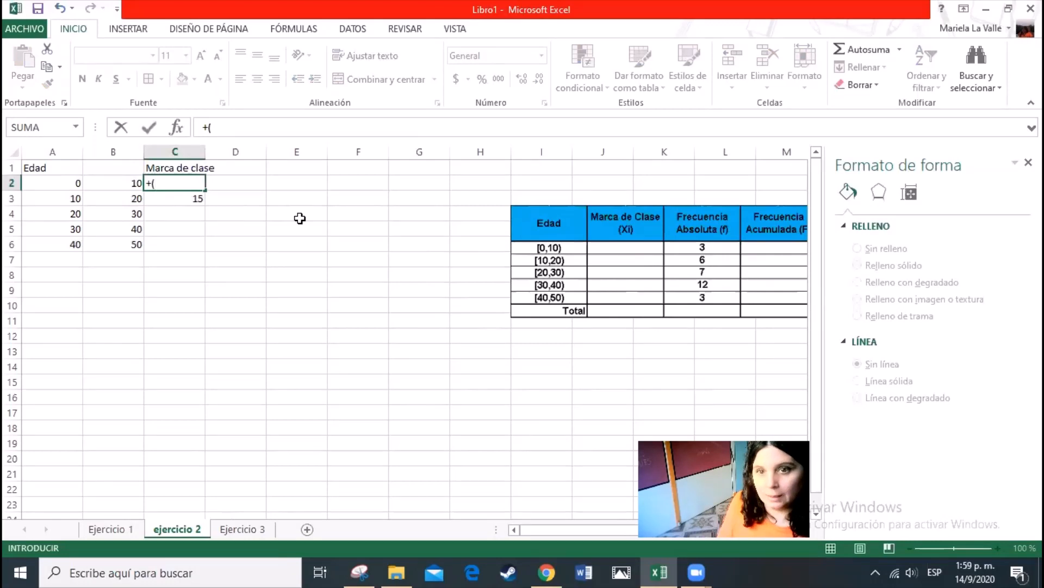
pyautogui.click(107, 188)
pyautogui.write('+')
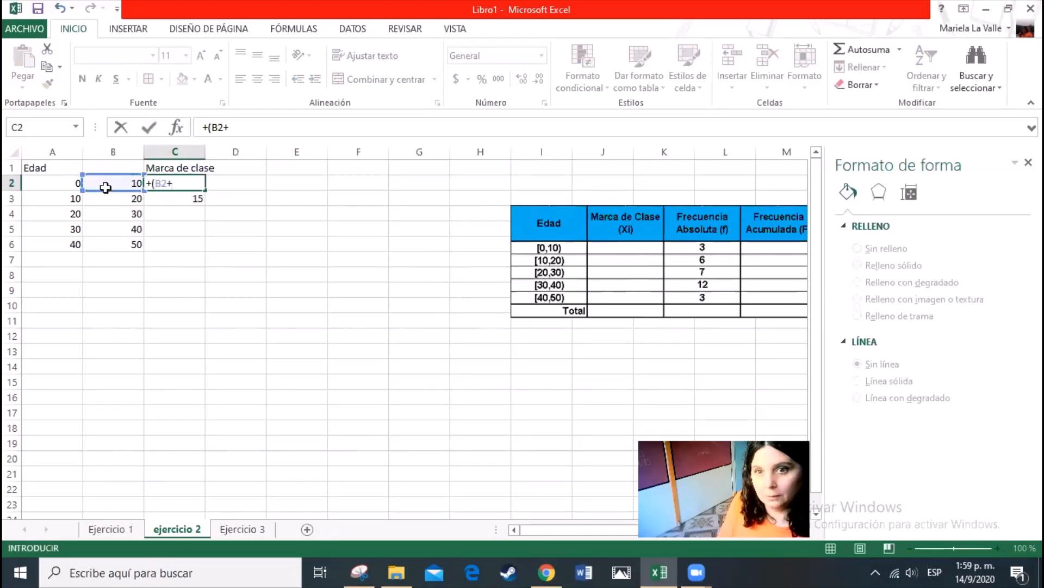
pyautogui.click(69, 185)
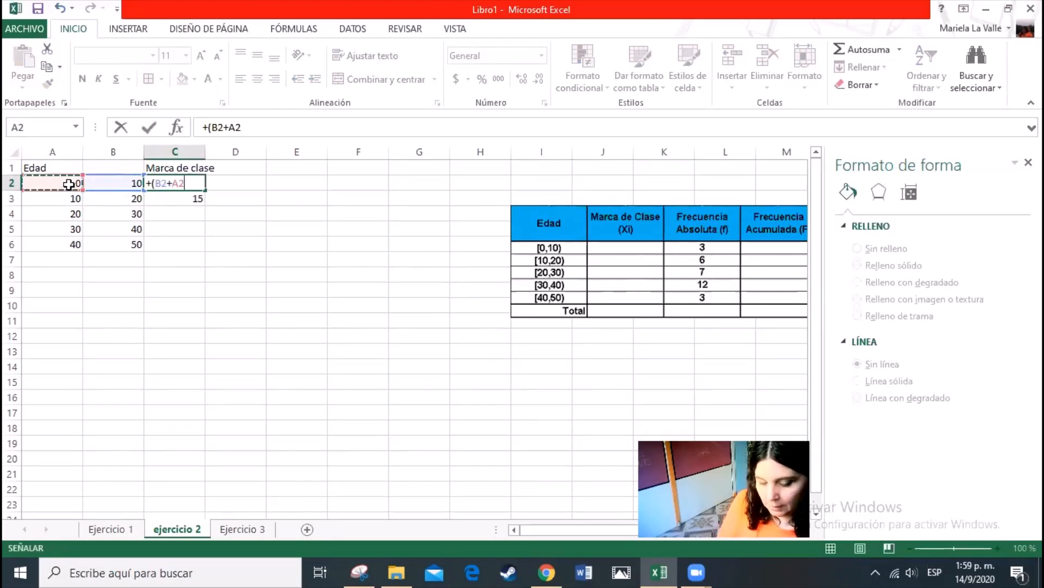
pyautogui.write(')/')
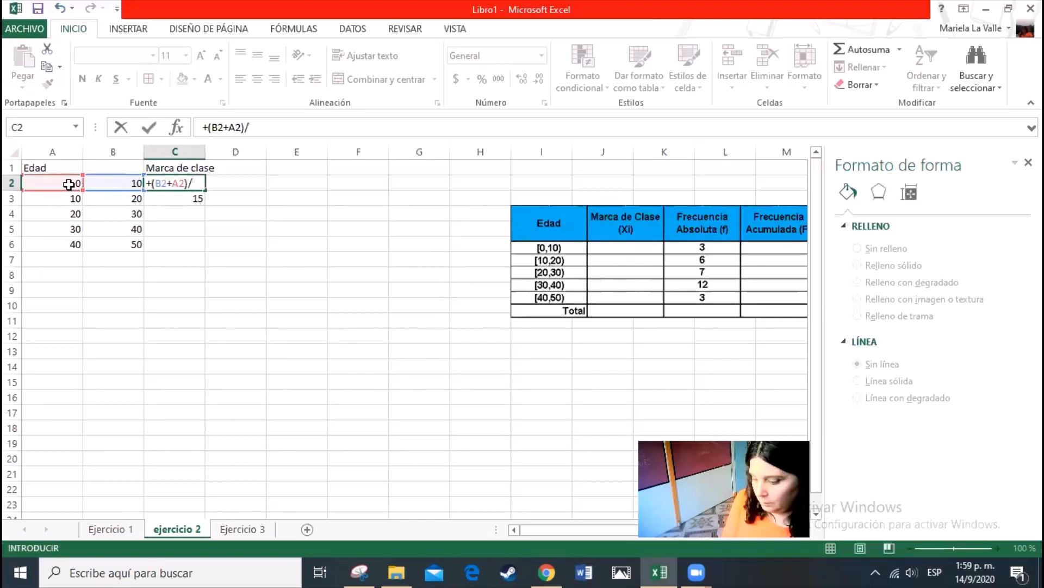
pyautogui.write('2')
pyautogui.press('Return')
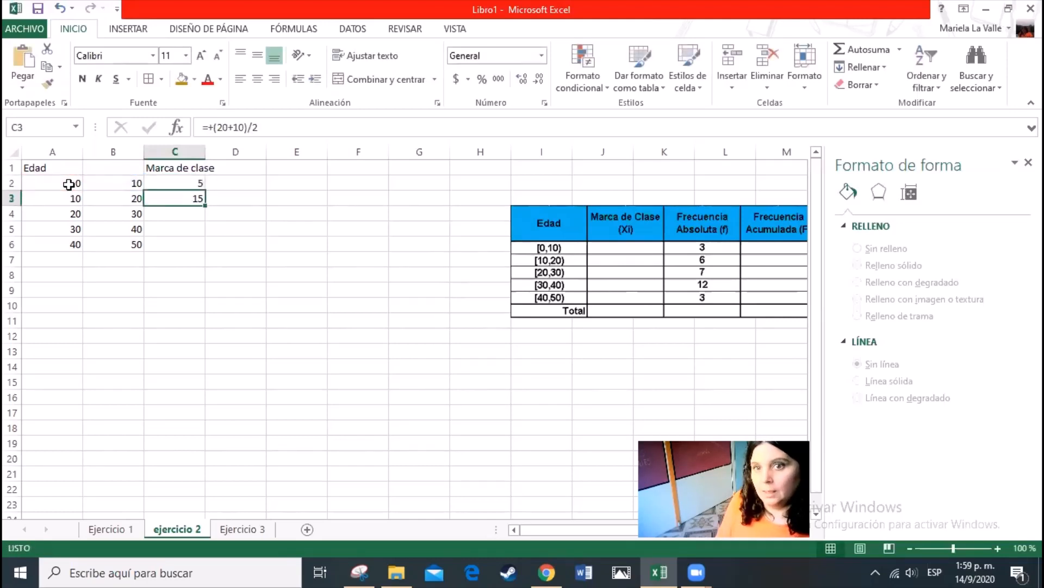
# Fill the class mark formula from cell C2 down through cell C6
pyautogui.click(177, 182)
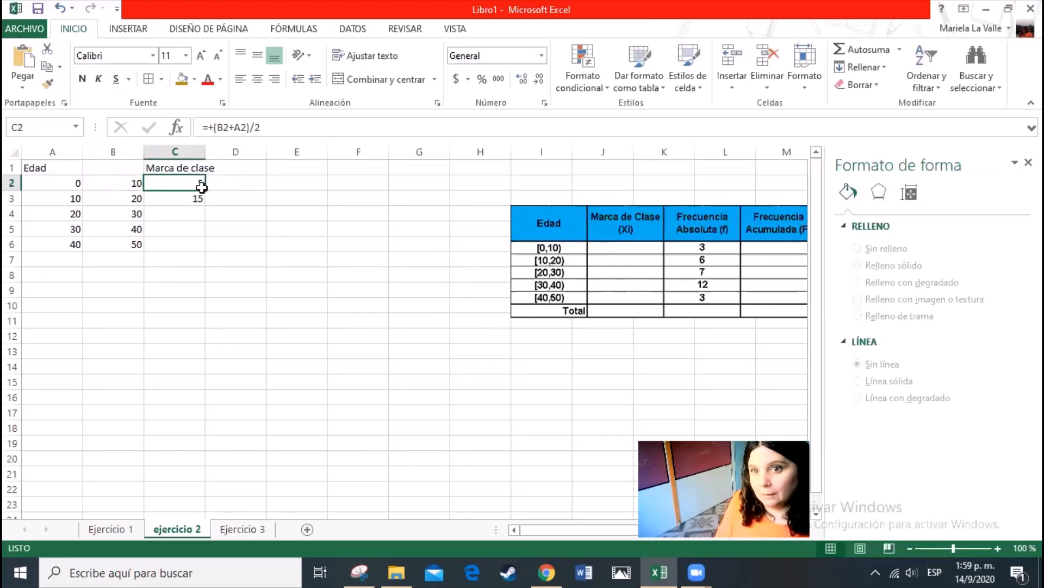
pyautogui.moveTo(206, 190); pyautogui.dragTo(202, 250)
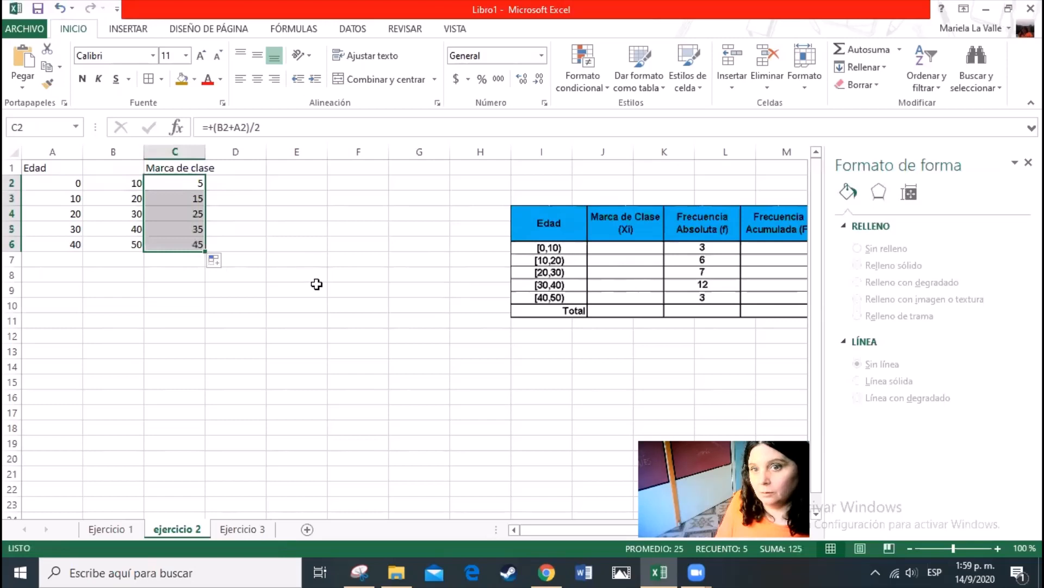
pyautogui.click(315, 349)
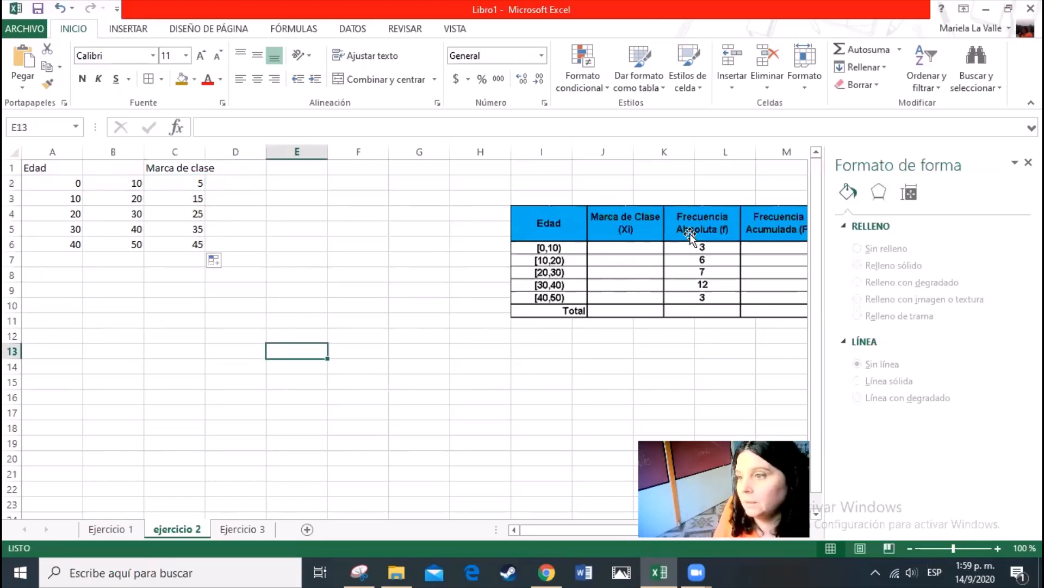